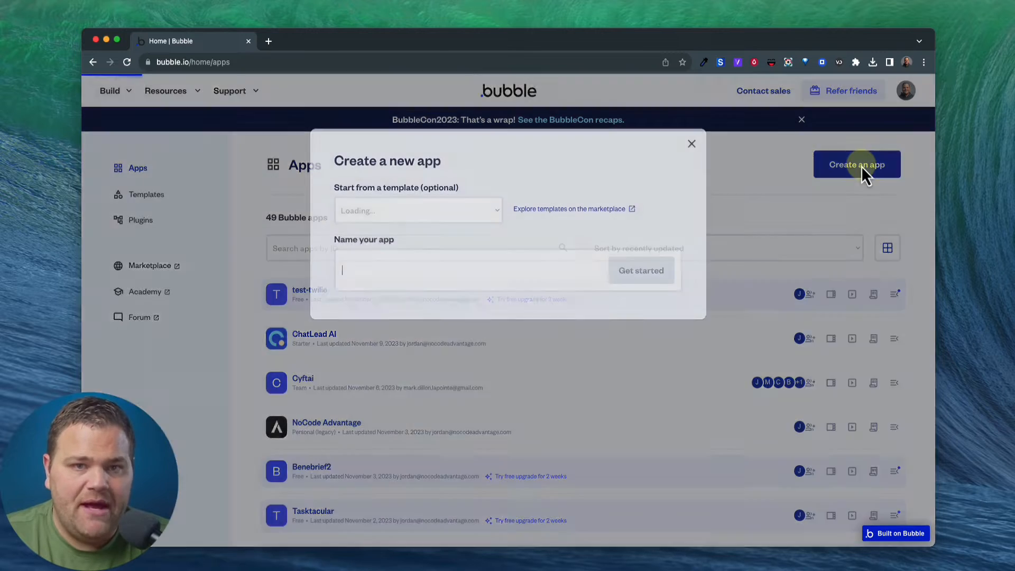
Create a new app named assistants-ai-test with basic features, skipping the free trial and the application assistant.
left_click(387, 271)
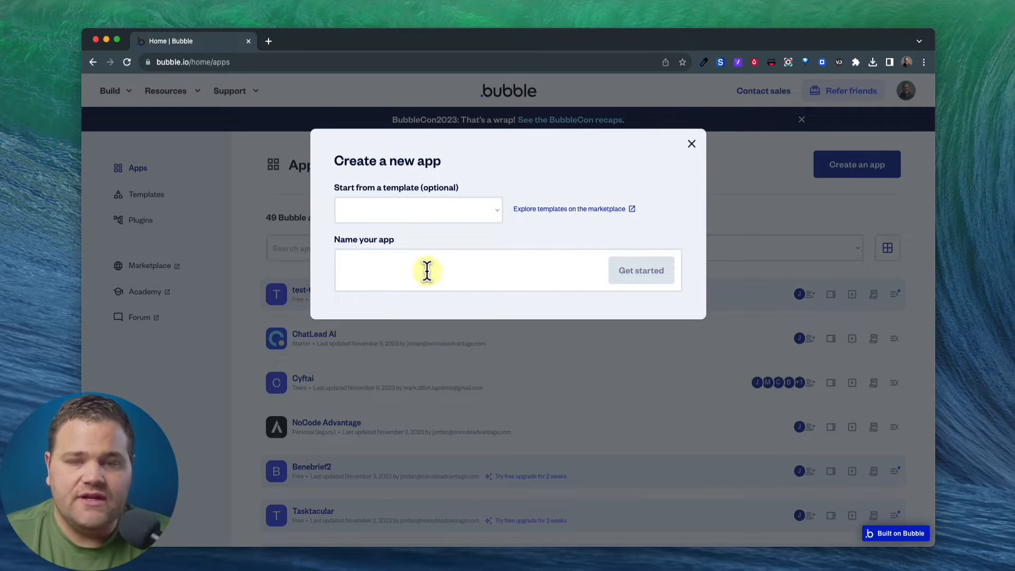
left_click(428, 270)
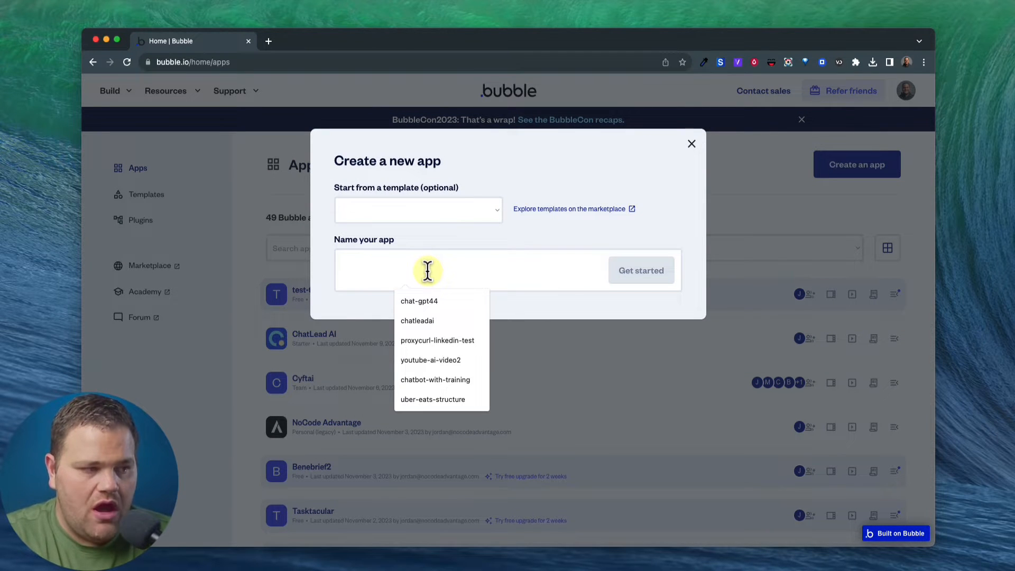
type("assistants-ai-test")
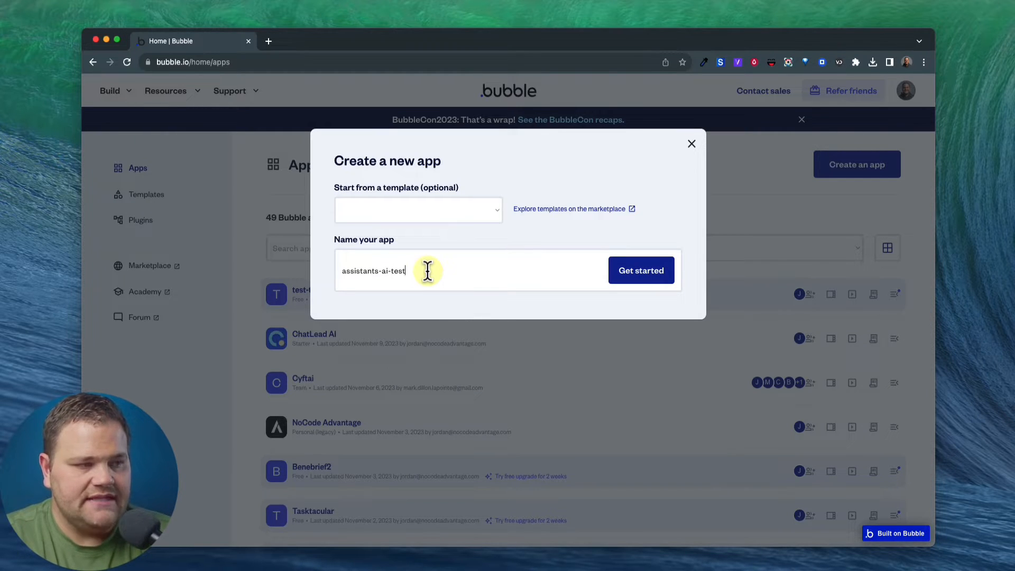
key("Return")
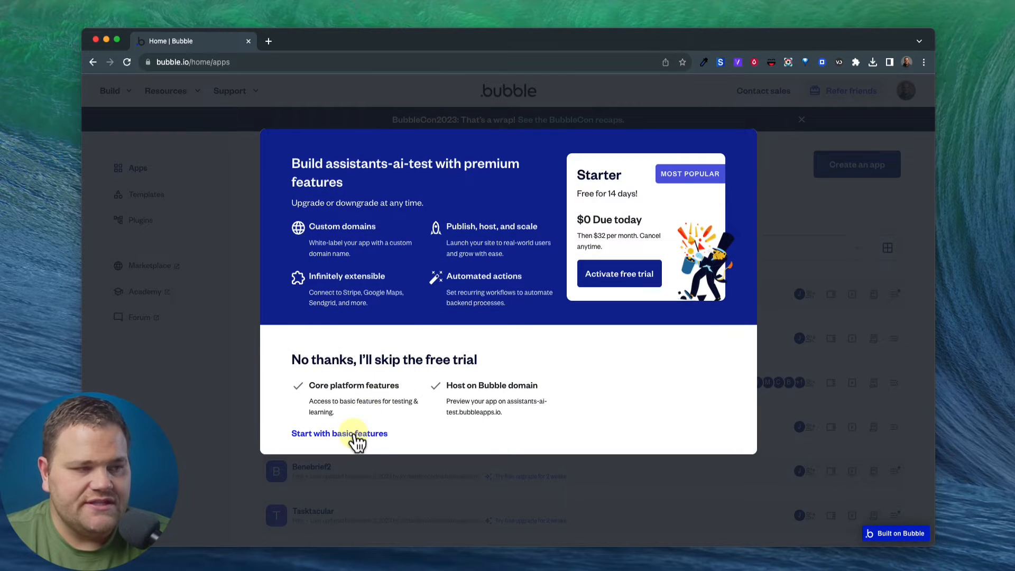
left_click(354, 433)
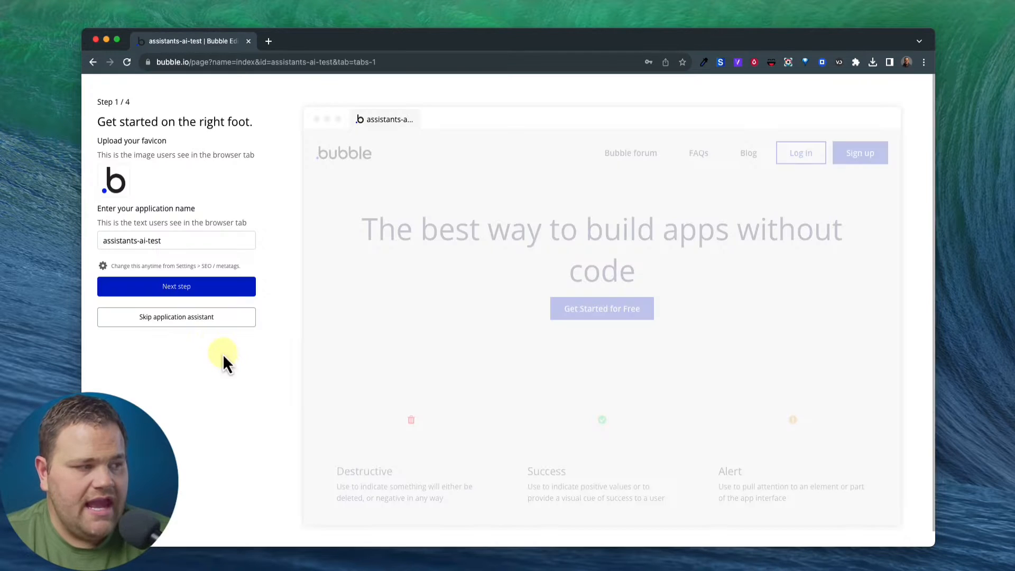
left_click(204, 323)
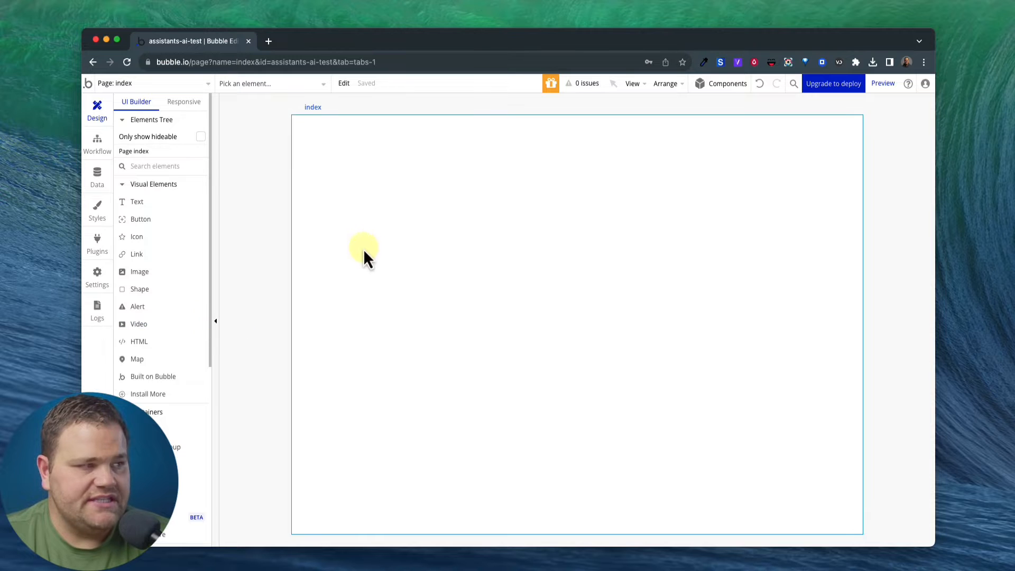
Set the index page's container layout to Column.
left_click(396, 244)
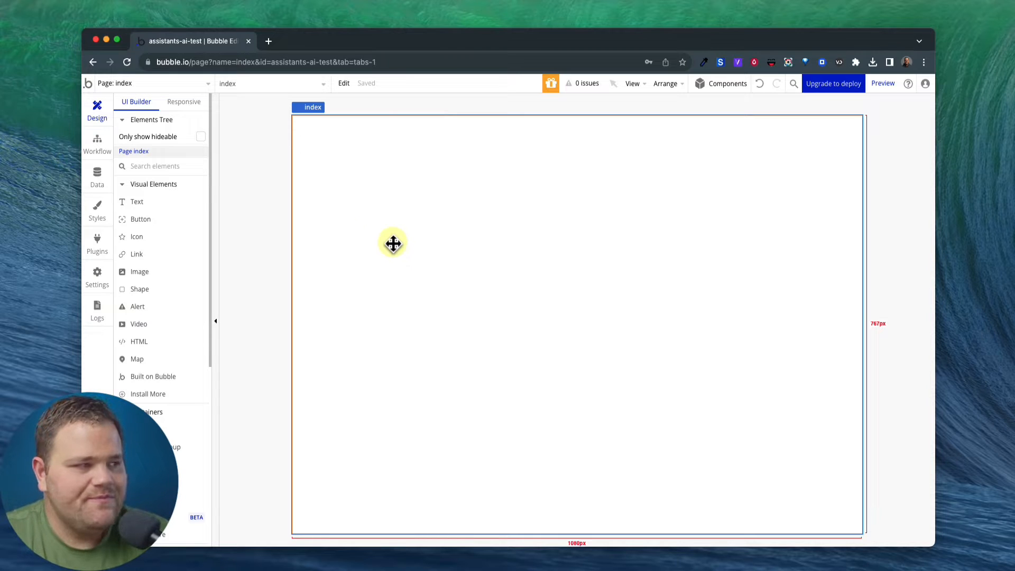
double_click(386, 185)
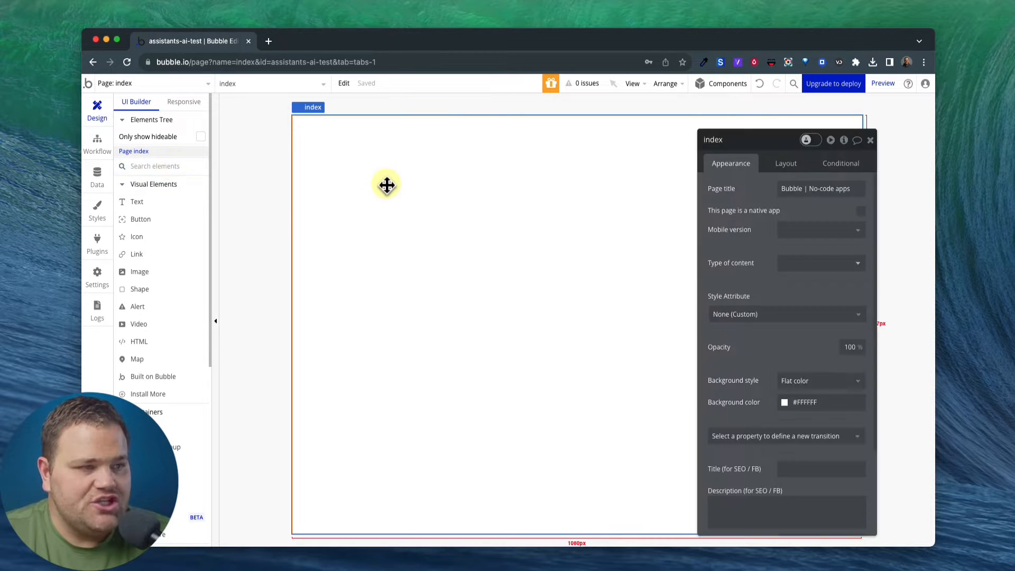
left_click(781, 165)
left_click(791, 190)
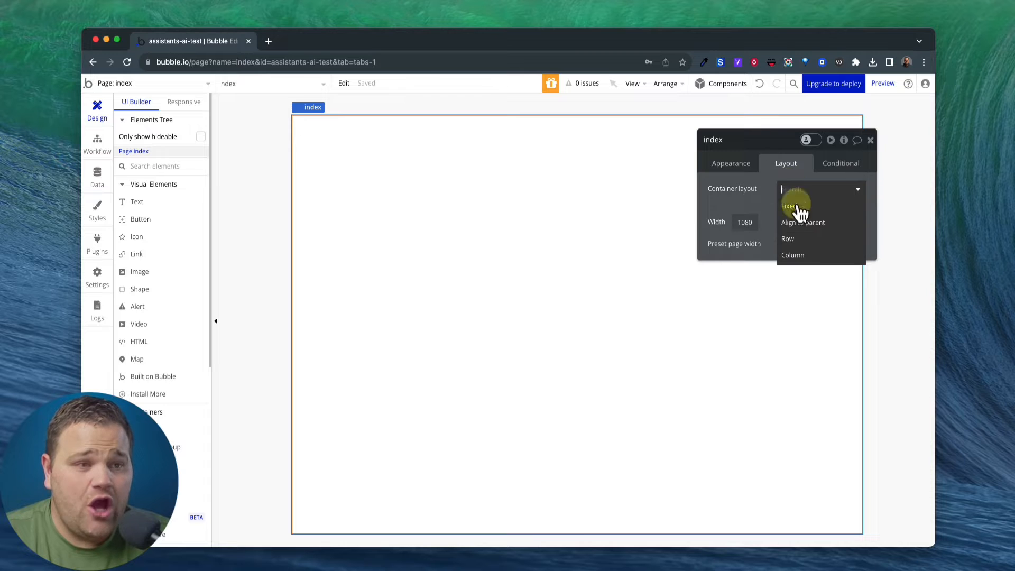
left_click(806, 255)
key("Escape")
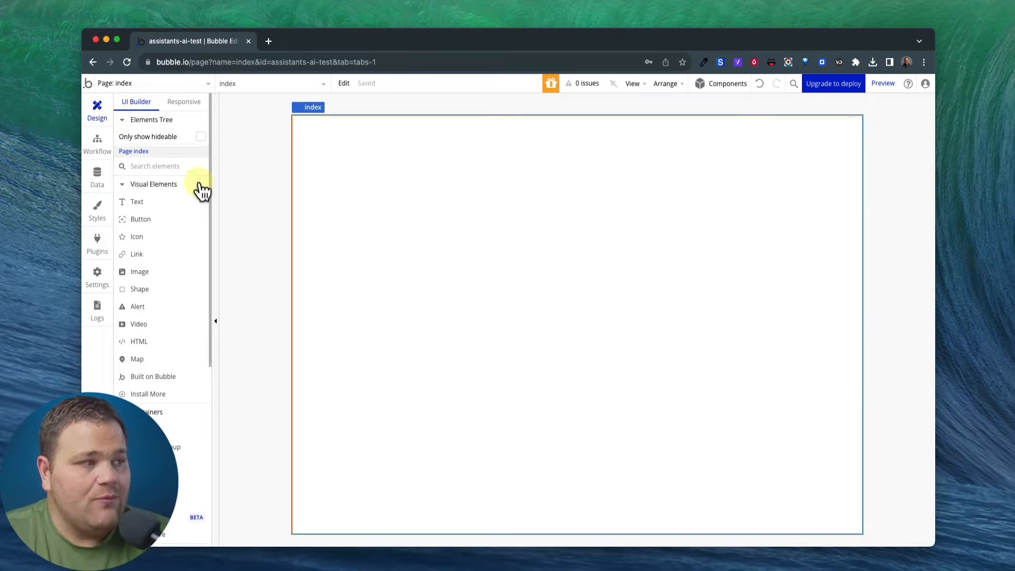
Find the Repeating Group element and place one on the index page.
left_click(178, 169)
type("rep")
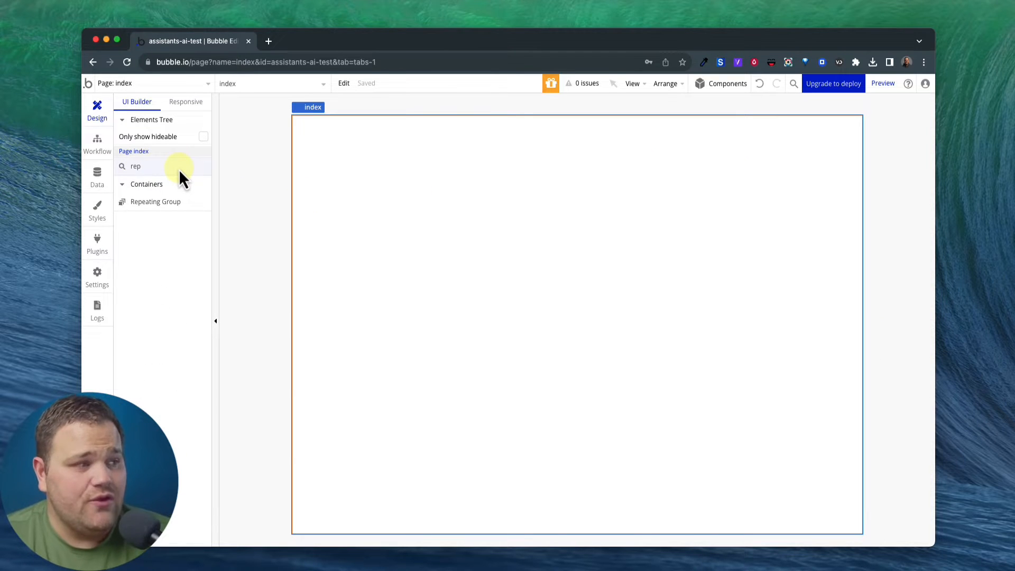
left_click(188, 203)
left_click(360, 166)
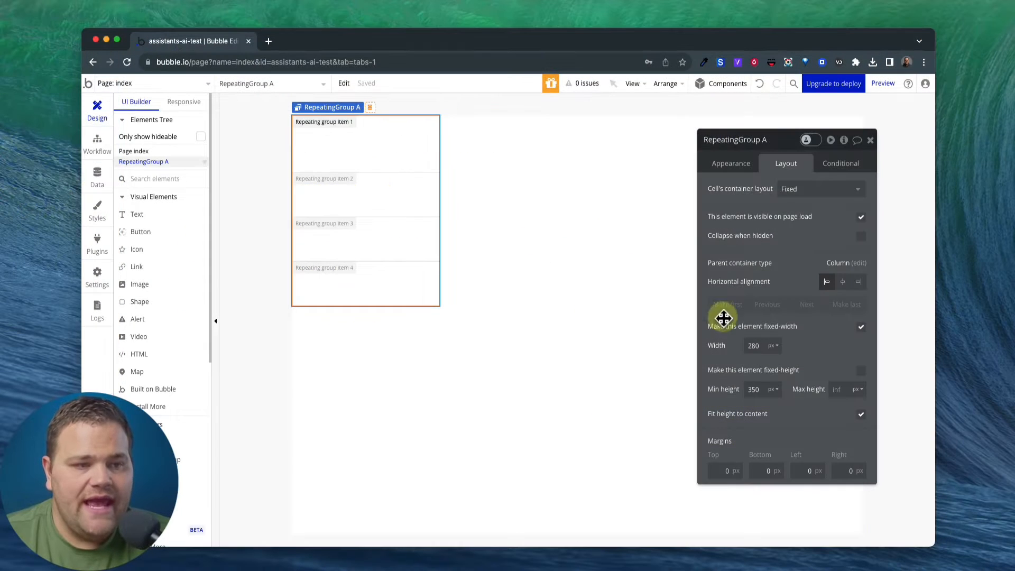
Turn off the repeating group's fixed width and its fixed number of rows.
left_click(861, 326)
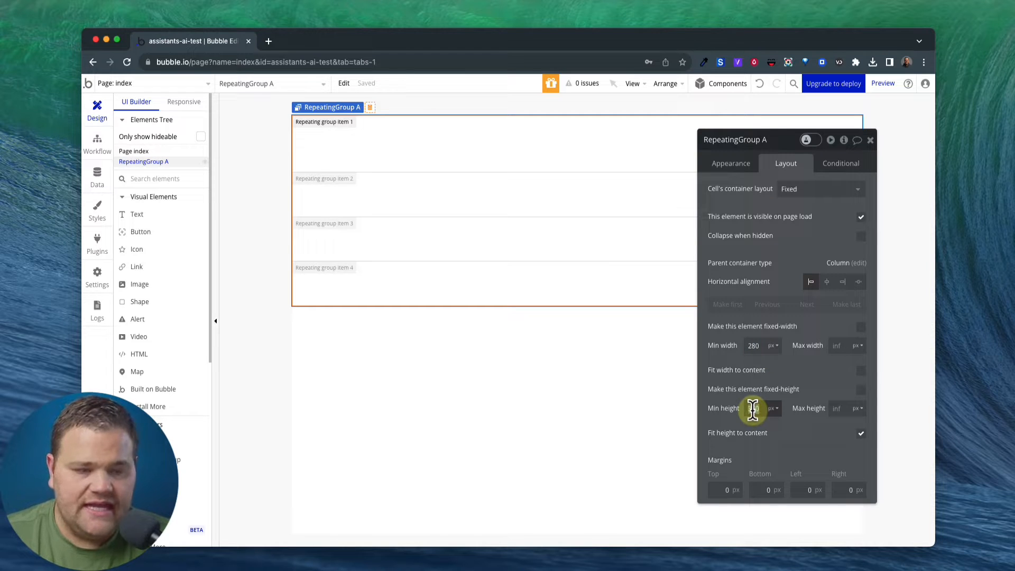
left_click(745, 169)
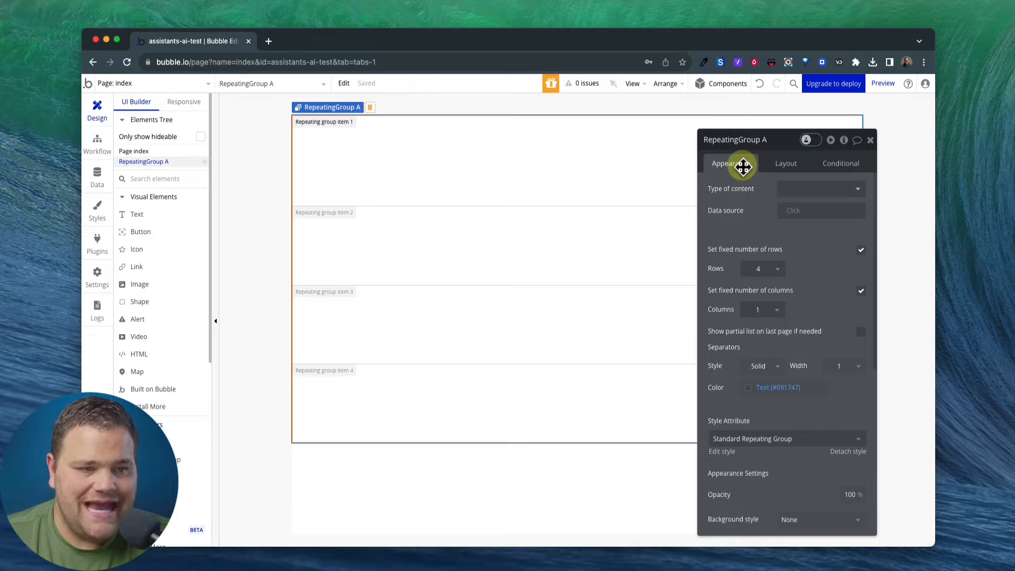
left_click(860, 250)
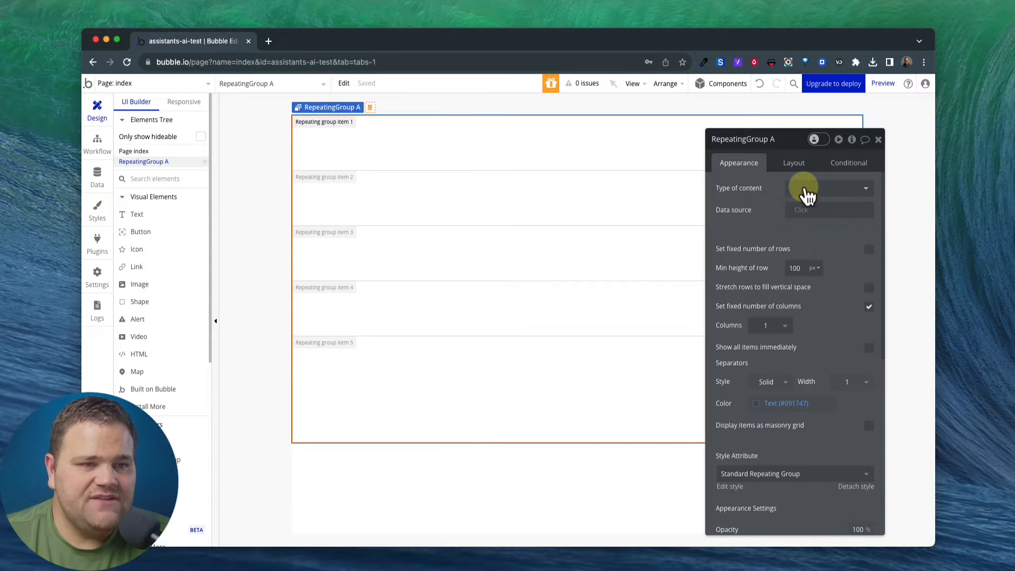
left_click(807, 191)
left_click(774, 233)
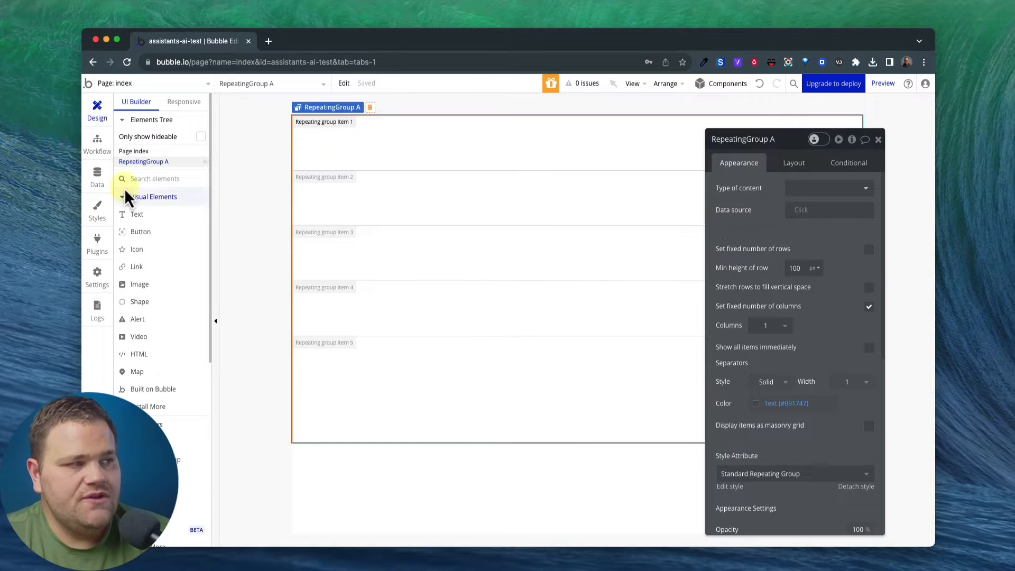
Create a new data type named Message, leaving it not private by default.
left_click(100, 186)
left_click(247, 255)
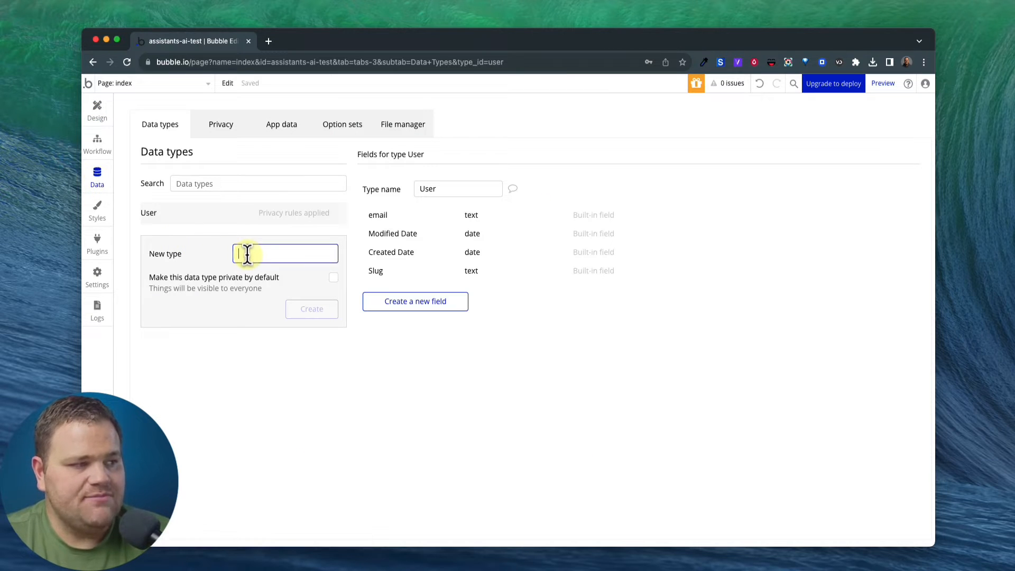
type("Mess")
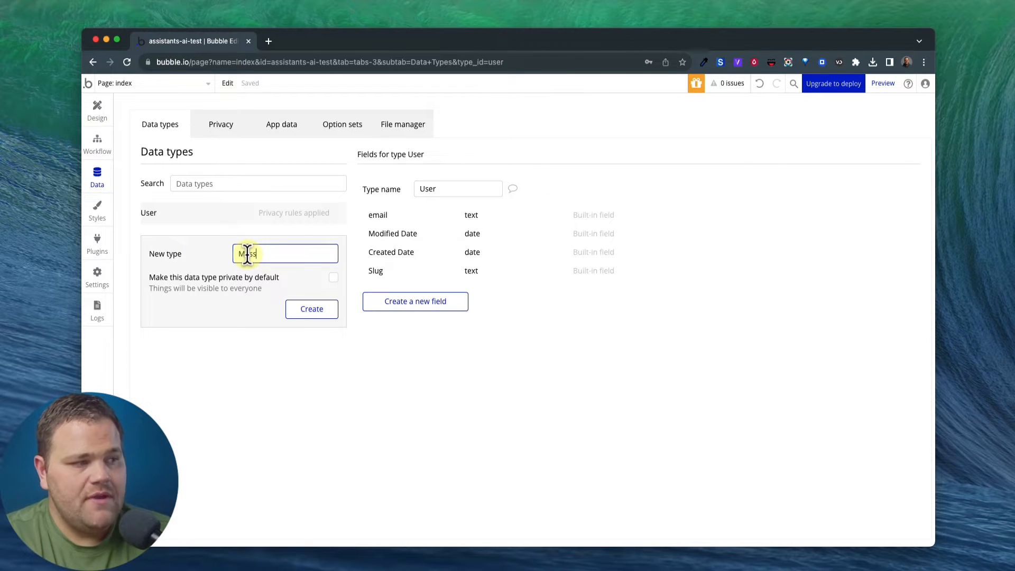
type("age")
key("Return")
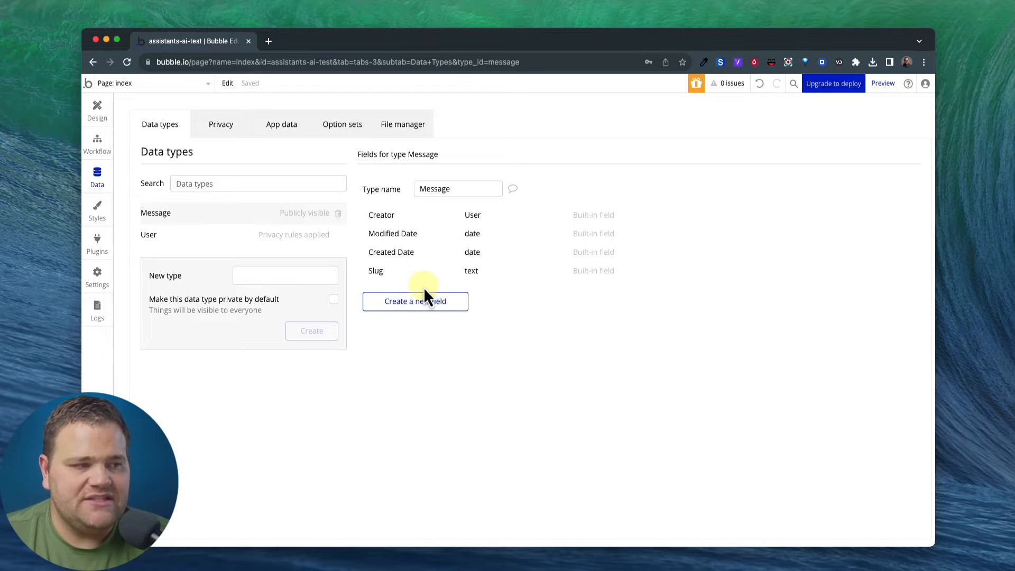
Add a field named "text itself" of type text to the Message data type.
left_click(416, 302)
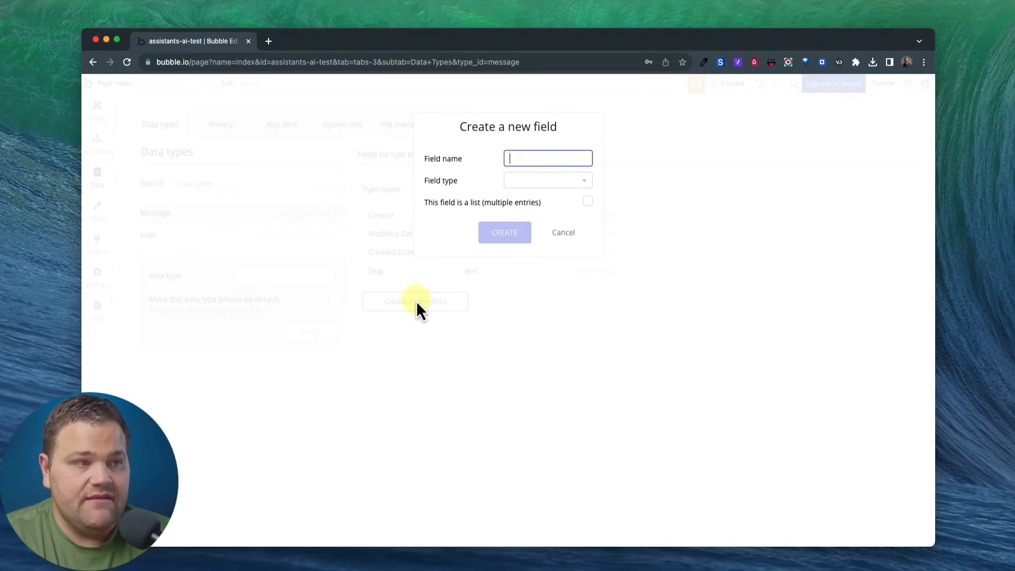
type("text itself")
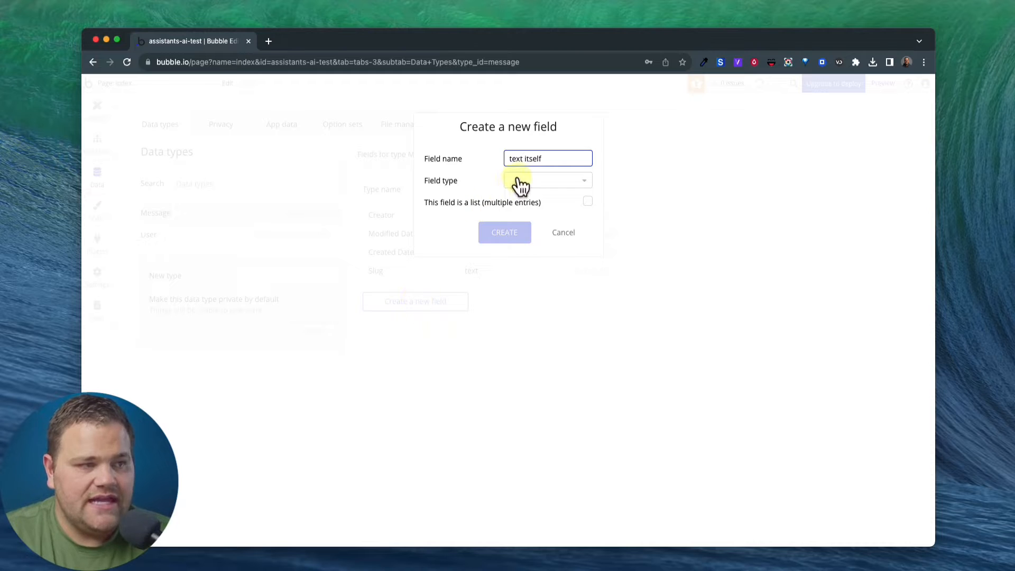
left_click(516, 182)
type("te")
left_click(522, 218)
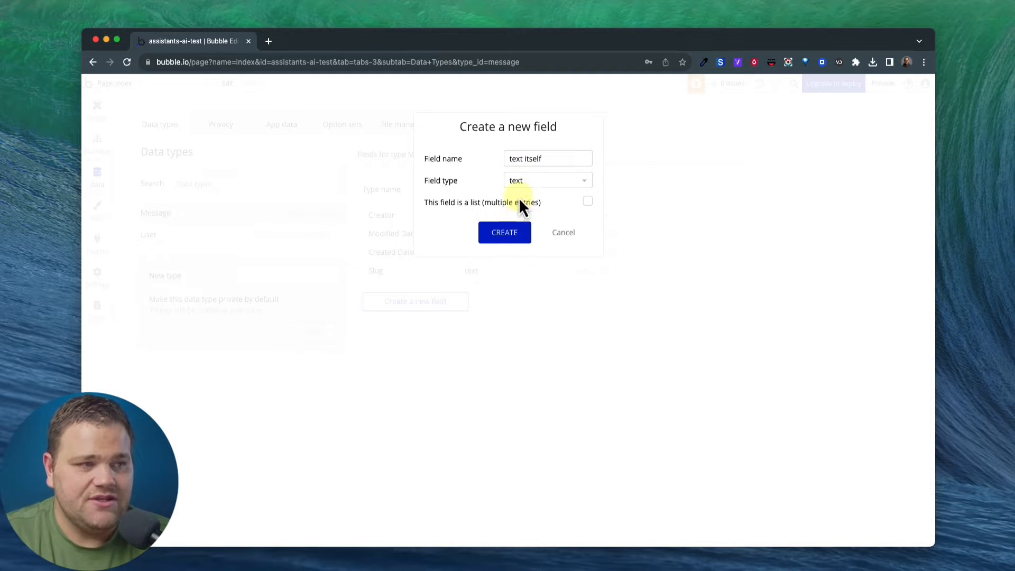
left_click(512, 232)
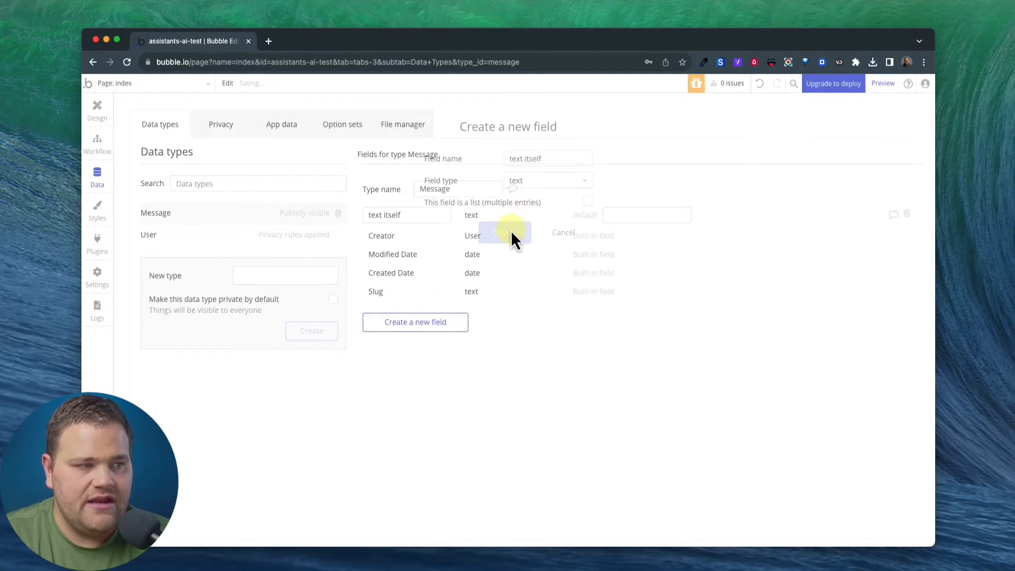
left_click(430, 324)
type("from who?")
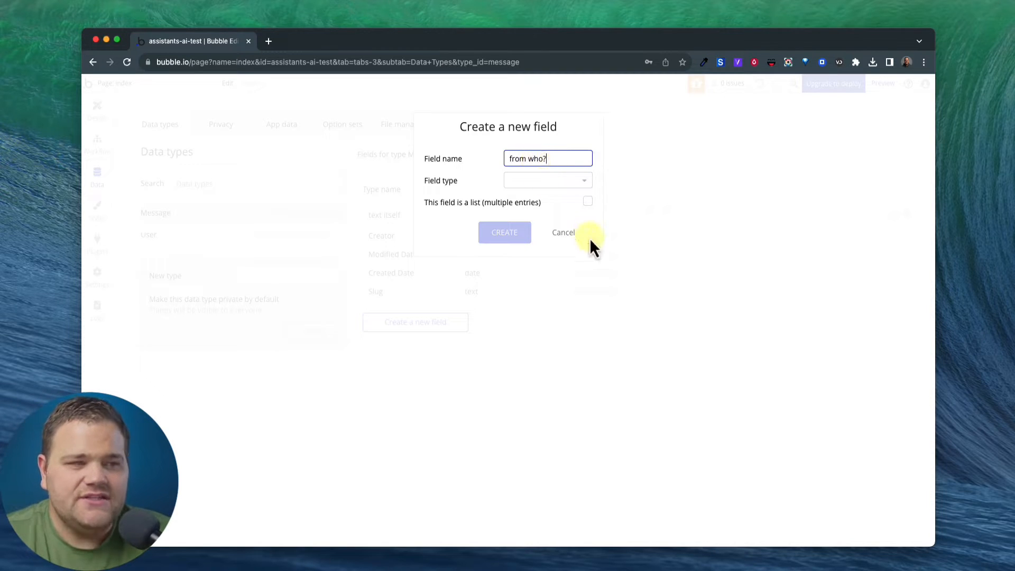
left_click(563, 232)
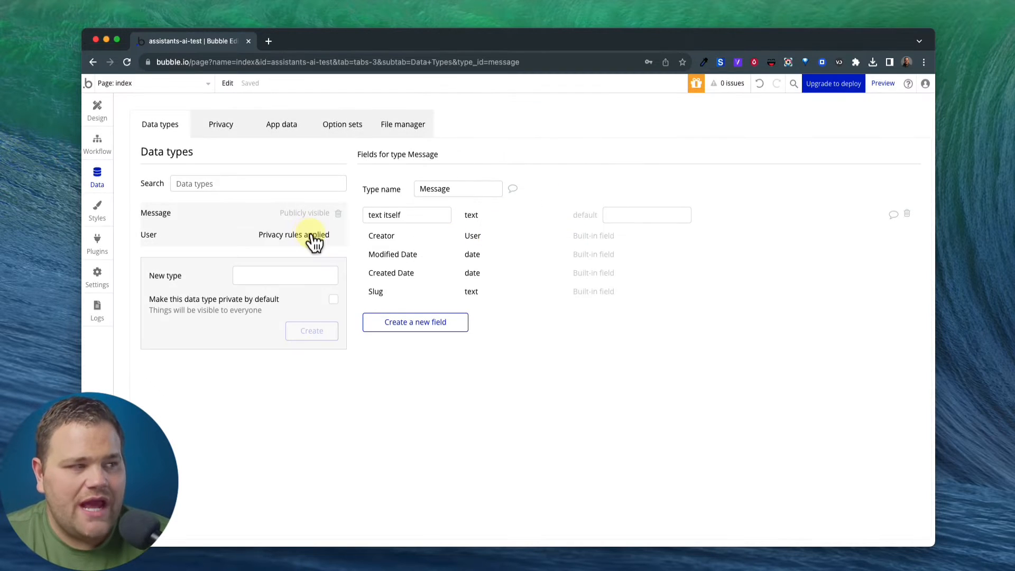
Skip the option sets tutorial and create an option set named "from who?".
left_click(338, 134)
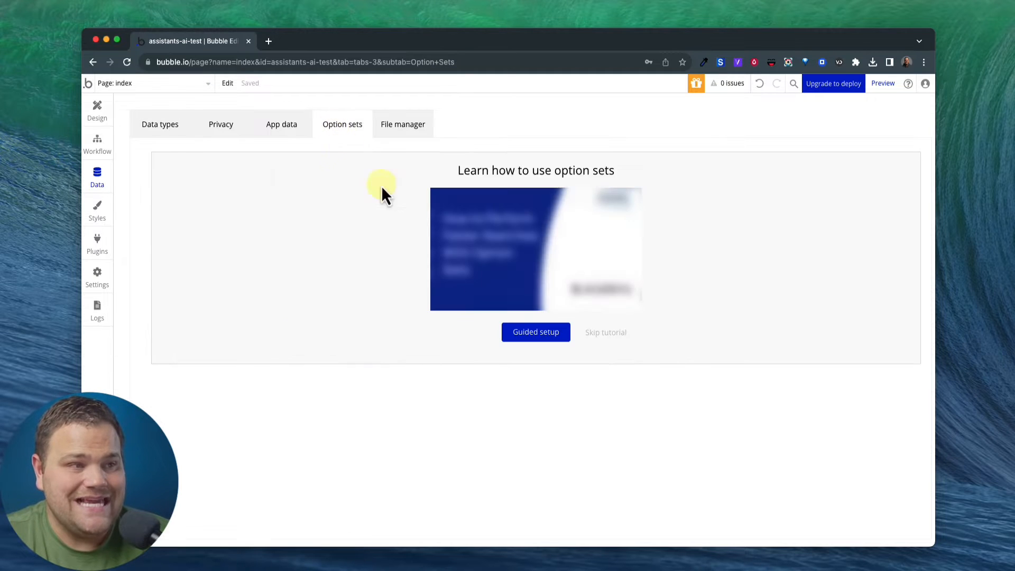
left_click(606, 332)
left_click(282, 235)
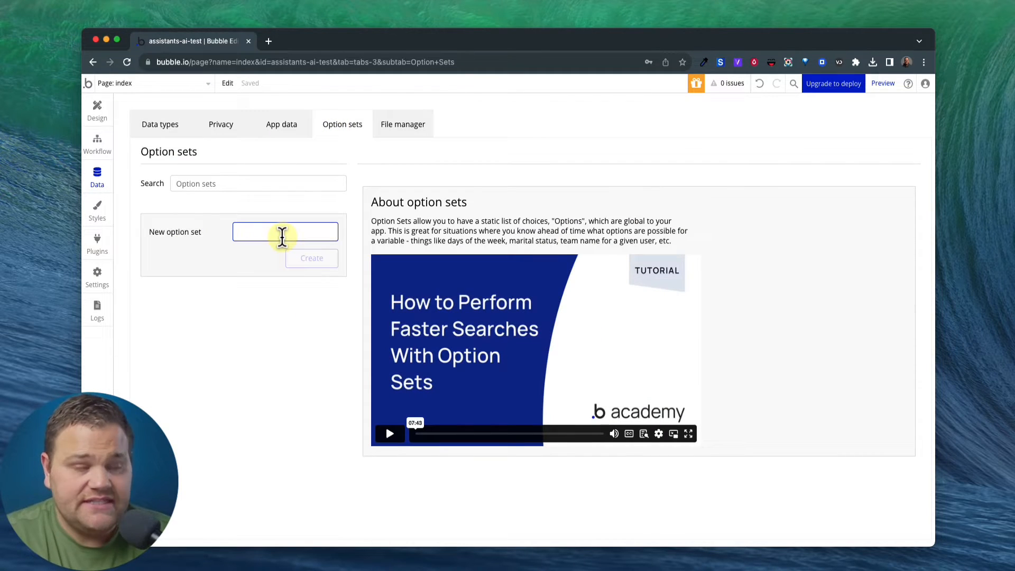
type("from who?")
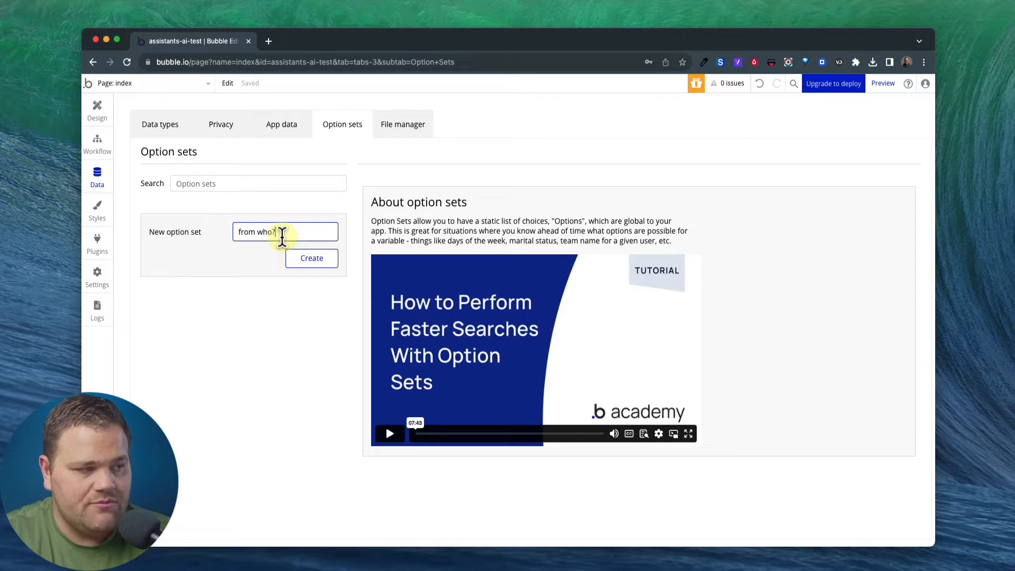
left_click(306, 262)
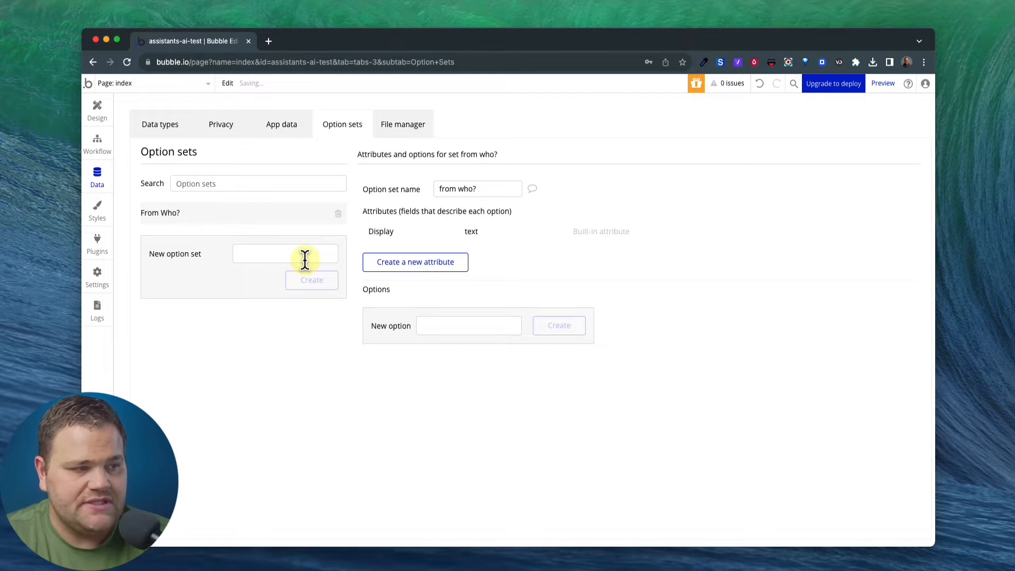
Add the options "user" and "assistant" to the "from who?" option set.
left_click(451, 329)
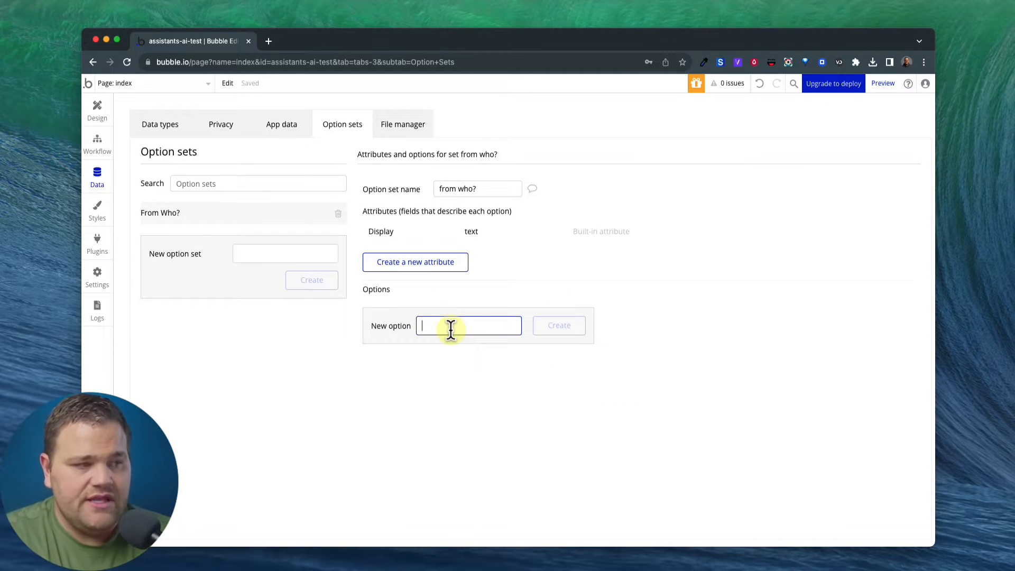
type("user")
key("Return")
type("assis")
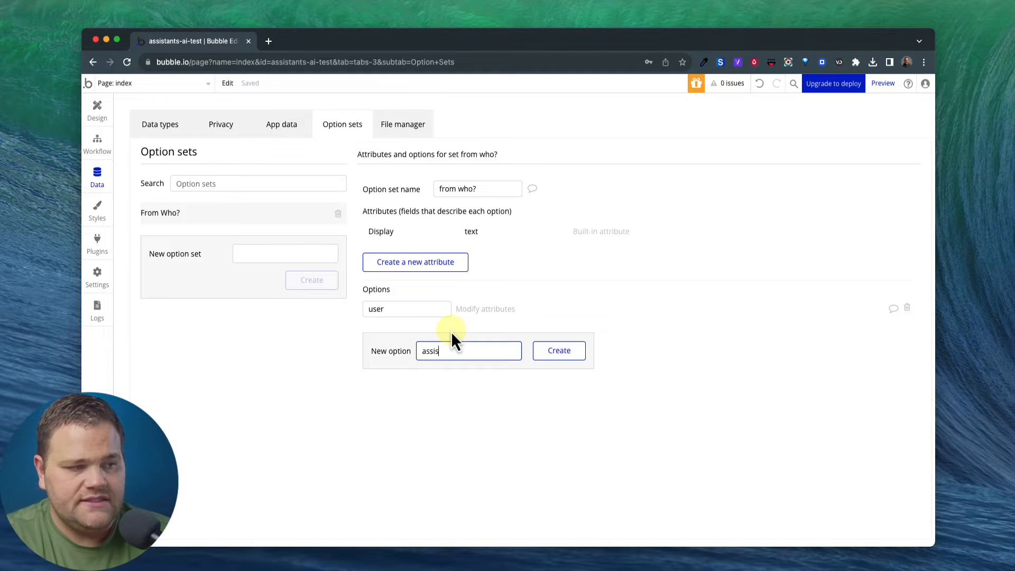
type("tant")
key("Return")
Add a field named "from who?" to the Message data type, using the "from who?" option set as its type.
left_click(160, 127)
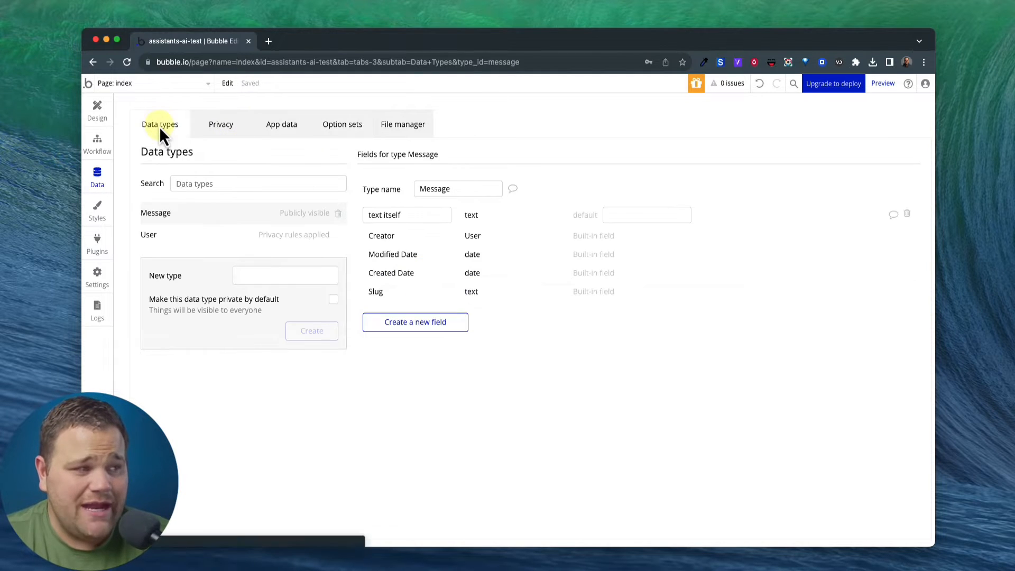
left_click(418, 326)
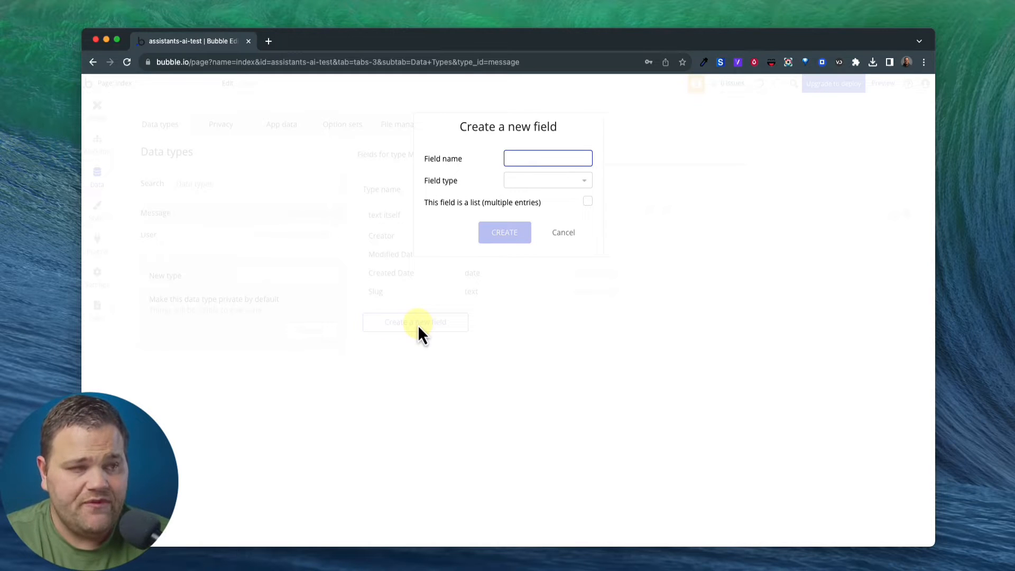
left_click(529, 182)
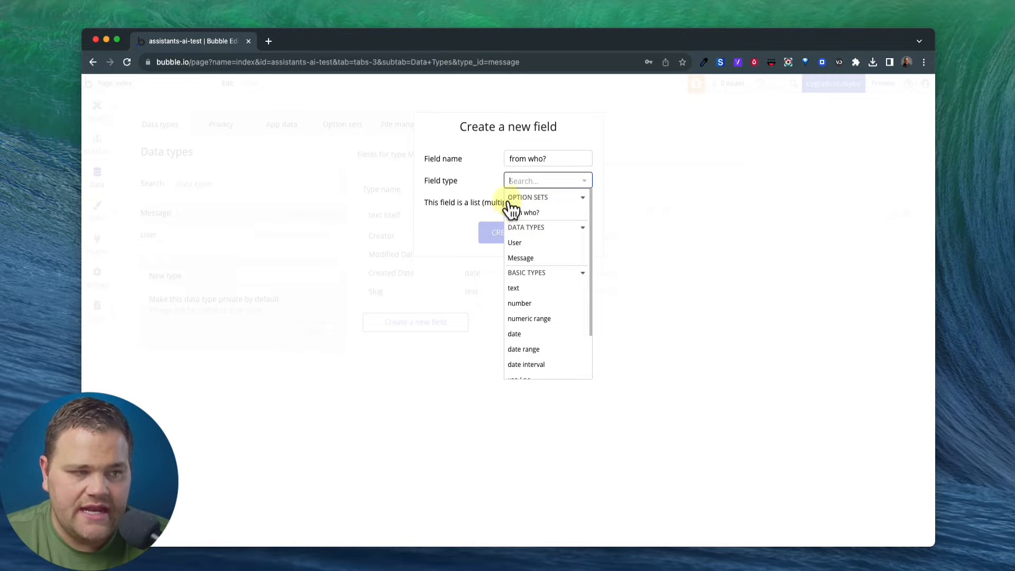
left_click(535, 213)
left_click(508, 234)
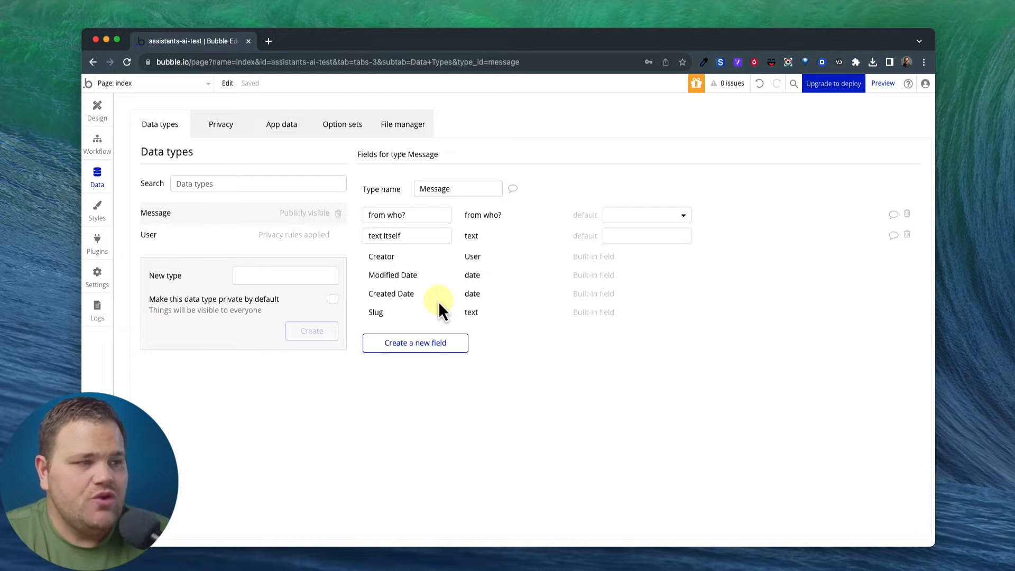
Check the privacy rules of the Message data type and return to its fields.
left_click(224, 131)
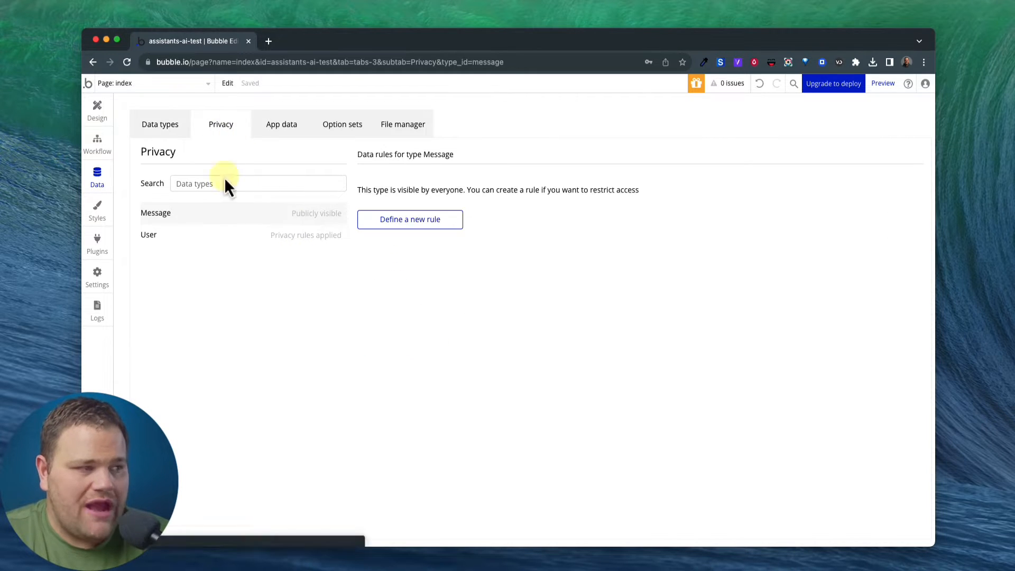
left_click(167, 130)
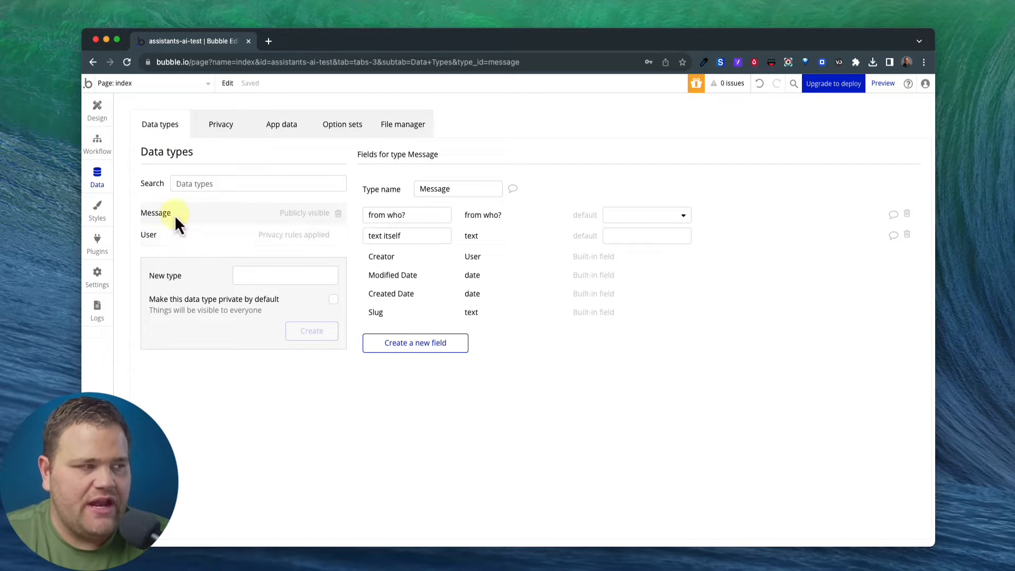
Set the repeating group's type of content to Message and its data source to a search for Messages.
left_click(100, 118)
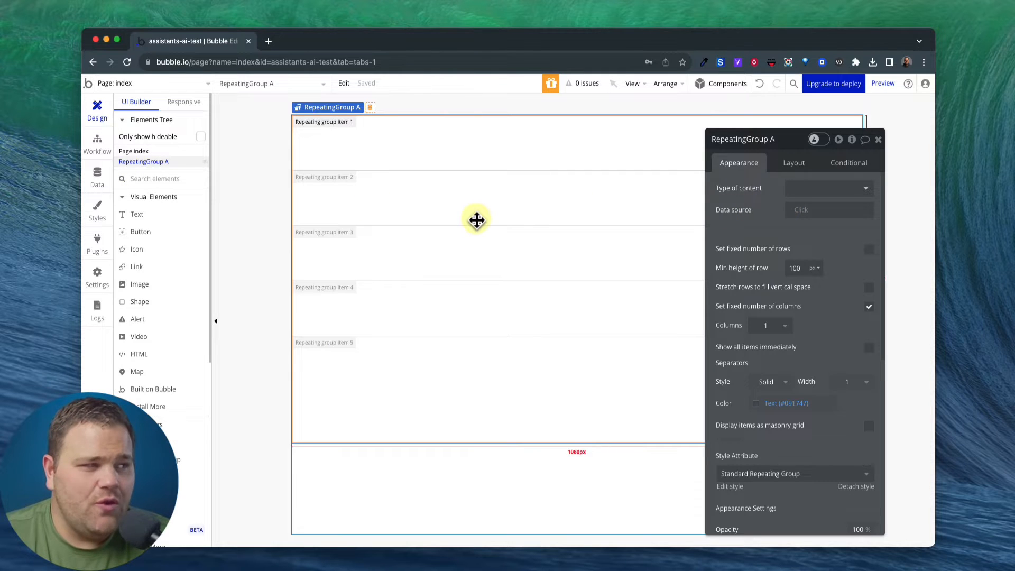
left_click(817, 189)
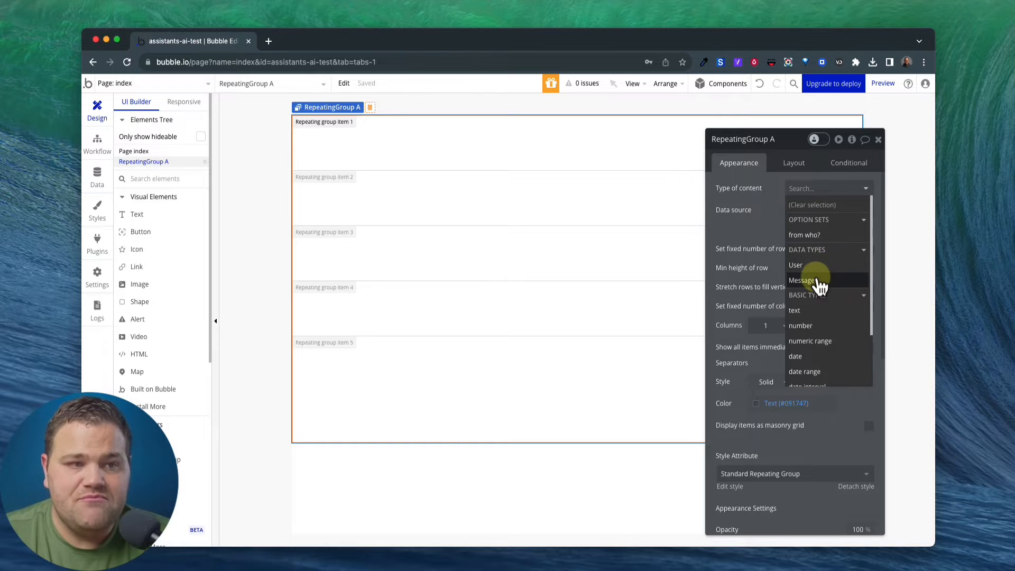
left_click(815, 280)
left_click(802, 211)
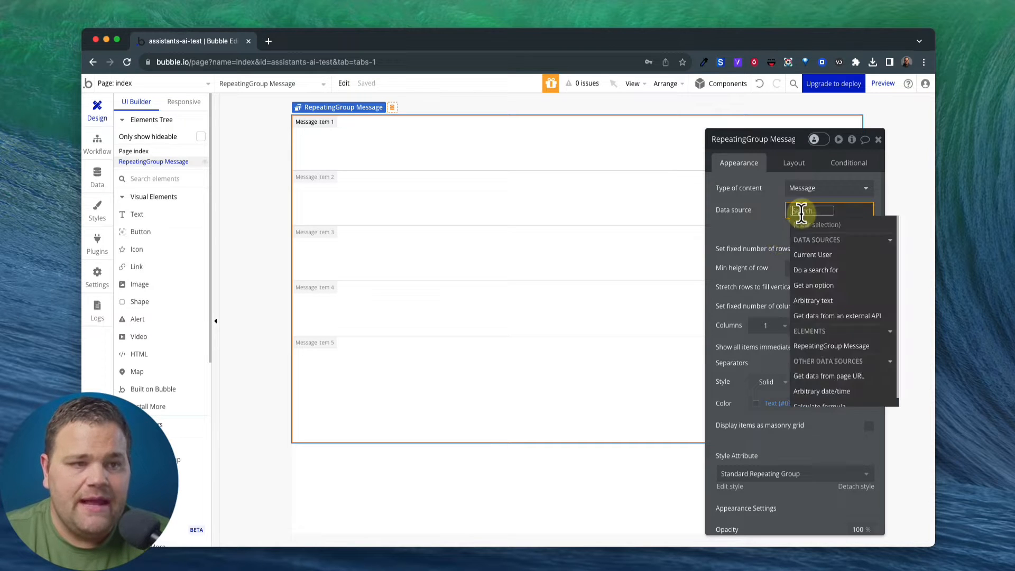
type("sear")
left_click(806, 239)
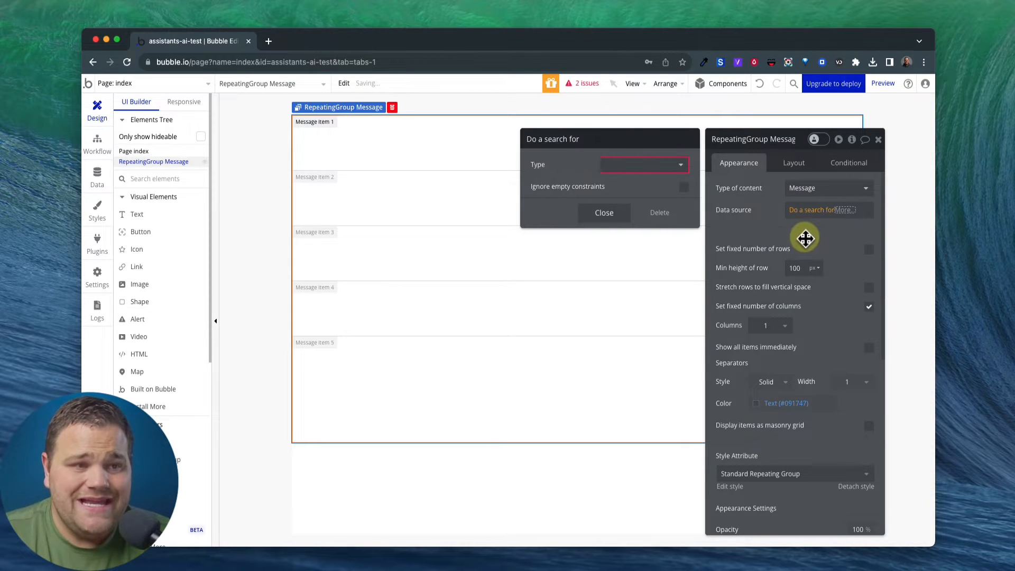
left_click(651, 168)
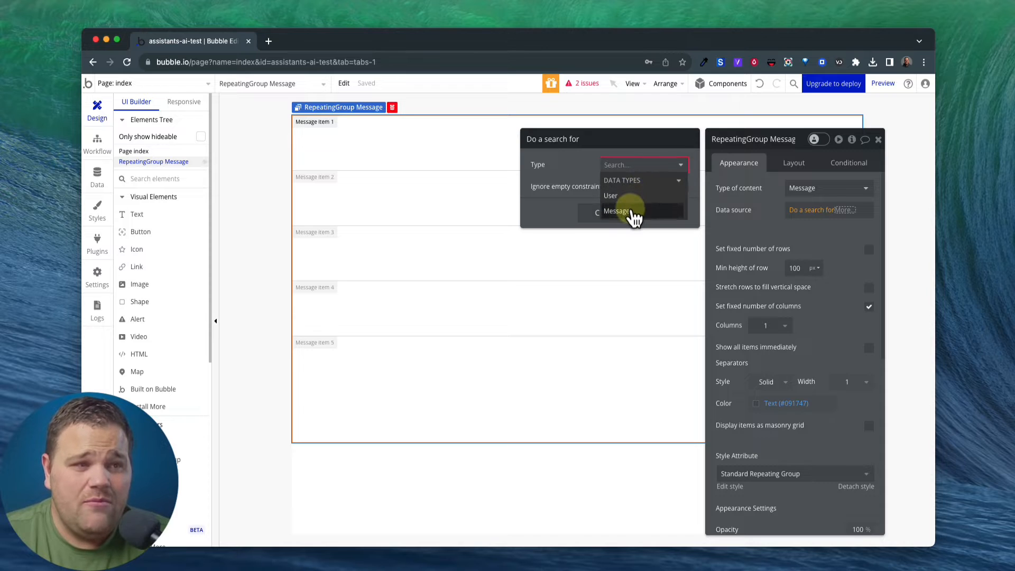
left_click(634, 216)
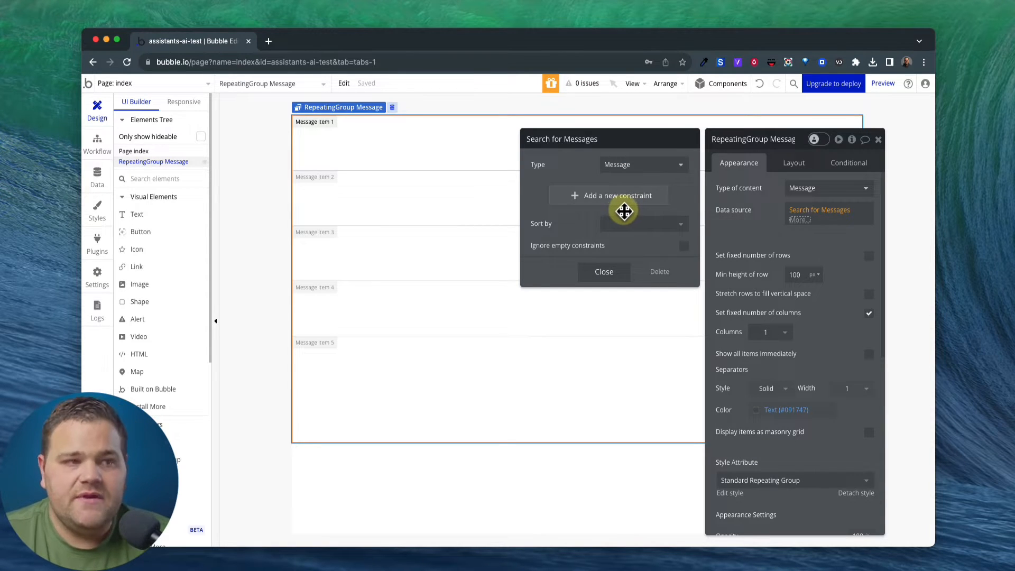
left_click(599, 210)
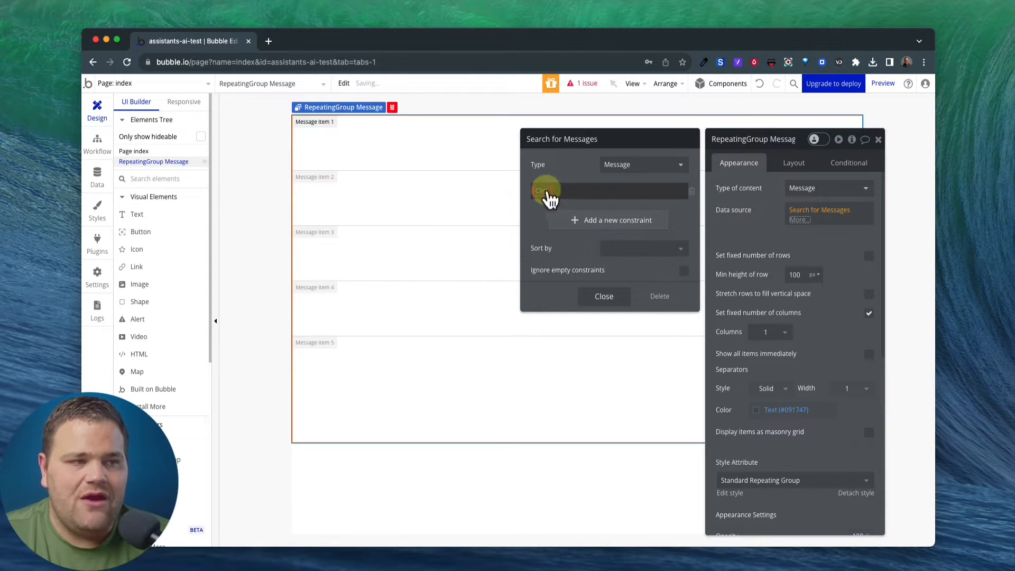
left_click(546, 197)
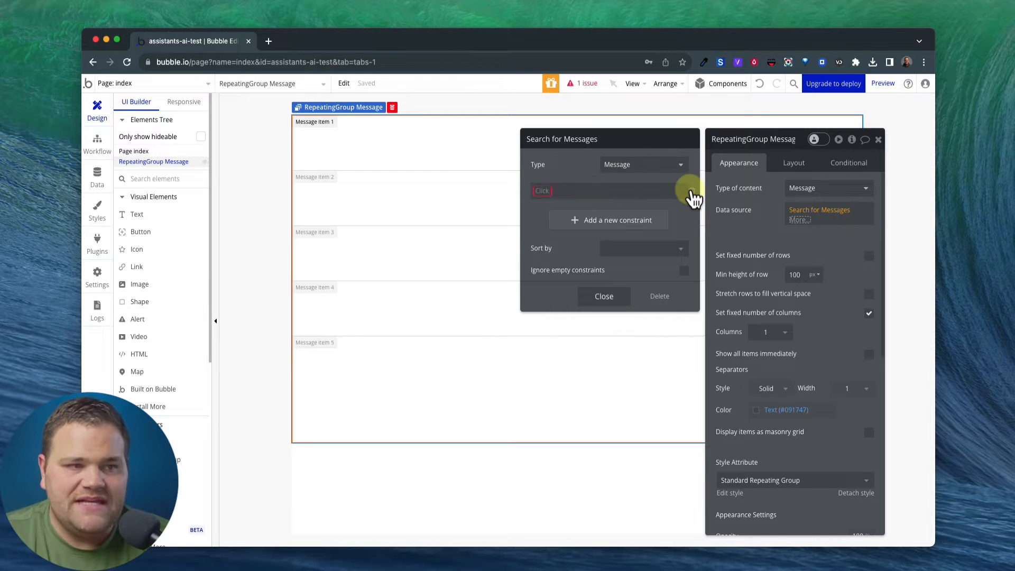
left_click(691, 191)
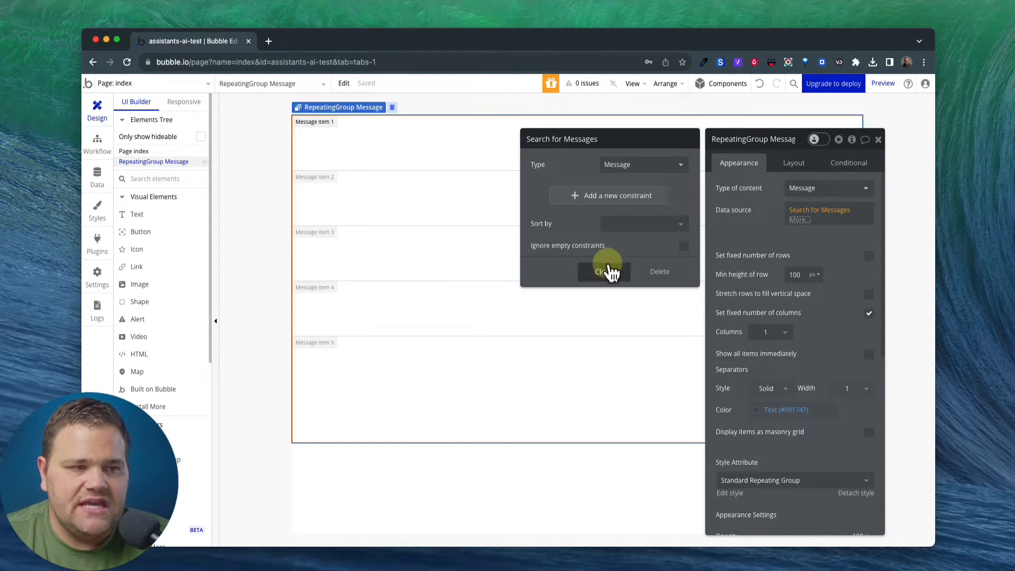
left_click_drag(581, 256, 678, 254)
left_click(808, 212)
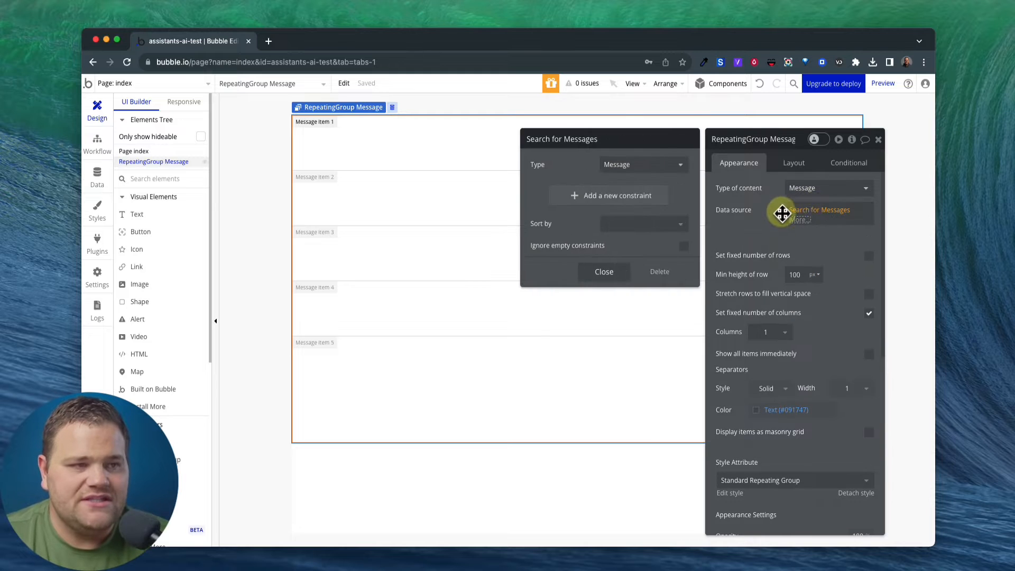
left_click(777, 211)
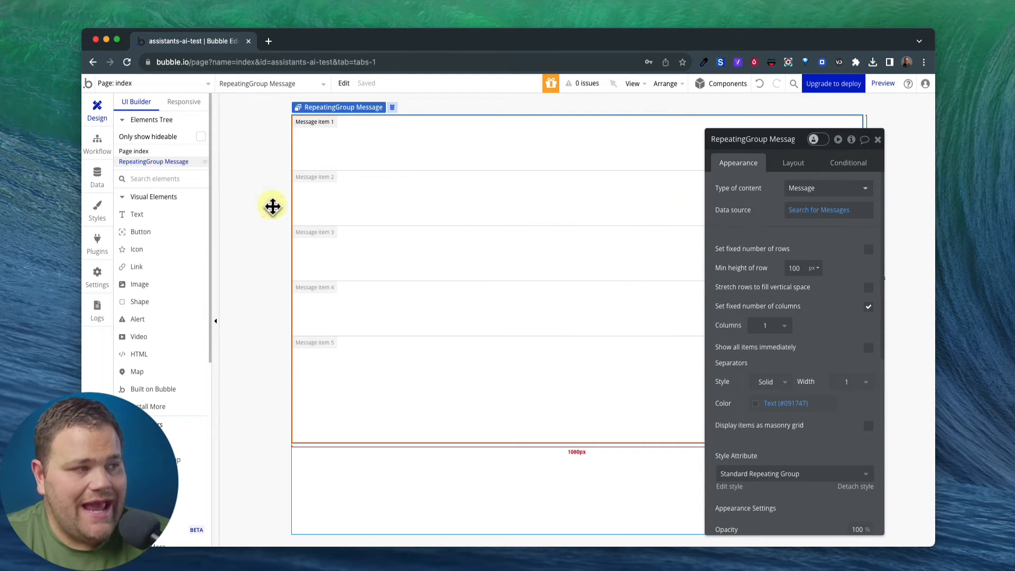
Place an image element in the first cell of the repeating group.
type("im")
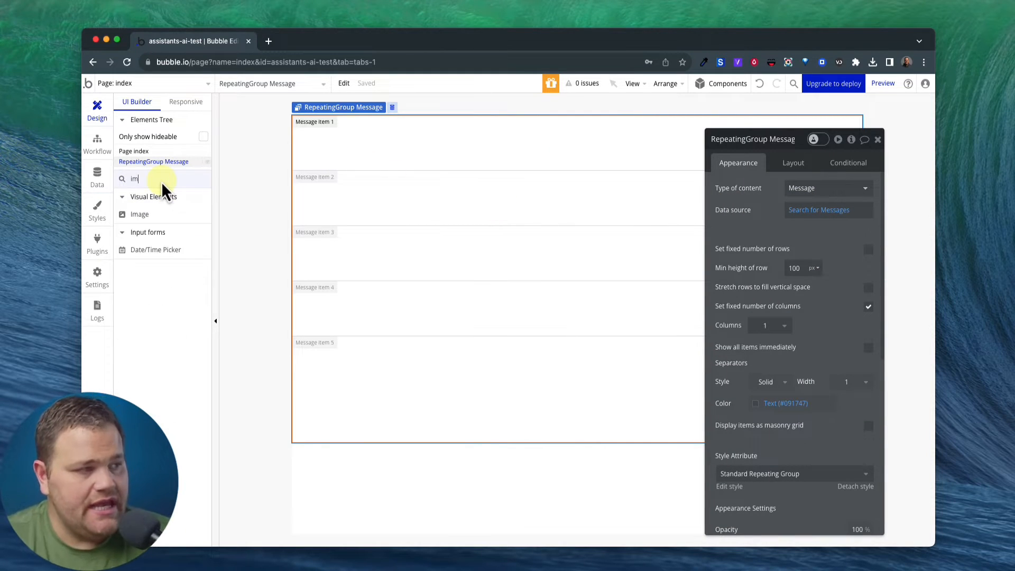
left_click(157, 219)
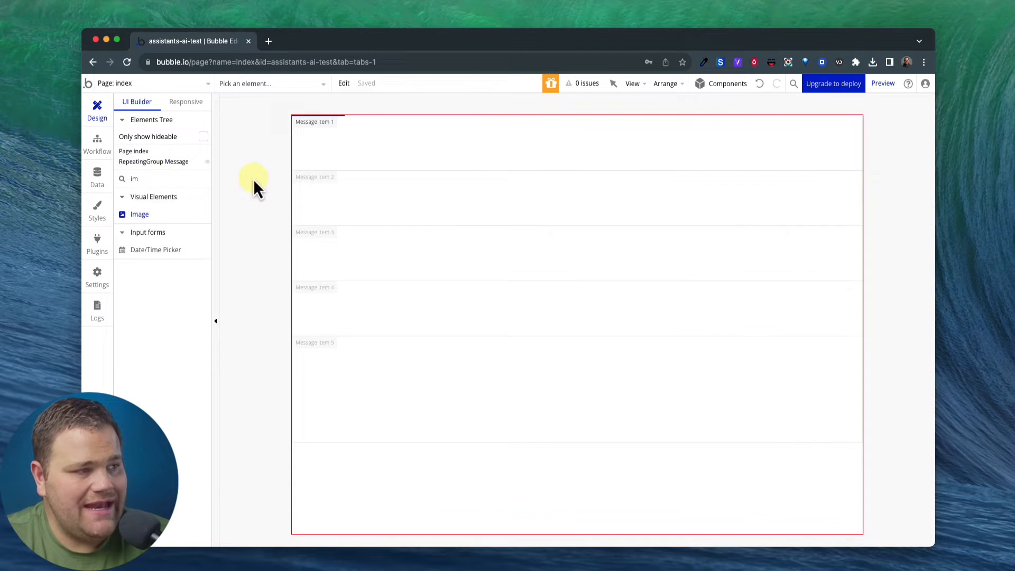
left_click(324, 136)
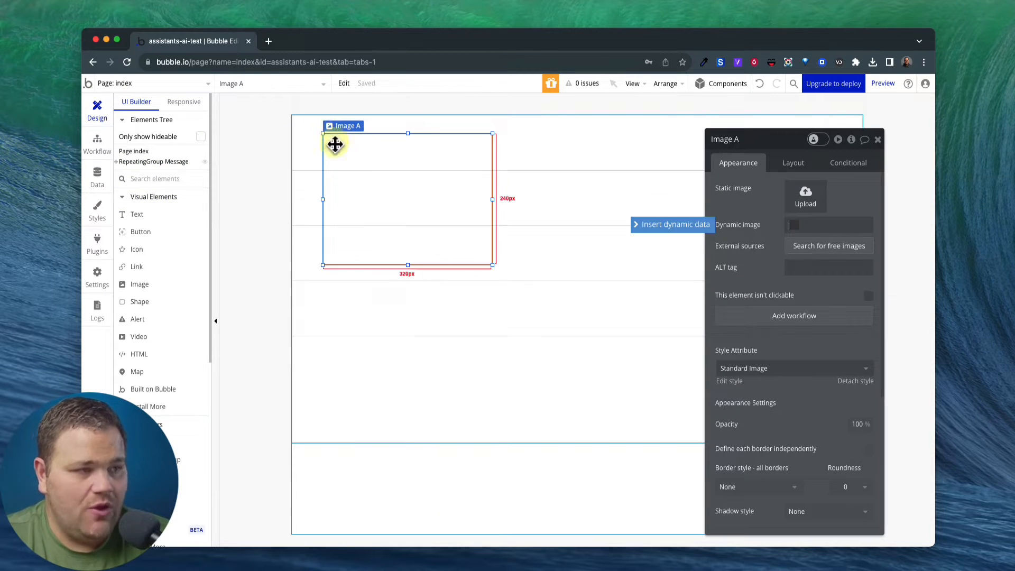
Set the image's width and height to 35.
left_click(790, 160)
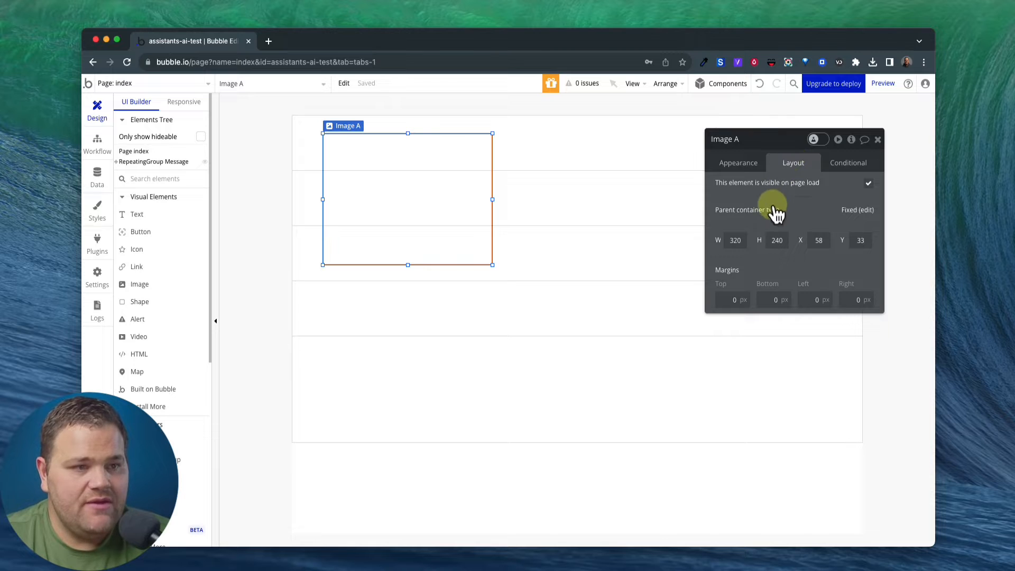
double_click(735, 241)
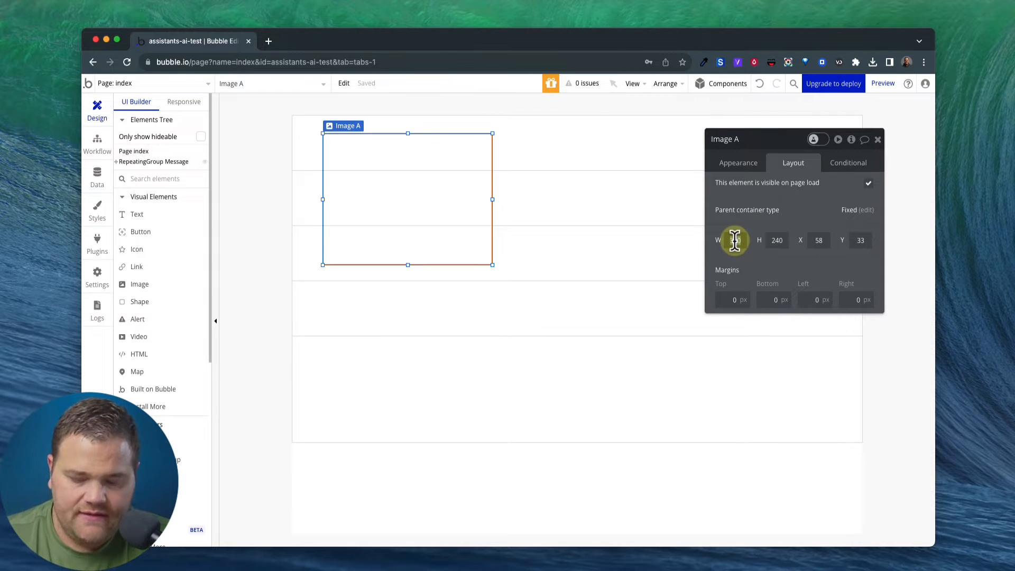
type("35")
key("Tab")
type("35")
key("Return")
left_click(423, 188)
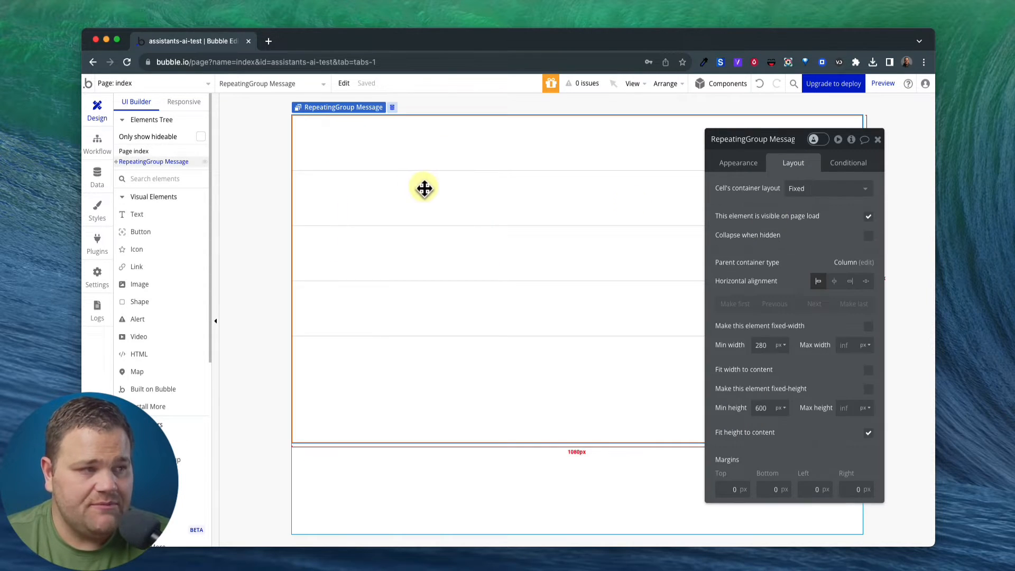
Set the image's width and height to 40.
left_click(333, 141)
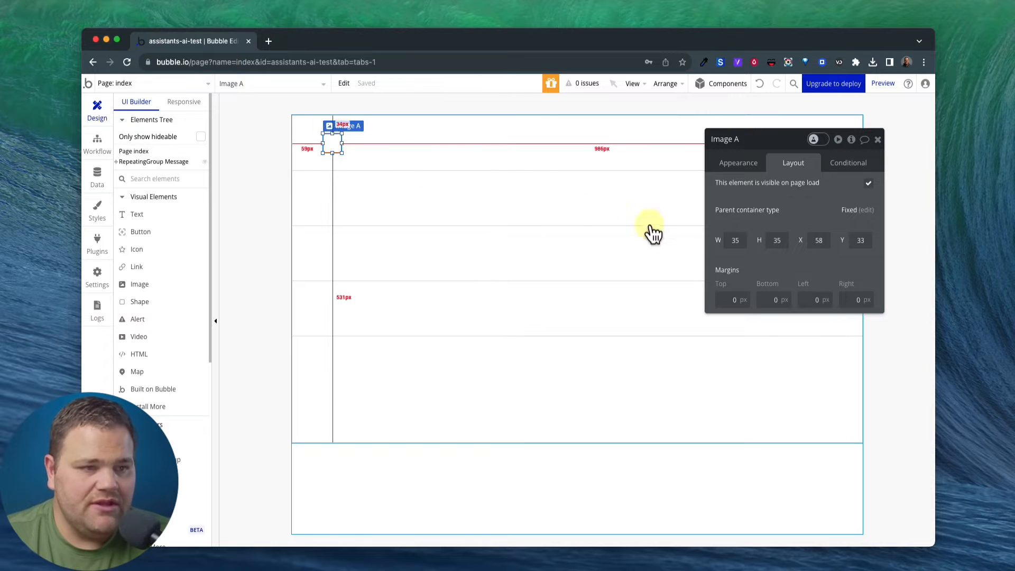
double_click(729, 237)
type("40")
key("Tab")
type("40")
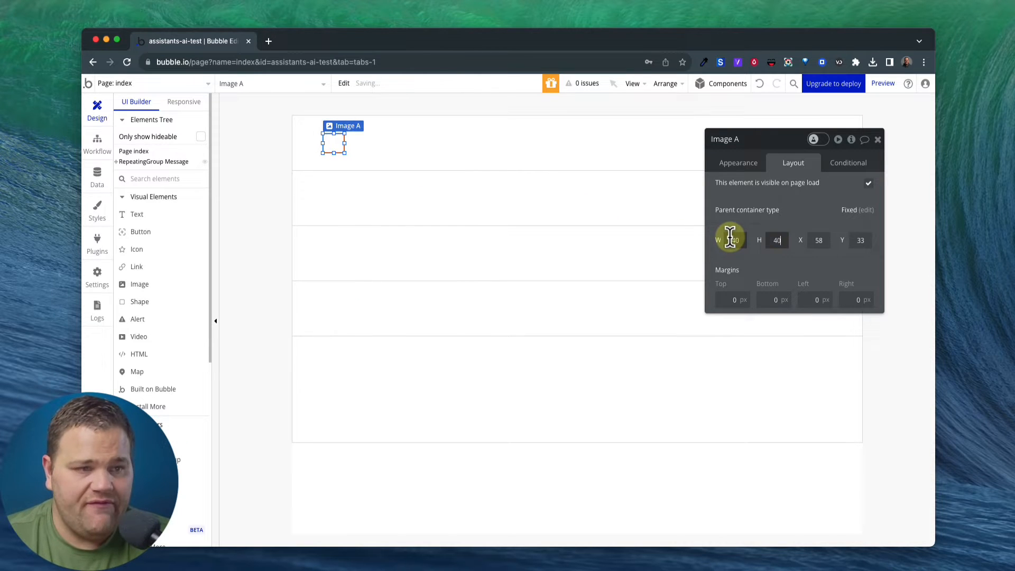
key("Return")
Upload the chatbot icon file icons8-chatbot-100.png as the image's static image.
left_click(745, 165)
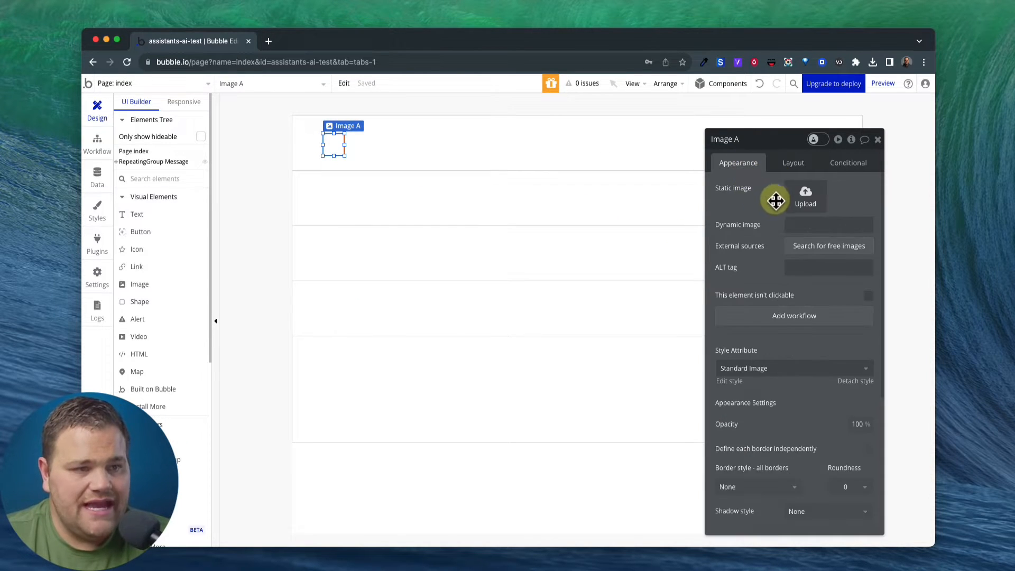
left_click(809, 202)
mouse_move(861, 565)
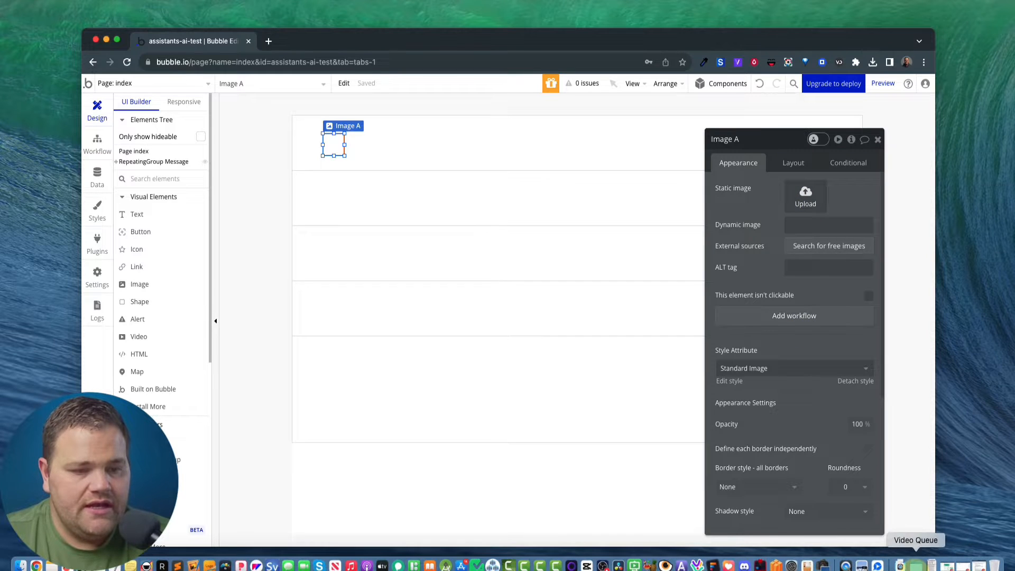
left_click(898, 564)
left_click_drag(909, 385, 800, 206)
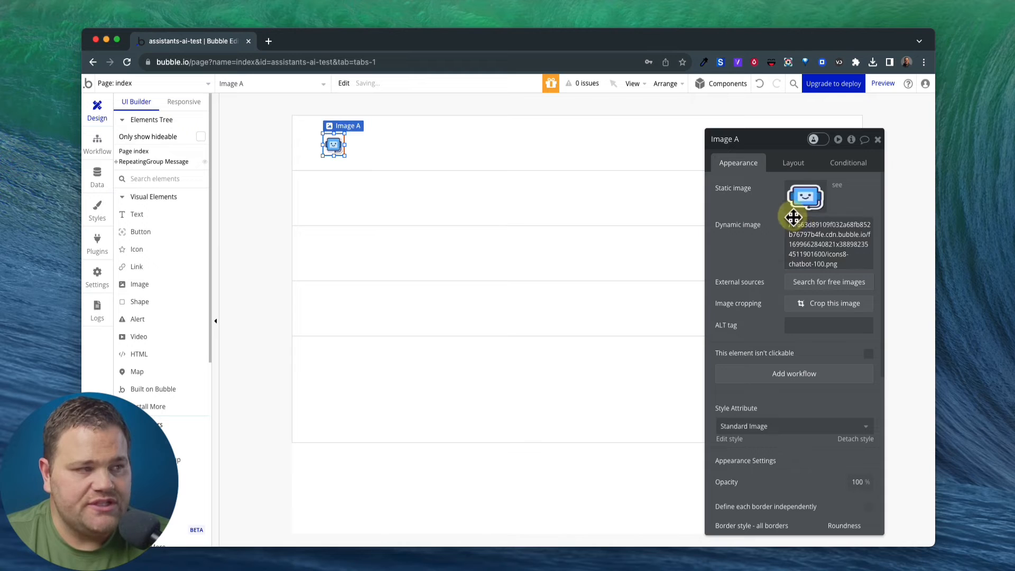
Move the chatbot image within the first cell to about X 39, Y 25.
left_click(422, 198)
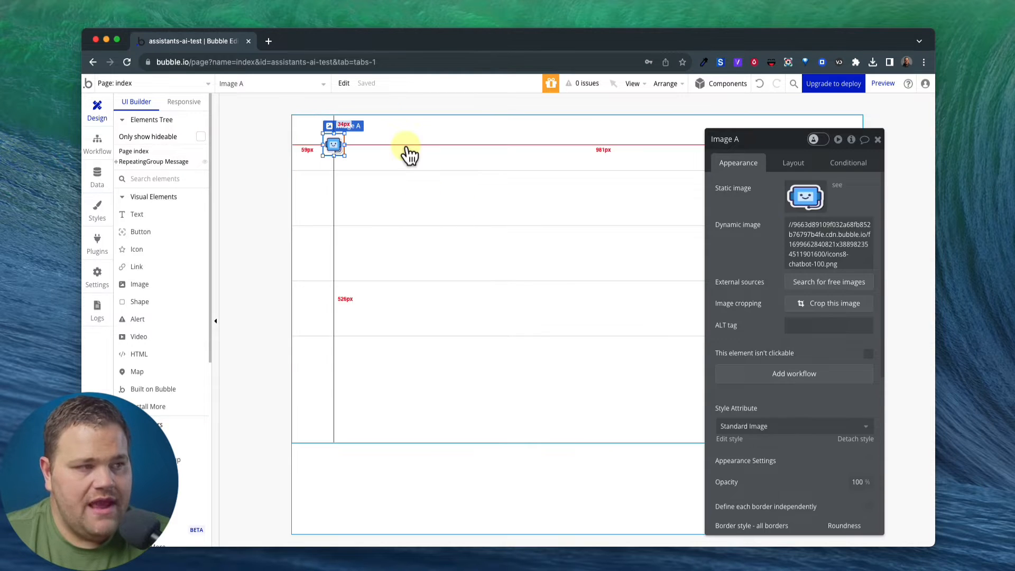
left_click(411, 156)
left_click(791, 159)
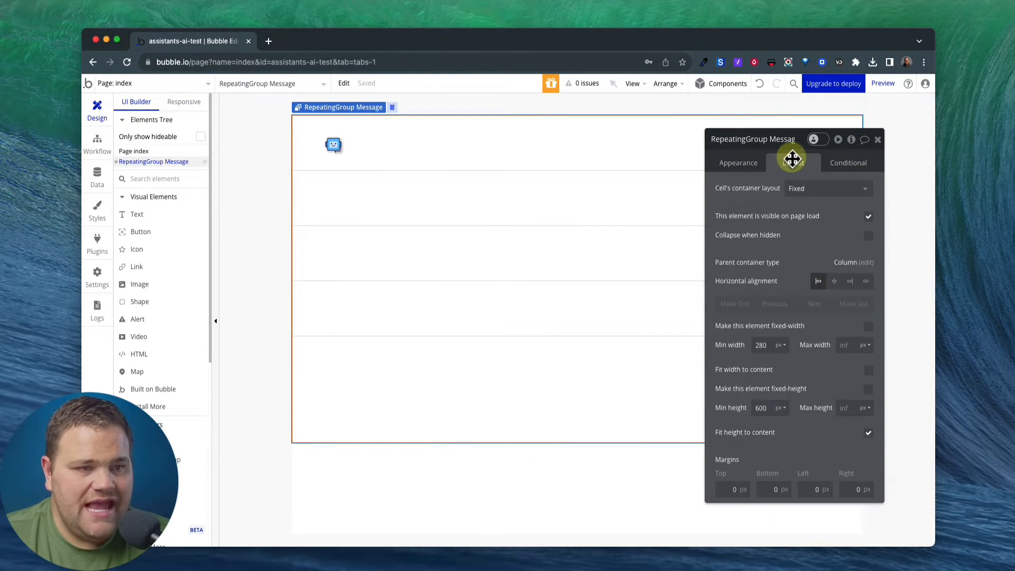
left_click_drag(342, 148, 396, 141)
left_click_drag(530, 146, 324, 137)
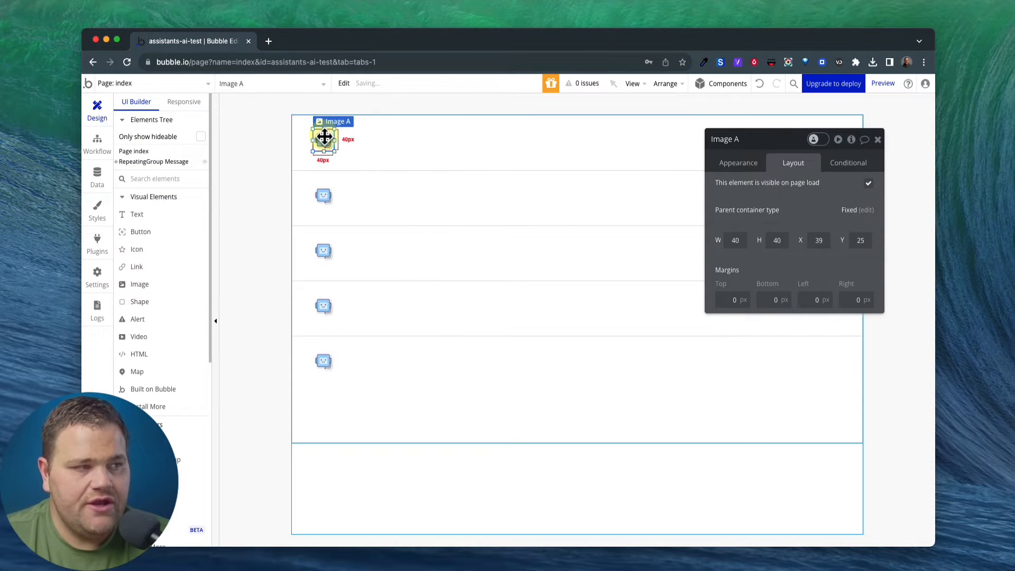
Set the repeating group's cell container layout to Row and centre the chatbot image vertically in the cell.
left_click(388, 145)
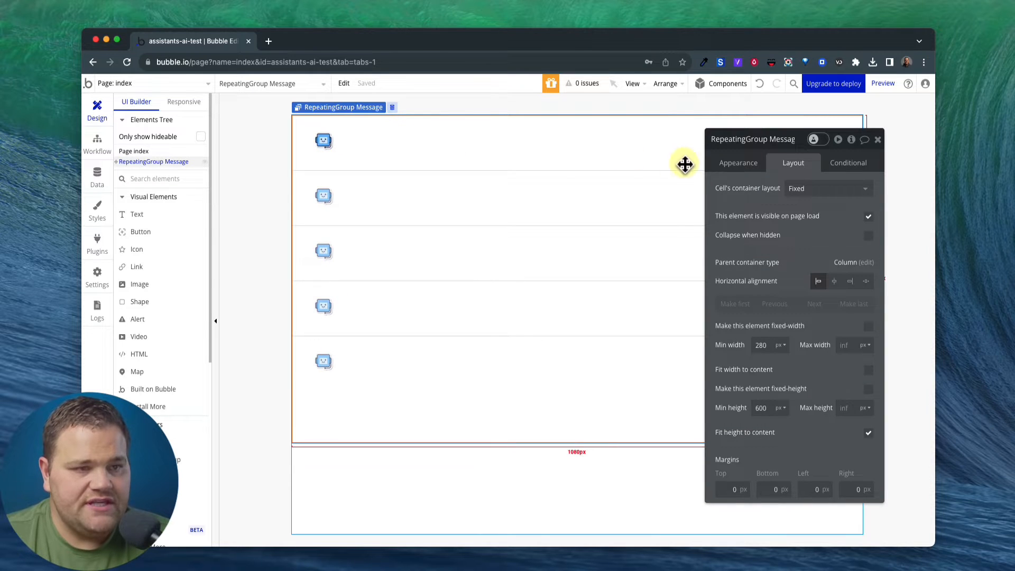
left_click(803, 190)
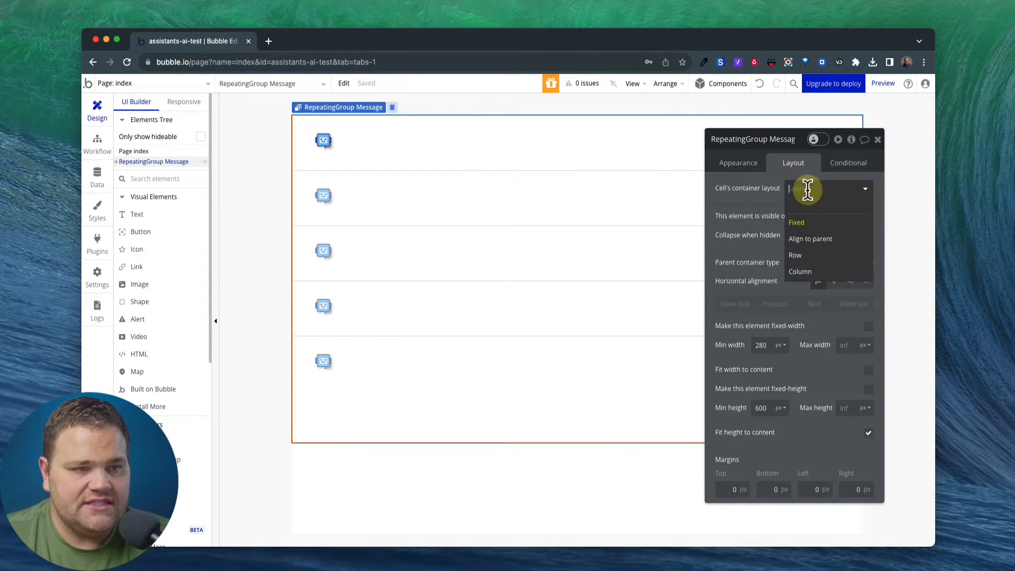
left_click(801, 256)
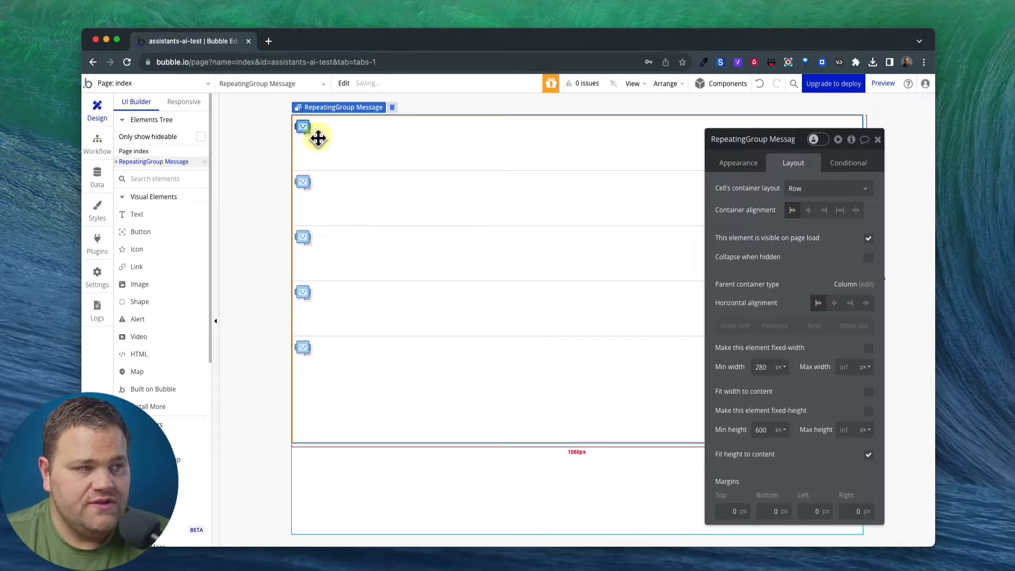
left_click(303, 129)
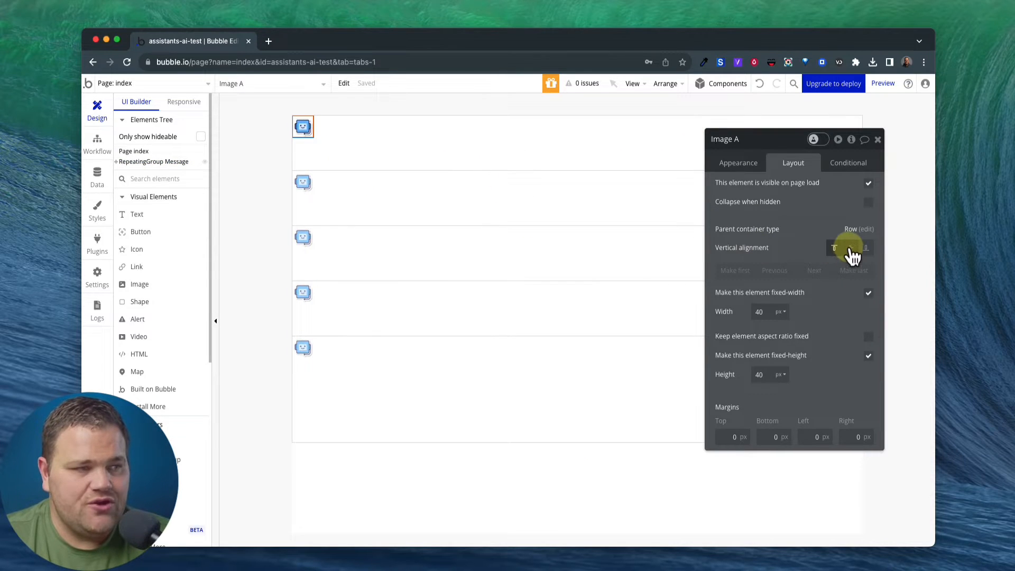
left_click(851, 248)
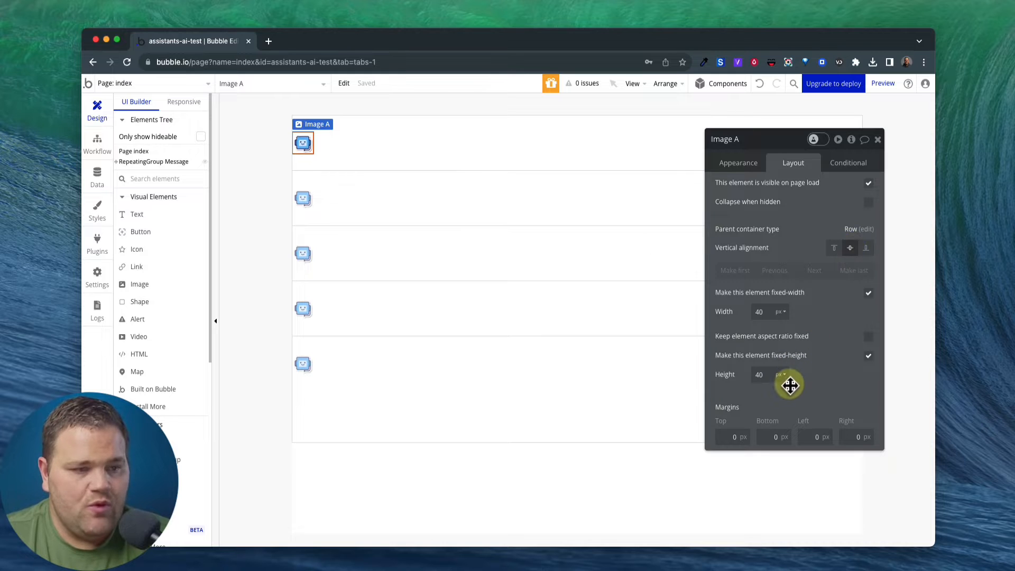
Set the chatbot image's top, bottom, left and right margins to 20 px.
left_click(734, 436)
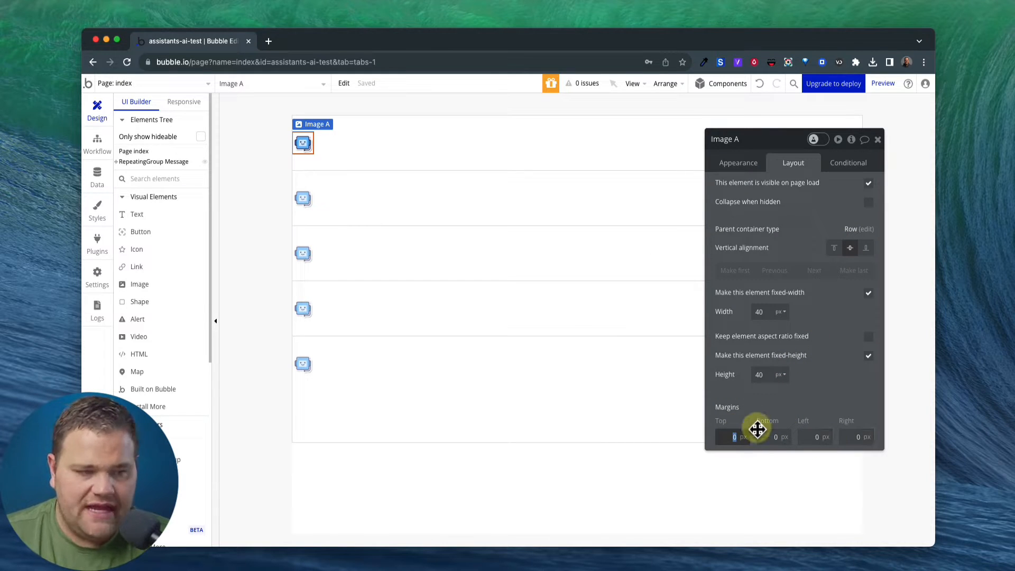
type("20")
key("Tab")
type("20")
key("Tab")
type("20")
key("Tab")
type("20")
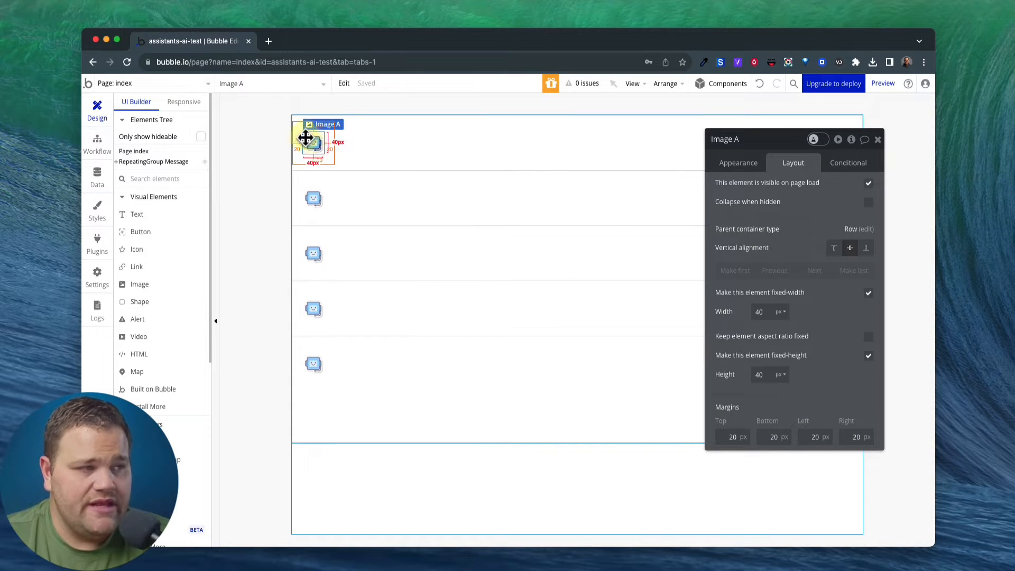
left_click(281, 169)
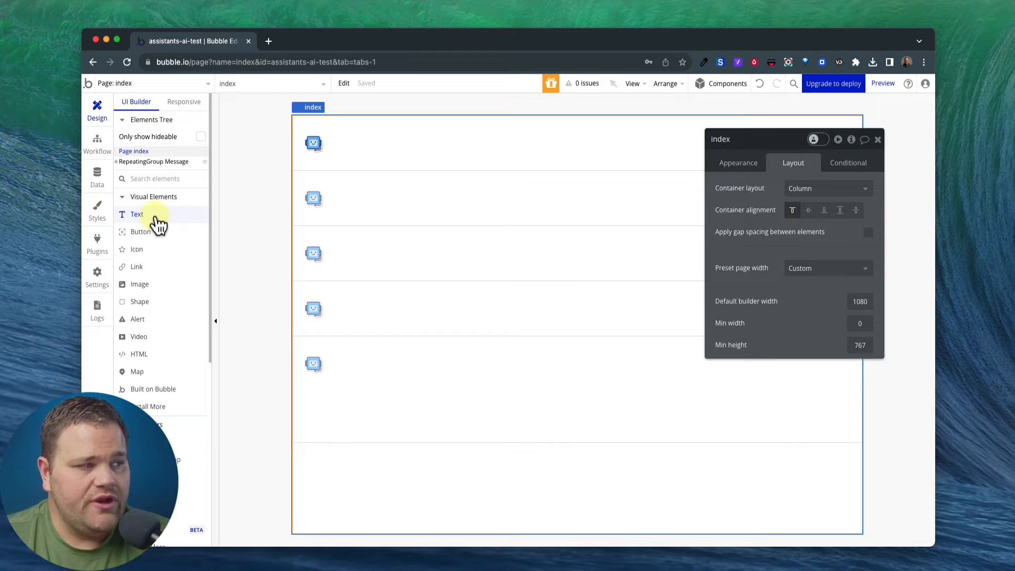
Add a text element beside the chatbot image in the first cell, with no fixed width, minimum width 0 and width fitted to content.
left_click(157, 217)
left_click(353, 140)
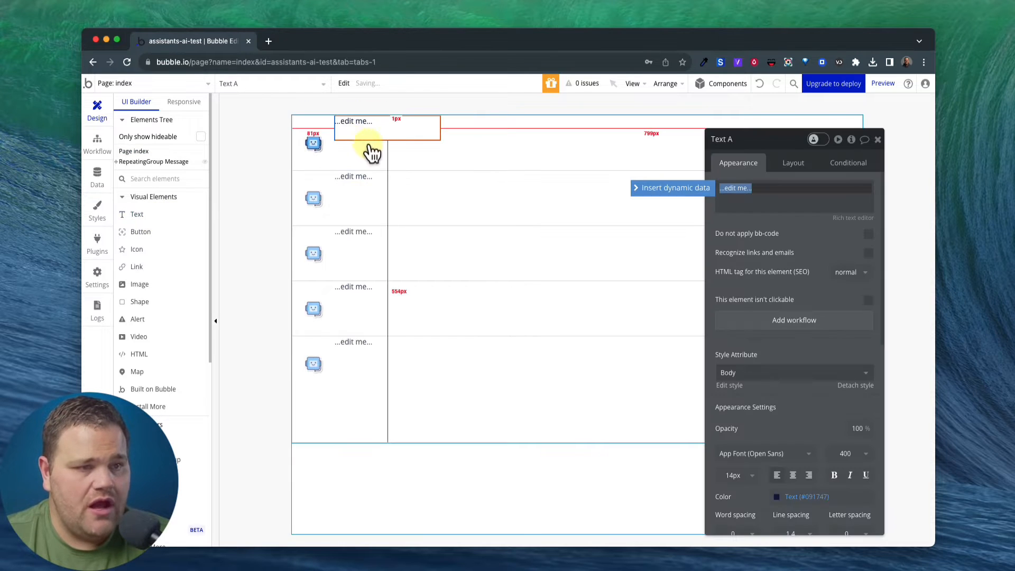
left_click(793, 163)
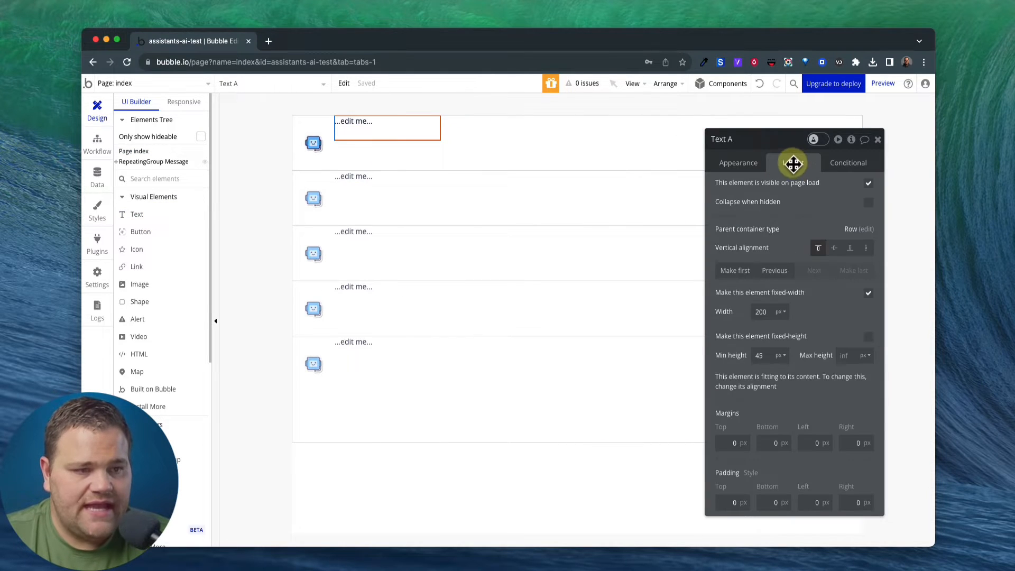
left_click(867, 293)
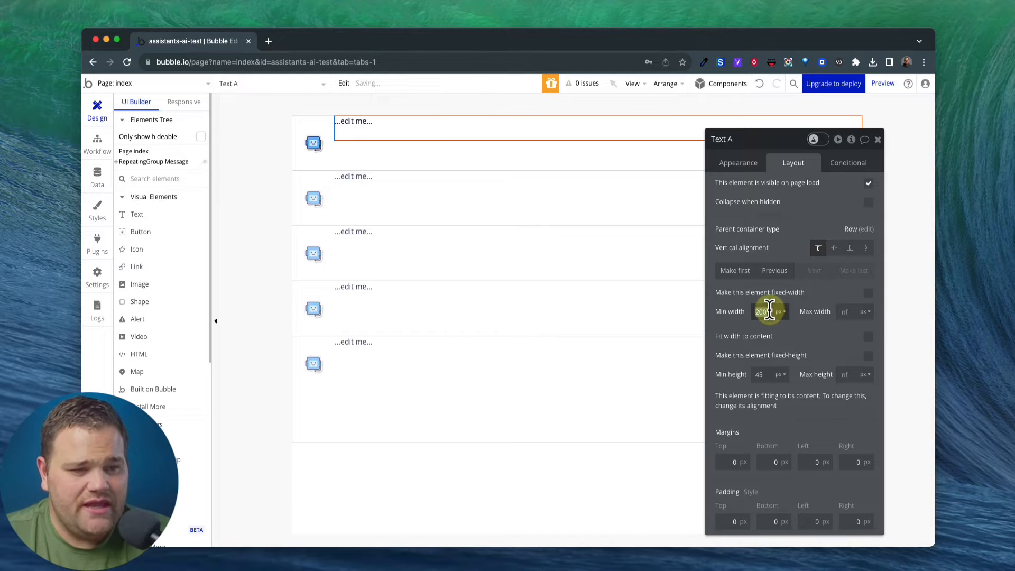
key("BackSpace")
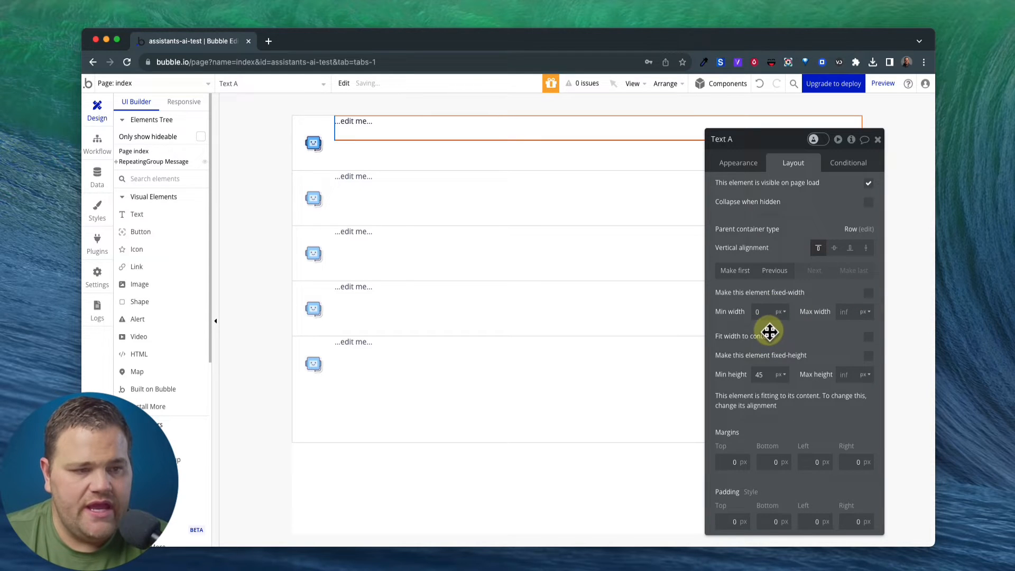
left_click(867, 337)
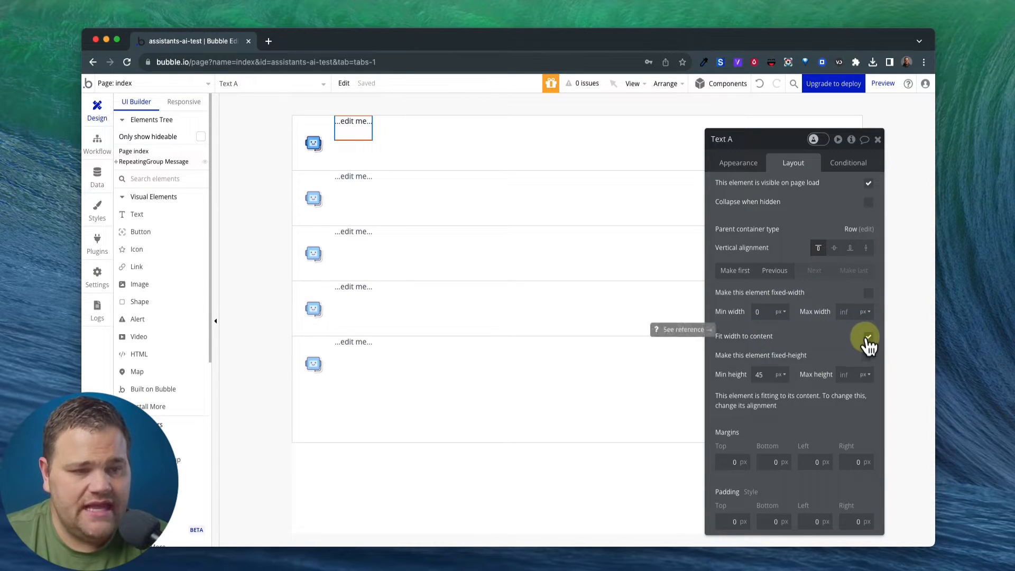
Set the text element's minimum height to 0 and centre it vertically in the cell.
left_click(761, 374)
key("BackSpace")
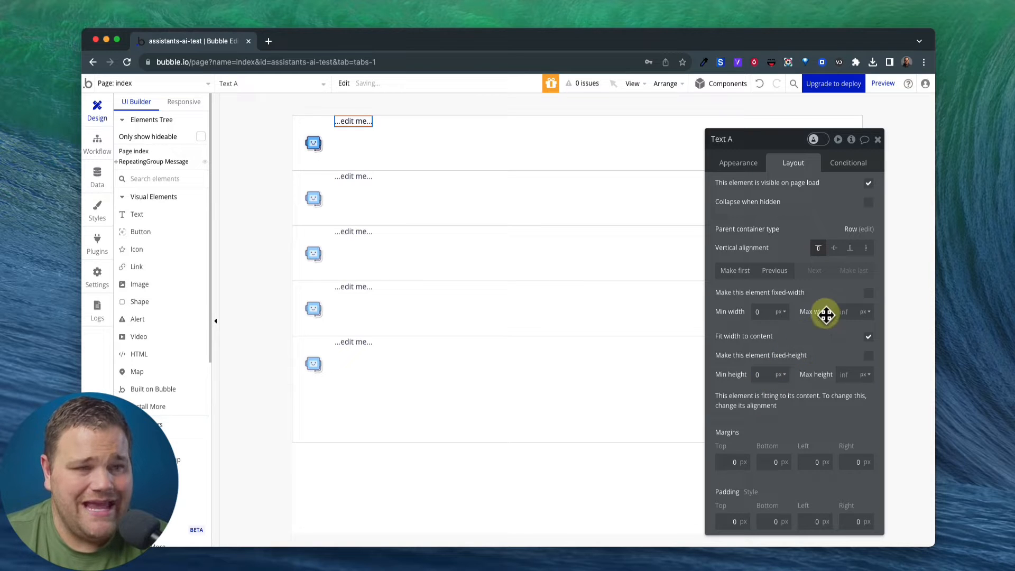
left_click(834, 249)
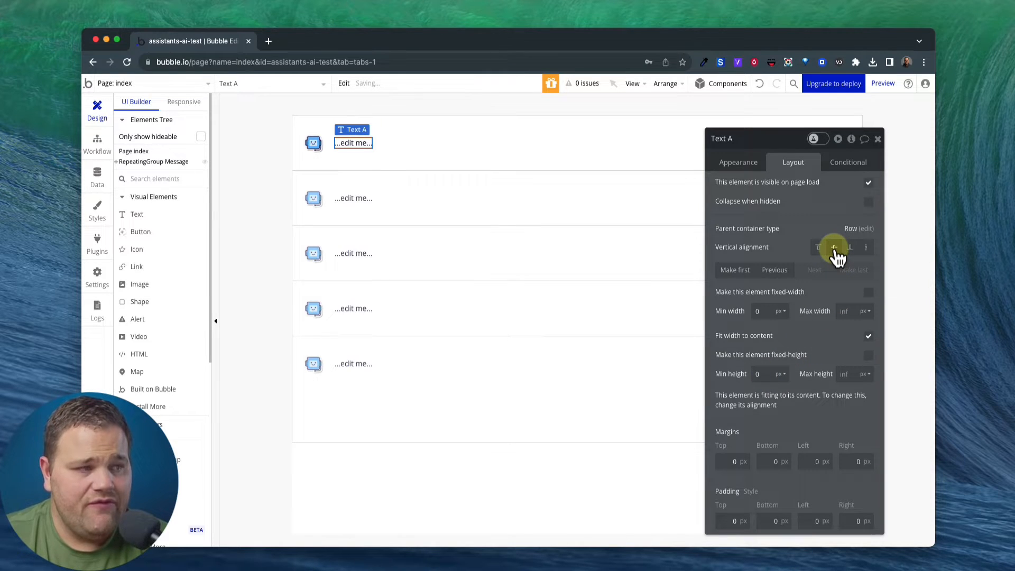
Set the text element's content to the sample message "Hi, how are you?".
left_click(745, 162)
triple_click(753, 200)
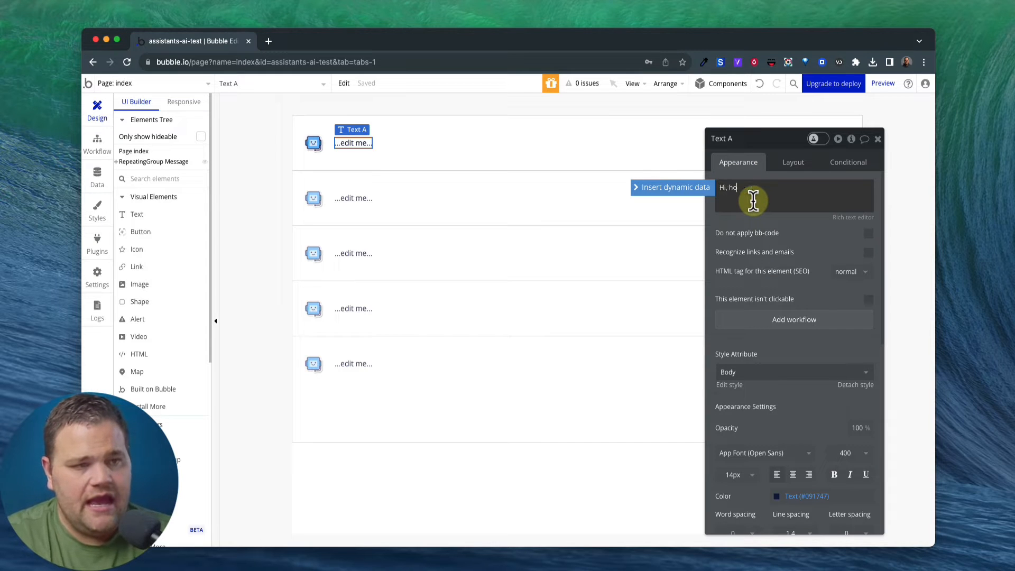
left_click(728, 251)
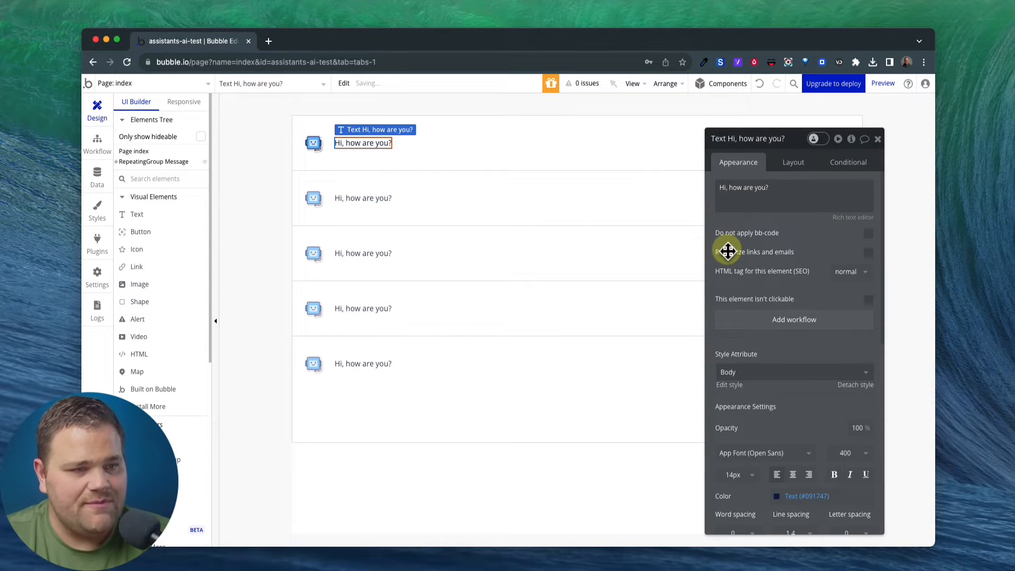
left_click(265, 175)
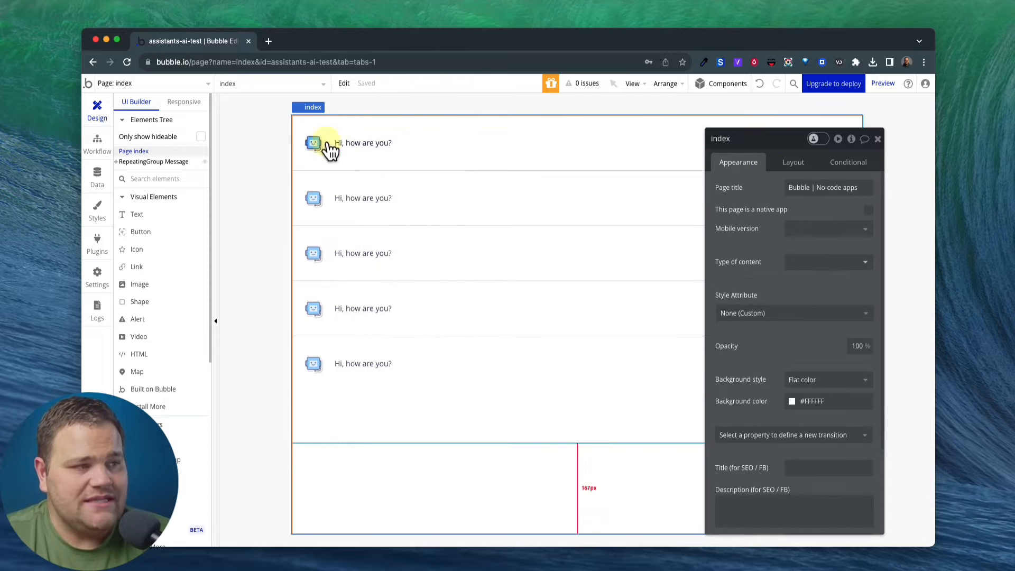
Replace the text element's content with the dynamic expression Current cell's Message's text itself.
left_click(374, 158)
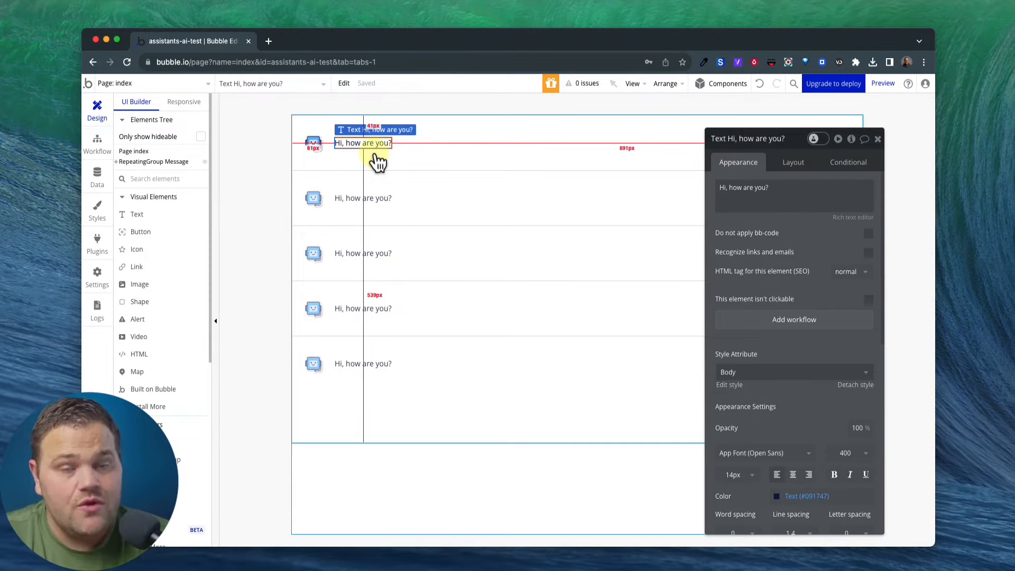
triple_click(761, 193)
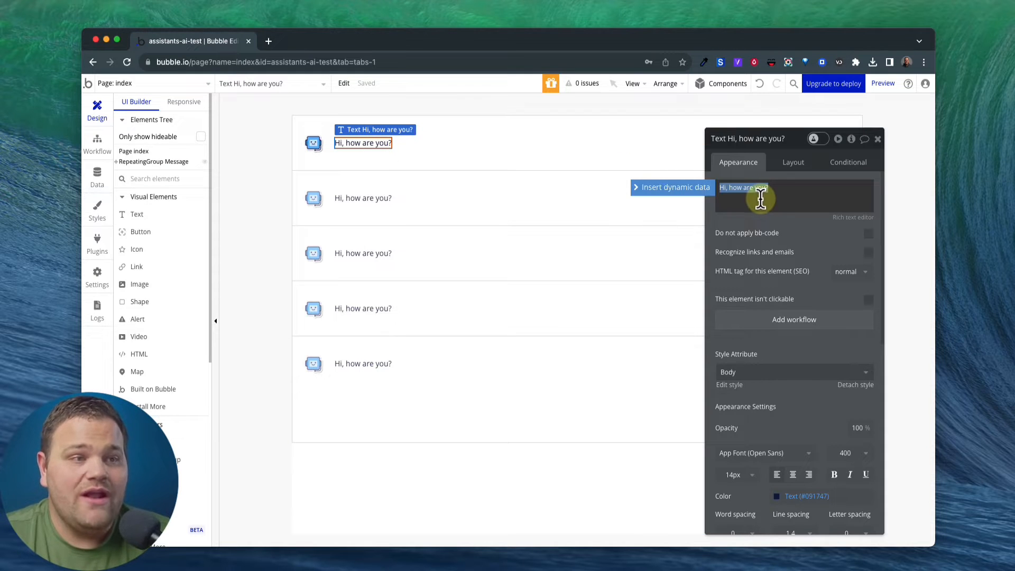
left_click(690, 190)
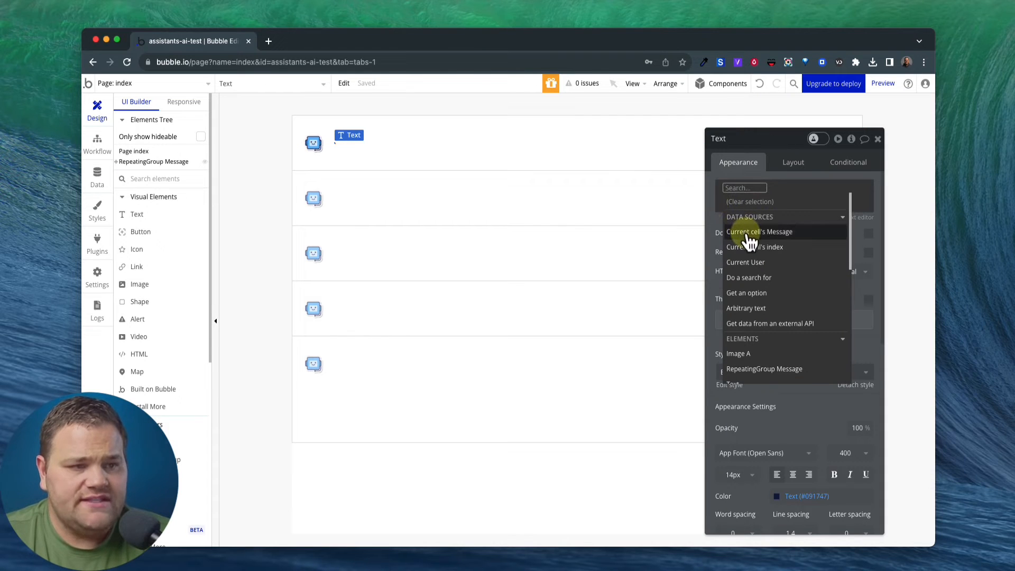
left_click(749, 233)
left_click(791, 268)
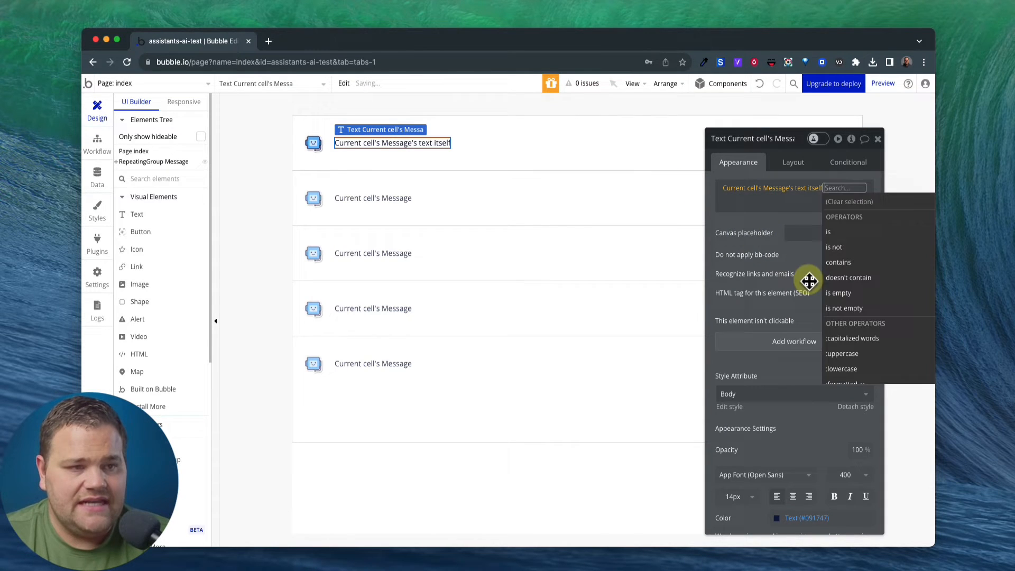
left_click(753, 244)
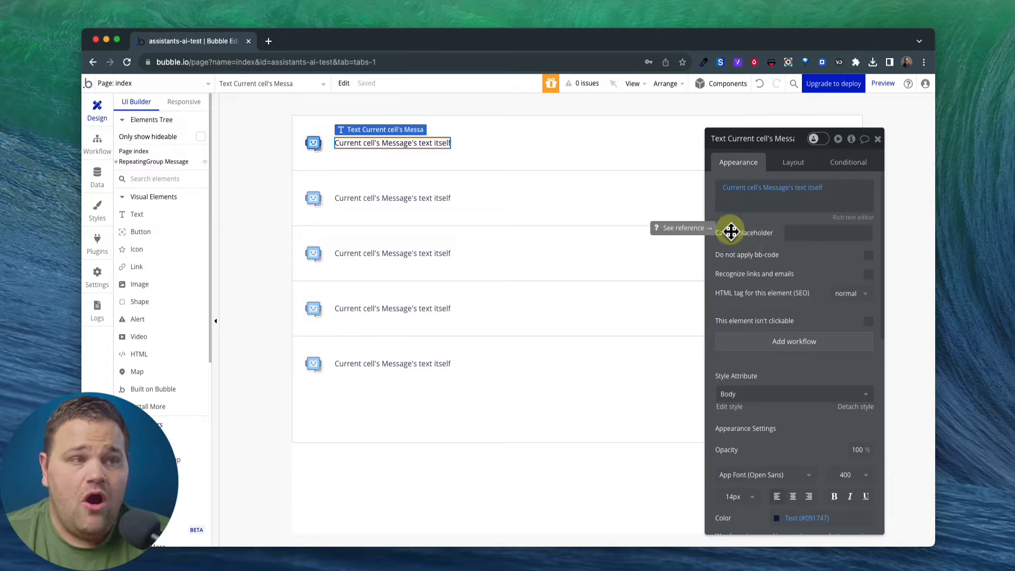
Add a condition to the chatbot image for when Current cell's Message's from who? is user.
left_click(311, 147)
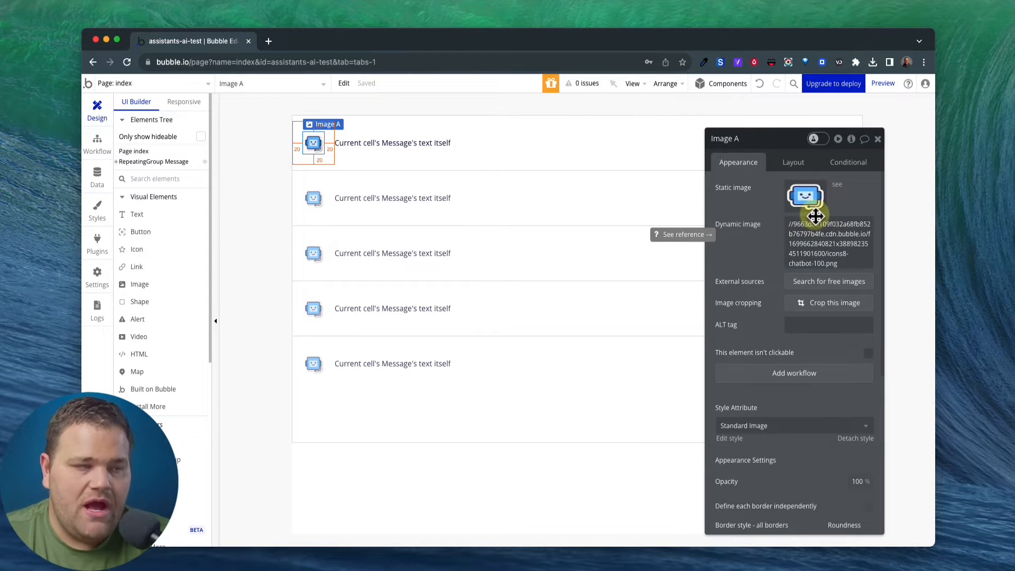
left_click(849, 168)
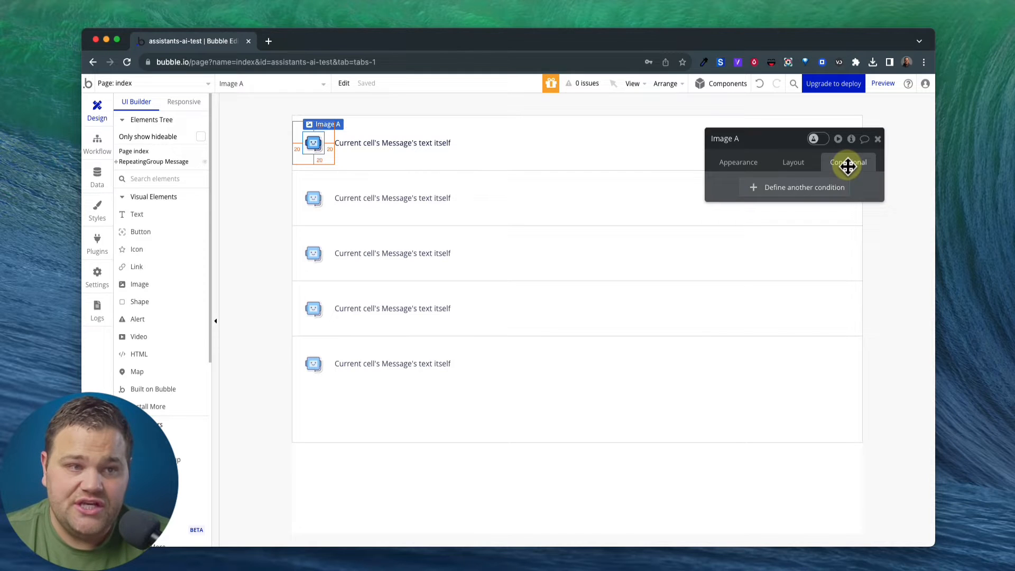
left_click(796, 190)
left_click(754, 193)
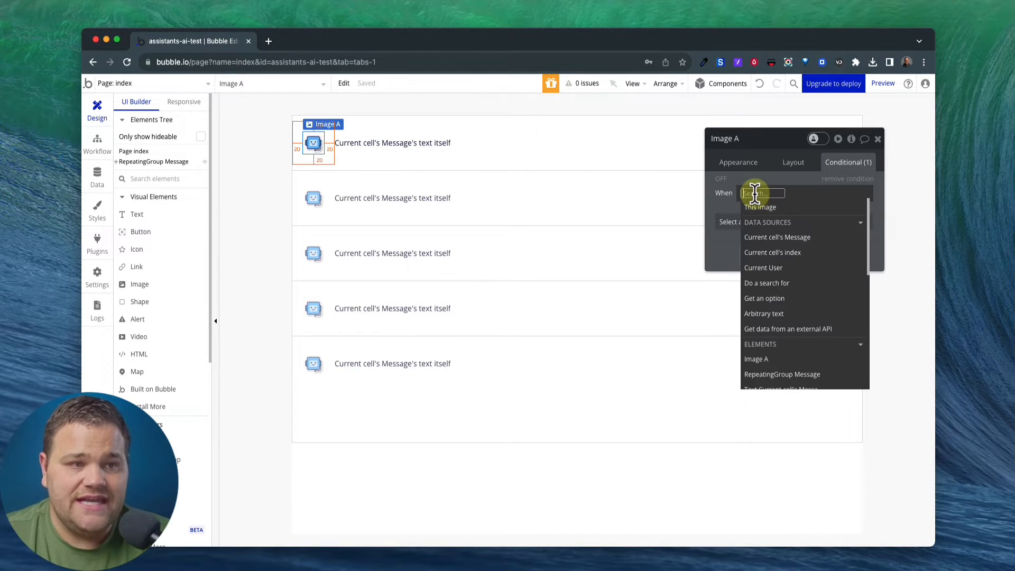
left_click(761, 238)
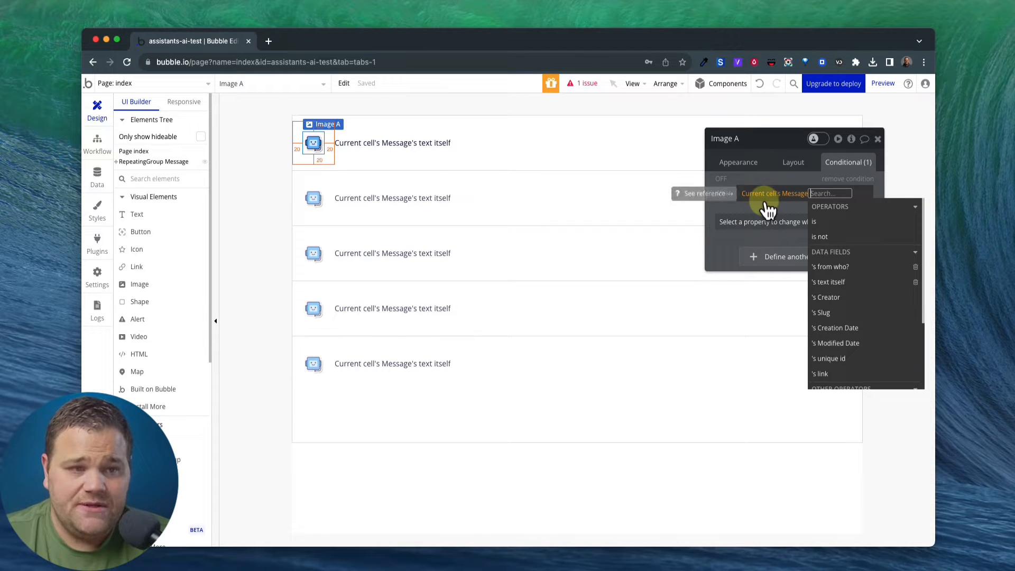
left_click(841, 271)
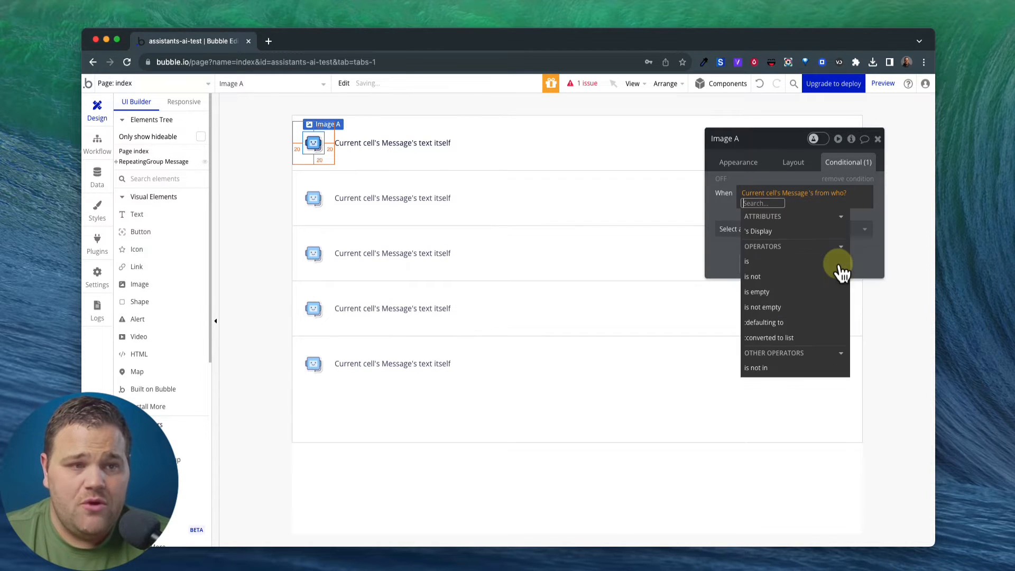
left_click(782, 261)
left_click(766, 249)
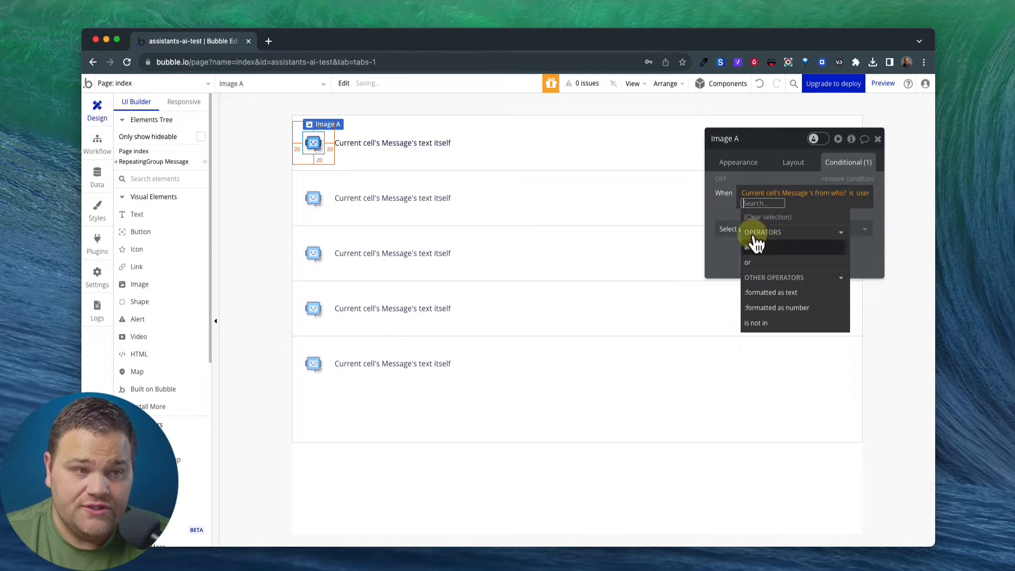
left_click(731, 214)
Make the condition change the Image Source, uploading me-square 2 from the Downloads folder as the static image, and close the file window.
left_click(760, 226)
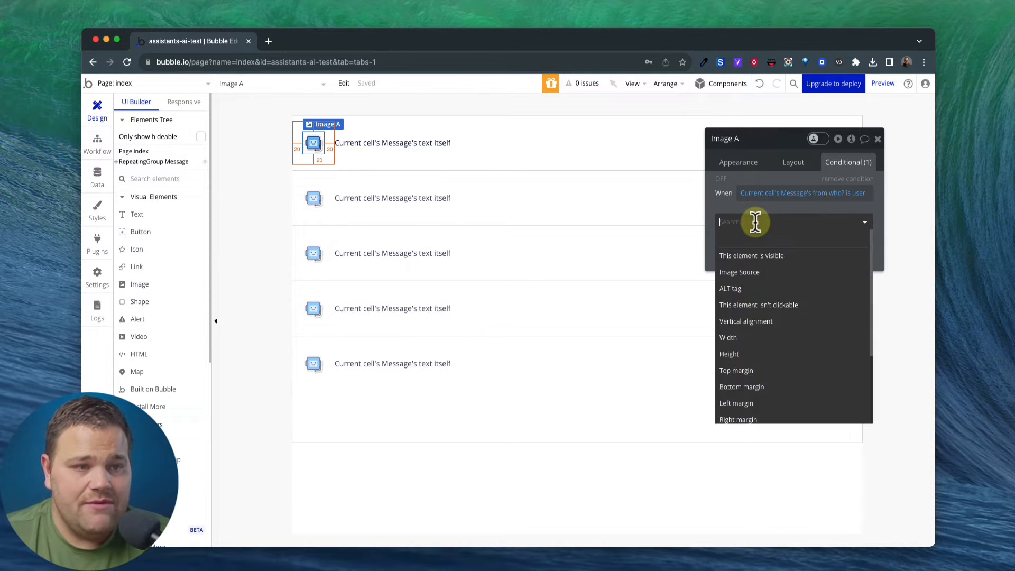
left_click(757, 269)
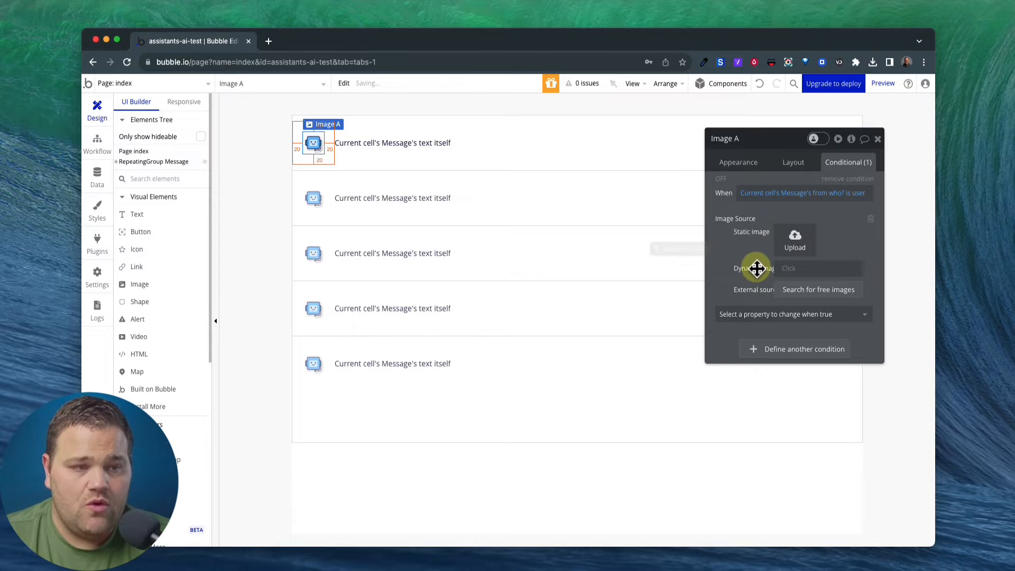
key("super+Tab")
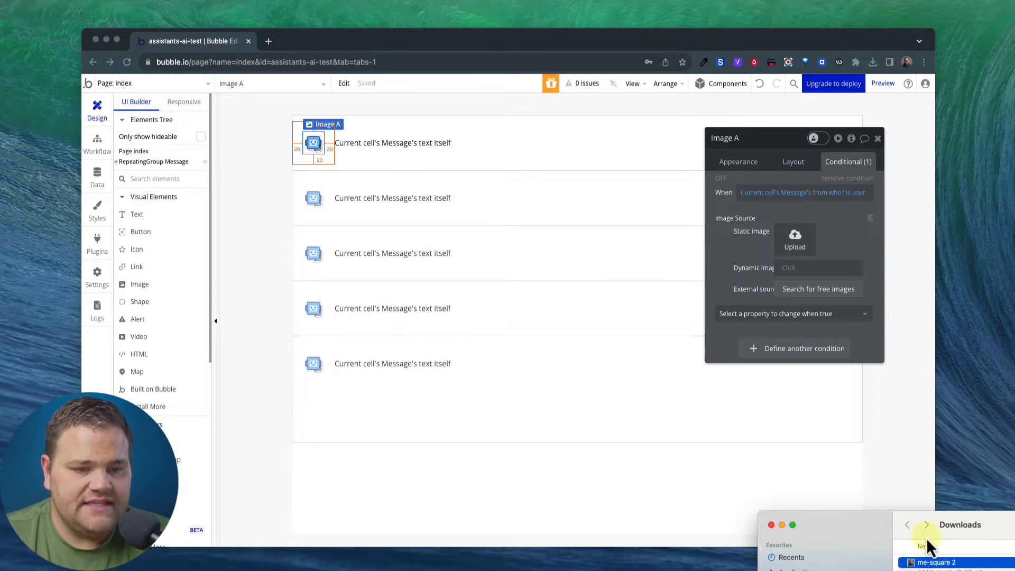
left_click_drag(938, 563, 795, 240)
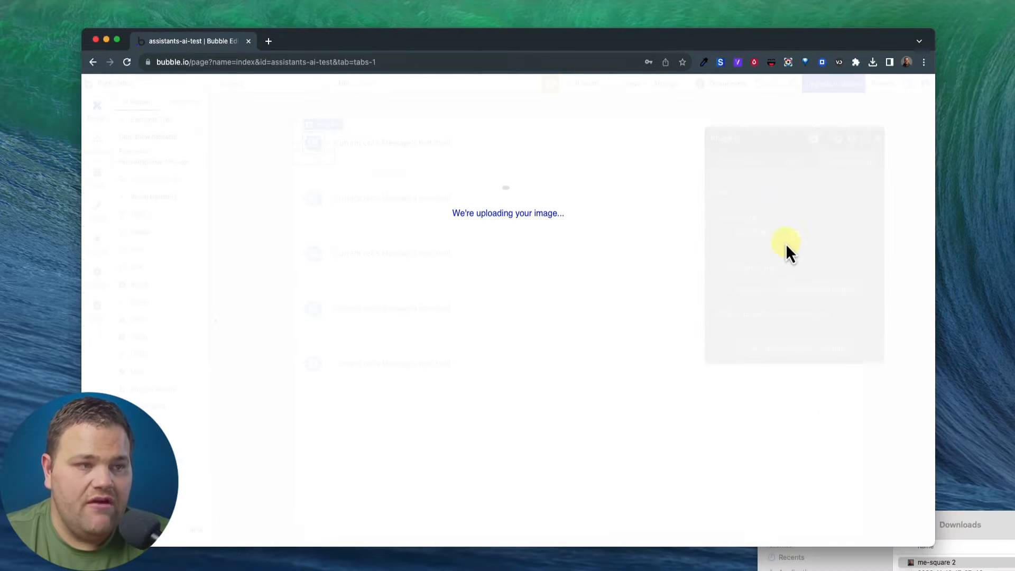
left_click(964, 523)
key("super+w")
left_click(744, 294)
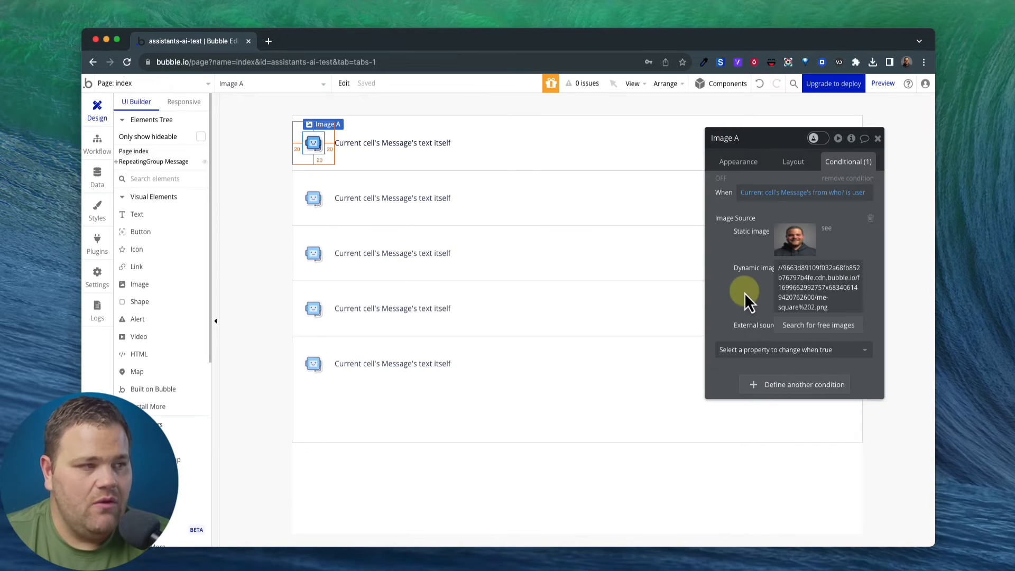
Close the image's properties, preview the index page in the browser, and return to the editor.
left_click(877, 138)
left_click(872, 193)
left_click(883, 85)
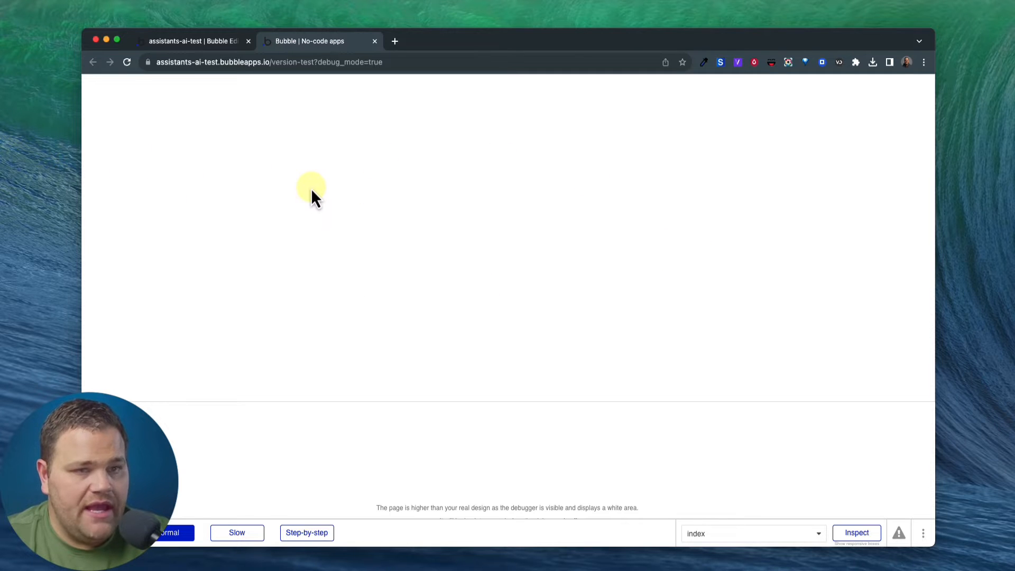
left_click(212, 43)
Inspect the message repeating group's content type and its Search for Messages data source.
left_click(419, 197)
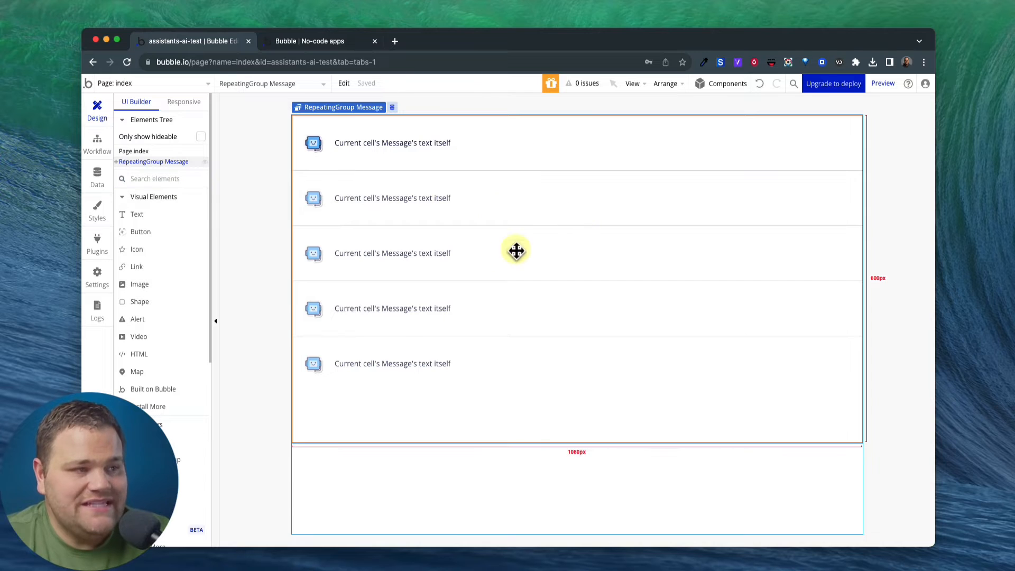
double_click(428, 197)
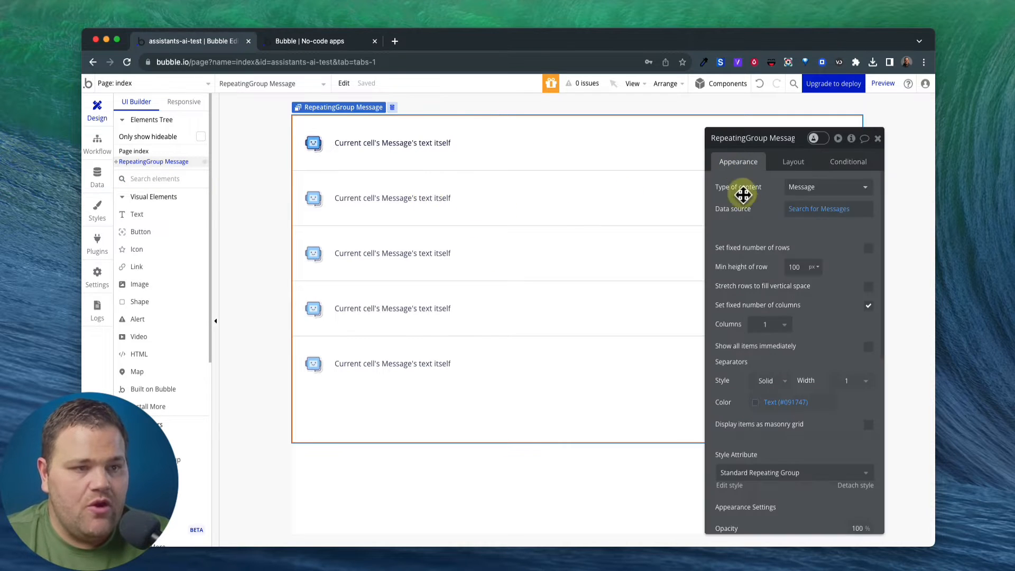
left_click(808, 211)
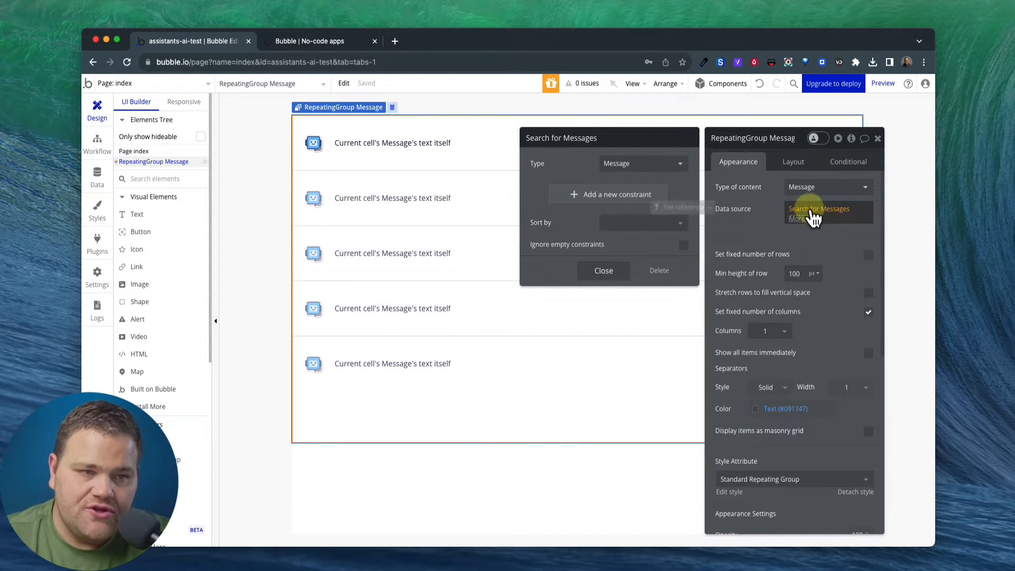
left_click(731, 199)
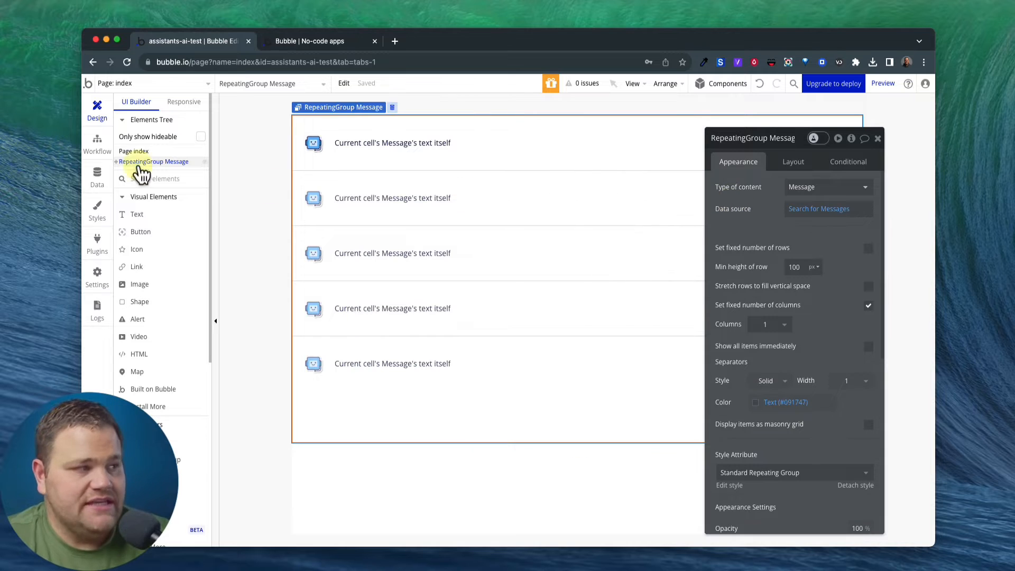
Check the All Messages table in the app data for entries, and return to the page design.
left_click(97, 179)
left_click(281, 127)
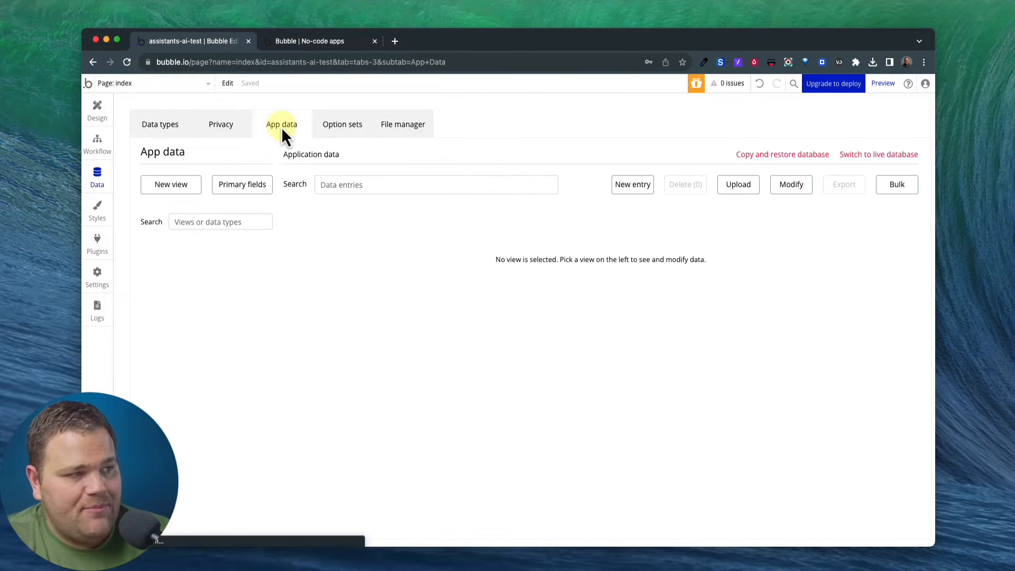
left_click(396, 252)
left_click_drag(397, 254, 811, 280)
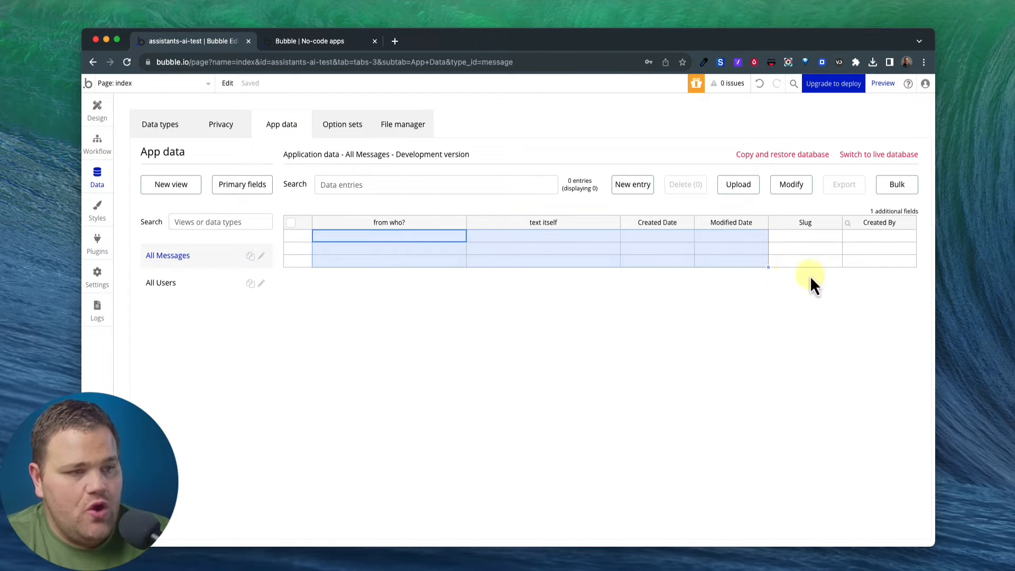
left_click(677, 259)
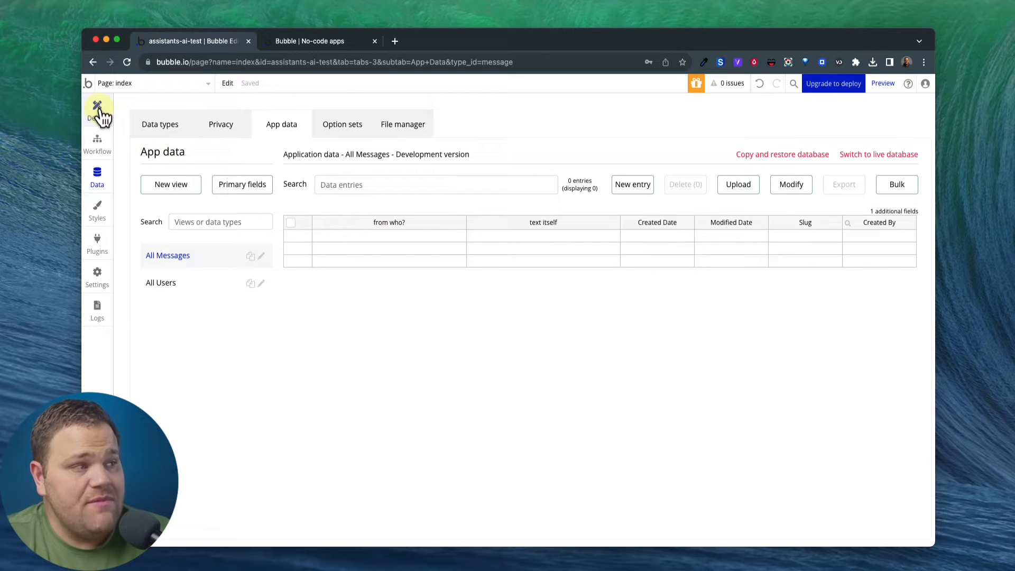
left_click(100, 111)
left_click(177, 181)
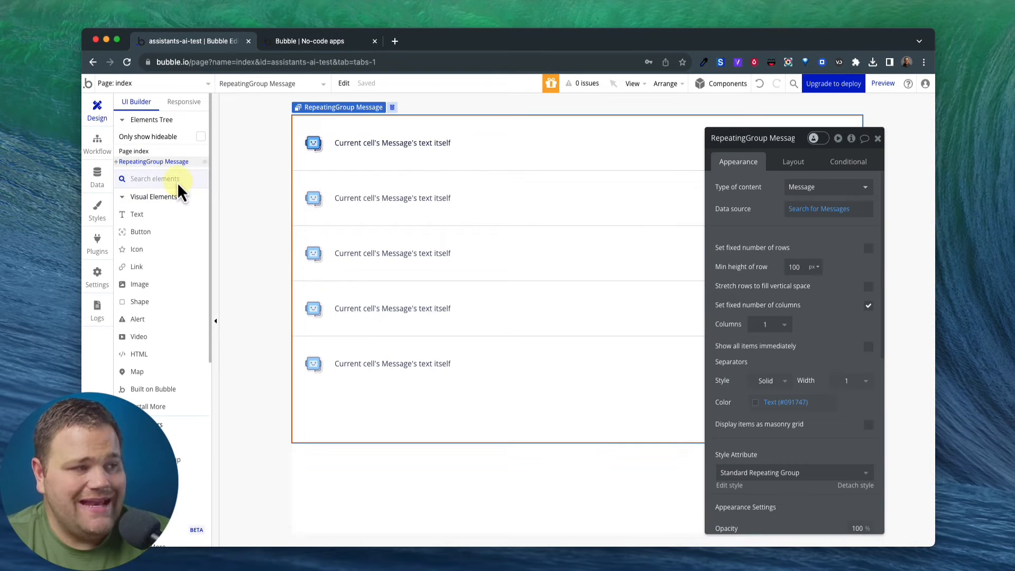
Add a multiline input to the index page below the message repeating group.
type("mu")
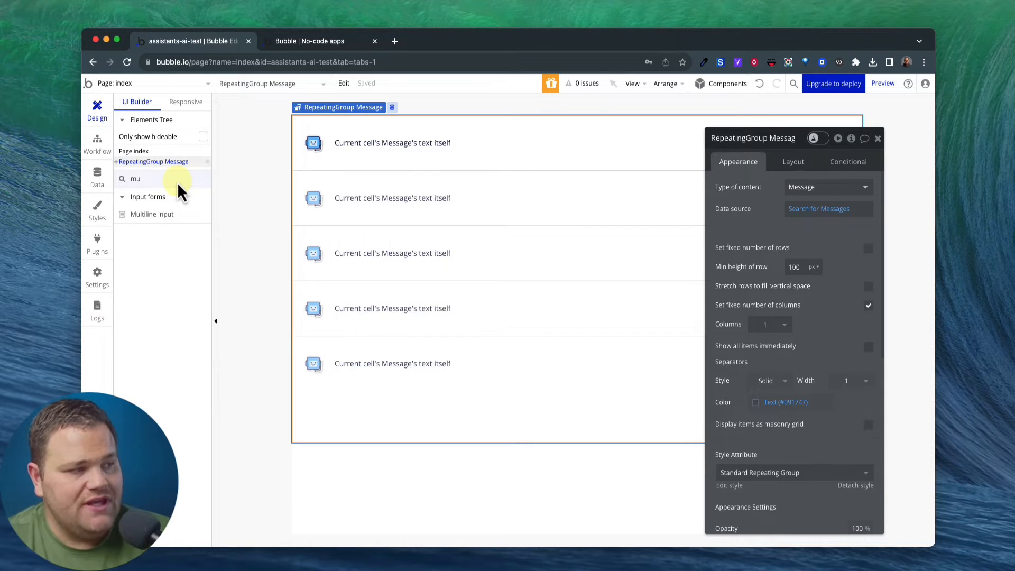
left_click(179, 221)
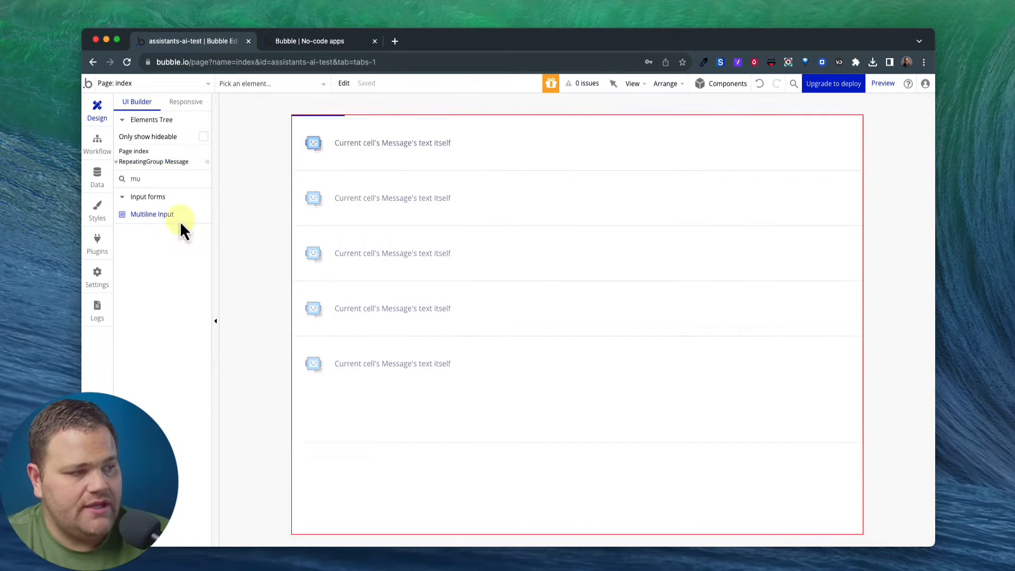
left_click(337, 459)
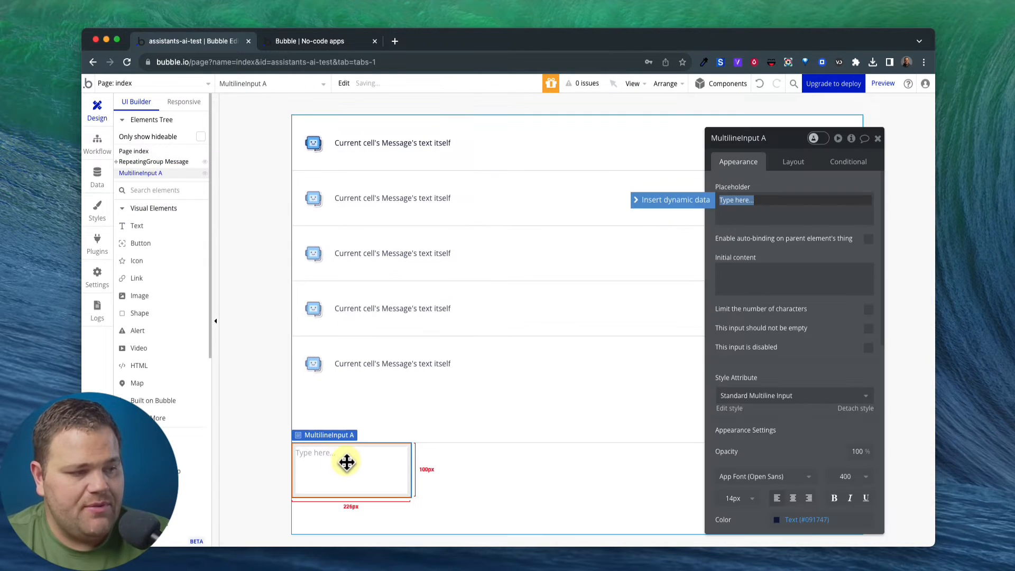
Add a button to the index page beside the multiline input, below the message repeating group.
type("but")
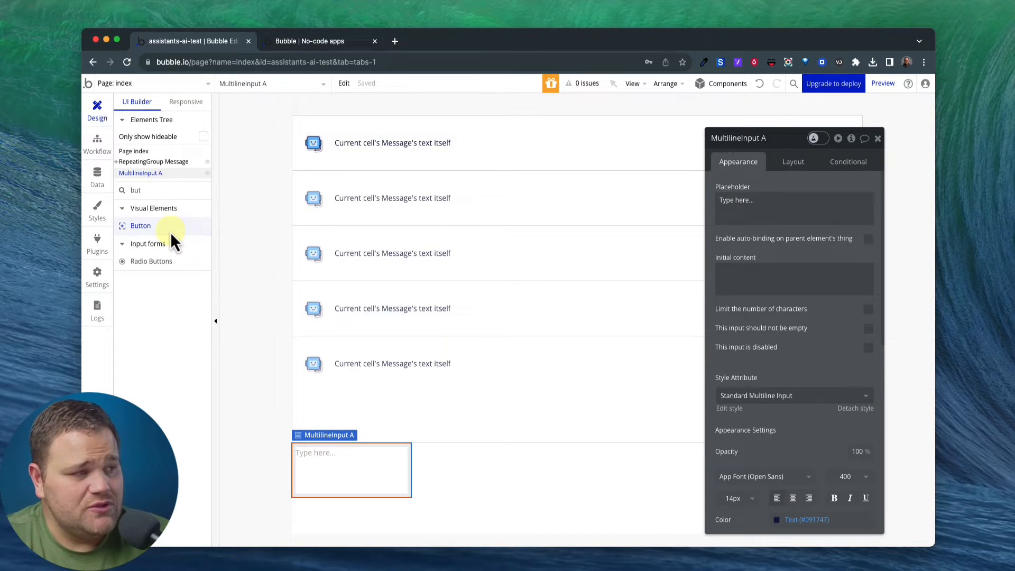
left_click(141, 225)
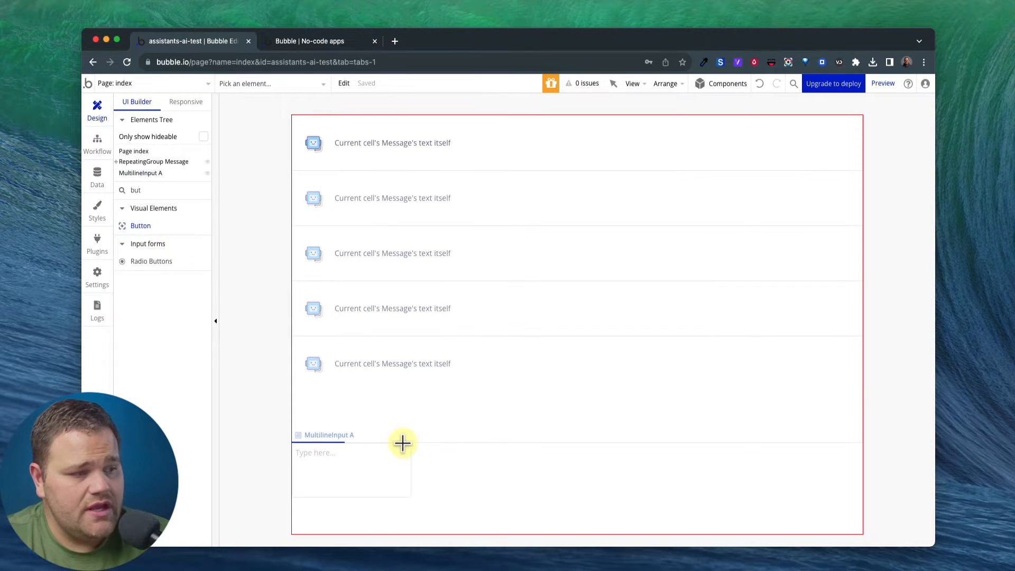
left_click(441, 461)
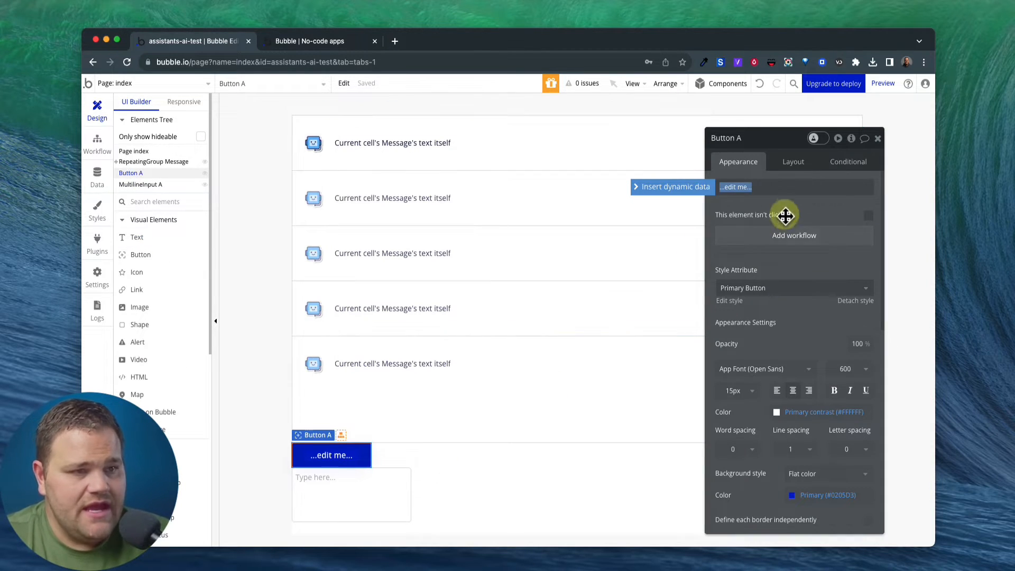
Inspect the index page's container layout and compare the layout settings of the stacked button and multiline input.
left_click(555, 493)
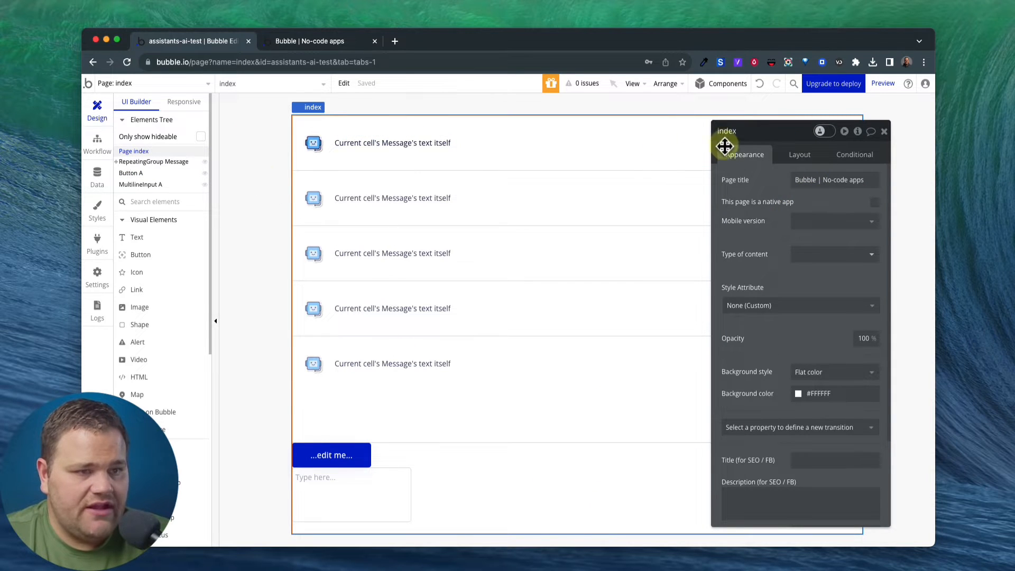
left_click(801, 154)
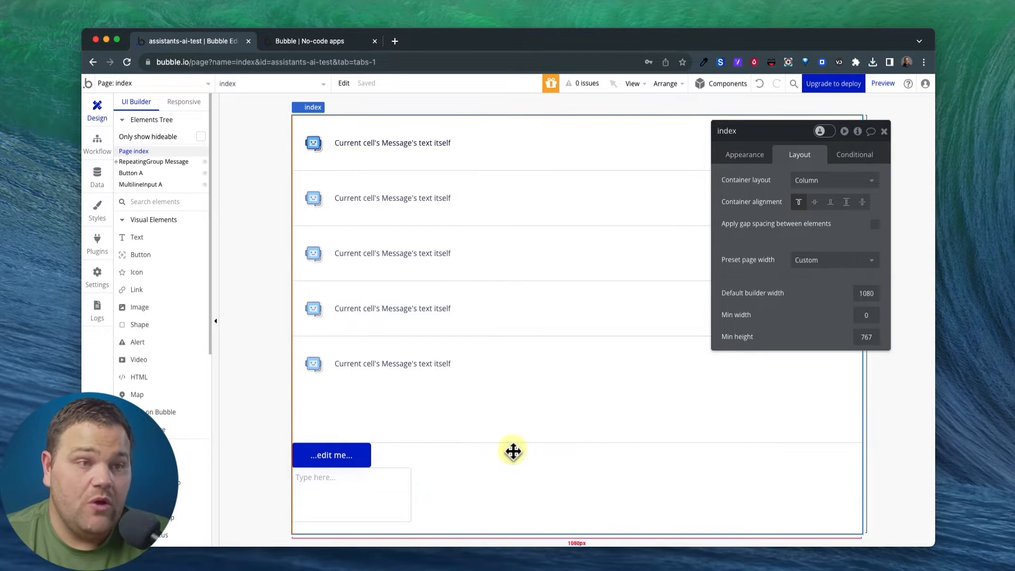
left_click(370, 487)
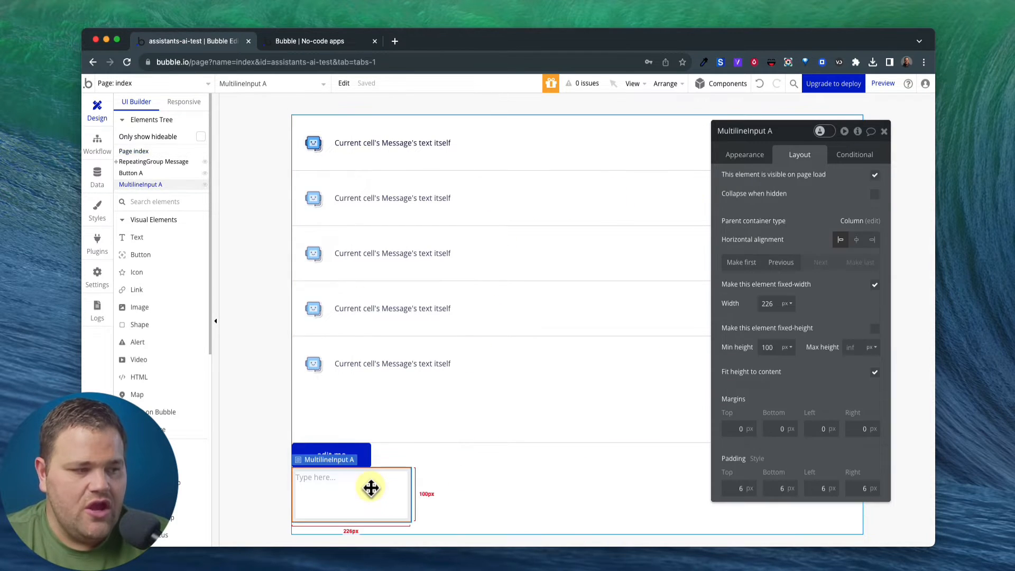
left_click(359, 453)
left_click(361, 485)
left_click(357, 453)
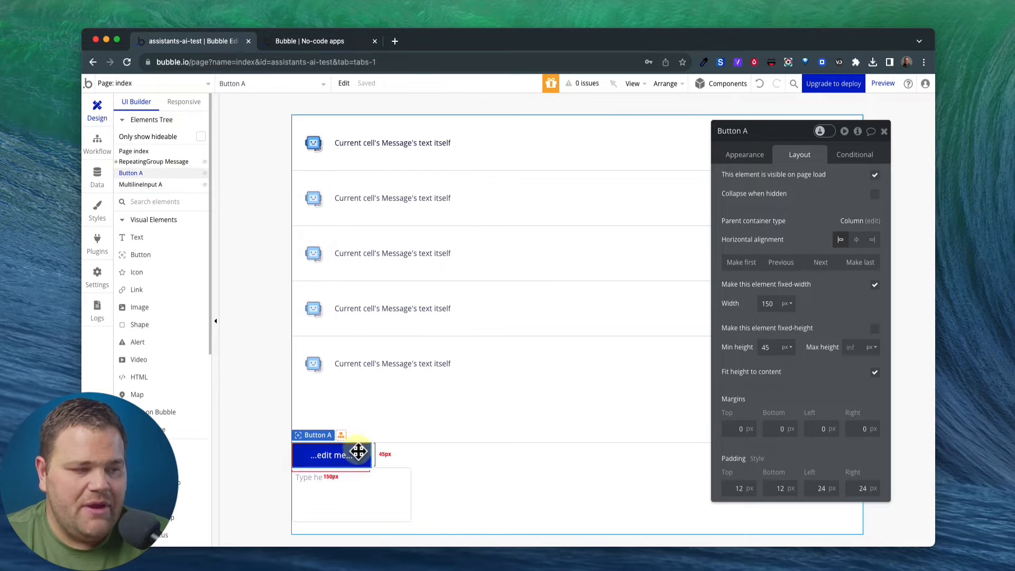
left_click(362, 486)
left_click(362, 453)
left_click(372, 487)
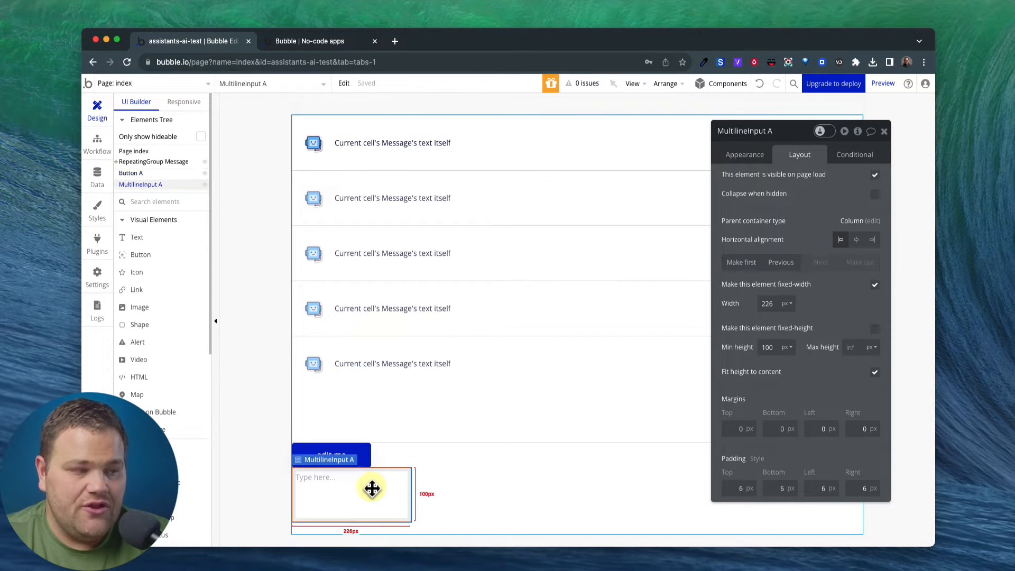
Group the button and the multiline input together in a row container.
left_click(363, 453)
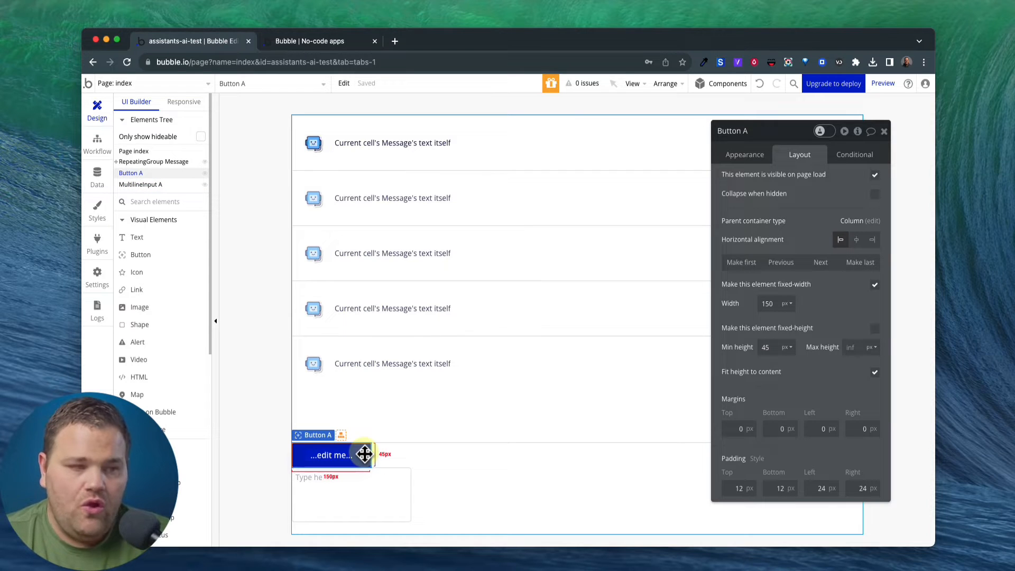
left_click(369, 492, "shift")
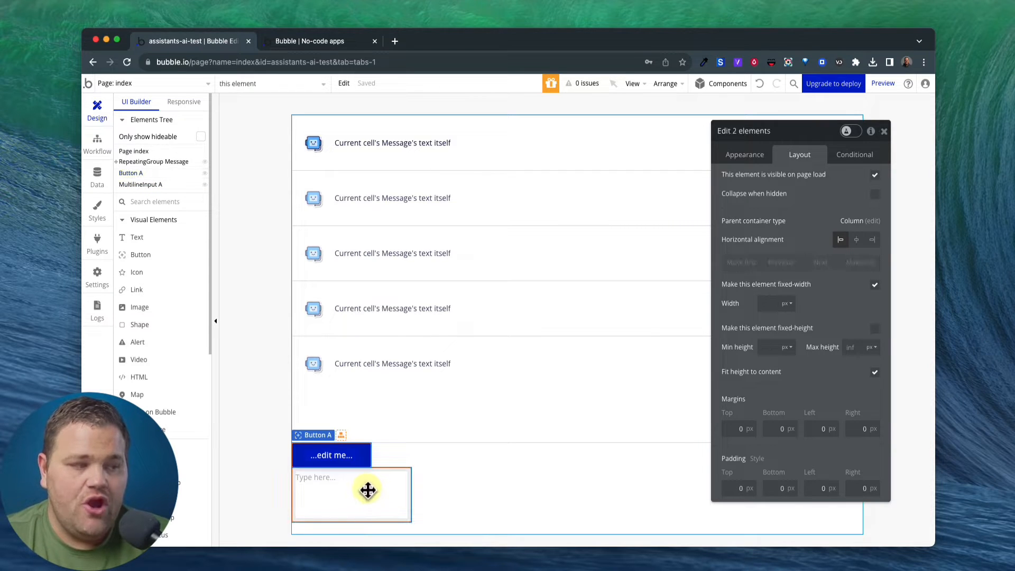
right_click(362, 485)
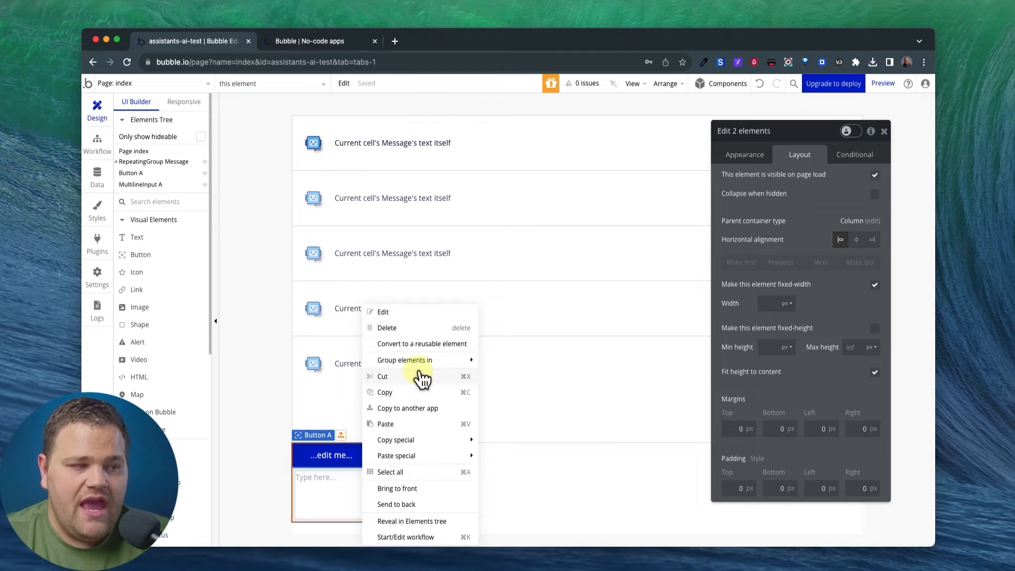
mouse_move(426, 367)
left_click(531, 377)
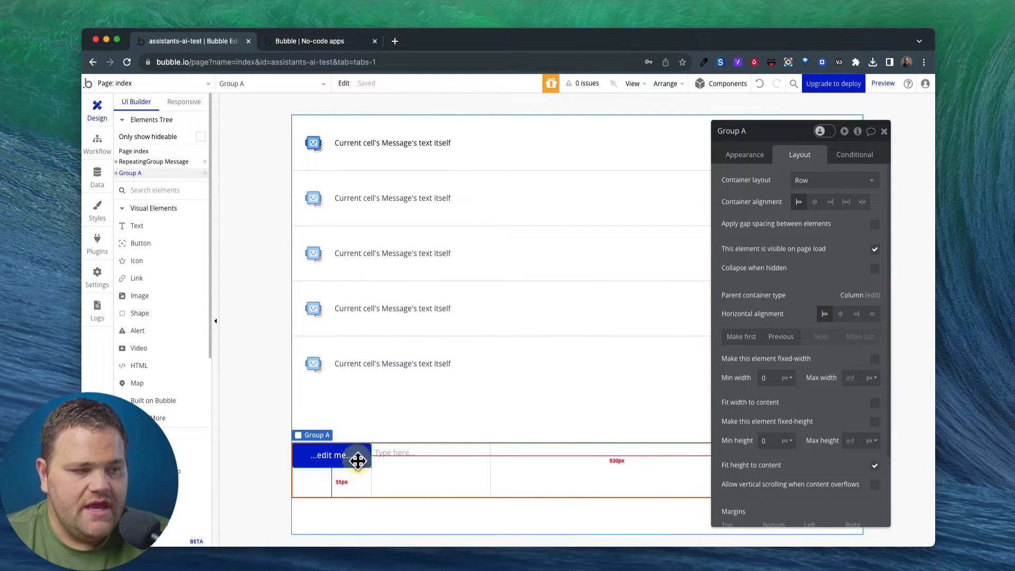
Change the button's label to Send Message.
left_click(331, 452)
left_click(746, 154)
triple_click(758, 181)
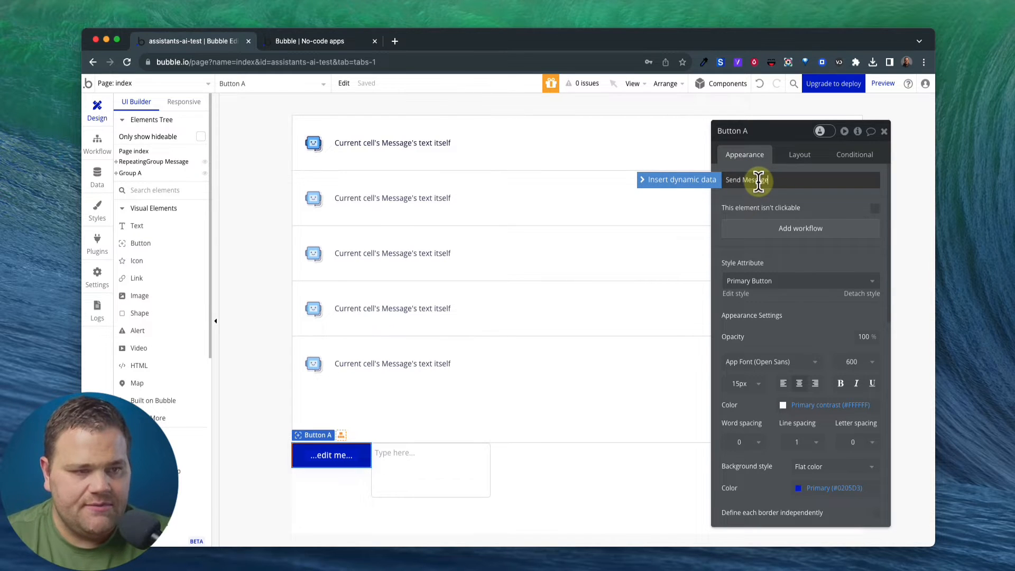
Set the Send Message button's width to 155 px and make it the last element in the row.
left_click(799, 155)
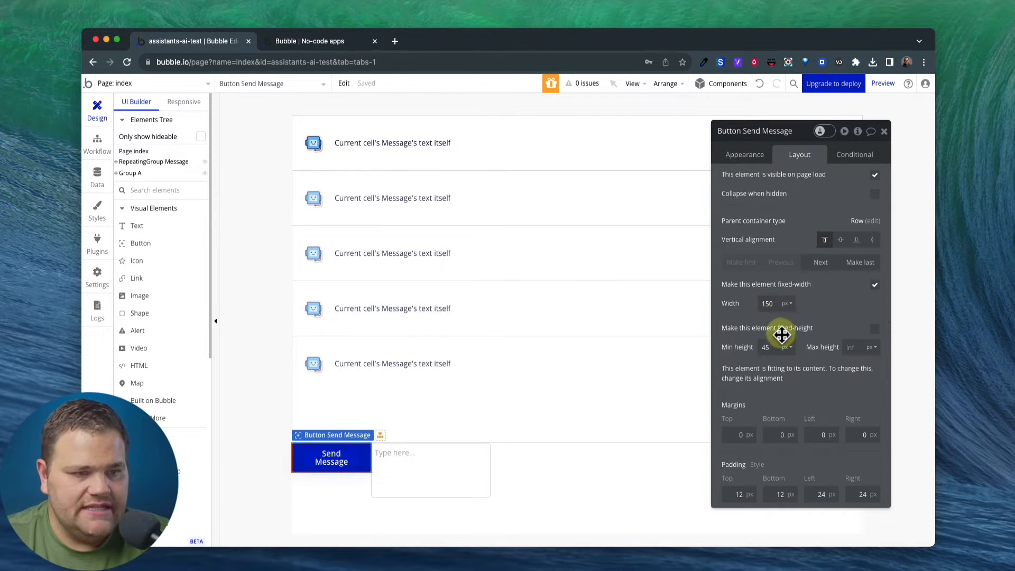
left_click(773, 304)
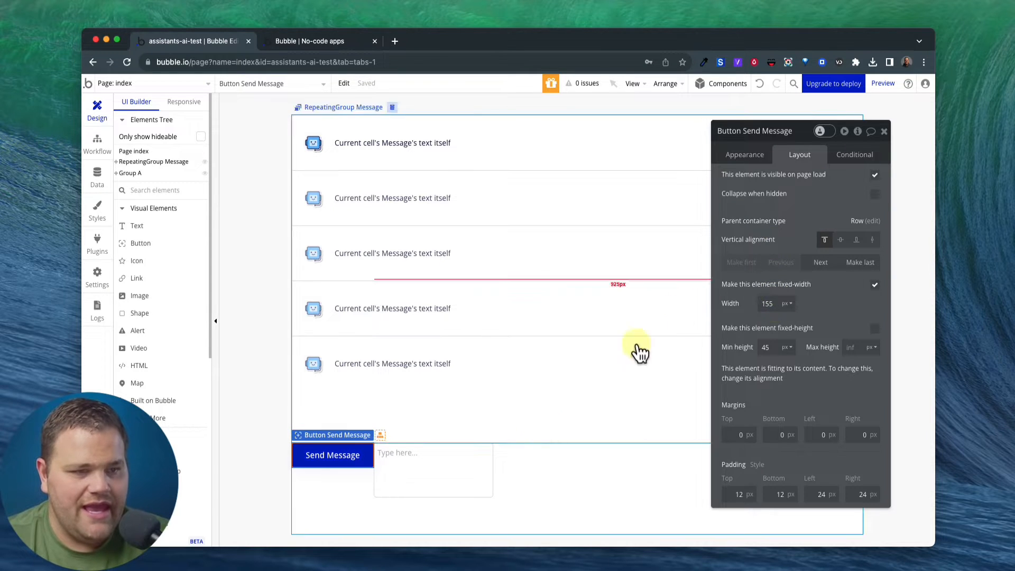
left_click(854, 262)
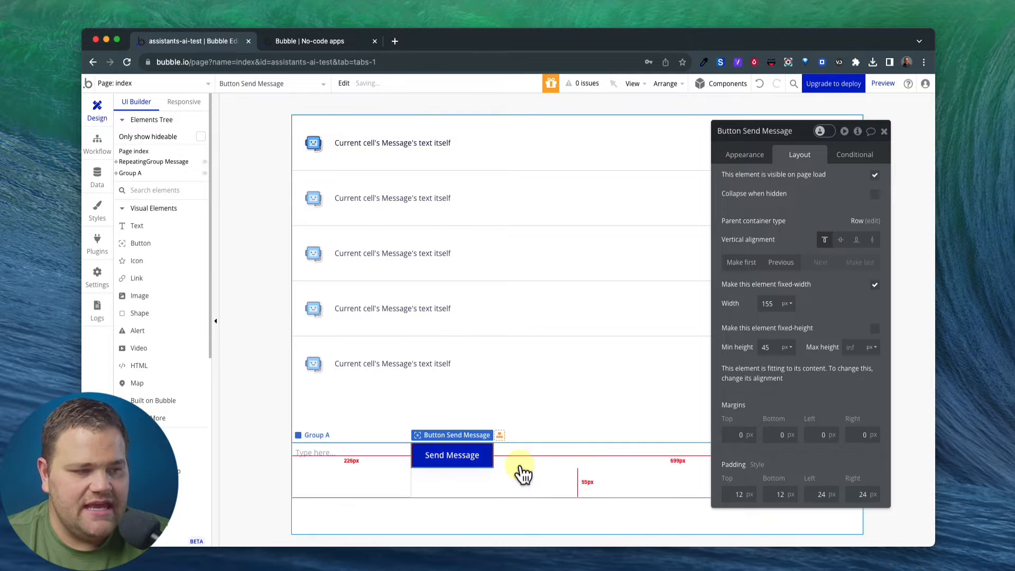
Remove the multiline input's fixed width and set its minimum height to 45 px.
left_click(355, 465)
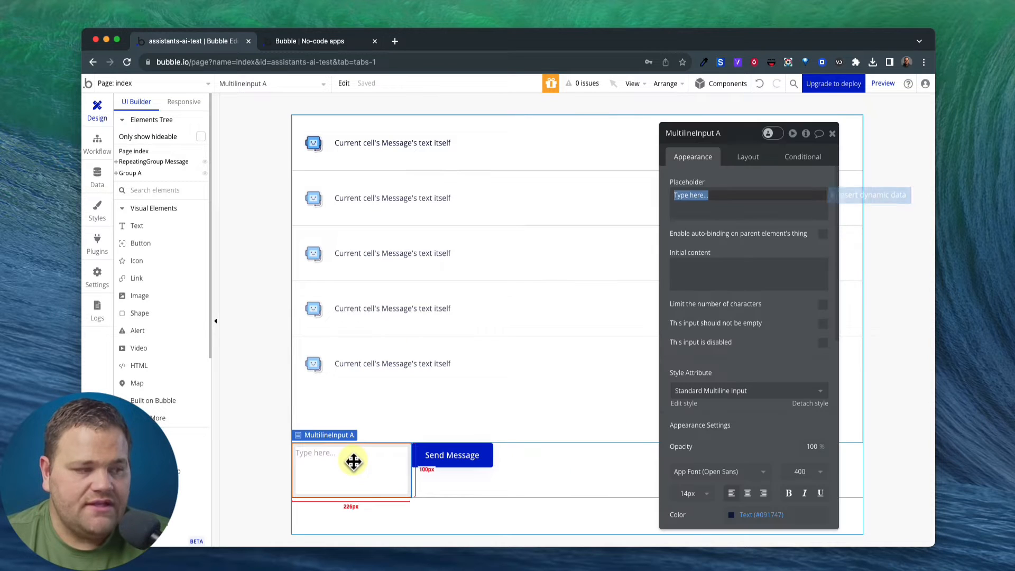
left_click(747, 157)
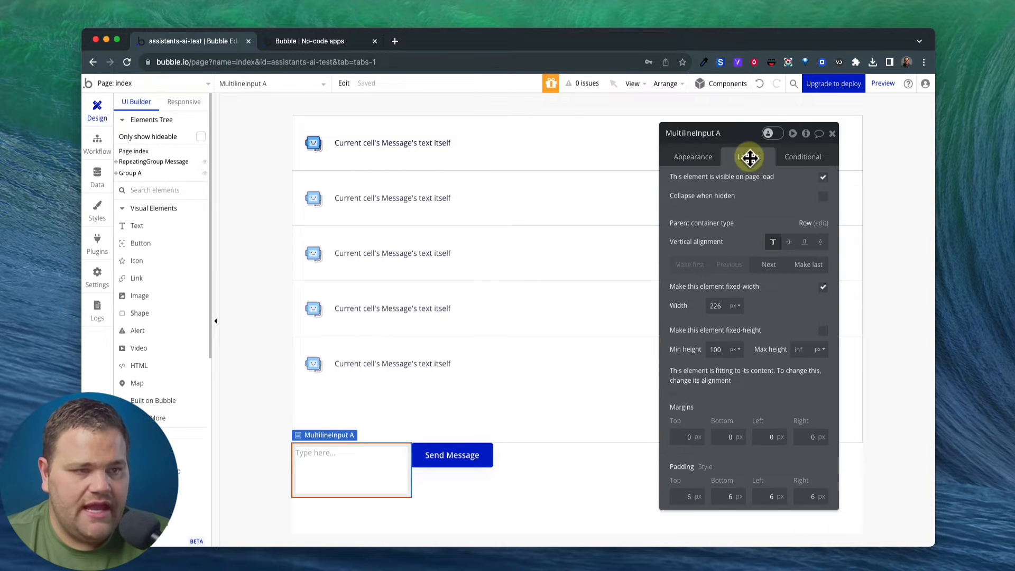
left_click(823, 288)
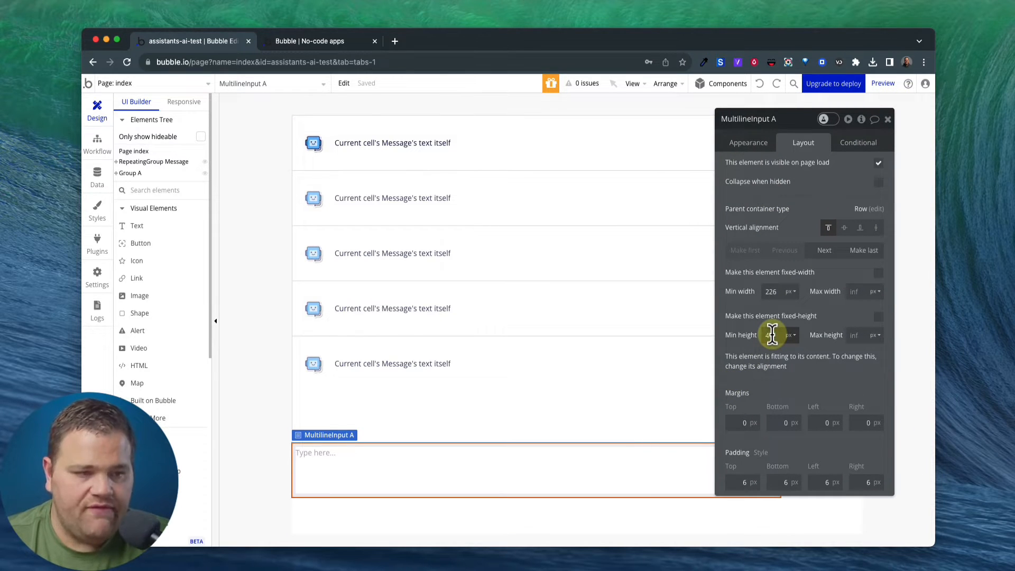
left_click_drag(771, 218, 381, 297)
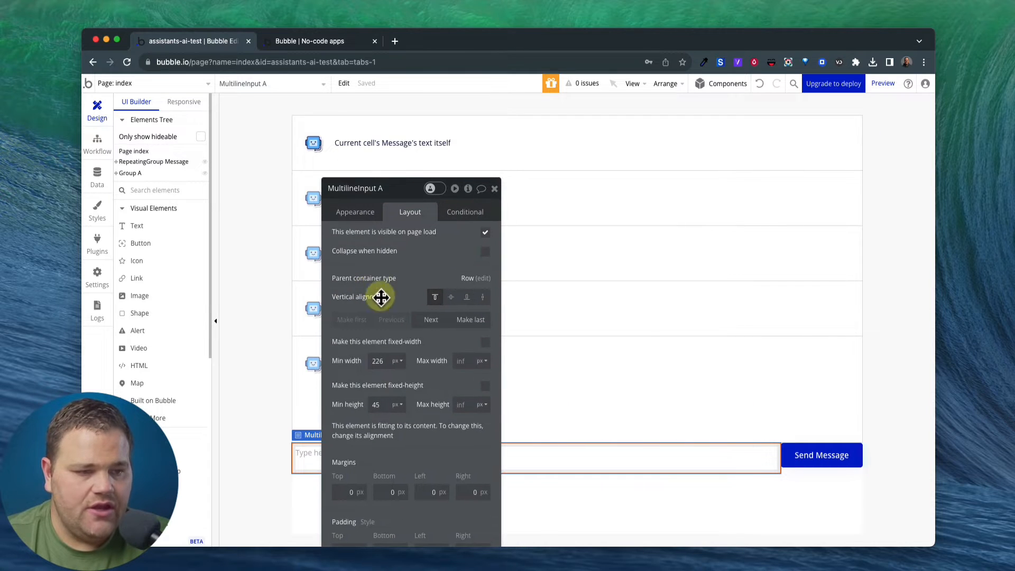
Preview the index page to check the message input row, and return to the editor.
left_click(784, 525)
left_click(883, 83)
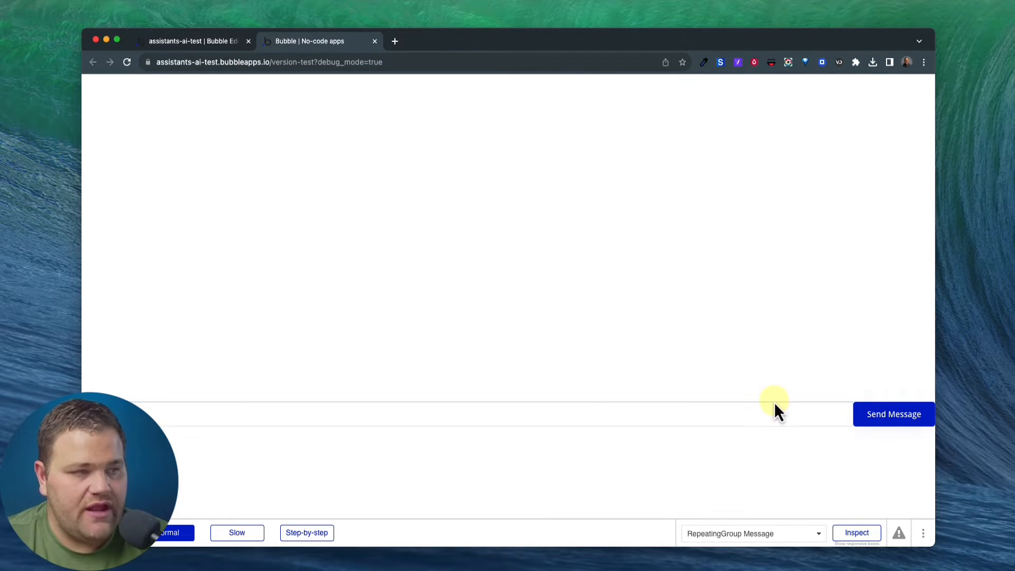
left_click(198, 42)
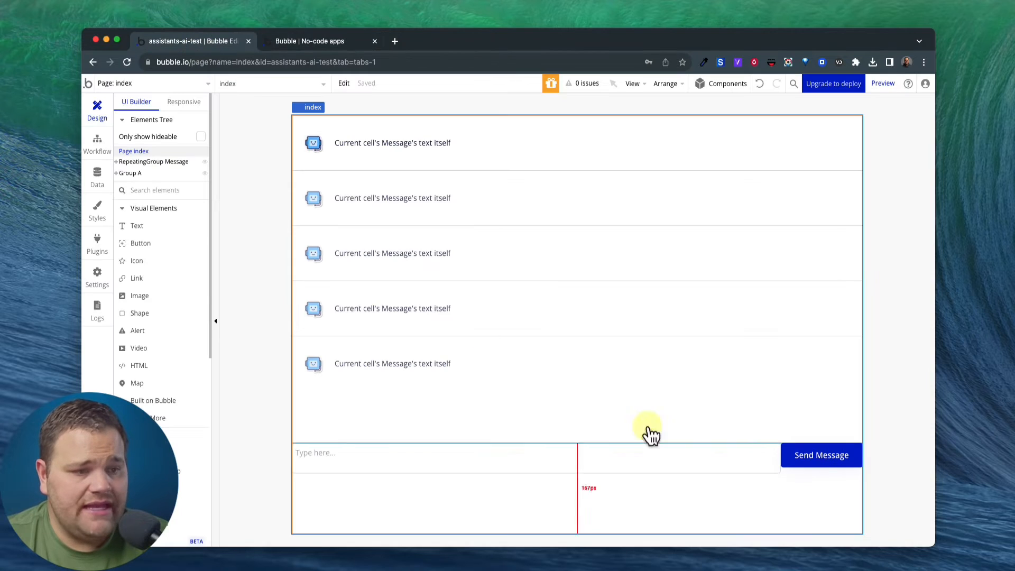
Rename the row group to Group Send and center it horizontally with a maximum width of 1000 px.
double_click(810, 473)
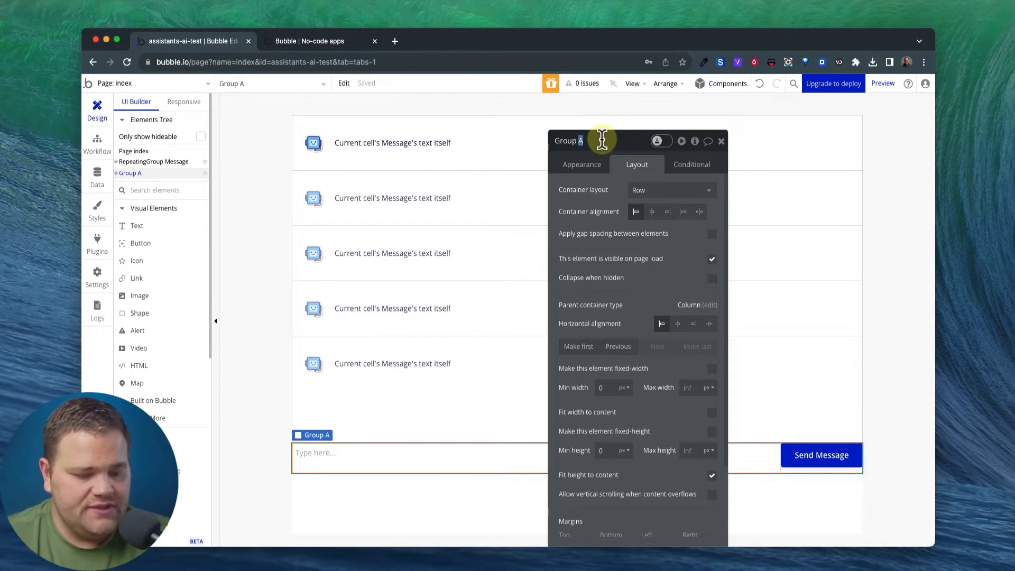
type("d")
key("Return")
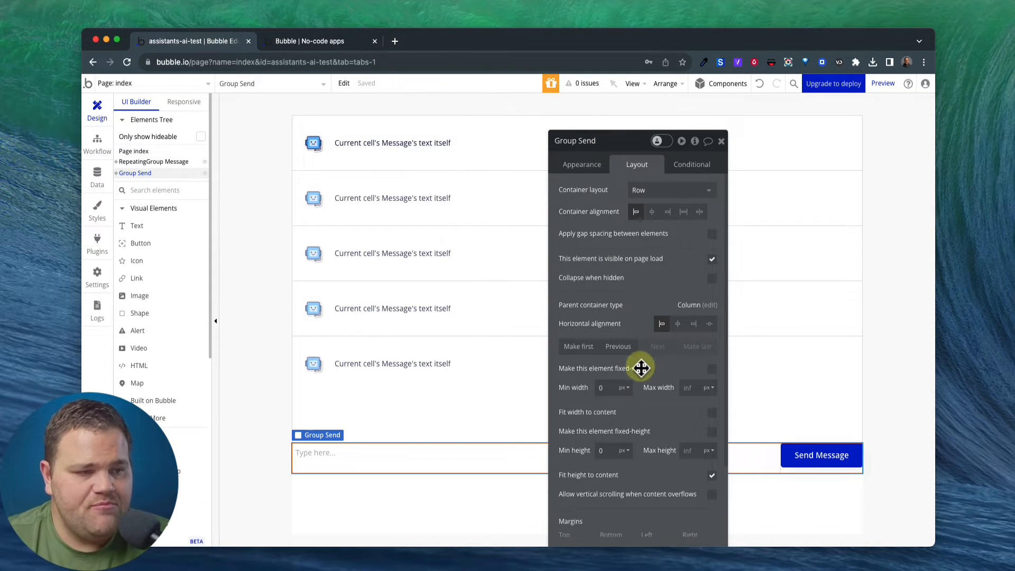
left_click(697, 387)
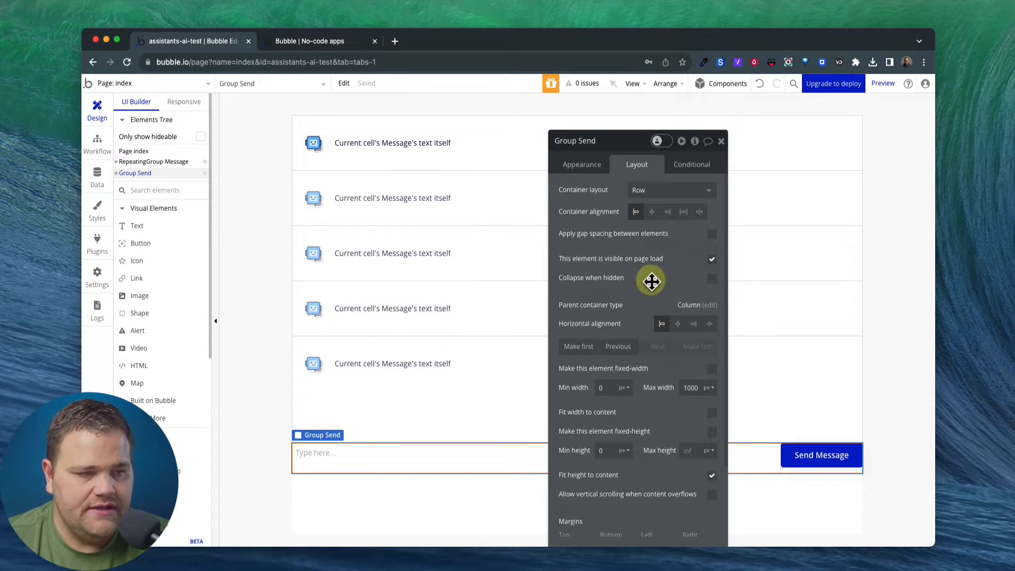
left_click(677, 323)
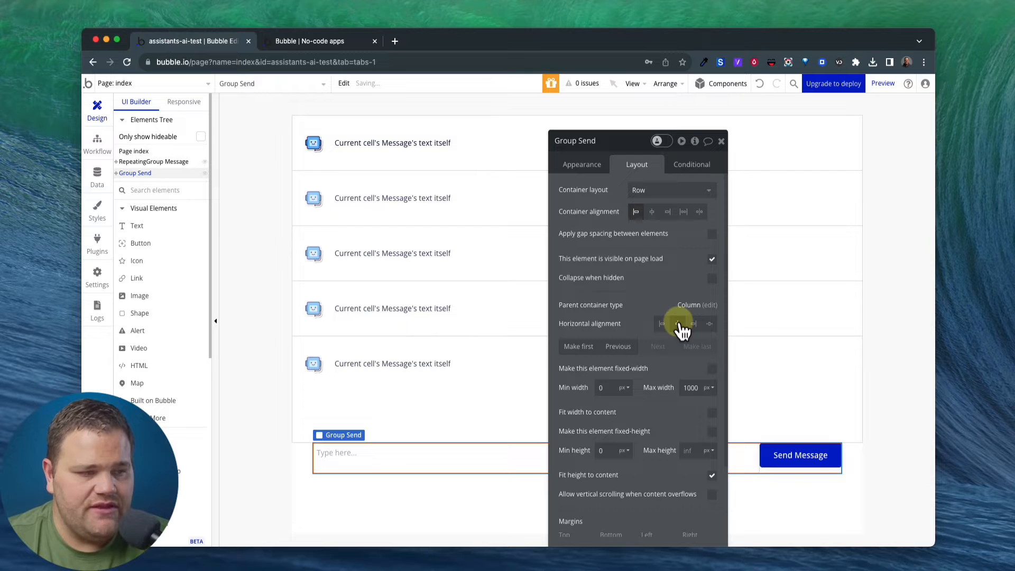
Center the message repeating group horizontally with a maximum width of 1000 px and a bottom margin of 20 px.
left_click(437, 257)
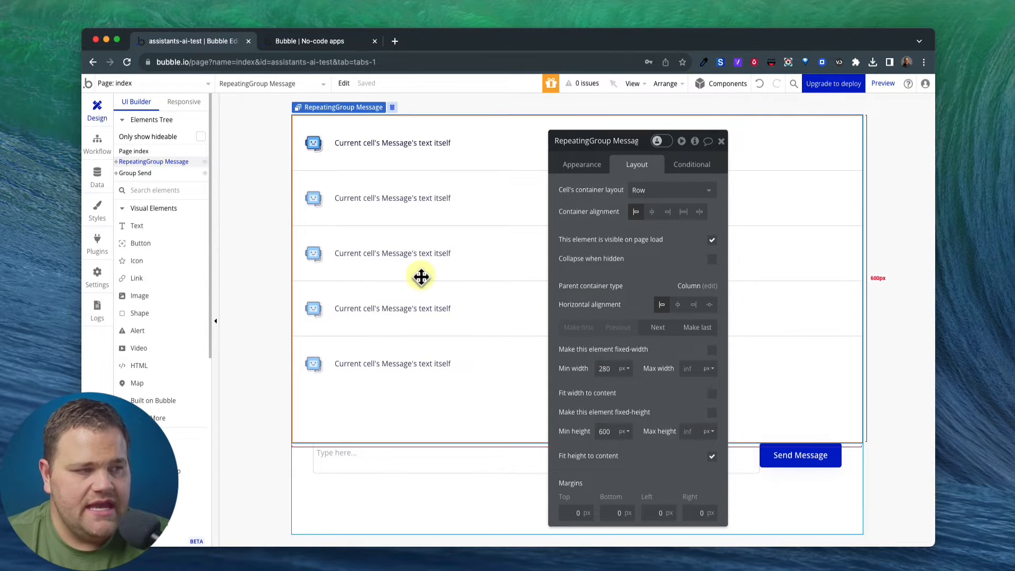
left_click(690, 368)
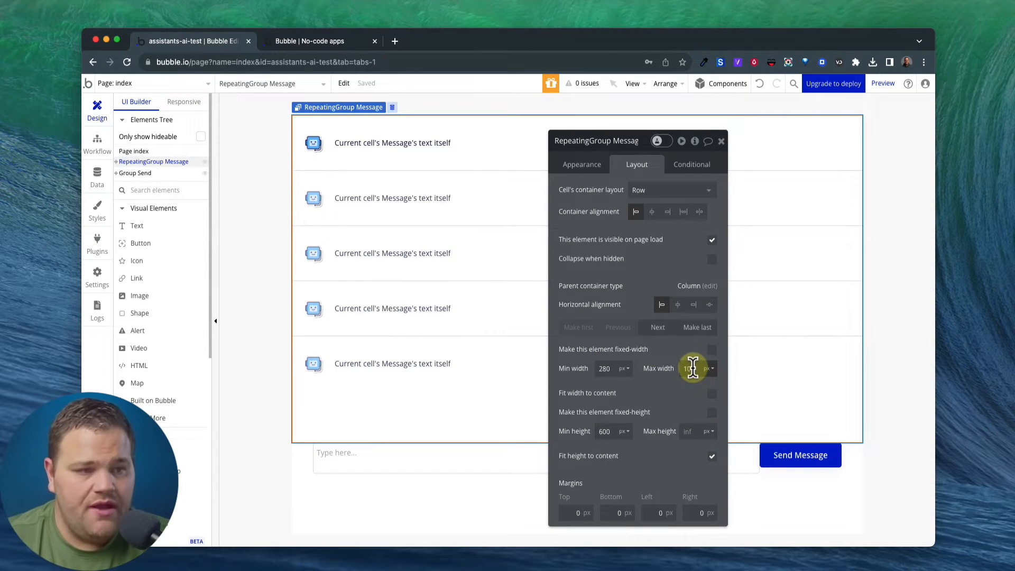
type("1000")
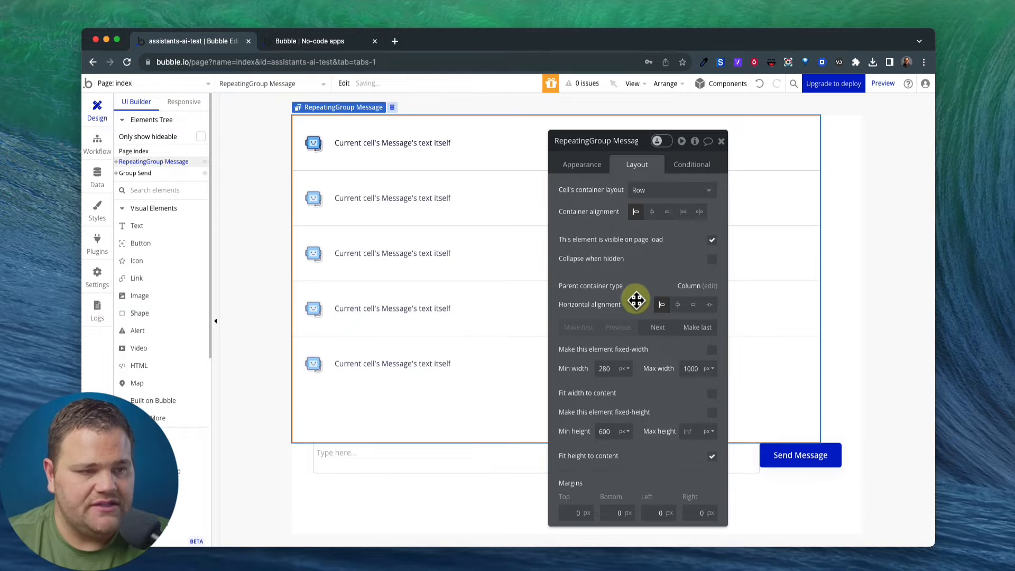
left_click(678, 305)
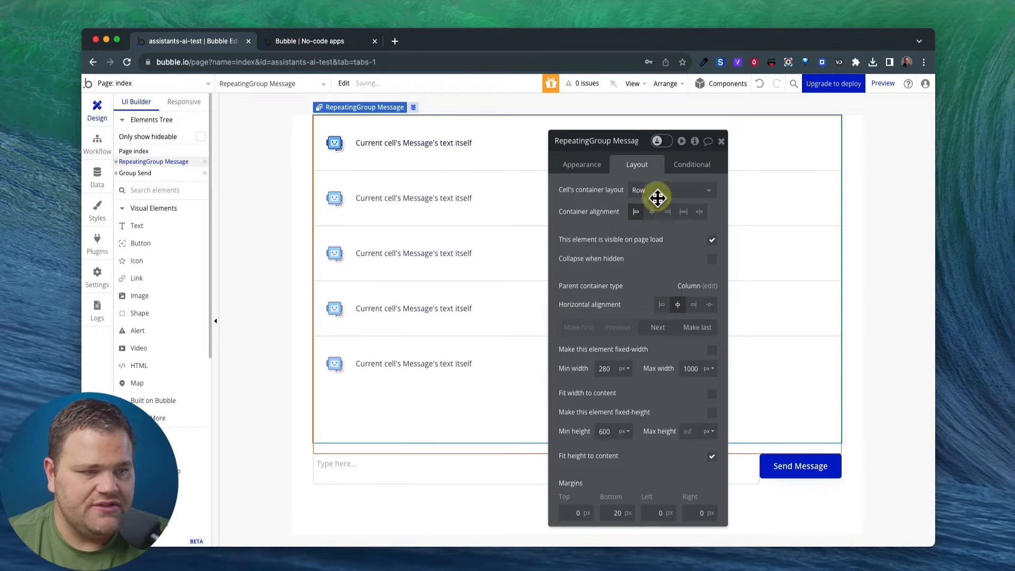
Close the repeating group's properties and check the centered chat layout in the browser preview.
left_click(720, 141)
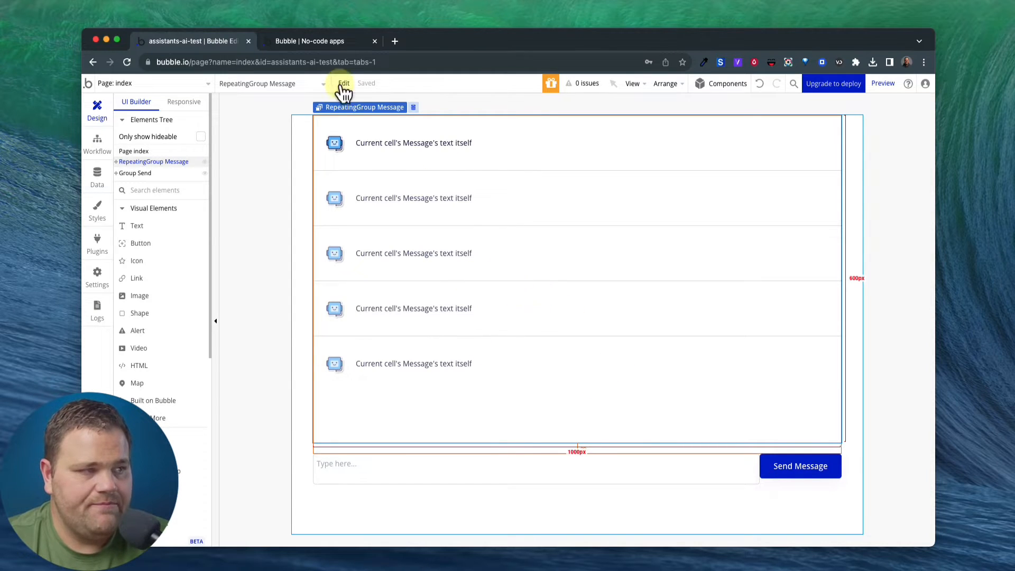
left_click(333, 43)
left_click(362, 88)
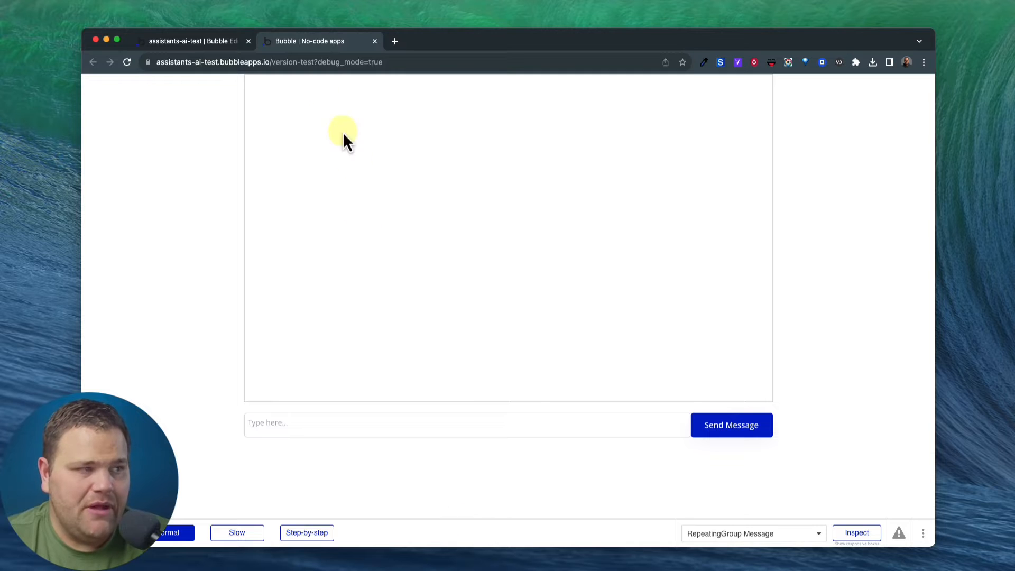
Remove the debug_mode=true parameter from the preview address and reload the page without the debugger.
left_click(329, 62)
left_click(343, 62)
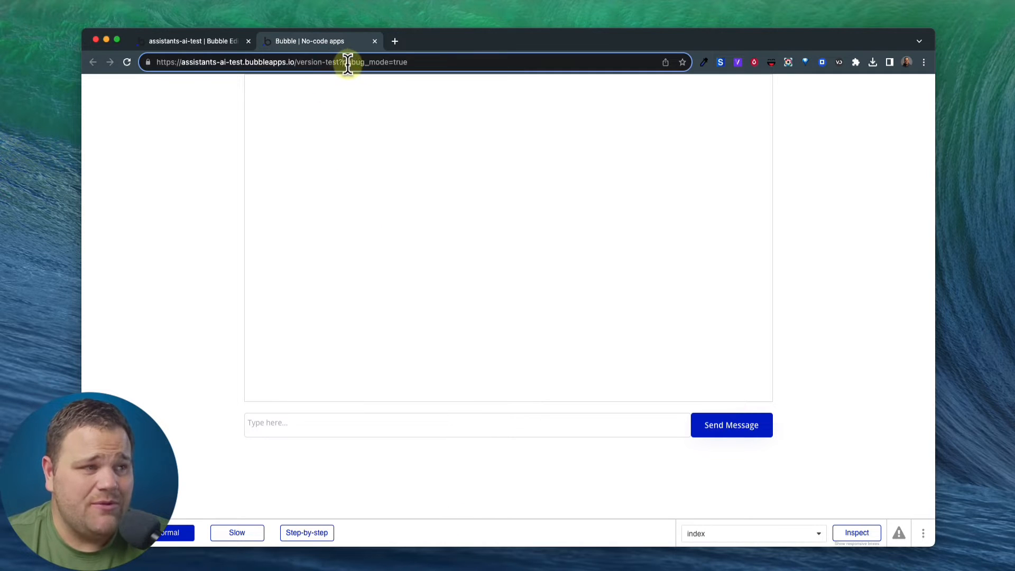
left_click_drag(342, 62, 444, 62)
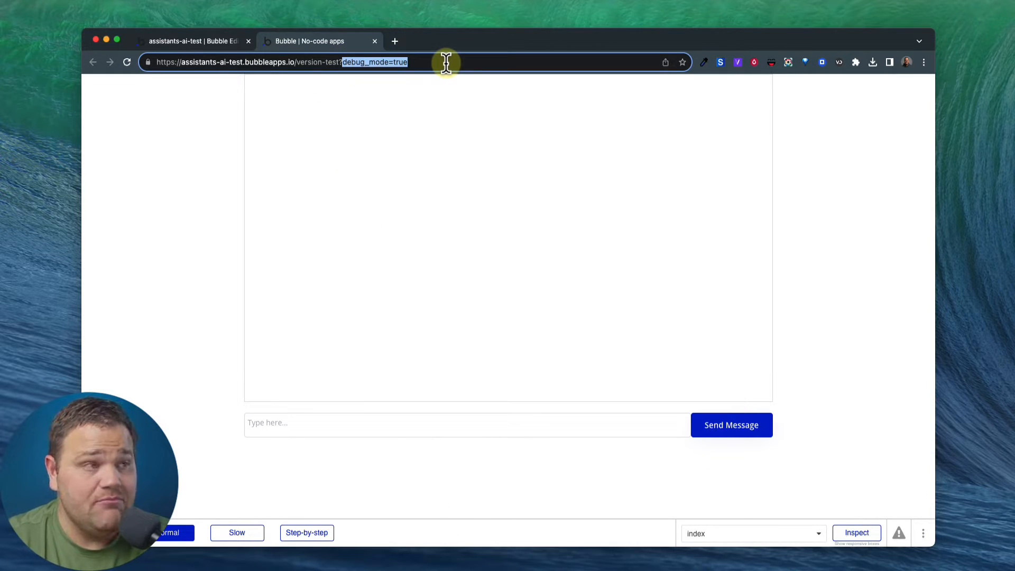
key("BackSpace")
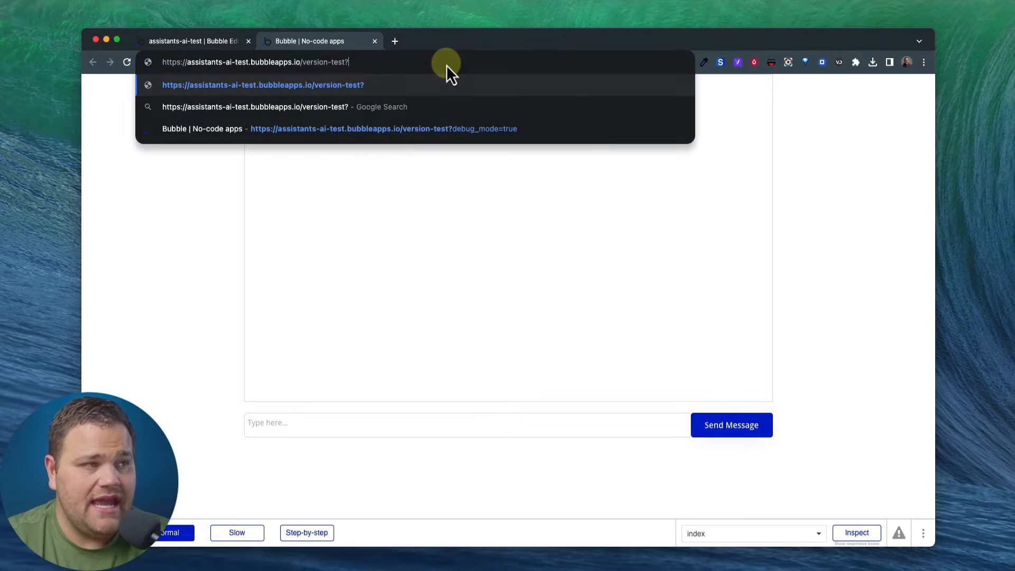
key("Return")
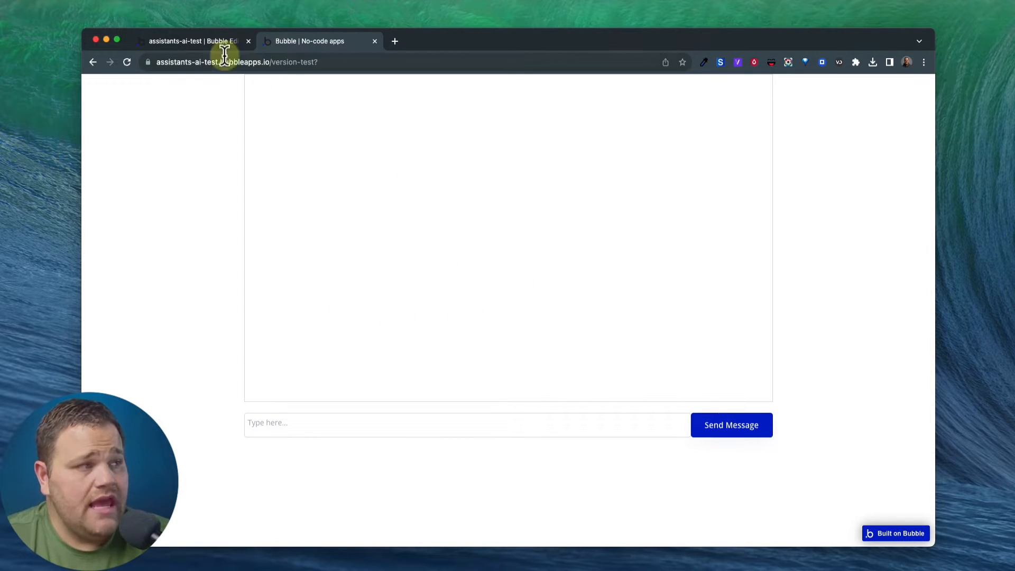
Return to the editor and add a click workflow to the Send Message button.
left_click(204, 43)
left_click(268, 310)
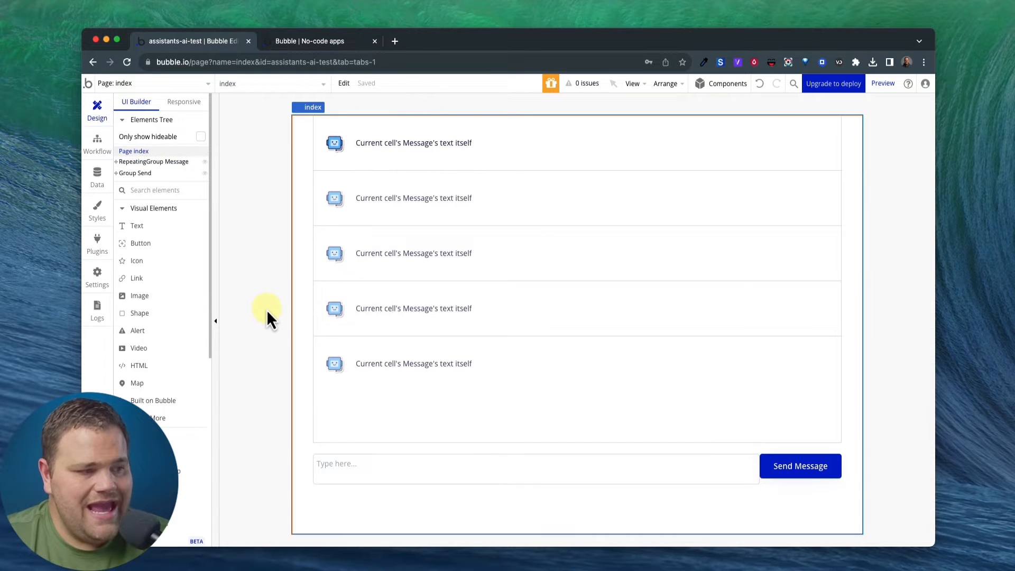
left_click(786, 470)
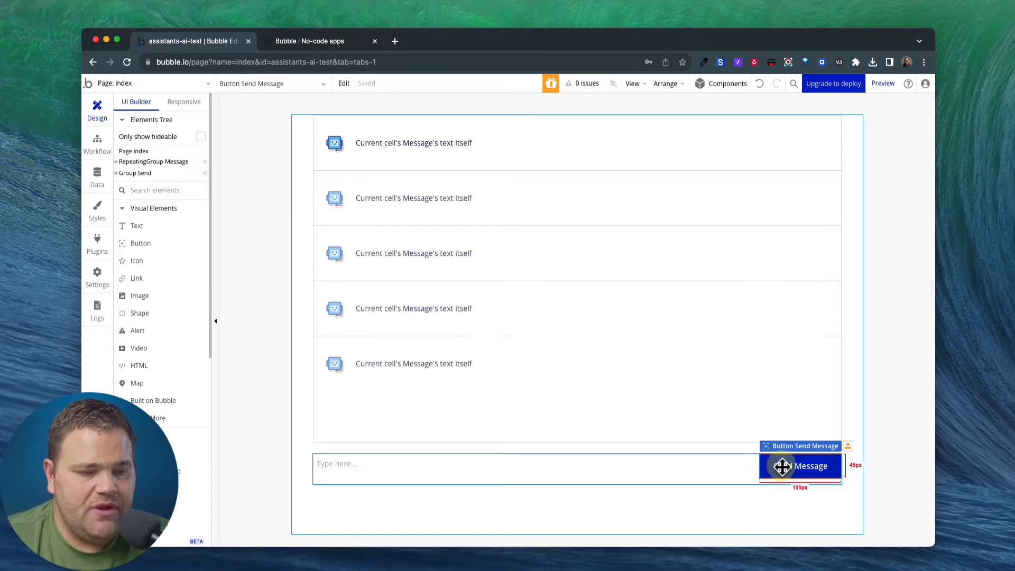
double_click(781, 466)
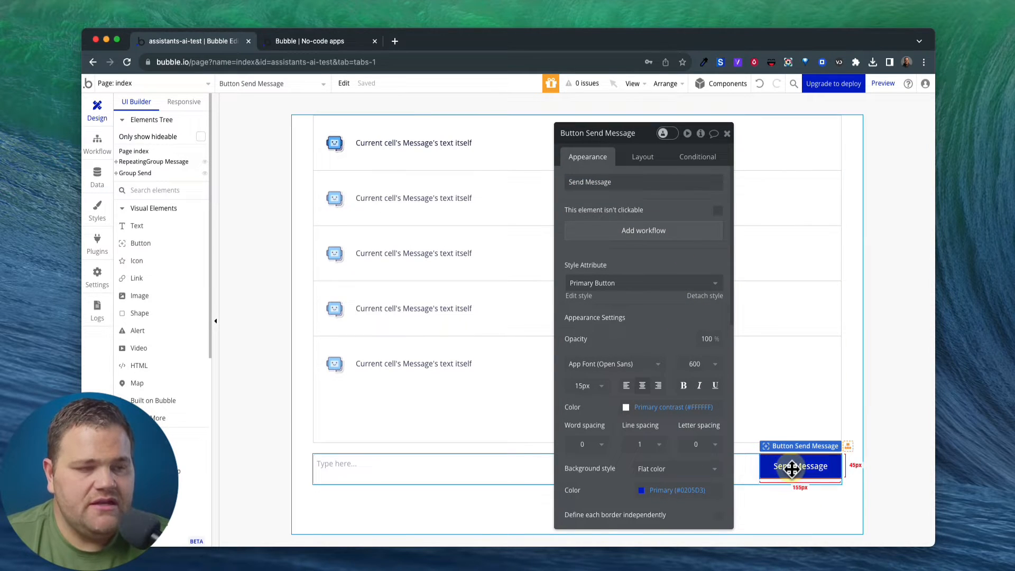
left_click(645, 233)
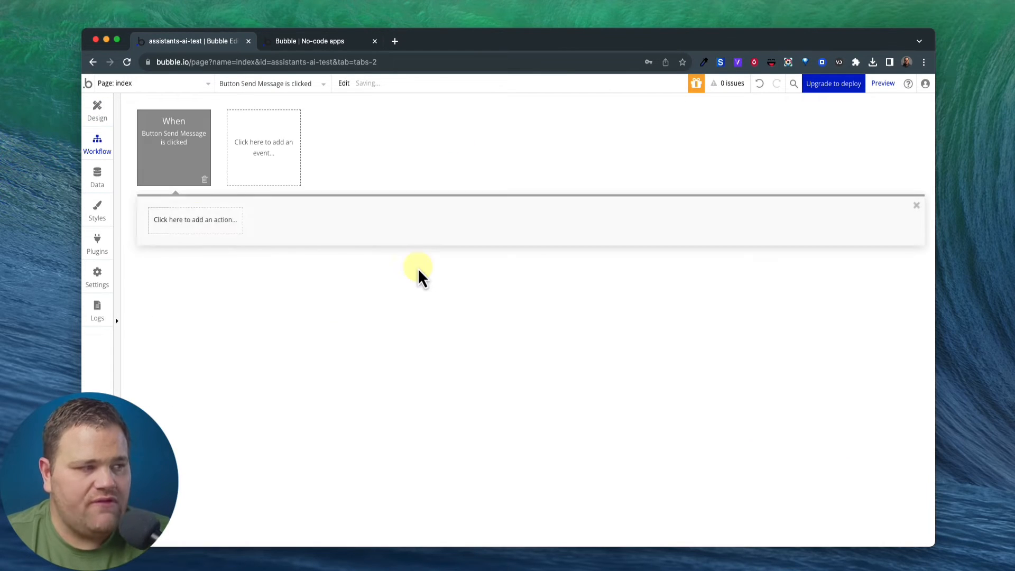
Add a Create a new thing action to the Send Message workflow with the type Message.
left_click(198, 225)
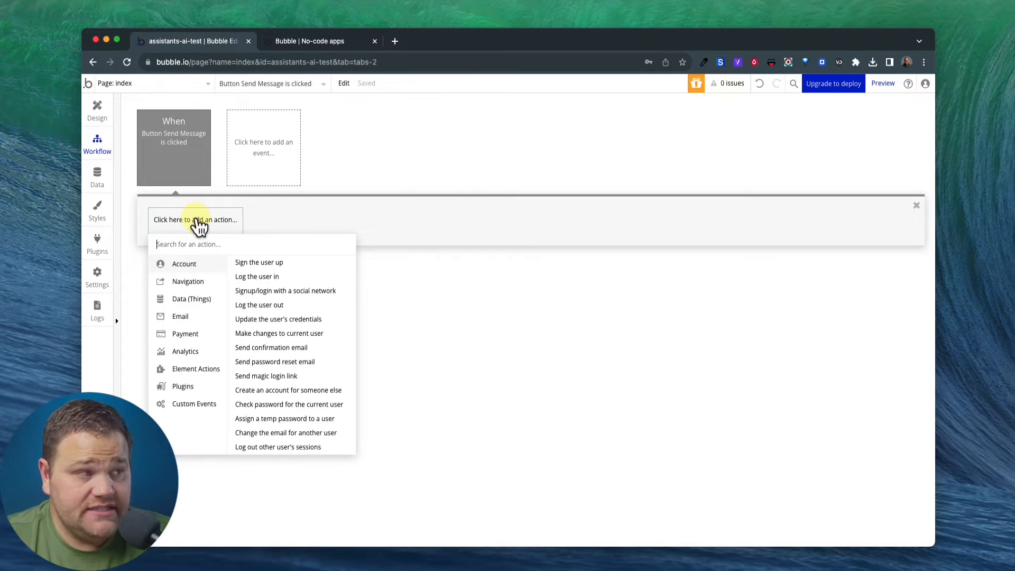
type("crea")
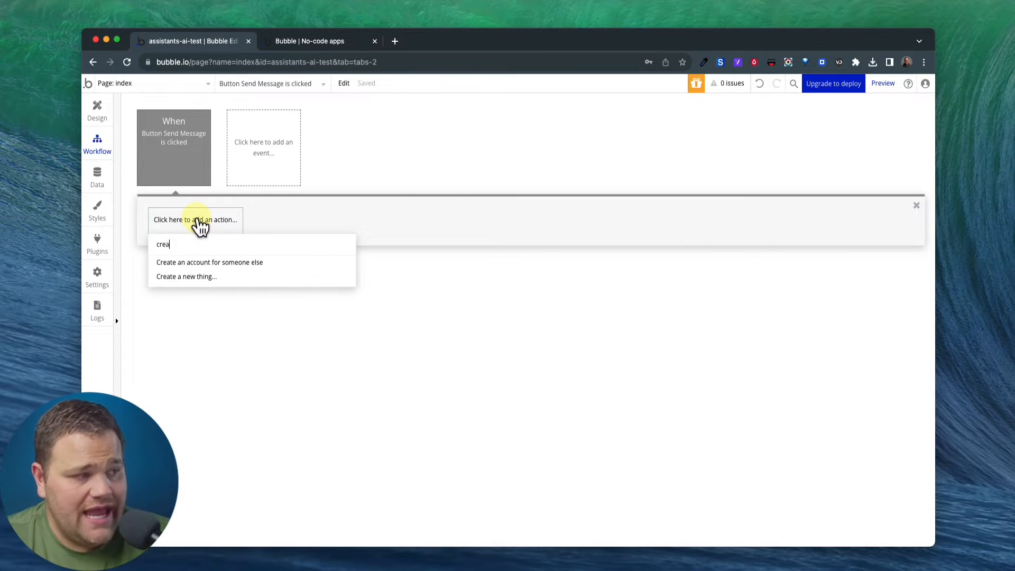
left_click(196, 280)
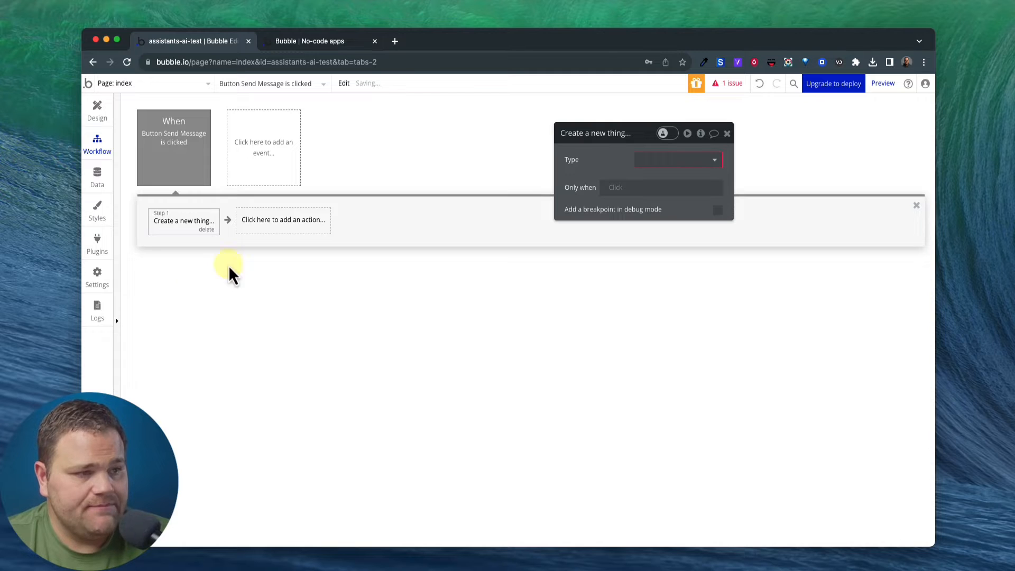
left_click(656, 158)
left_click(652, 192)
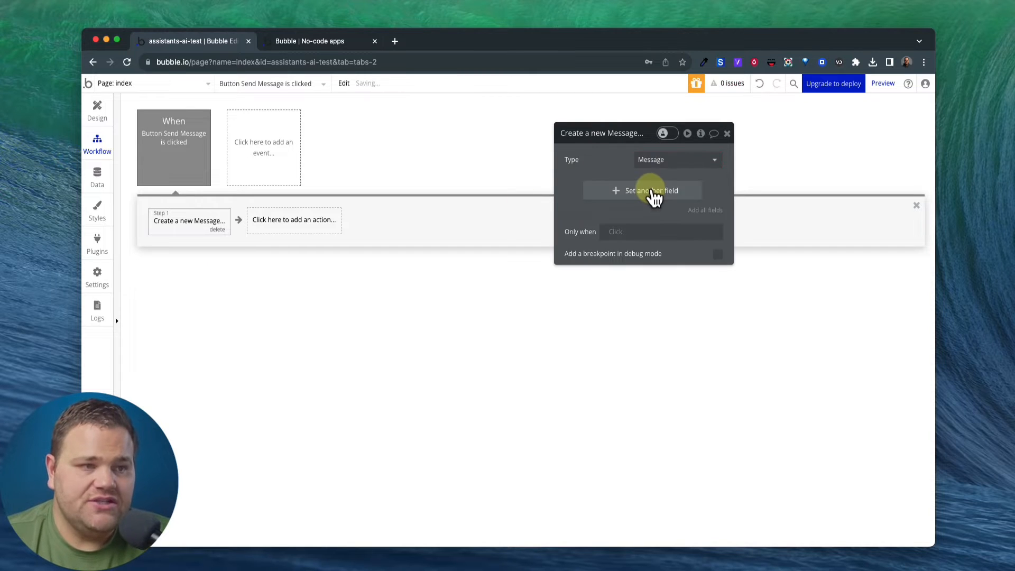
Add all fields to the new Message action and set from who? to user.
left_click(705, 211)
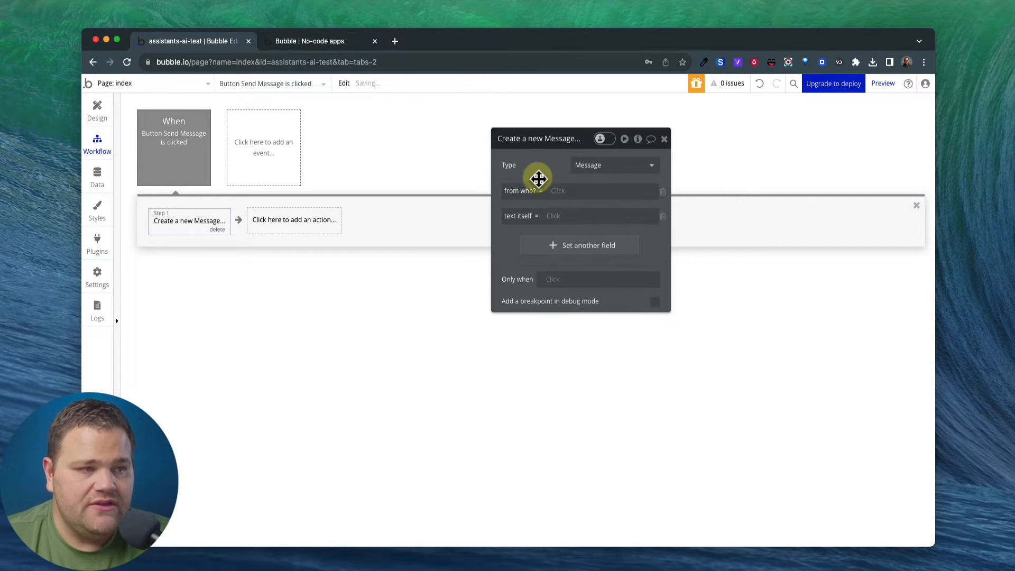
left_click(552, 191)
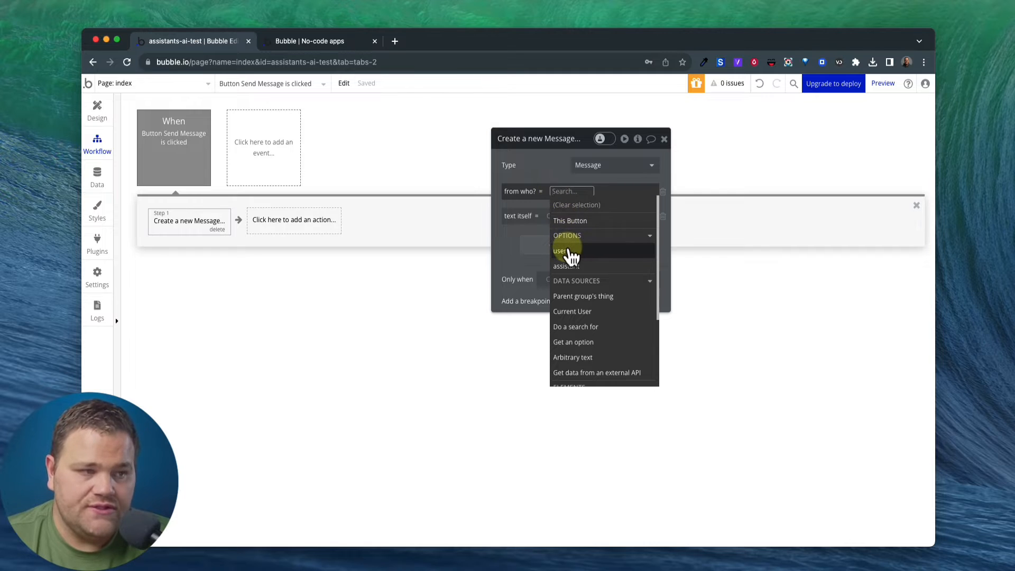
left_click(564, 251)
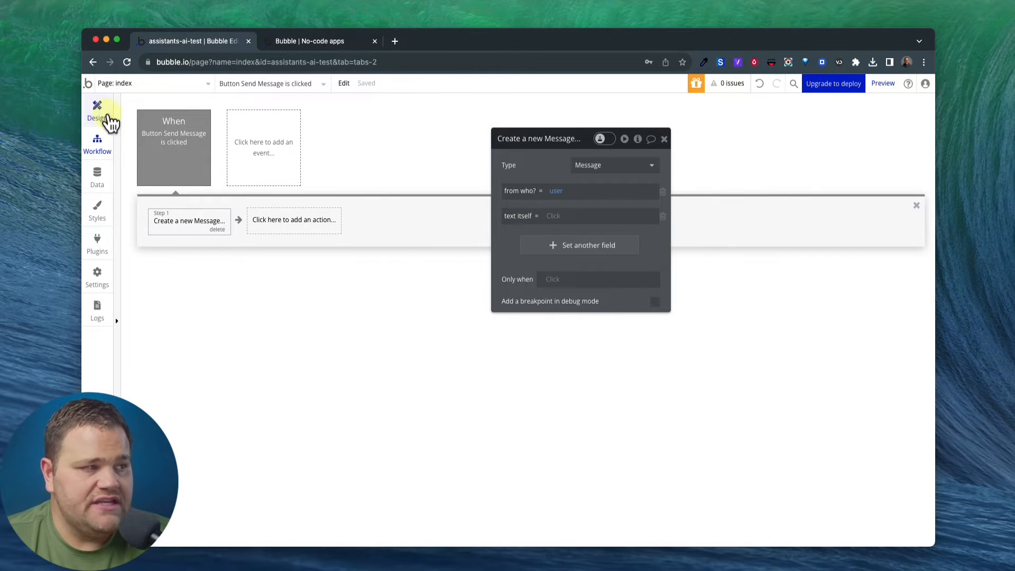
Check the message input's element name in the design and set the action's text itself field to MultilineInput A's value.
left_click(98, 114)
left_click(380, 478)
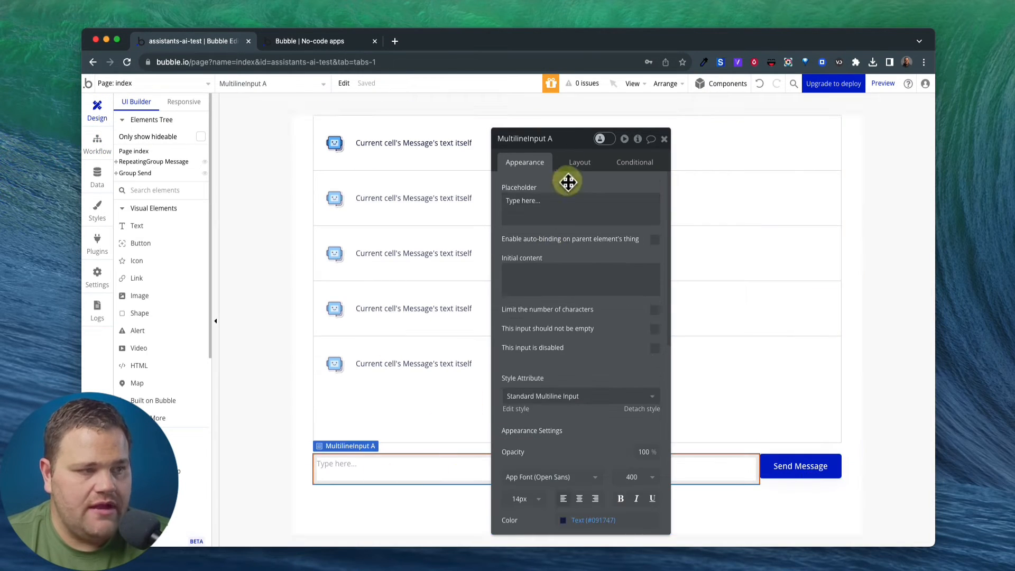
left_click(557, 139)
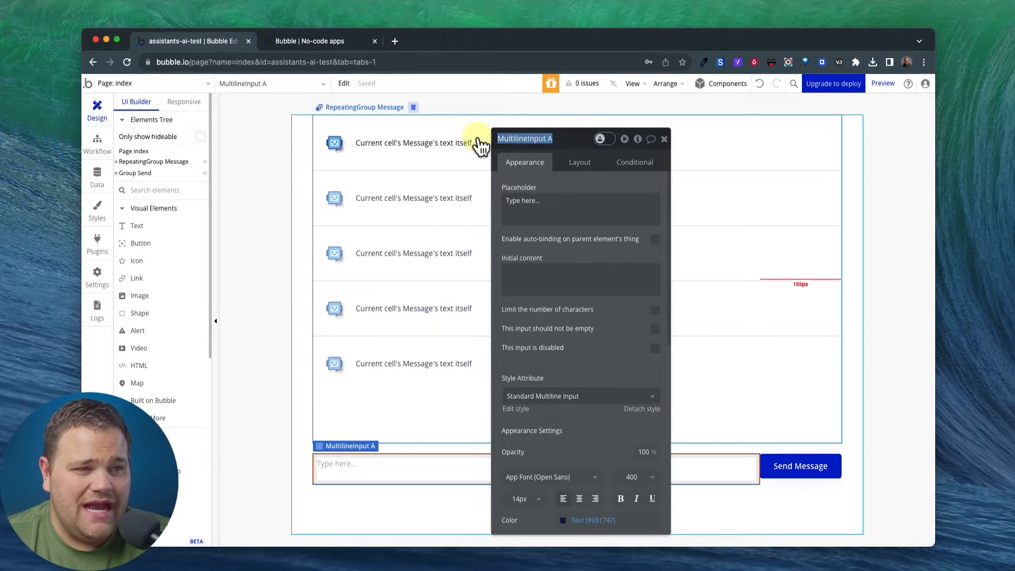
left_click(97, 144)
left_click(554, 216)
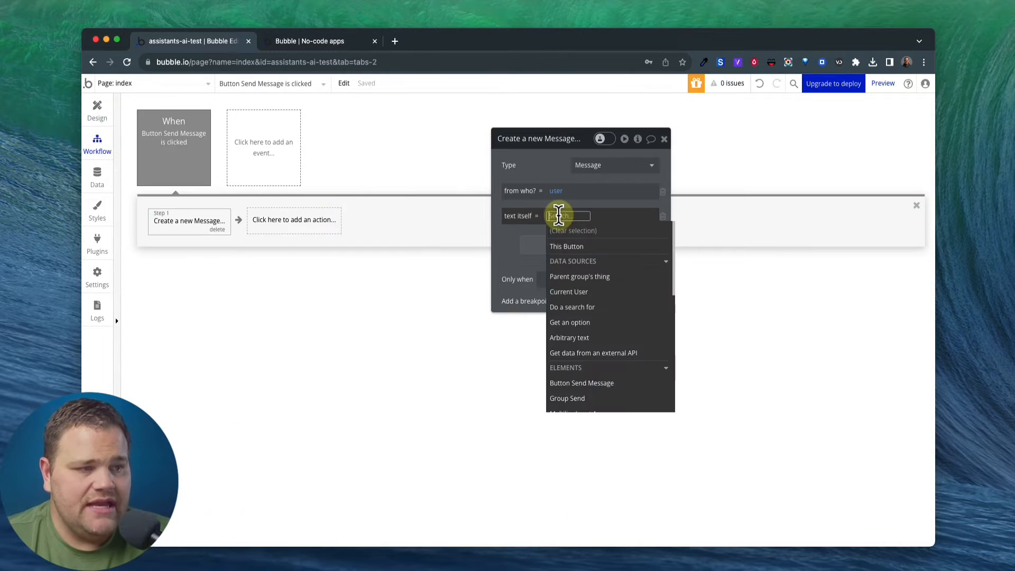
type("mu")
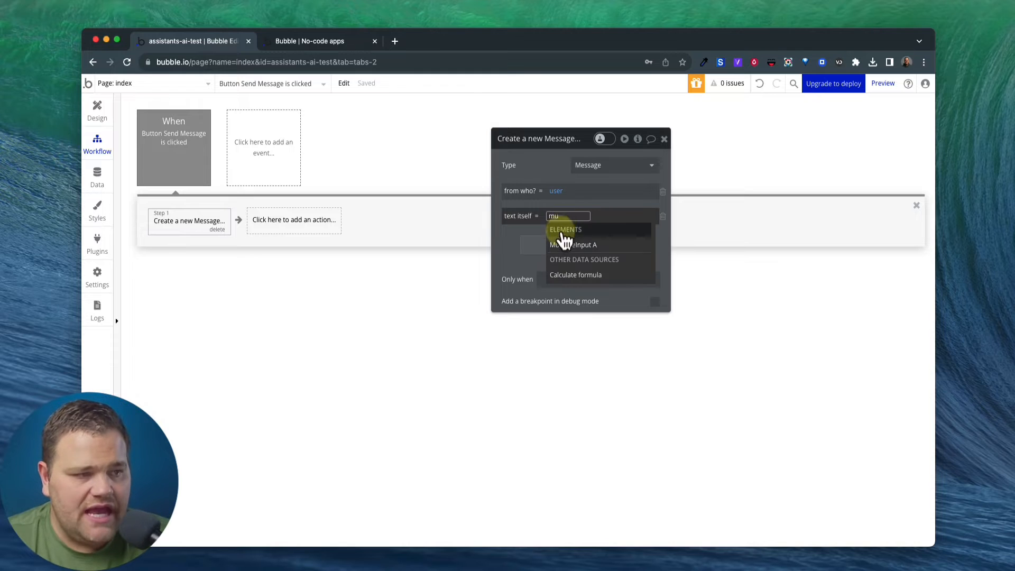
left_click(574, 252)
left_click(593, 249)
left_click(546, 164)
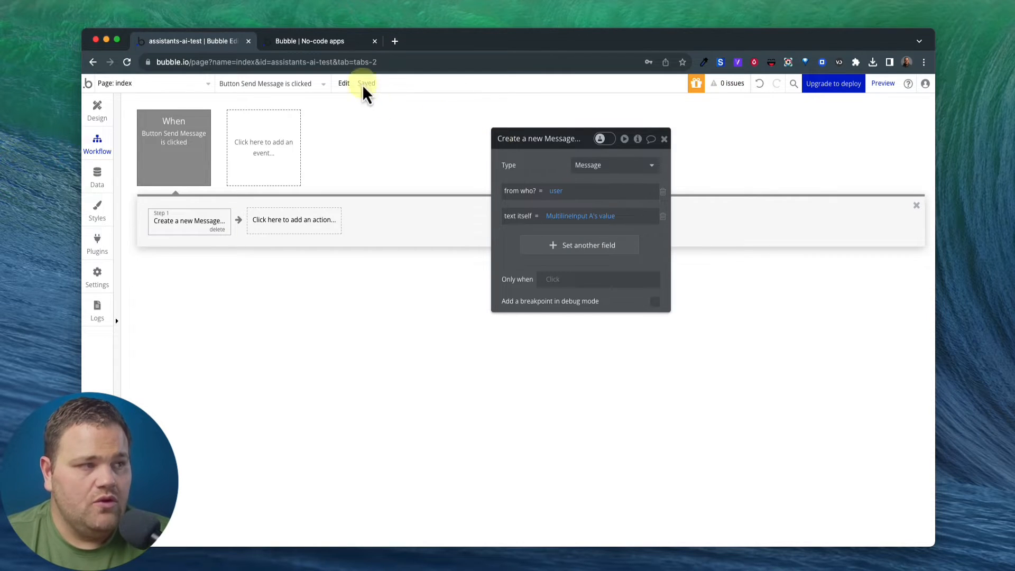
Send the test message "Hello!" in the refreshed preview and check the input's content after sending.
left_click(310, 47)
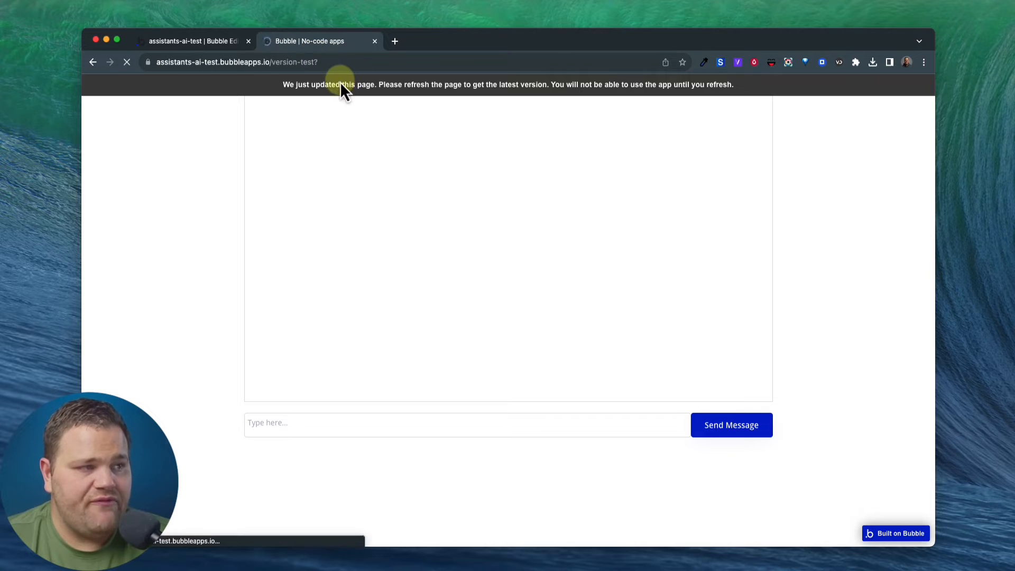
left_click(364, 421)
type("Hello!")
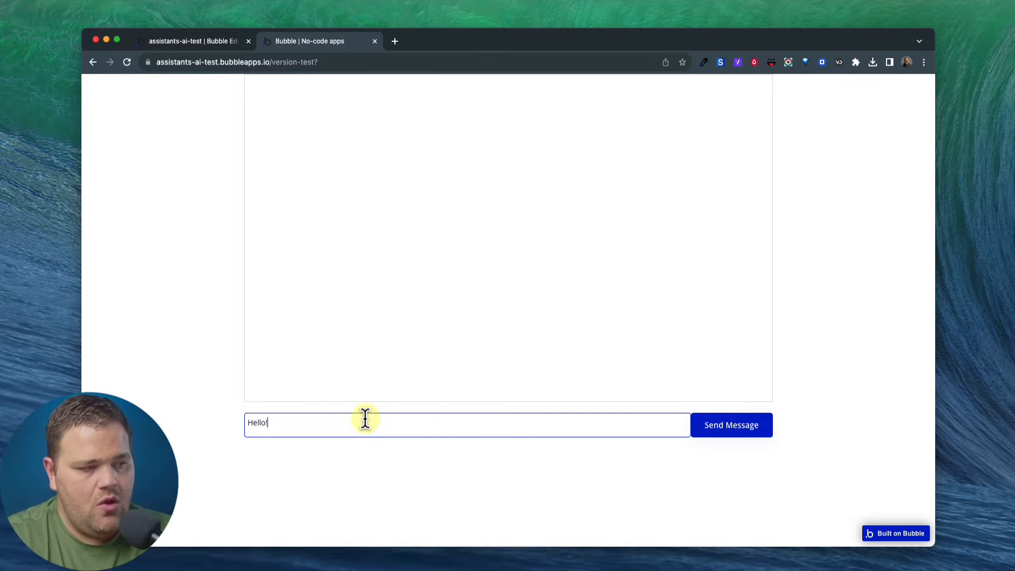
left_click(743, 438)
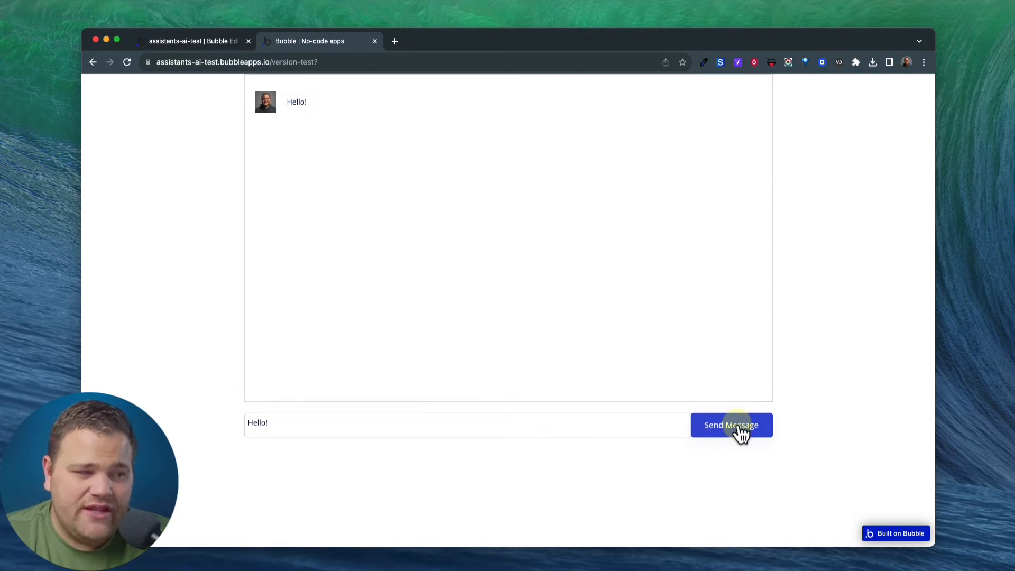
left_click(294, 421)
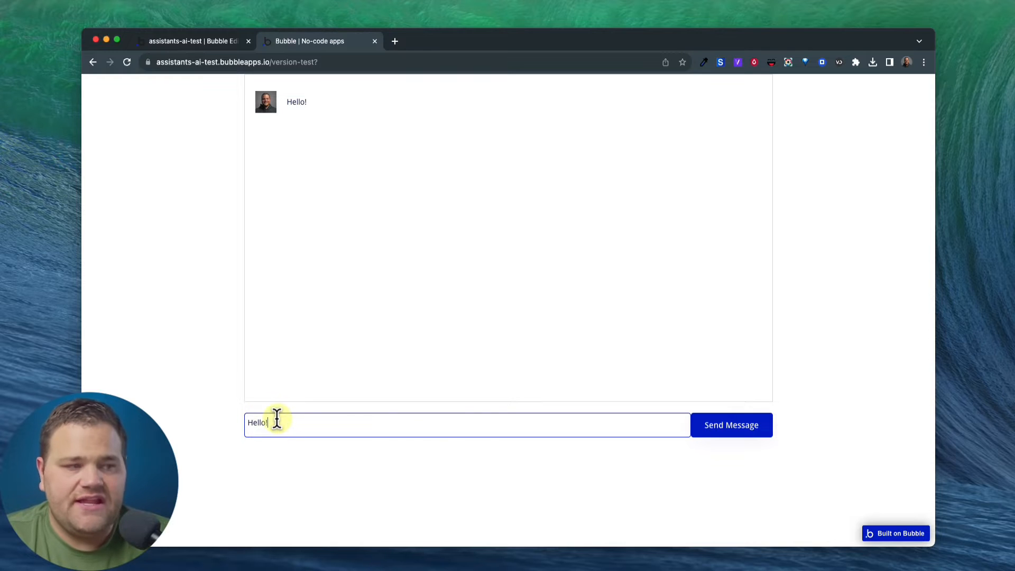
left_click_drag(277, 421, 231, 426)
left_click(286, 455)
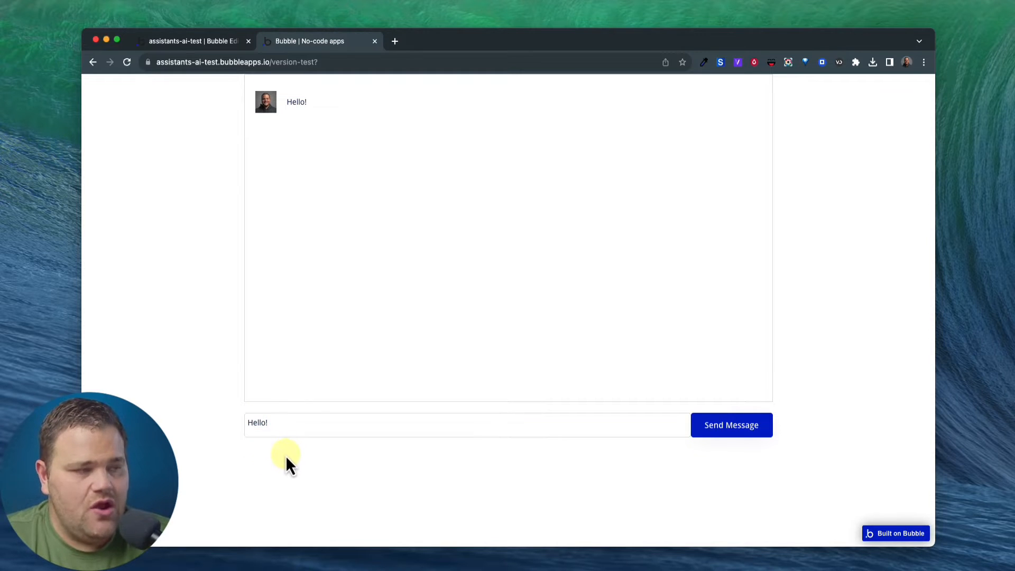
Return to the editor and add a Reset relevant inputs action after the message creation step.
left_click(191, 43)
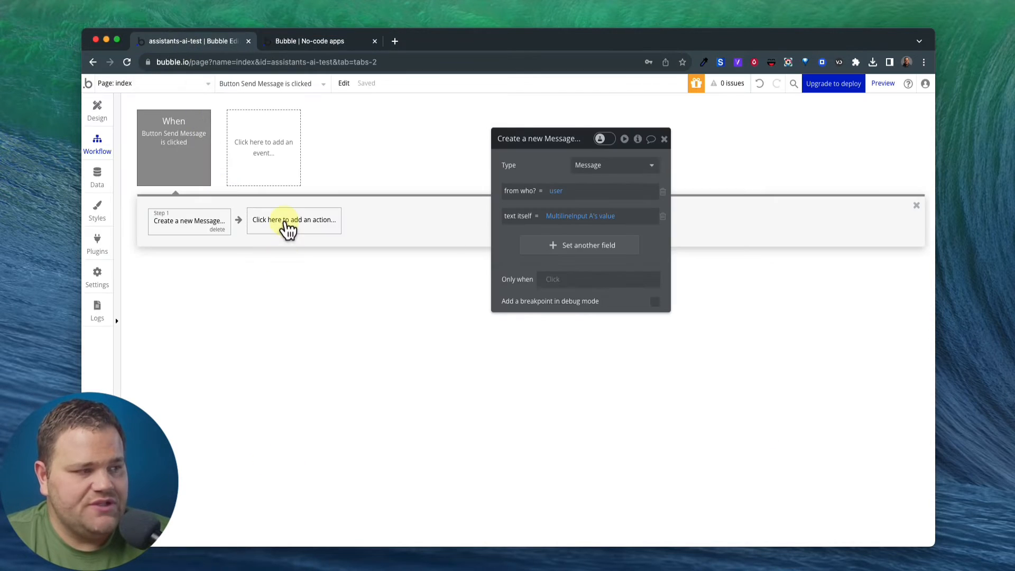
left_click(285, 227)
left_click(283, 259)
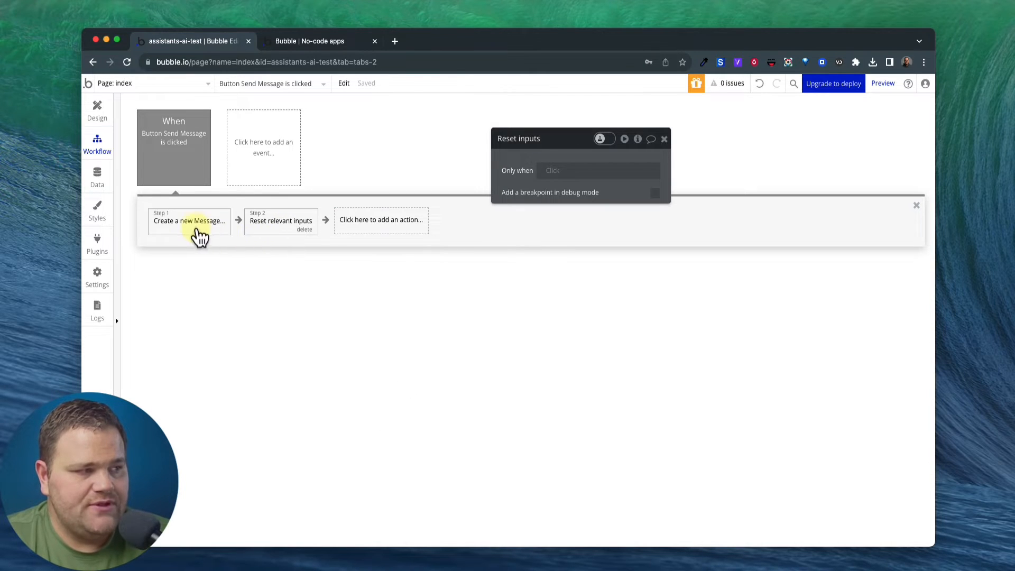
Refresh the preview and send the test message "How are you?" to test the input reset.
left_click(317, 41)
left_click(324, 89)
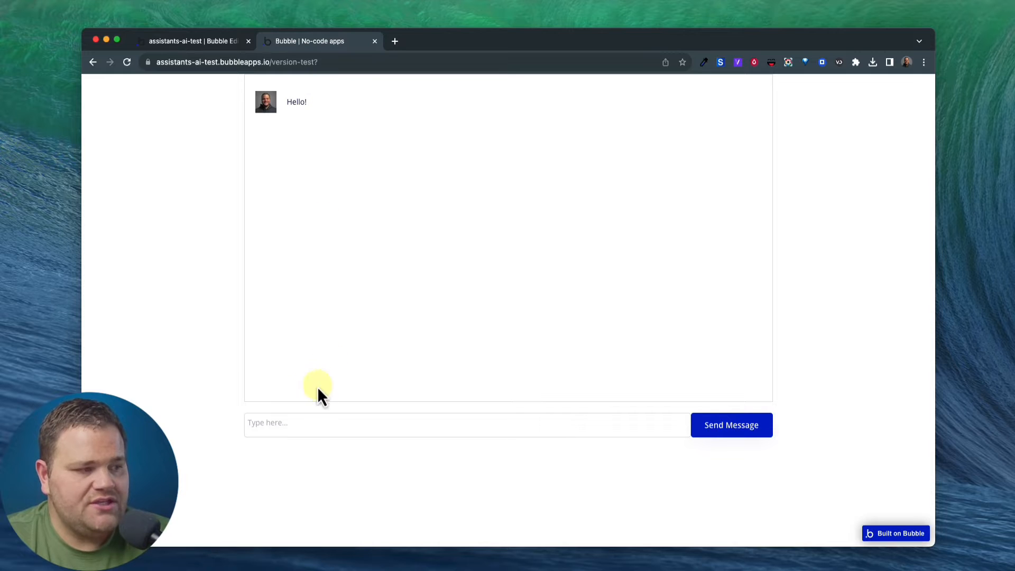
left_click(297, 429)
type("How are you")
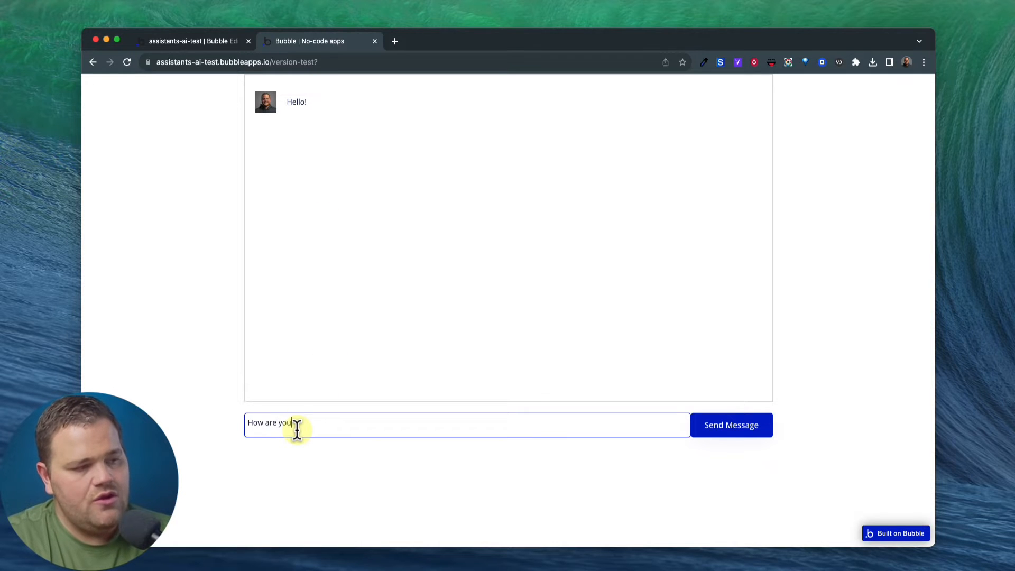
type("?")
left_click(732, 432)
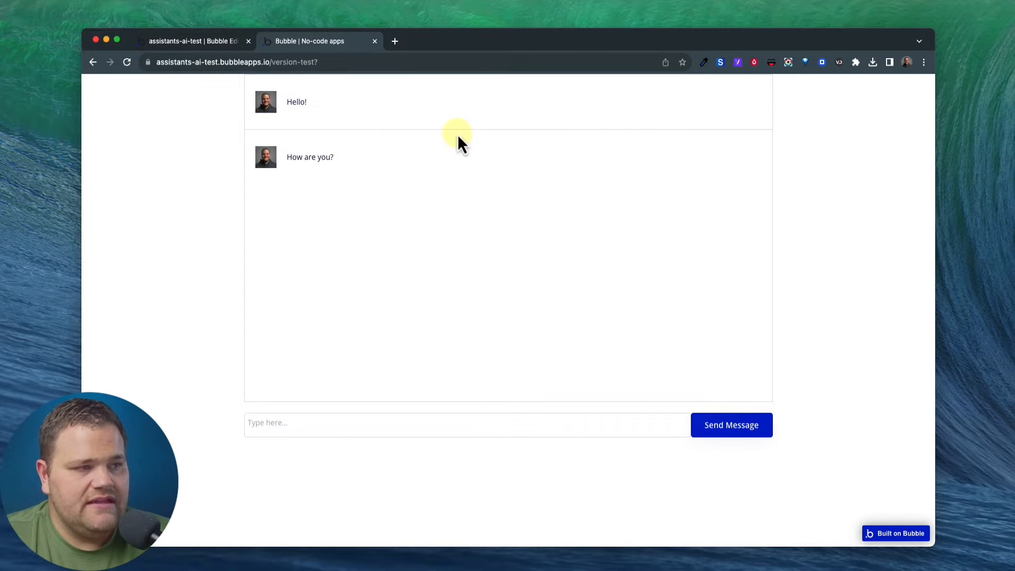
Back in the editor's design view, set the message repeating group's separator style to None.
left_click(207, 41)
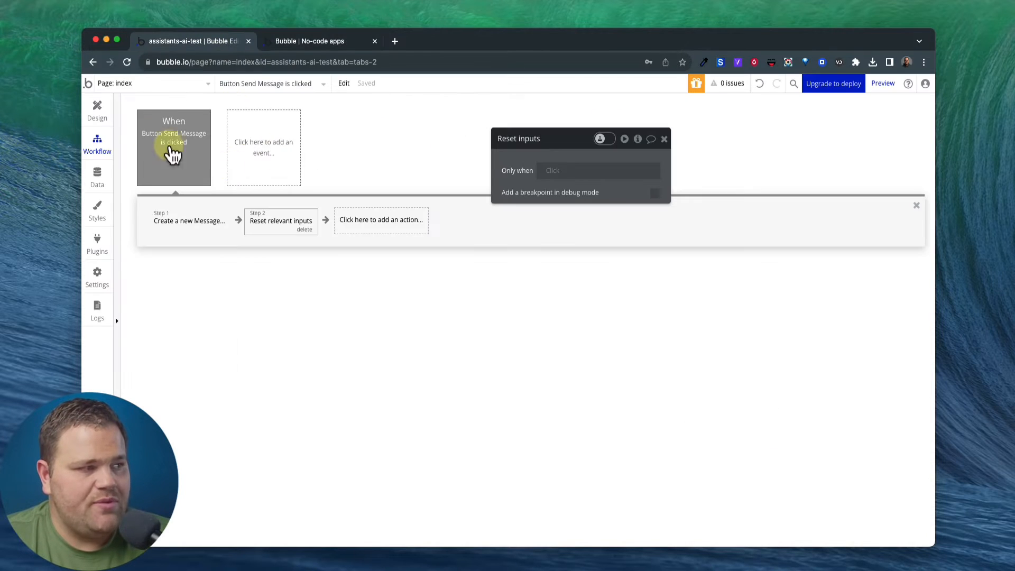
left_click(102, 111)
left_click(408, 255)
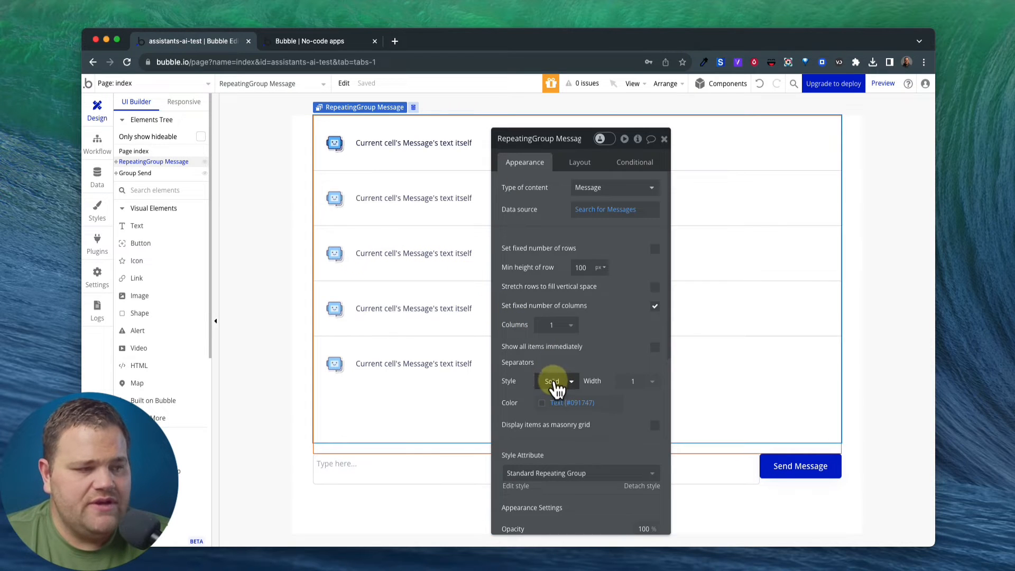
left_click(552, 380)
left_click(552, 415)
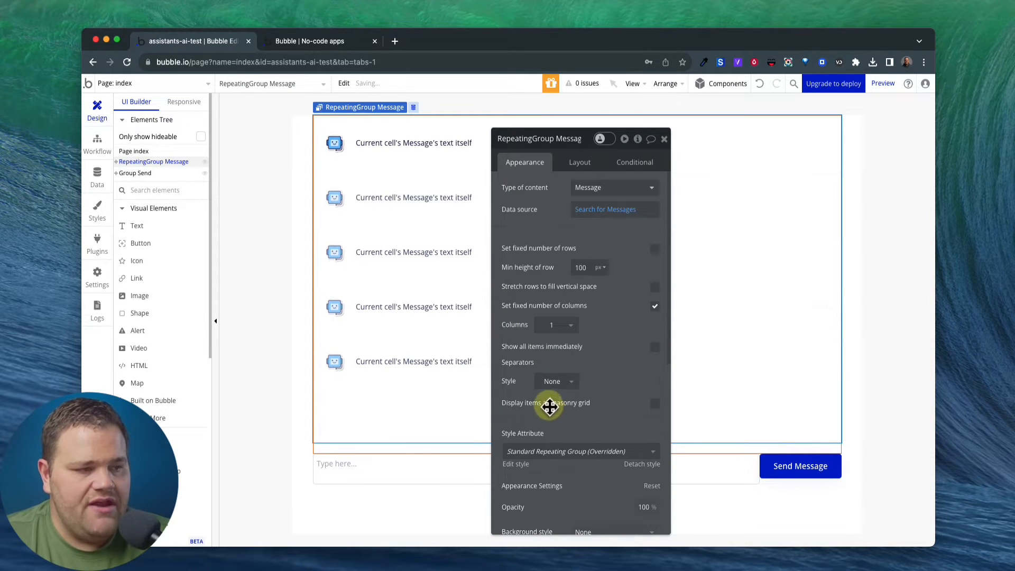
Reload the preview to check the message list without separators, and return to the editor.
left_click(314, 42)
key("super+r")
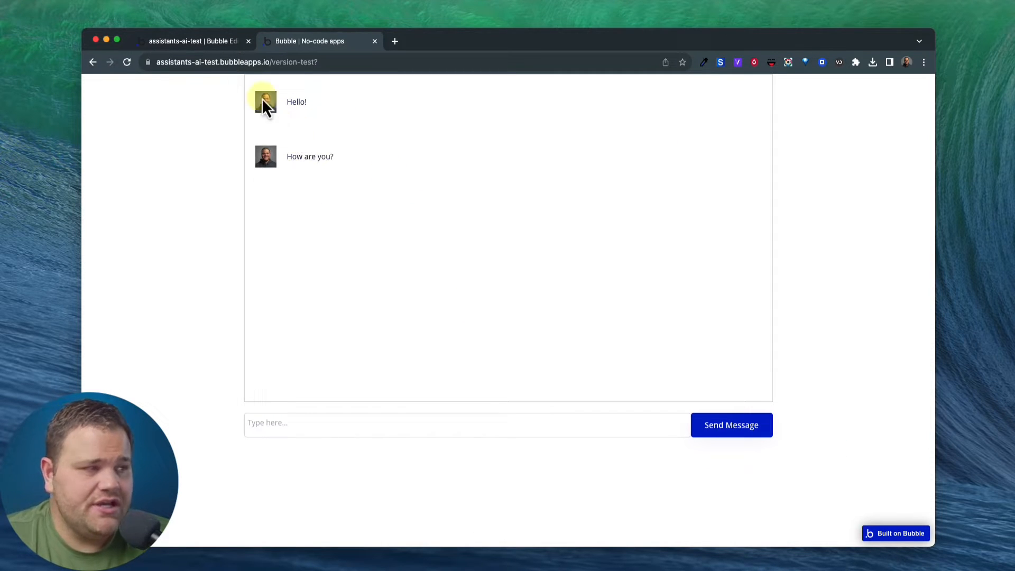
left_click(222, 41)
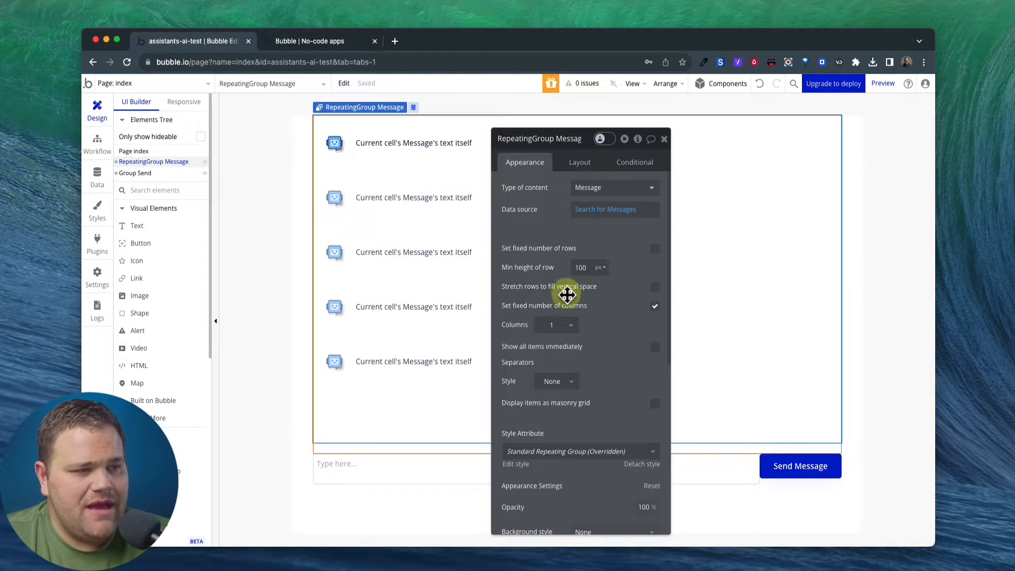
Set the message repeating group's minimum row height to 60 px and check the tighter spacing in the preview.
left_click(582, 268)
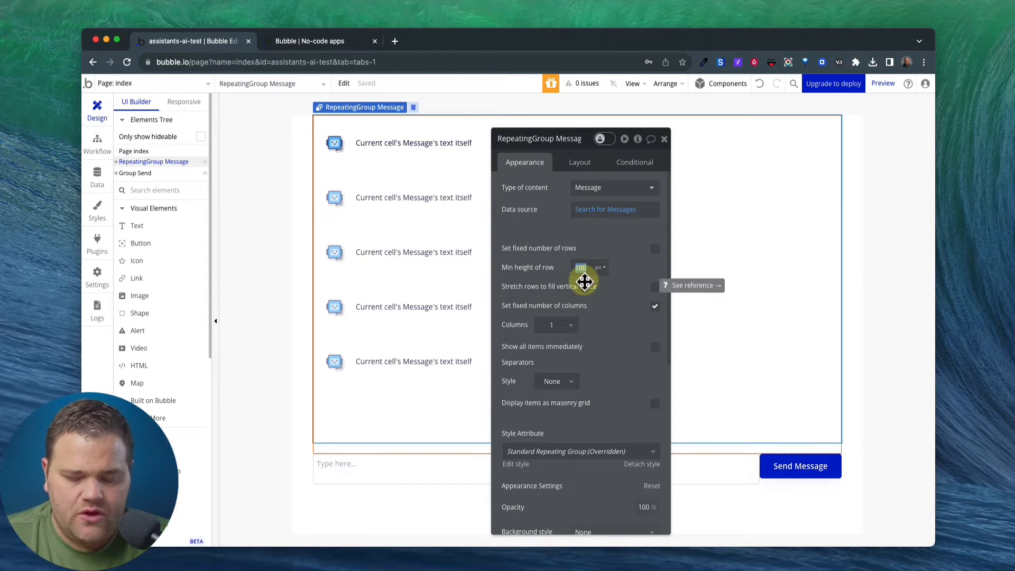
type("60")
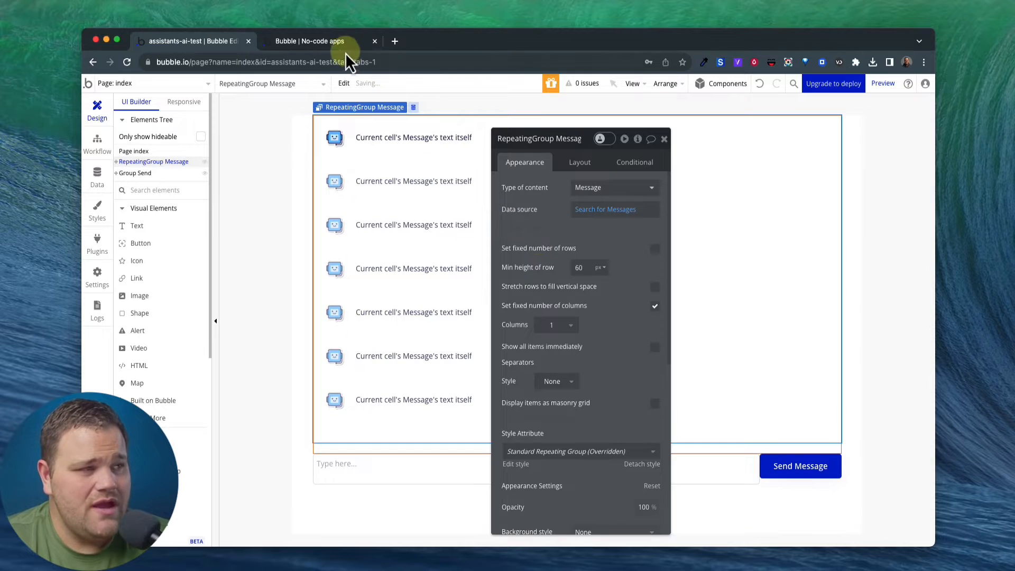
left_click(330, 42)
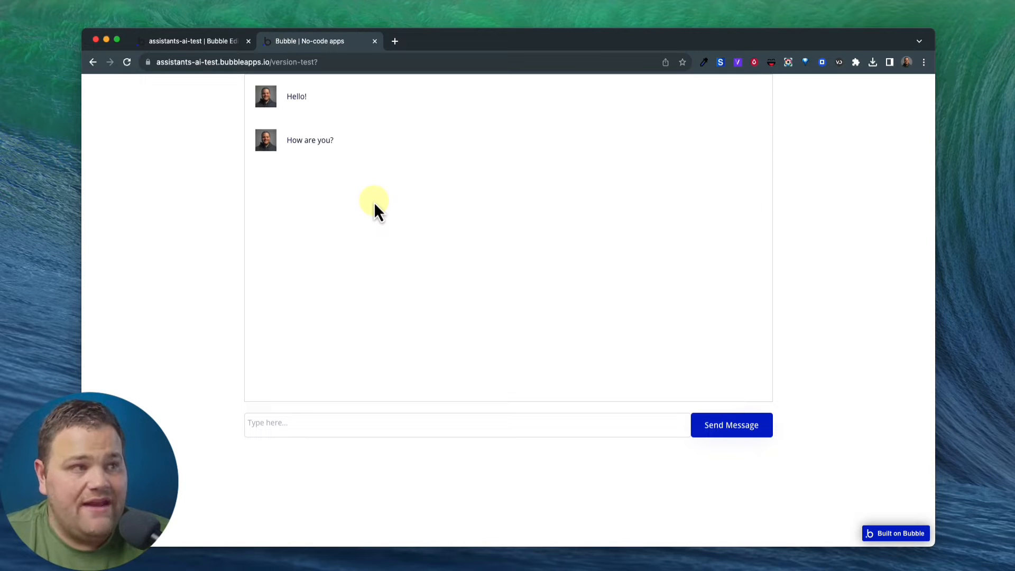
Open platform.openai.com in a new browser tab, go to Assistants and start creating an assistant.
left_click(396, 43)
type("plat")
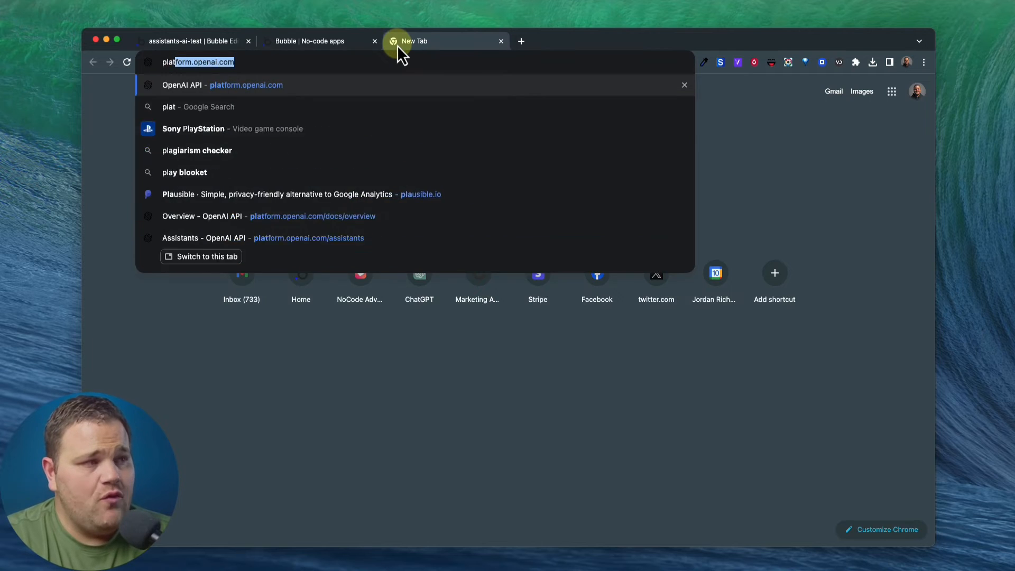
key("Return")
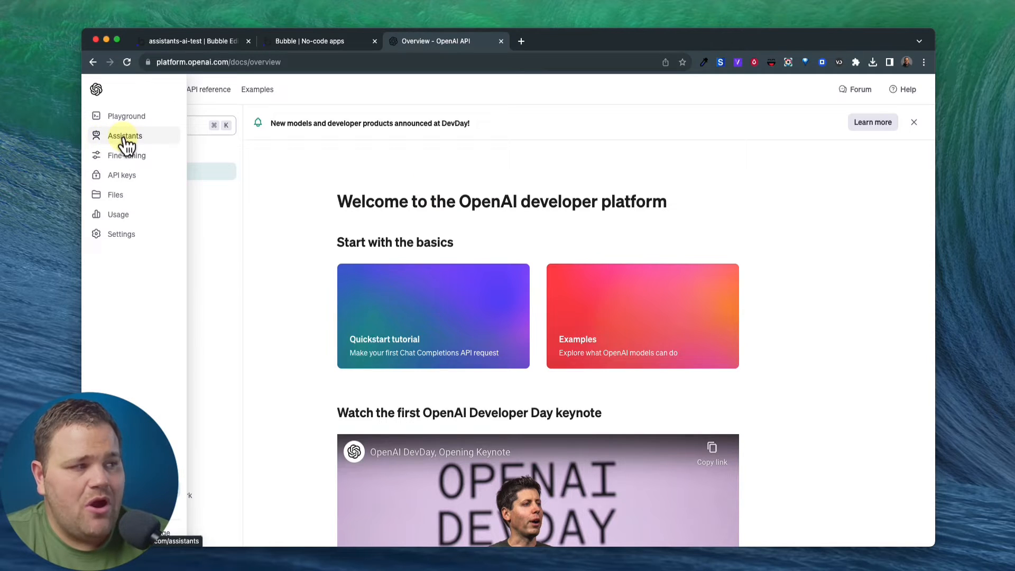
left_click(125, 139)
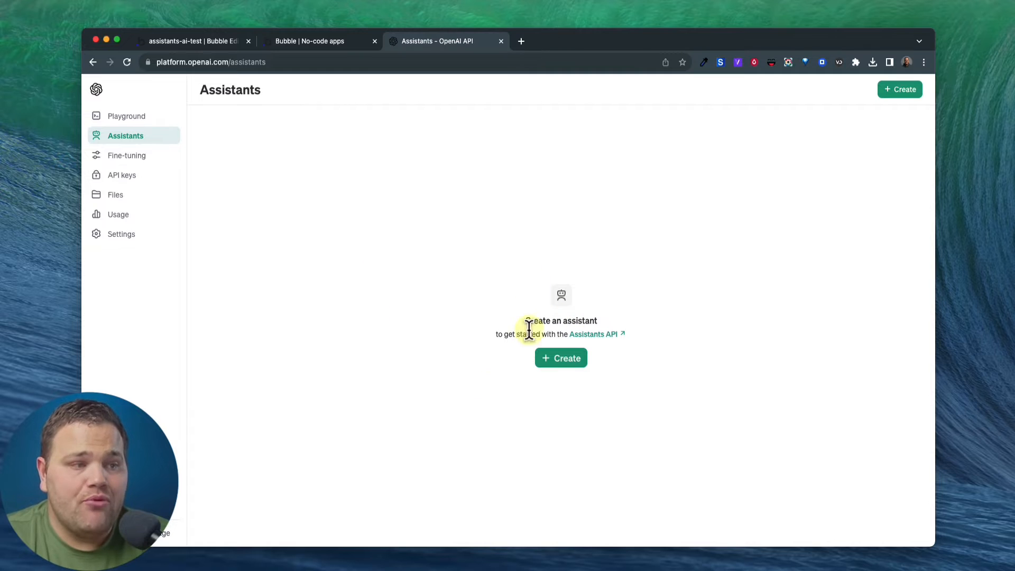
left_click(561, 364)
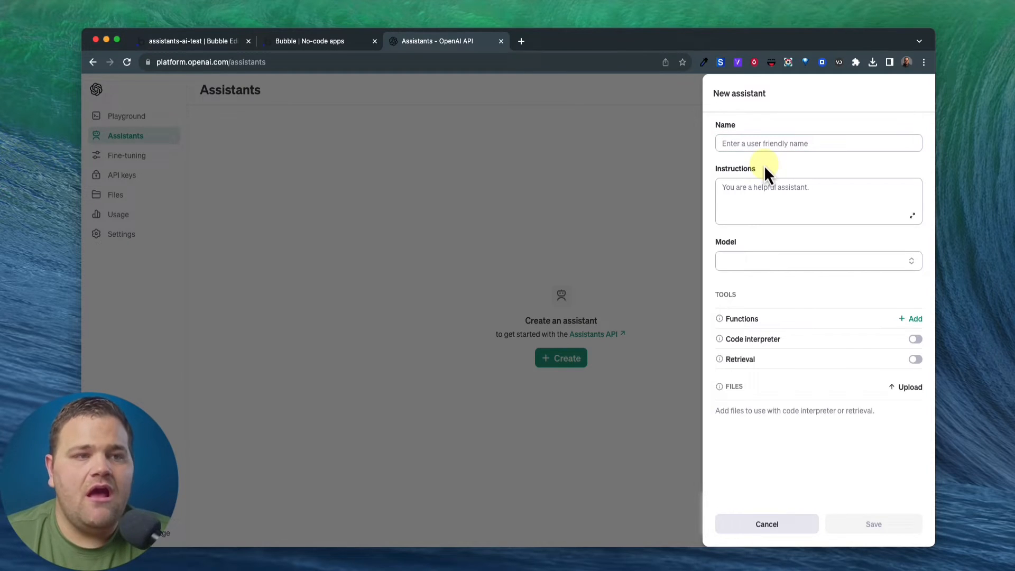
Name the assistant Weight Loss Bot with instructions "You are a helpful weight loss expert. Please refer to the attached PDF document when questions arise.".
left_click(745, 143)
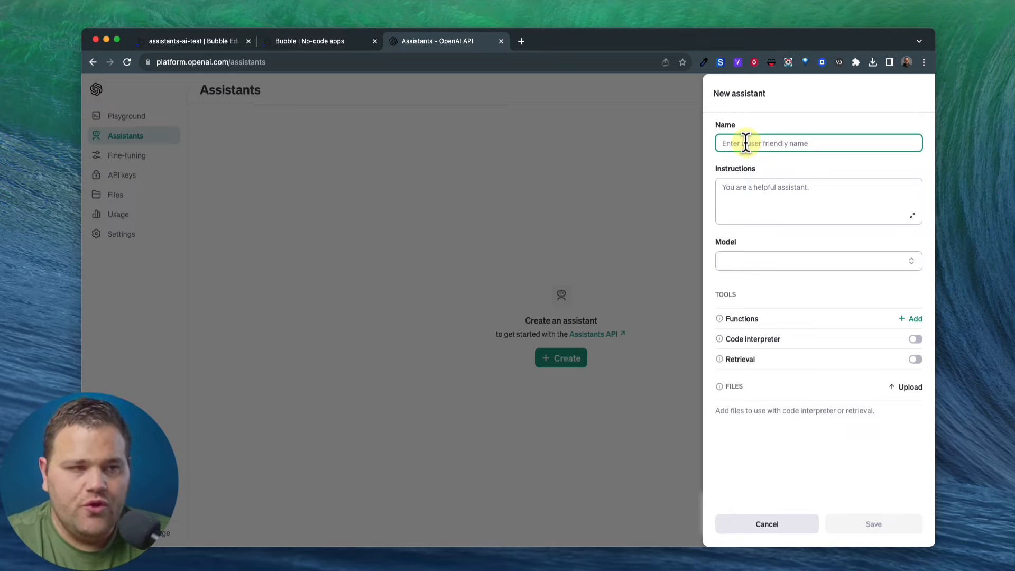
type("Weight Loss Bot")
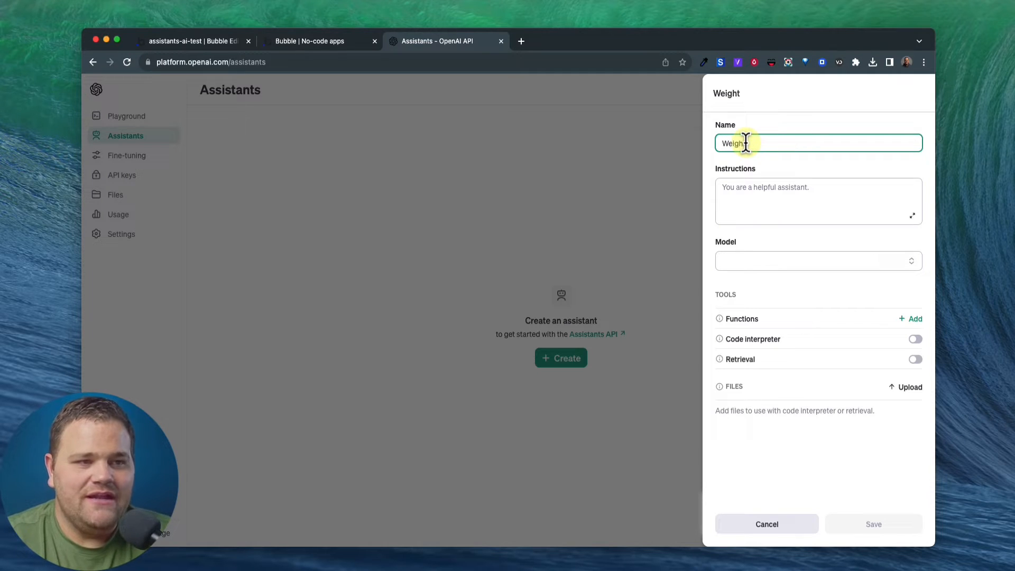
left_click(757, 188)
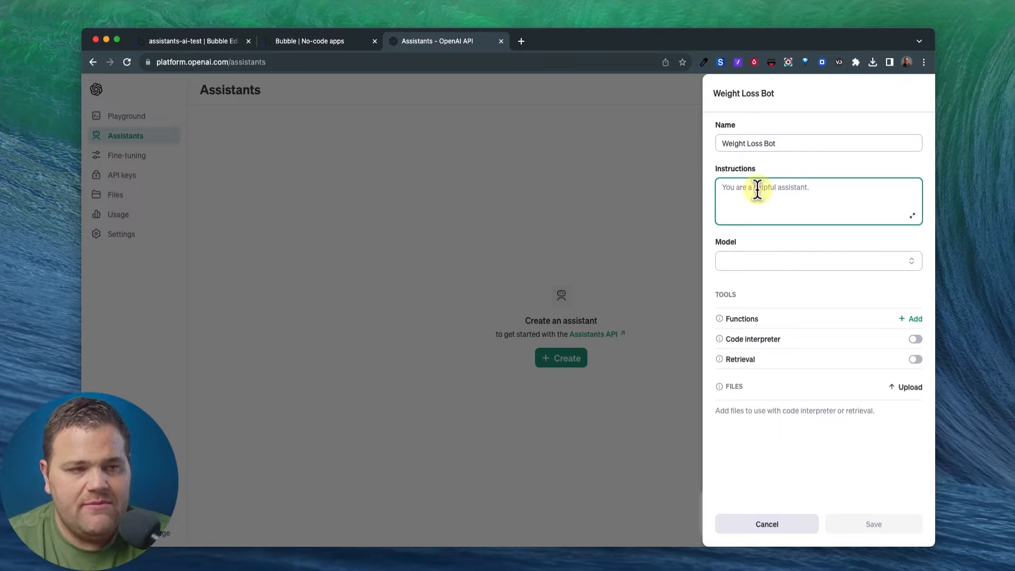
type("You")
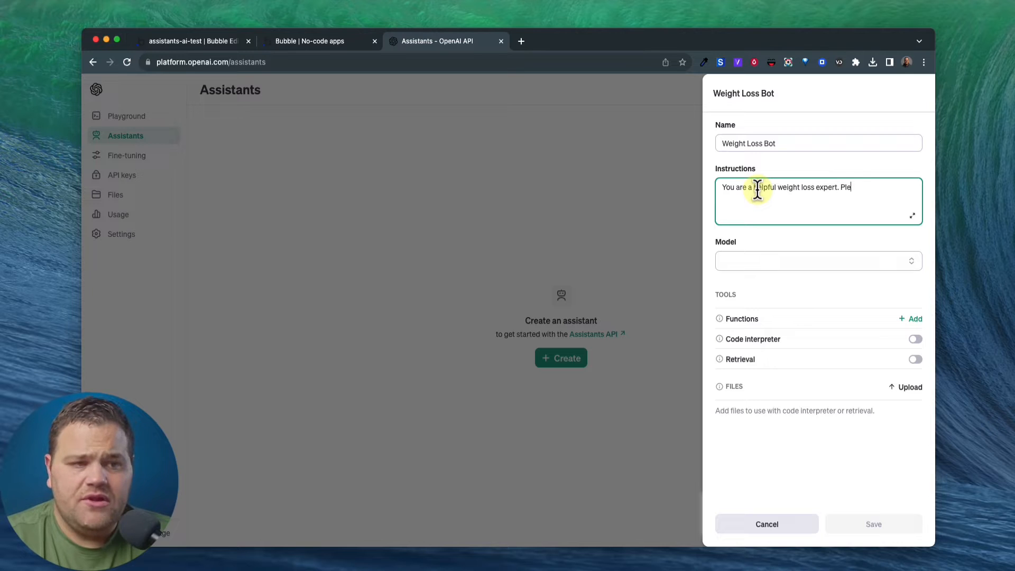
type("tta")
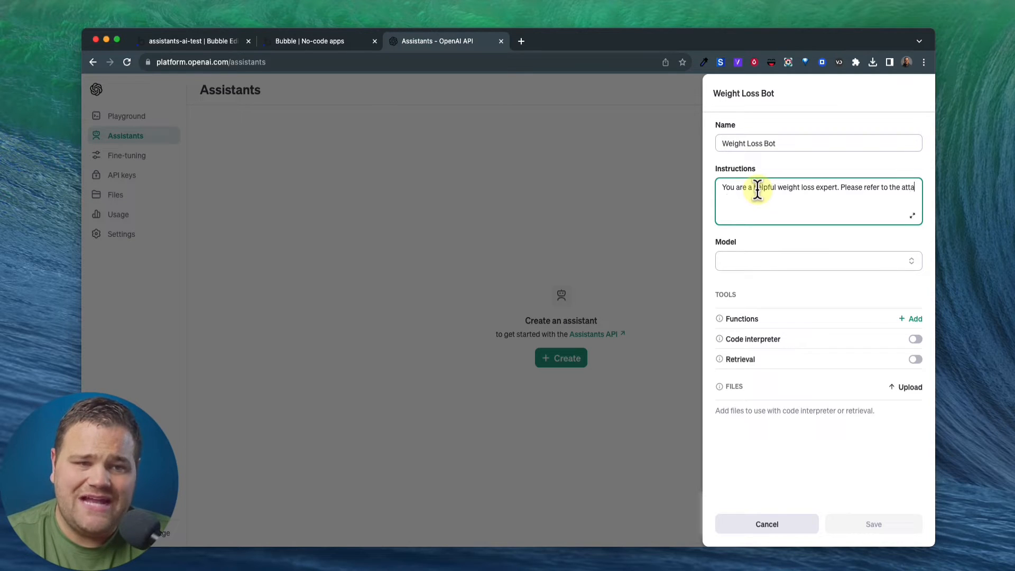
type("ched PDF docum")
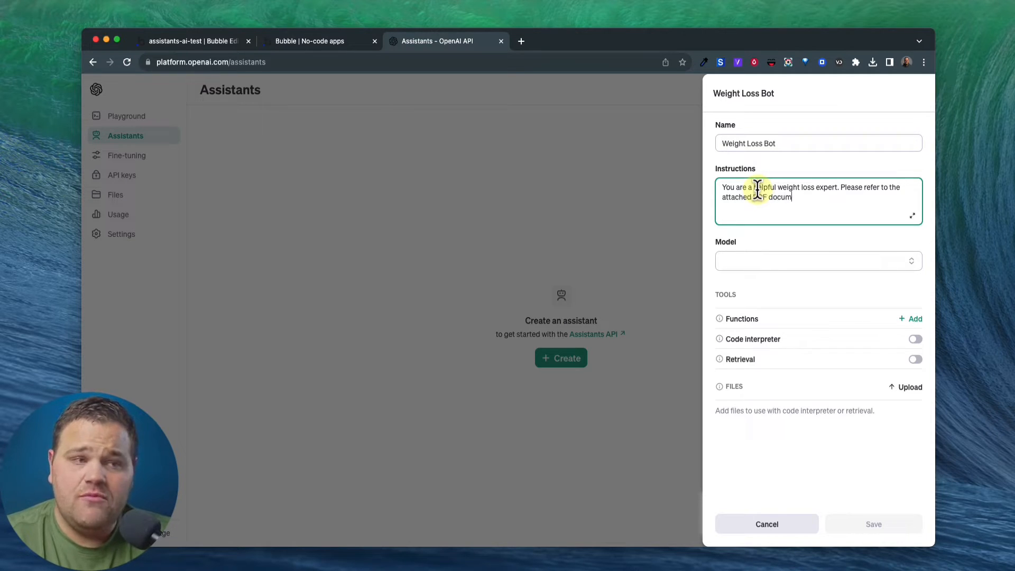
type("ent wh")
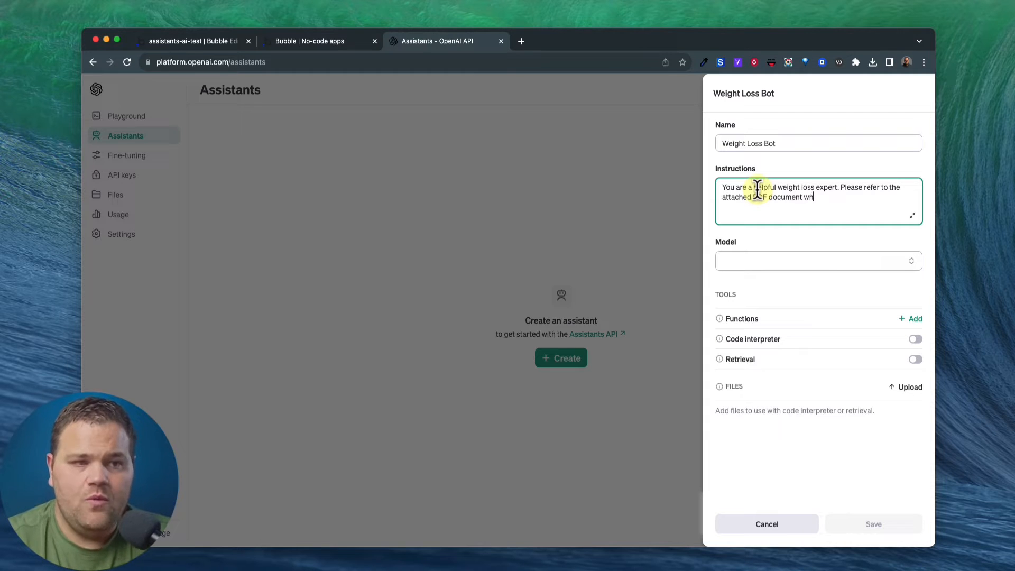
type("en questions arise.")
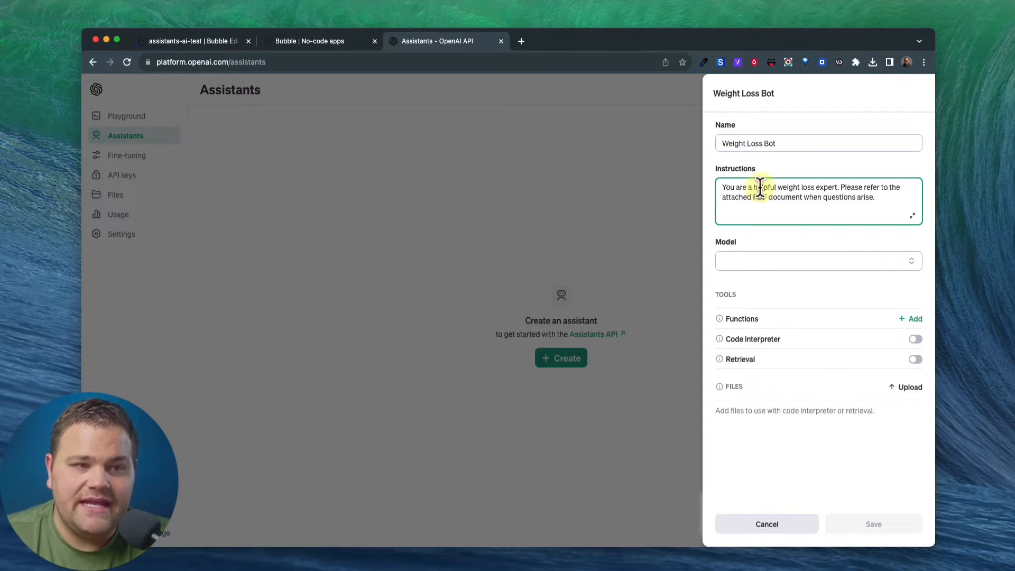
left_click(777, 165)
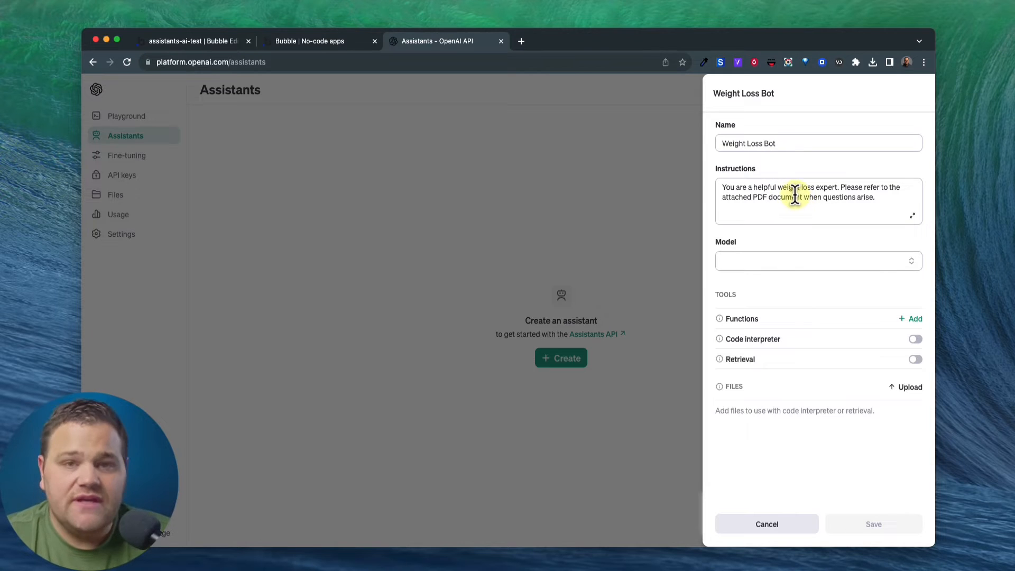
Choose the gpt-4-1106-preview model for the assistant and enable the Code interpreter and Retrieval tools.
left_click(780, 266)
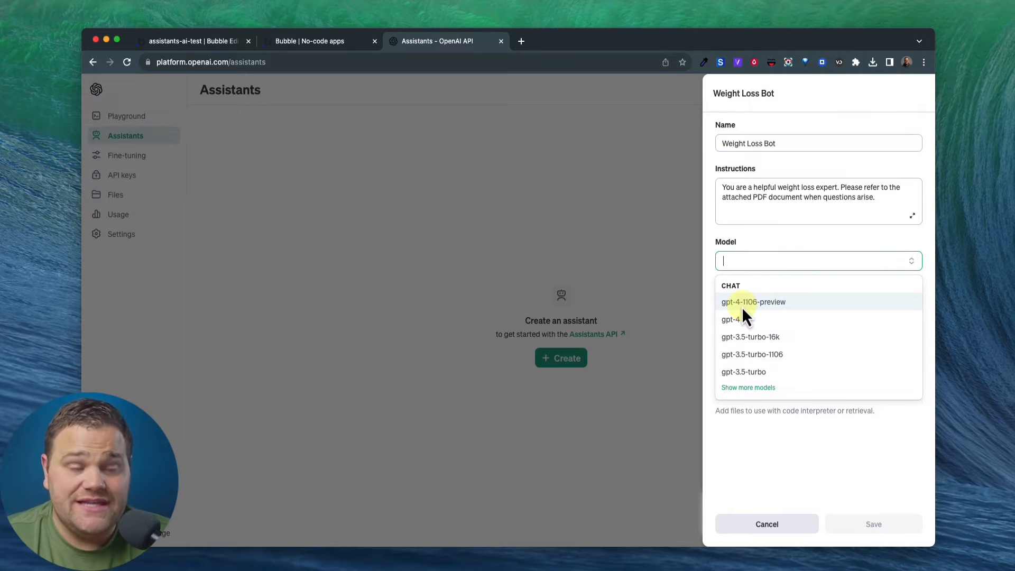
left_click(770, 304)
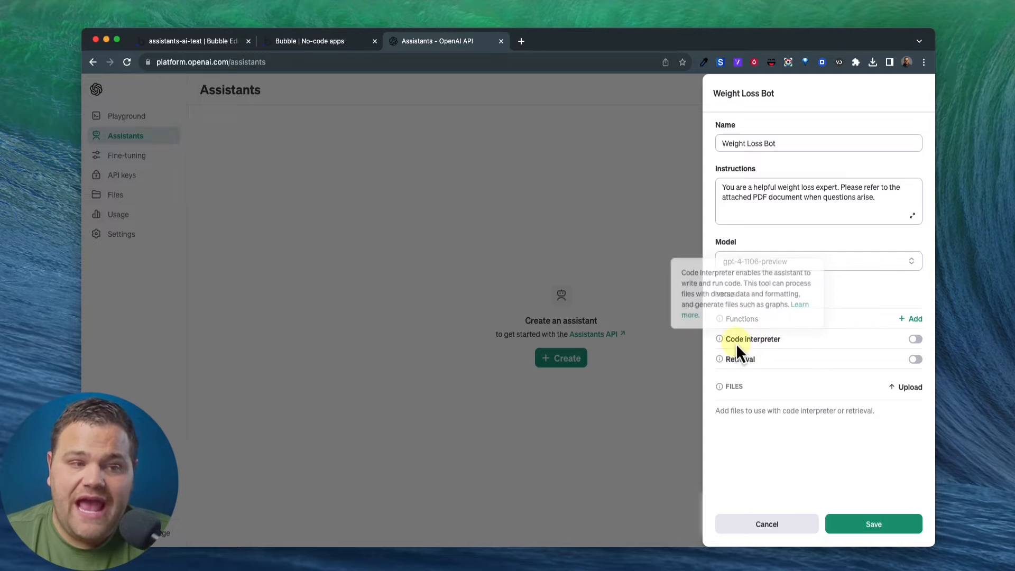
mouse_move(750, 359)
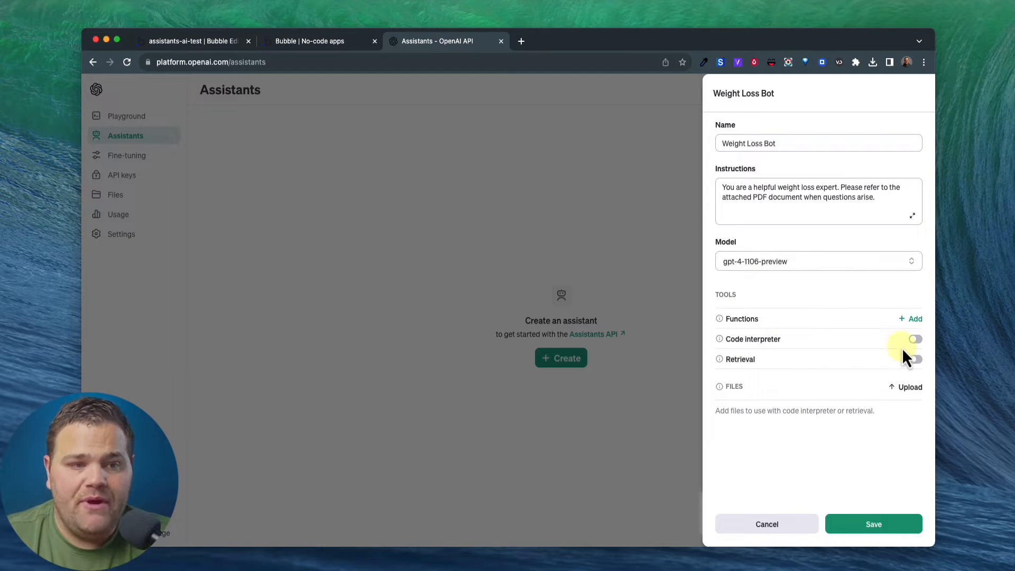
left_click(915, 359)
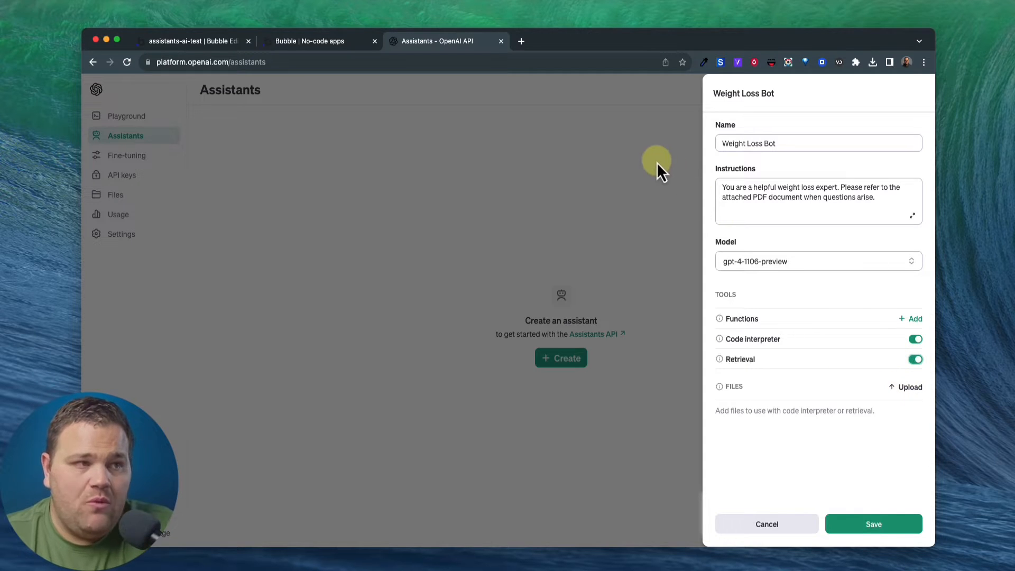
Search Google for "weight loss pdf" in a new browser tab and open Helpful Guidelines for Successful Weight Loss from UC Davis Health.
left_click(521, 41)
type("weight los")
key("Return")
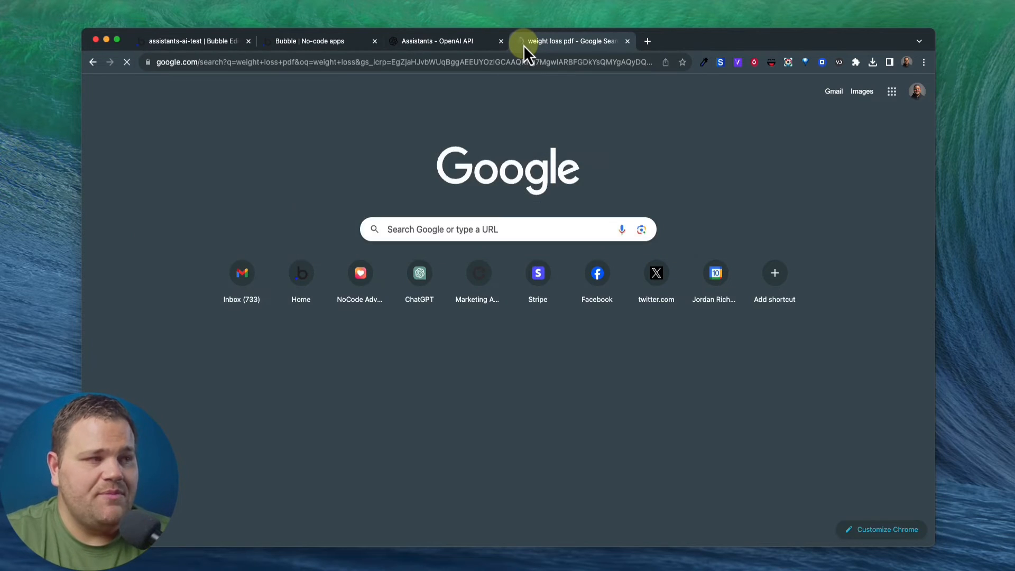
left_click(403, 207)
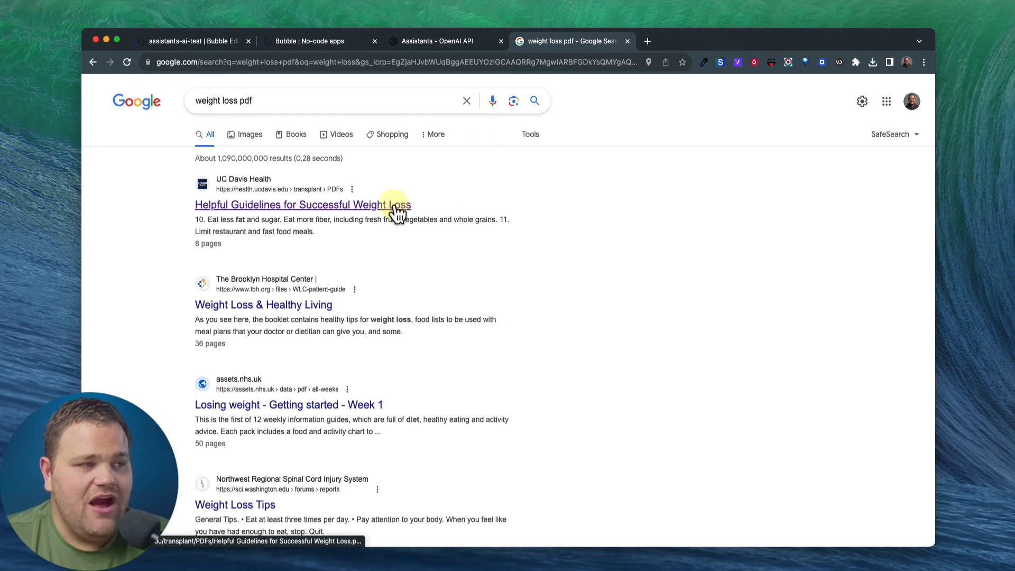
Skim the weight loss guidelines PDF and save it to the Downloads folder under its suggested name.
scroll(507, 264, "down", 20)
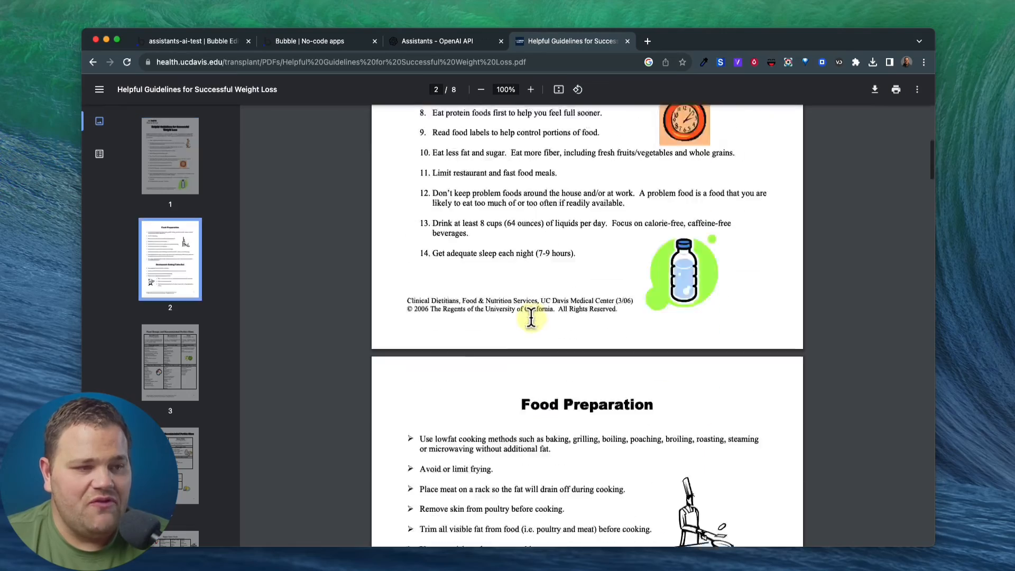
scroll(528, 315, "up", 20)
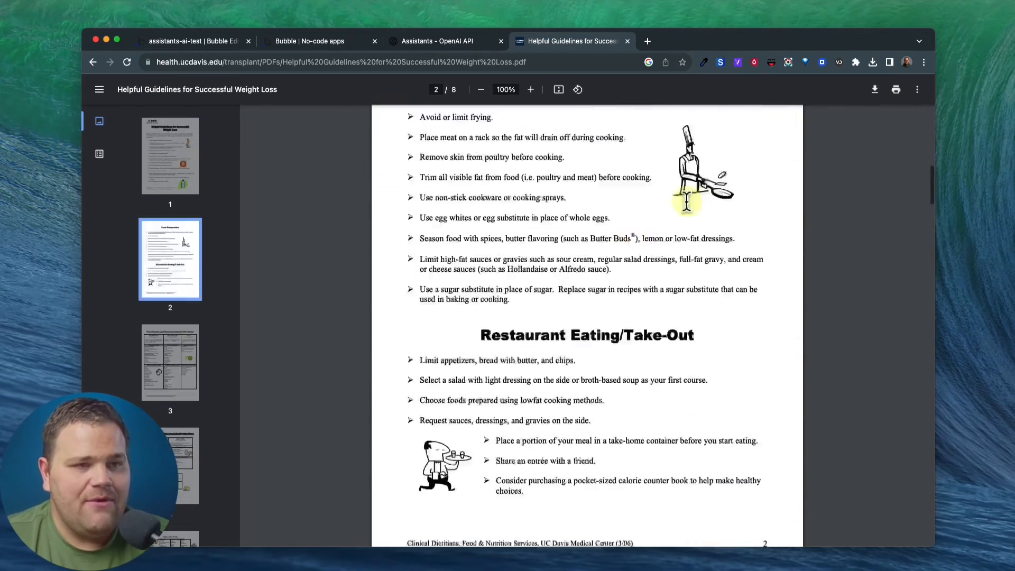
left_click(874, 90)
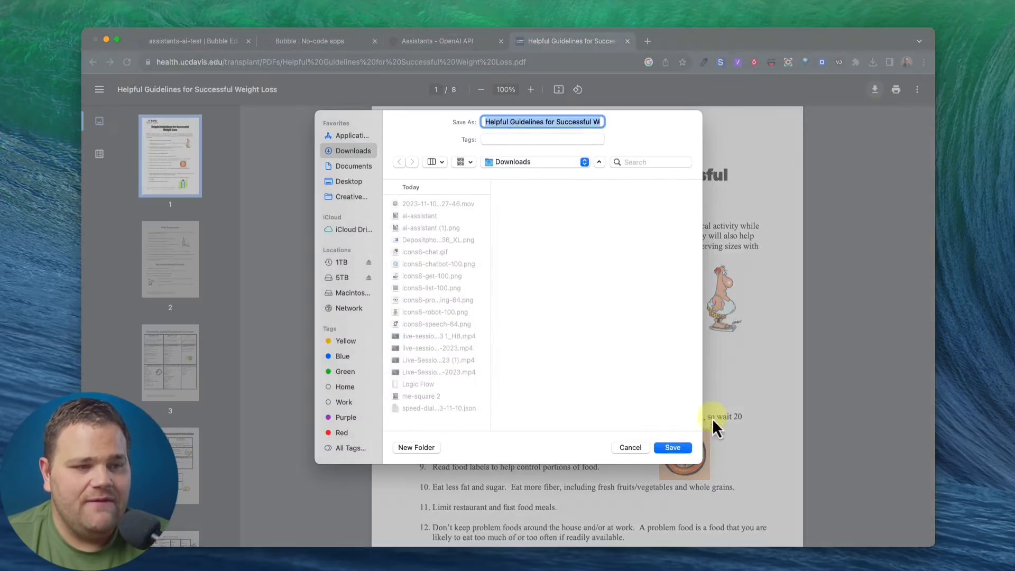
left_click(672, 442)
Return to the new assistant form, upload Helpful Guidelines for Successful Weight Loss.pdf as its file, and save the assistant.
left_click(410, 43)
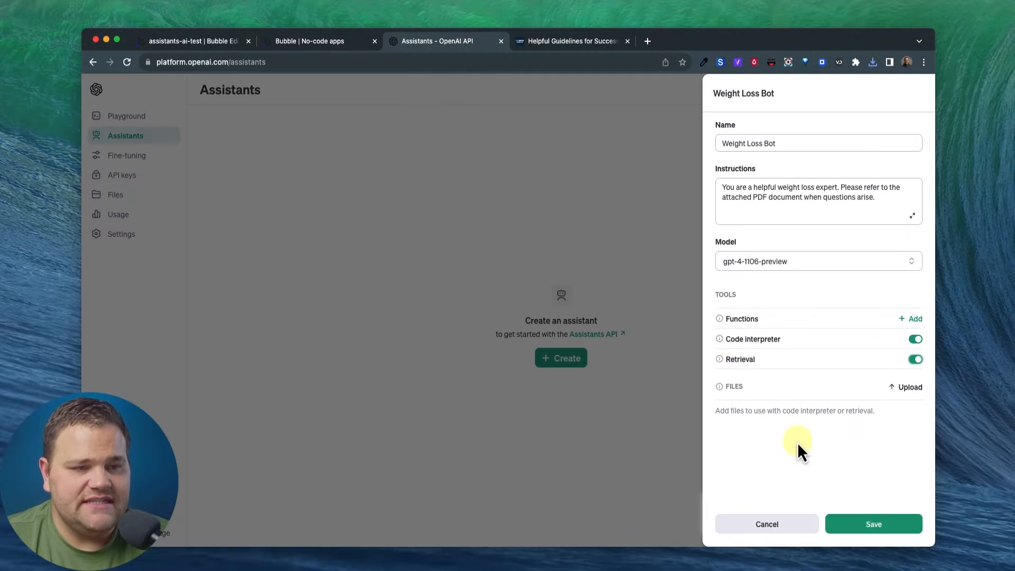
left_click(905, 390)
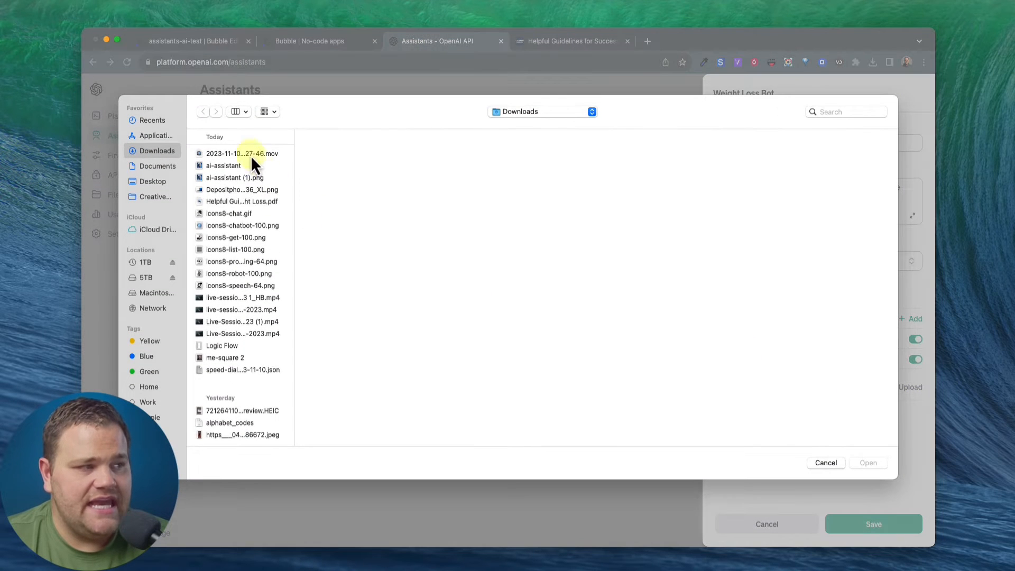
double_click(236, 202)
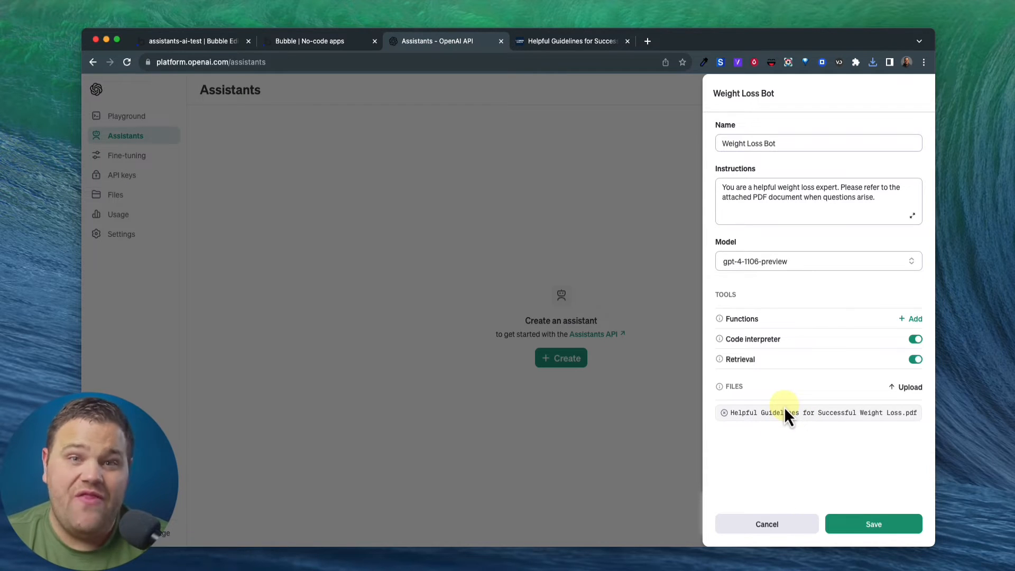
left_click(874, 523)
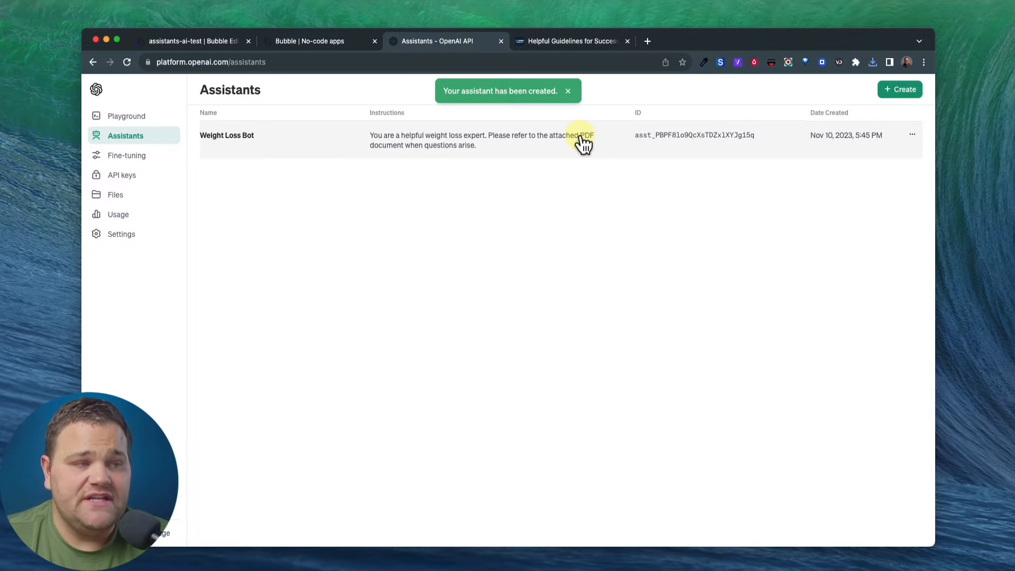
Open the Weight Loss Bot's details and bring up its test page in the Playground.
left_click(581, 142)
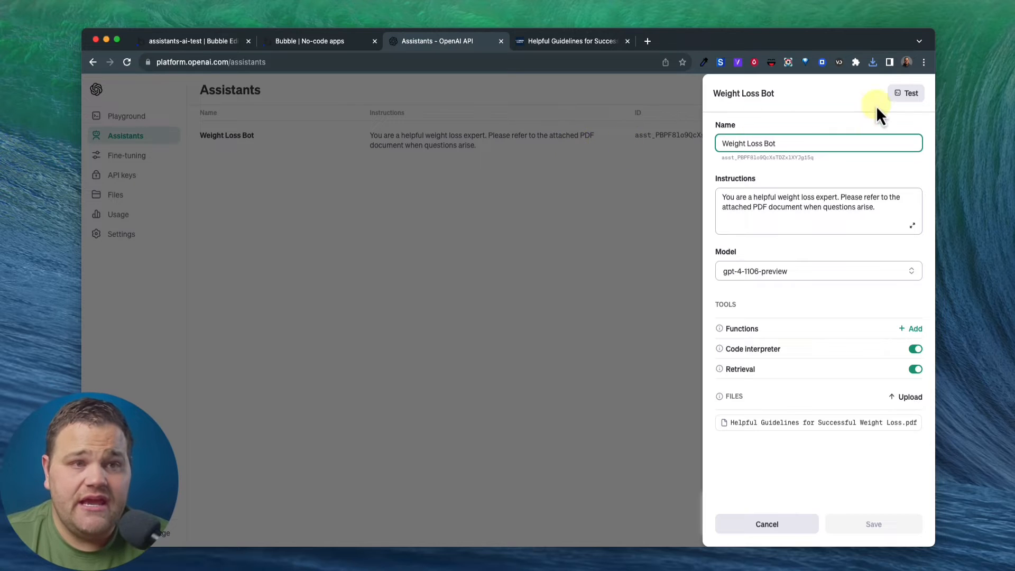
left_click(906, 93)
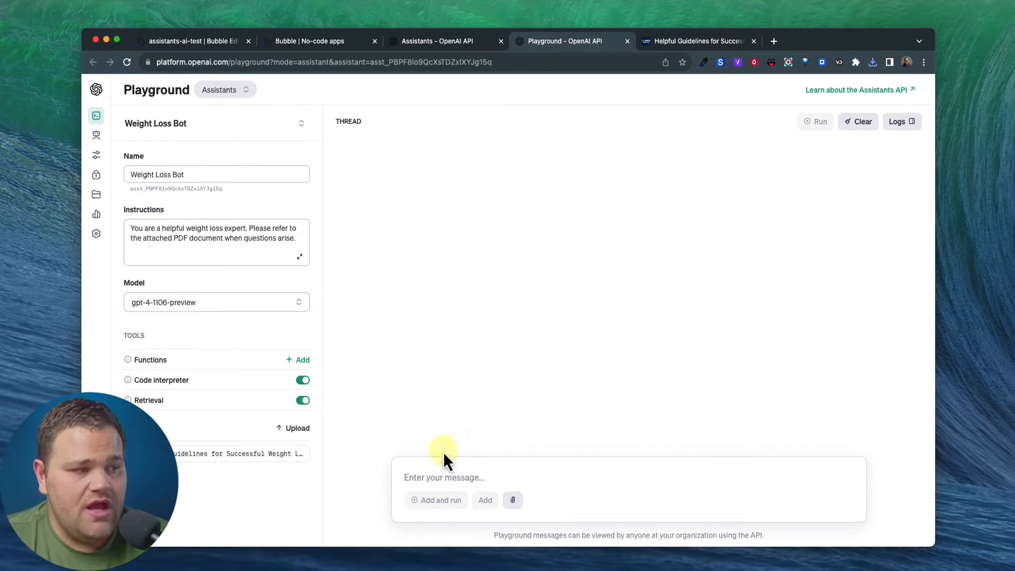
left_click(478, 477)
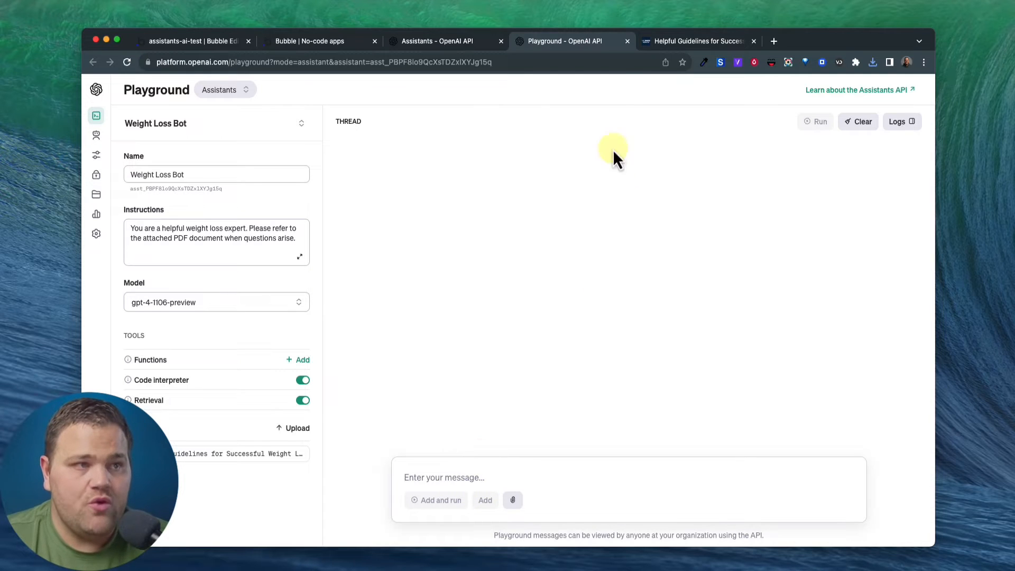
Close the Playground and highlight the assistant ID beneath the name in the Weight Loss Bot's details.
left_click(627, 41)
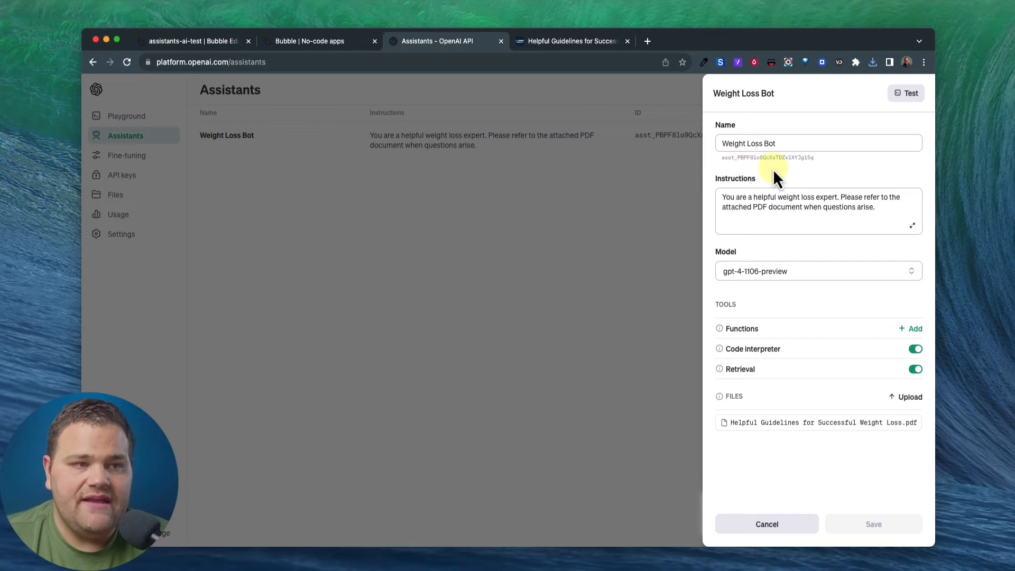
double_click(761, 157)
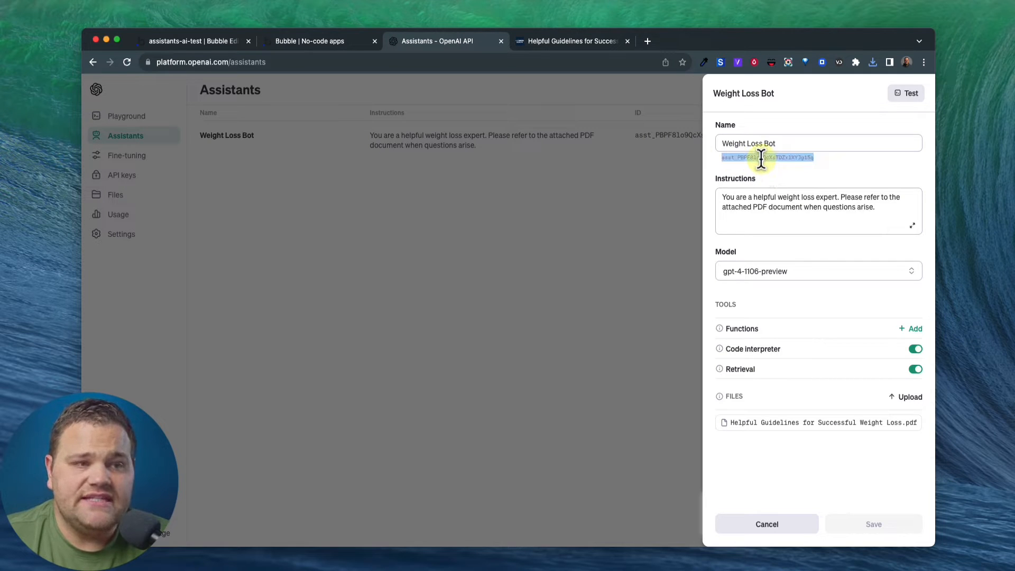
left_click(741, 158)
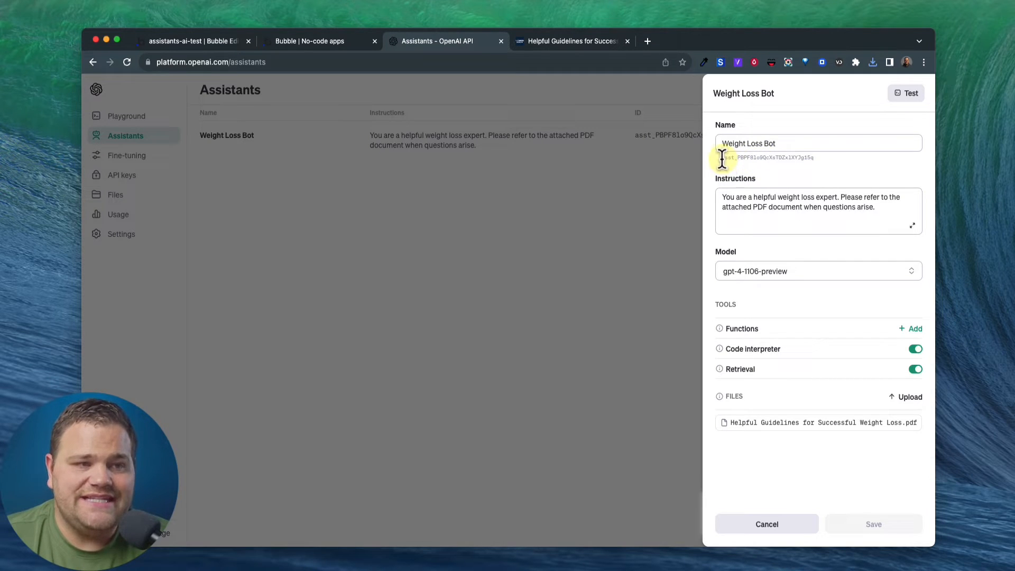
Select the Weight Loss Bot's assistant ID under its name to point it out, then clear the selection.
left_click_drag(722, 158, 822, 161)
left_click(785, 158)
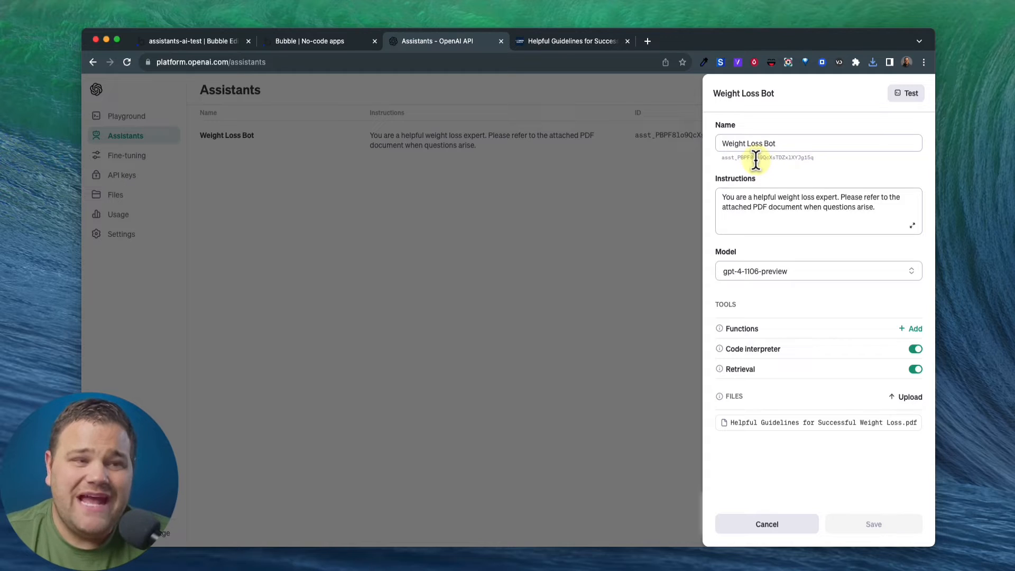
double_click(756, 159)
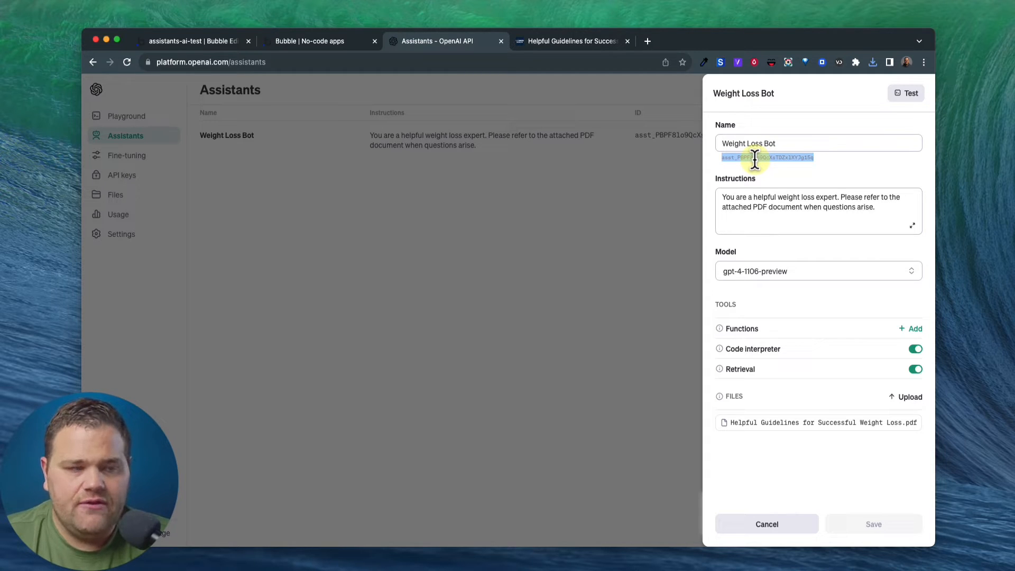
left_click(758, 164)
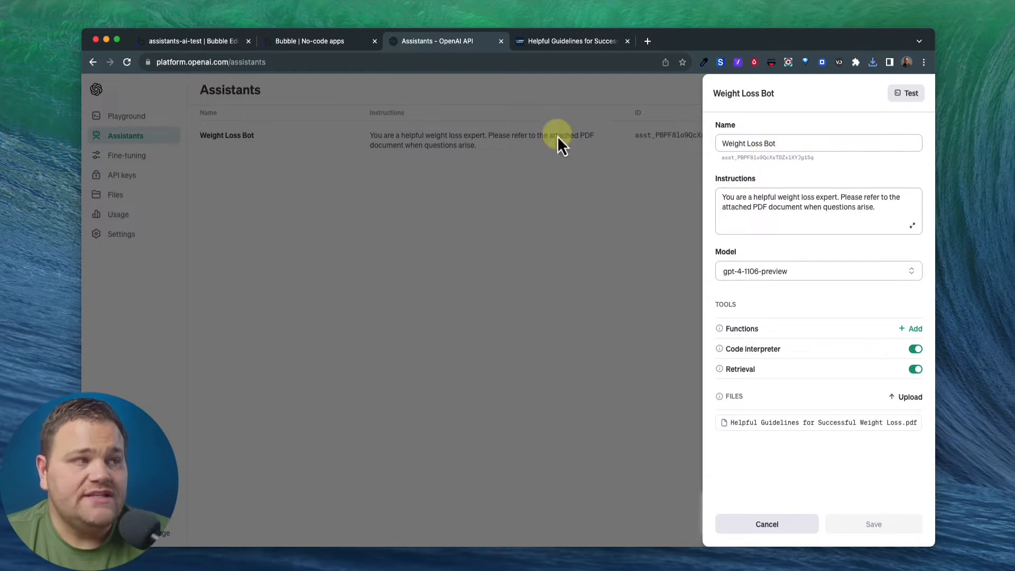
Switch to the assistants-ai-test Bubble editor, find plugins matching "assistants", and install the OpenAI - Assistants API plugin.
left_click(192, 42)
left_click(247, 177)
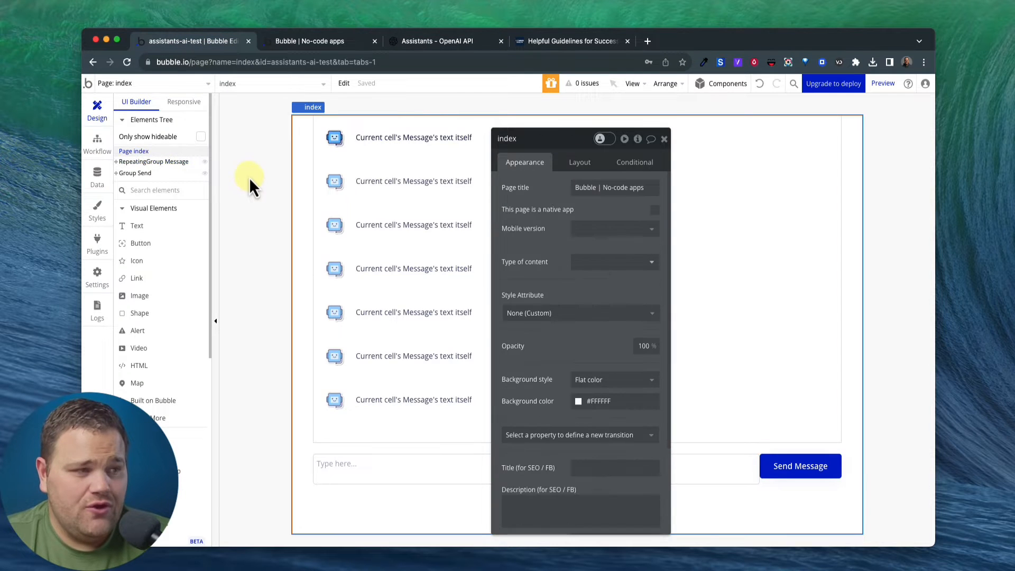
left_click(101, 247)
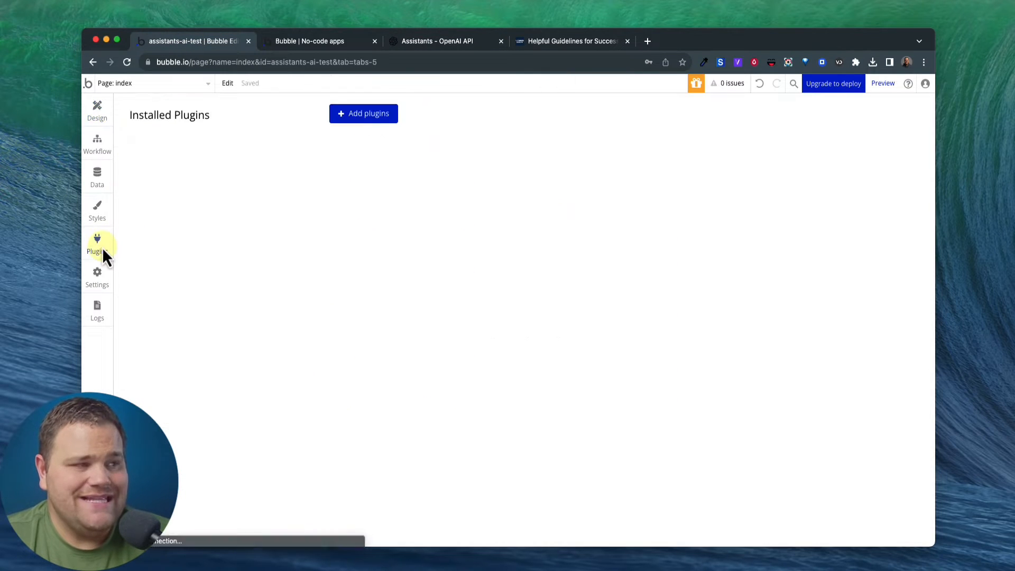
left_click(368, 119)
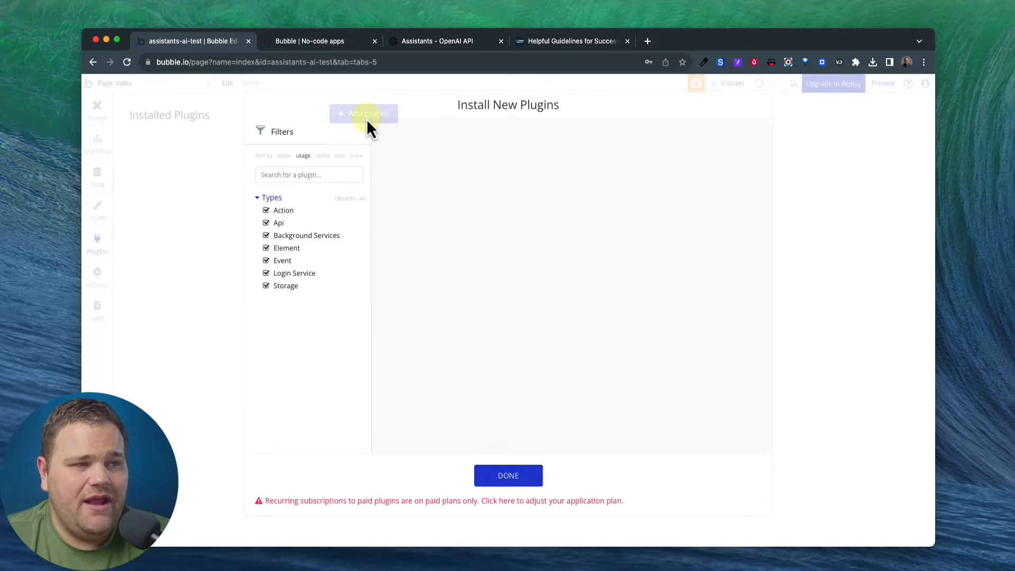
type("assistants")
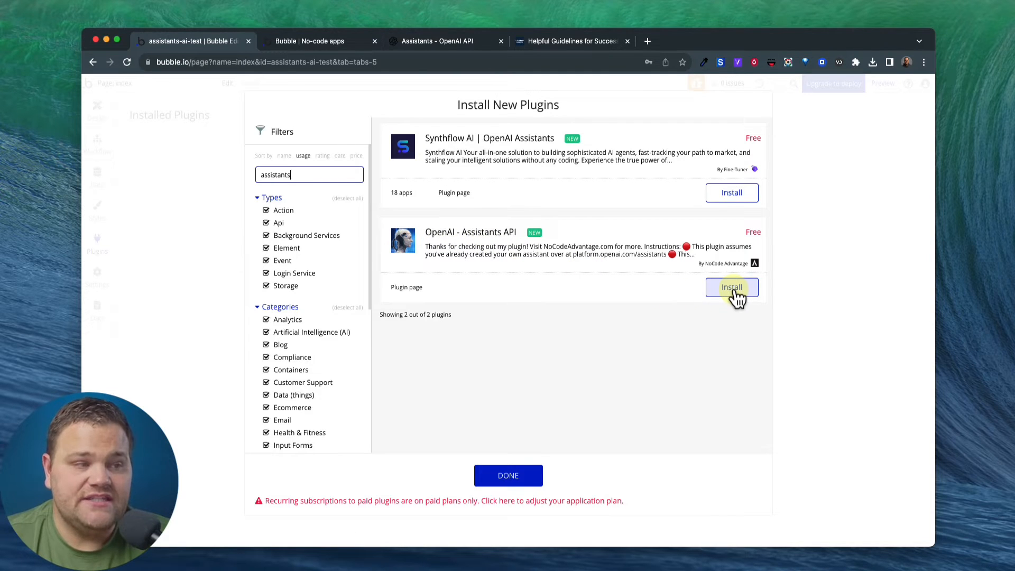
left_click(734, 291)
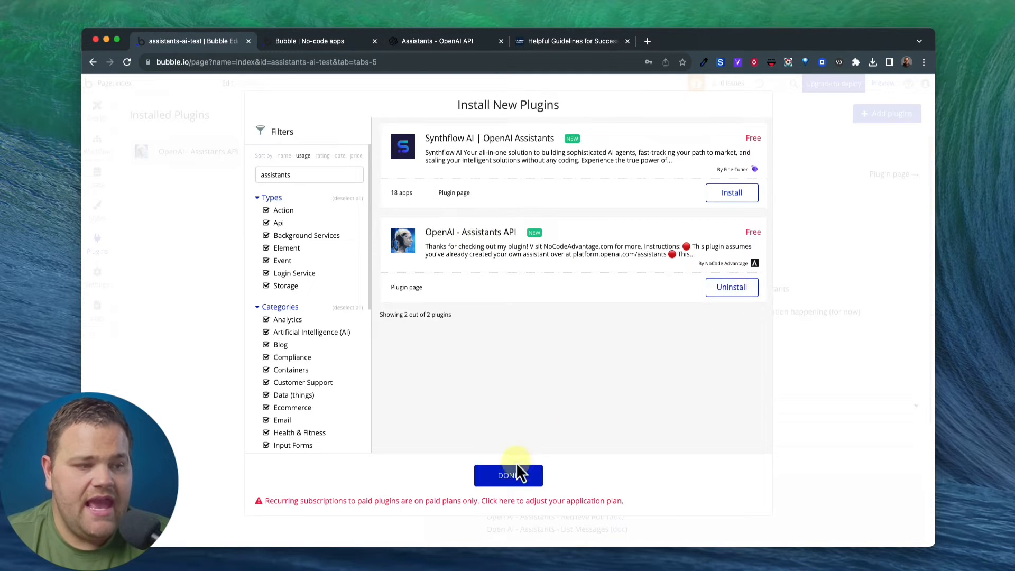
left_click(508, 475)
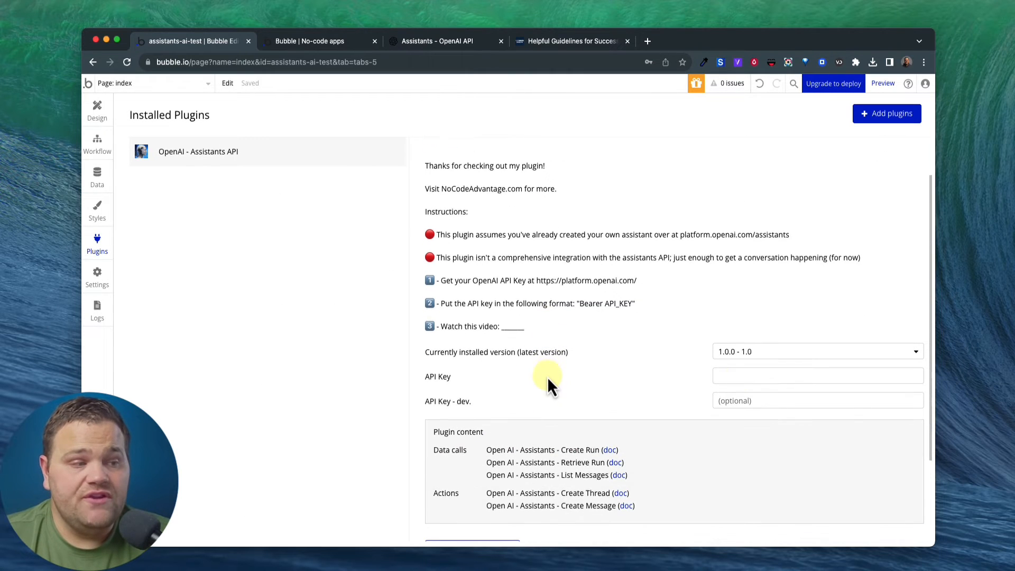
On the OpenAI platform, create a new secret API key named "Temporary For Video" and copy it.
left_click(745, 374)
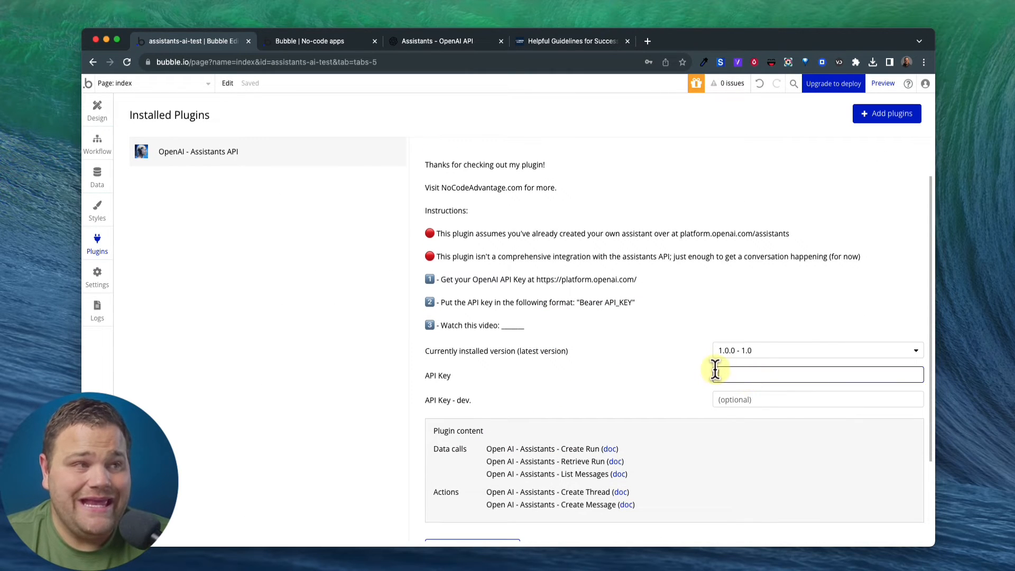
left_click(445, 42)
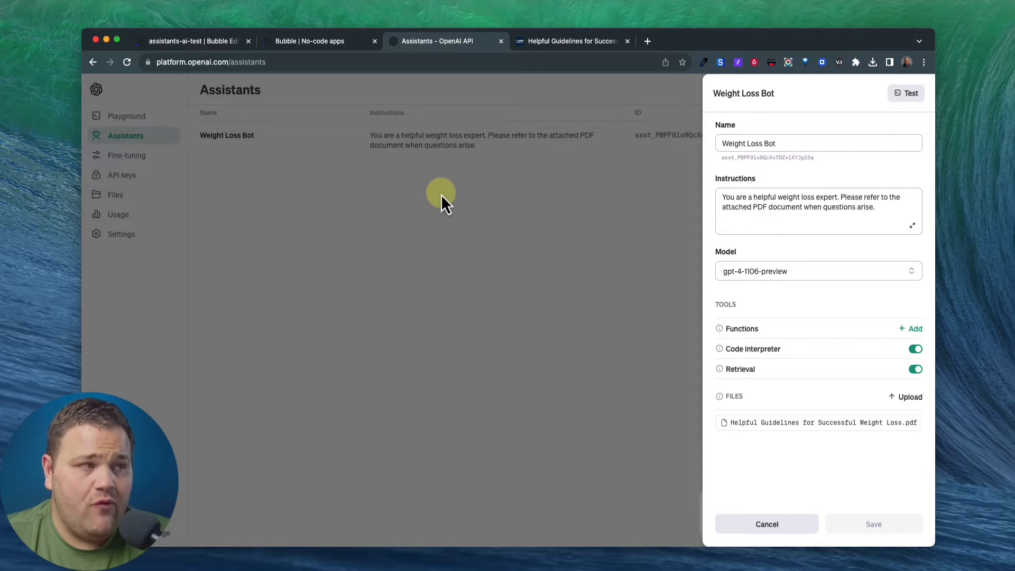
left_click(774, 526)
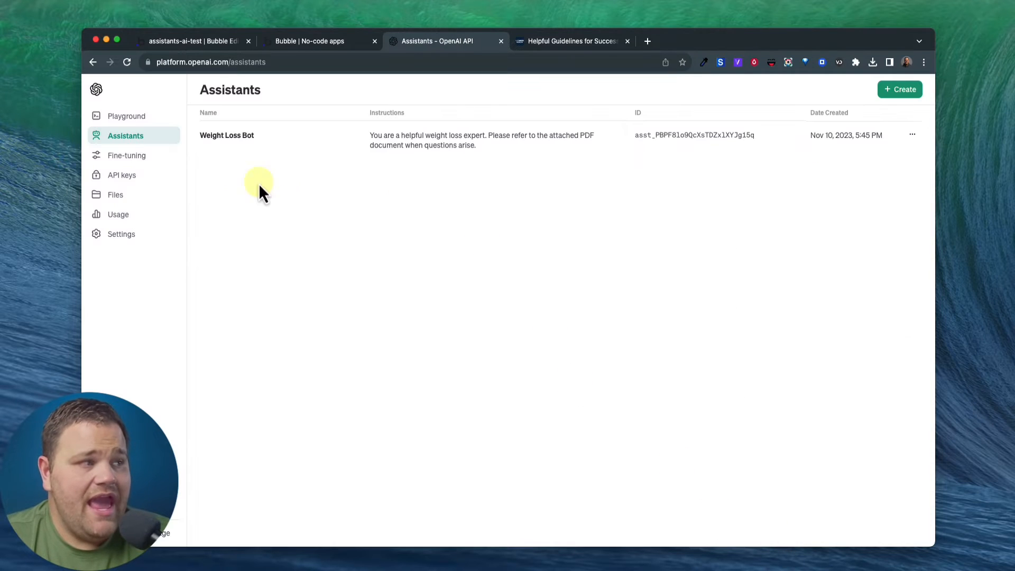
left_click(120, 182)
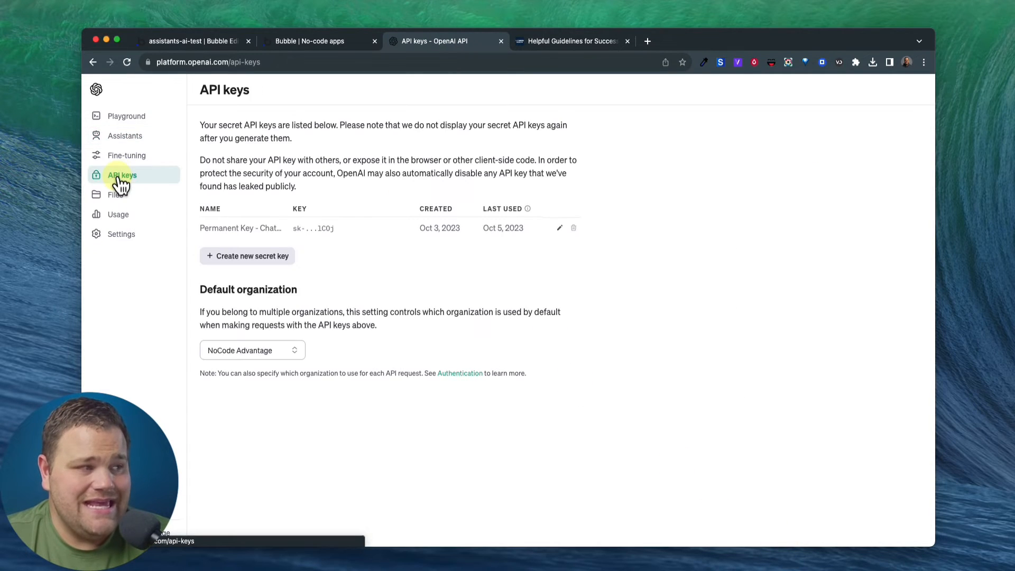
left_click(243, 261)
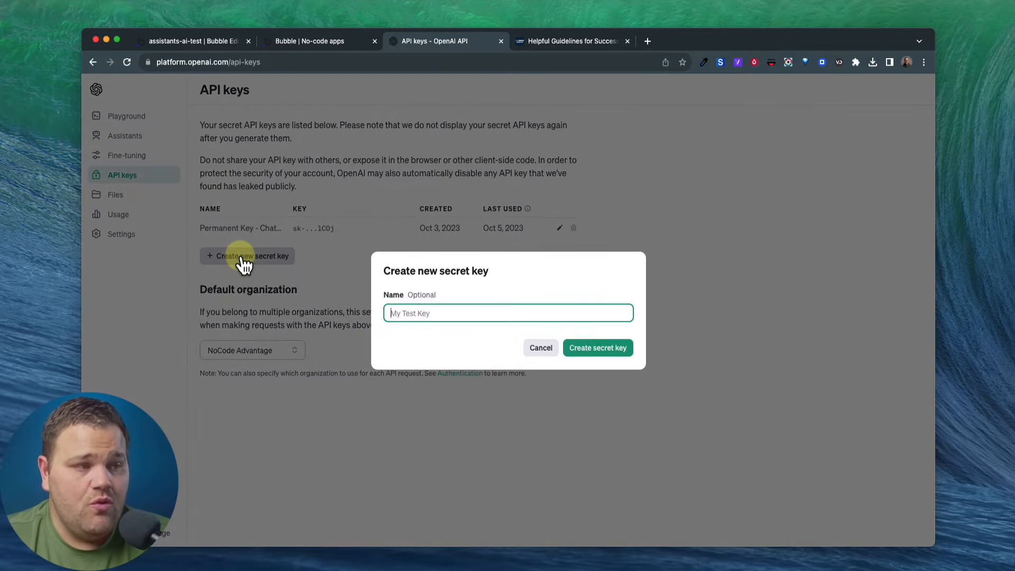
type("Tem")
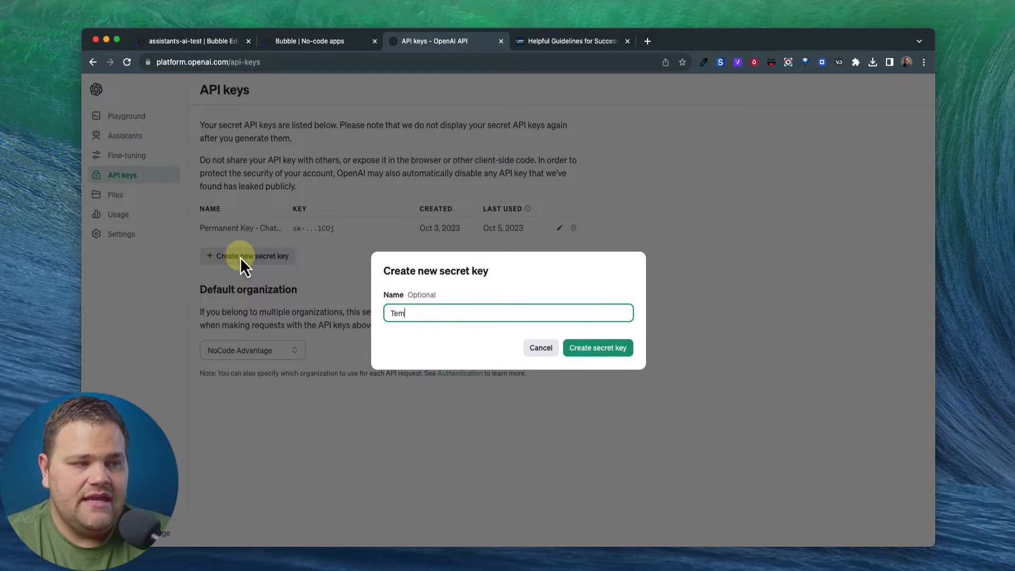
type("porary For Video")
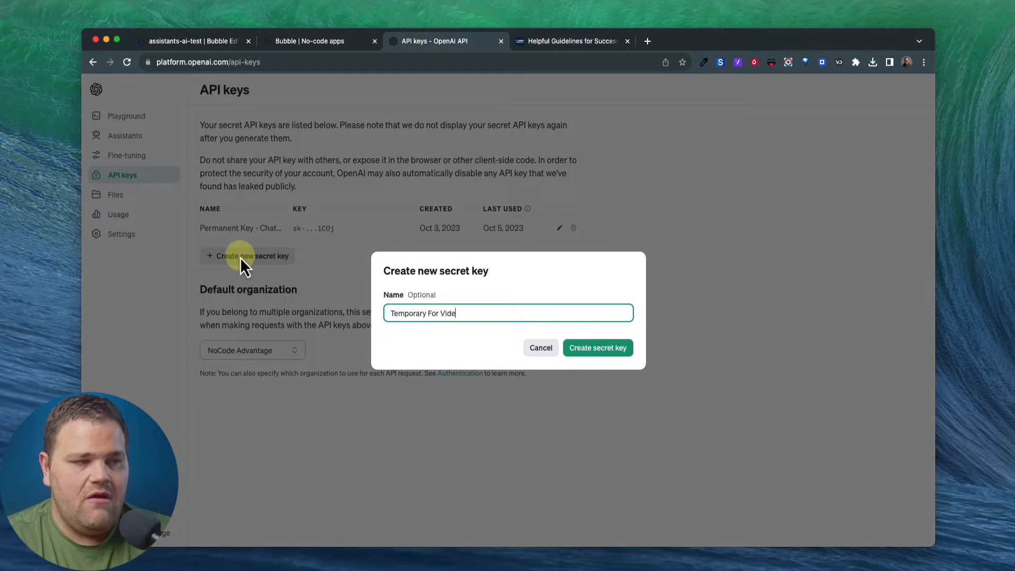
left_click(573, 350)
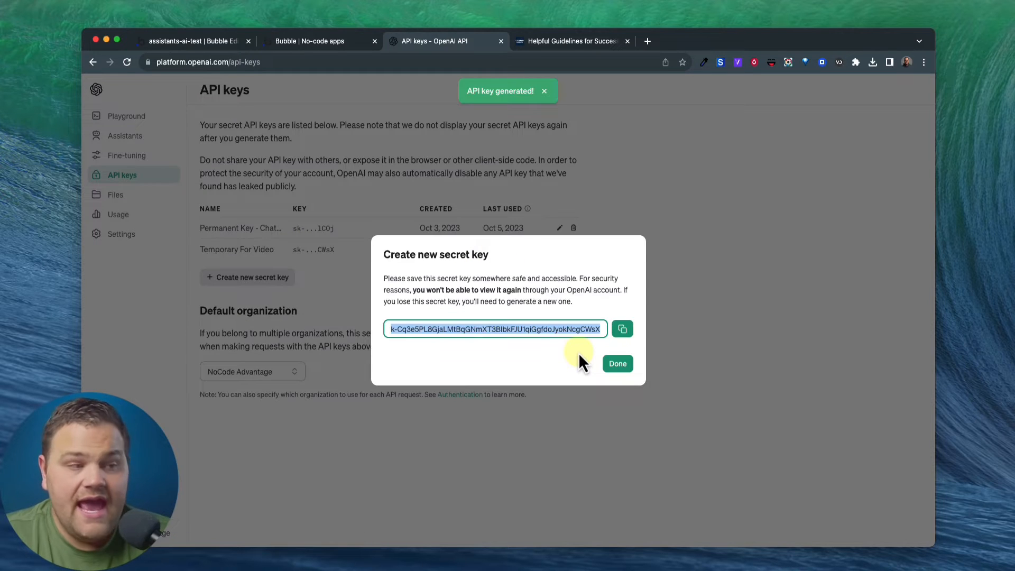
left_click(623, 336)
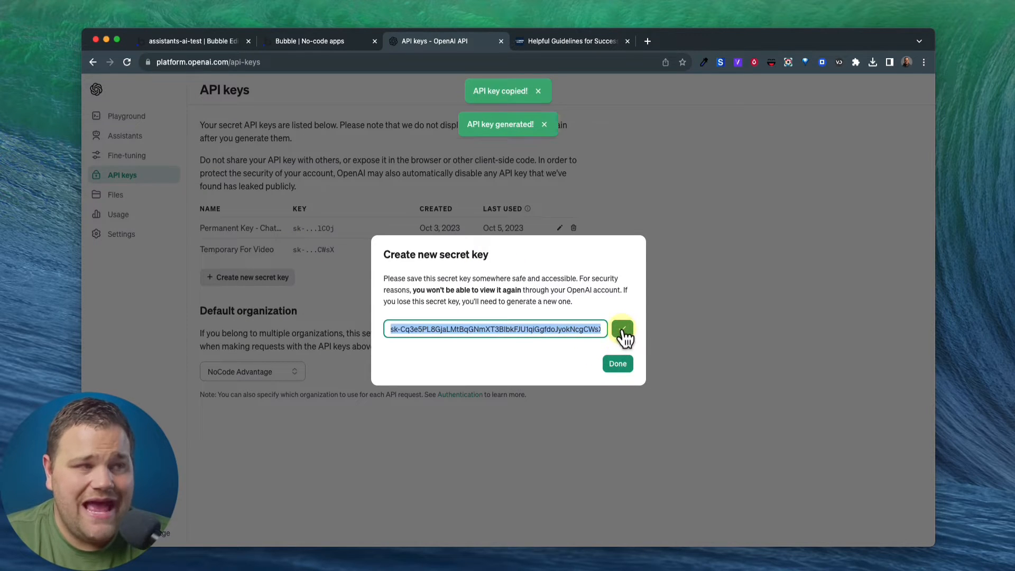
Back in the Bubble plugin settings, fill in the API Key with "Bearer", a space, and the copied secret key.
left_click(205, 45)
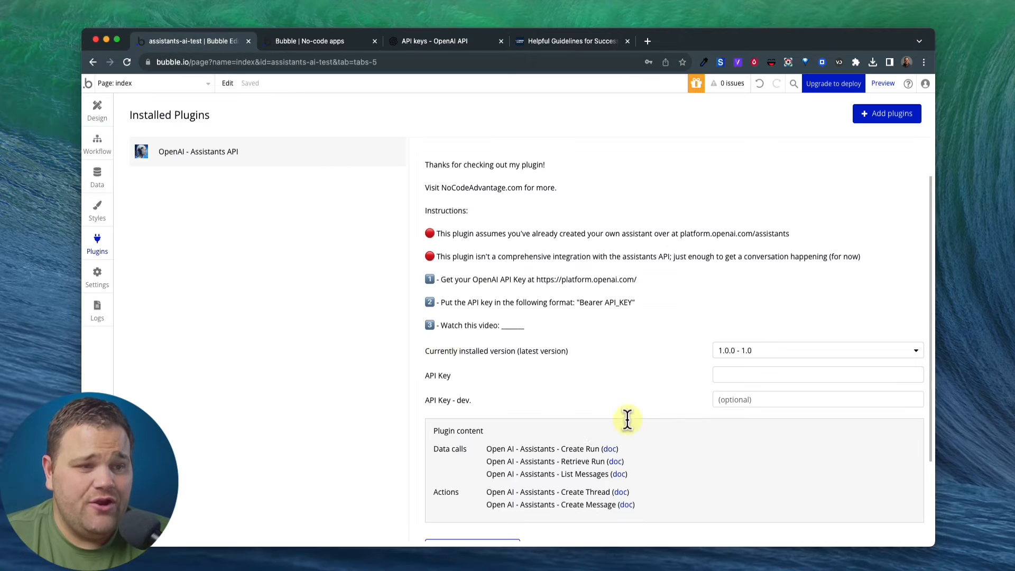
left_click(729, 375)
type("Bearer")
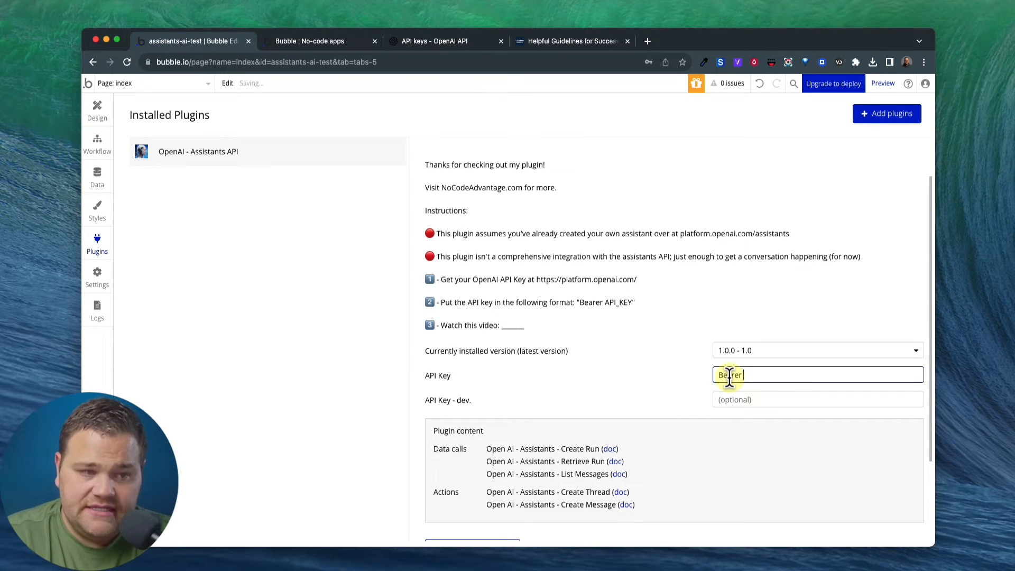
key("super+v")
Fill in the plugin's development API key with "Bearer", a space, and the same secret key.
left_click(751, 399)
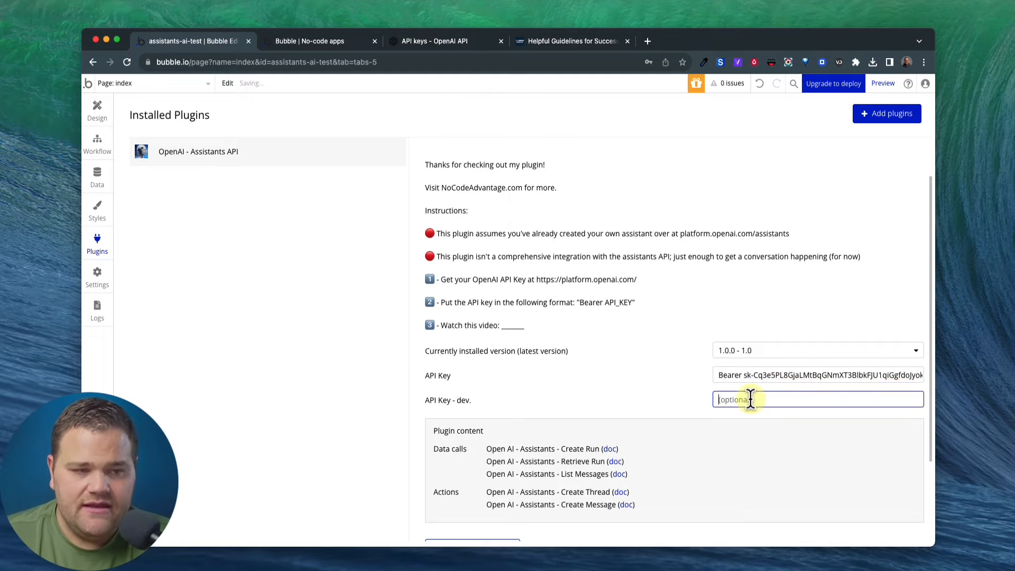
type("Bear")
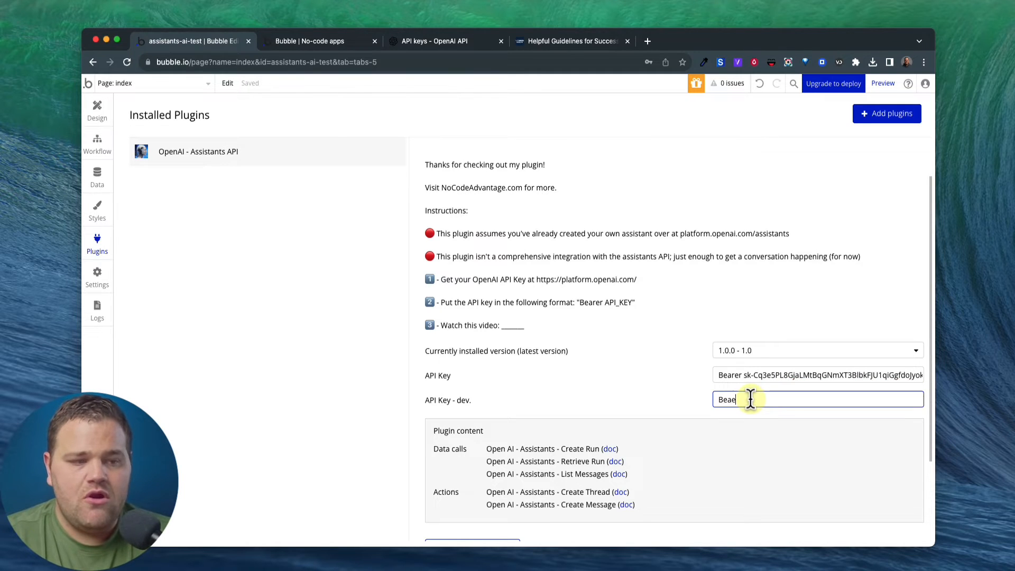
key("BackSpace")
type("rer")
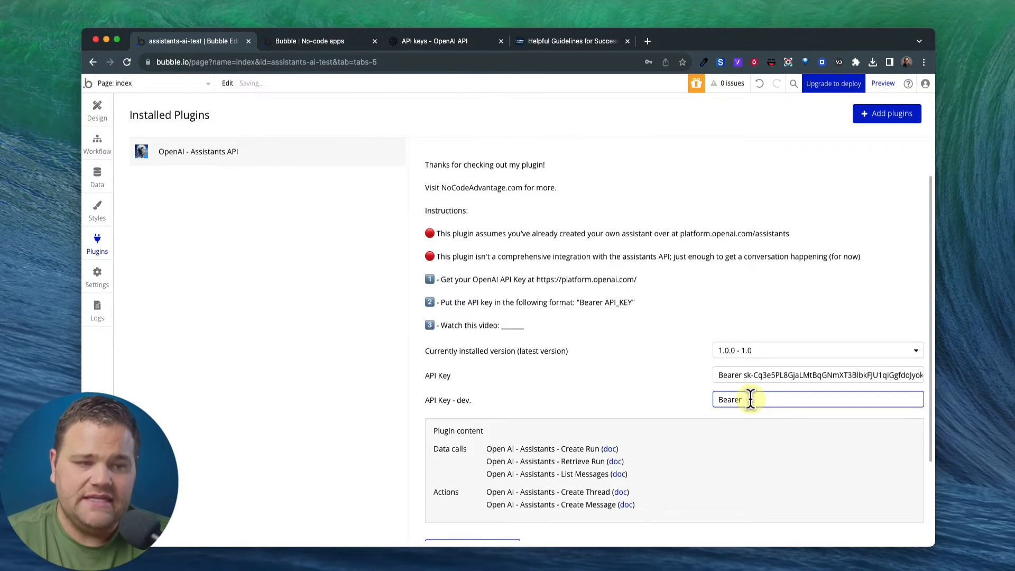
key("super+v")
left_click(640, 387)
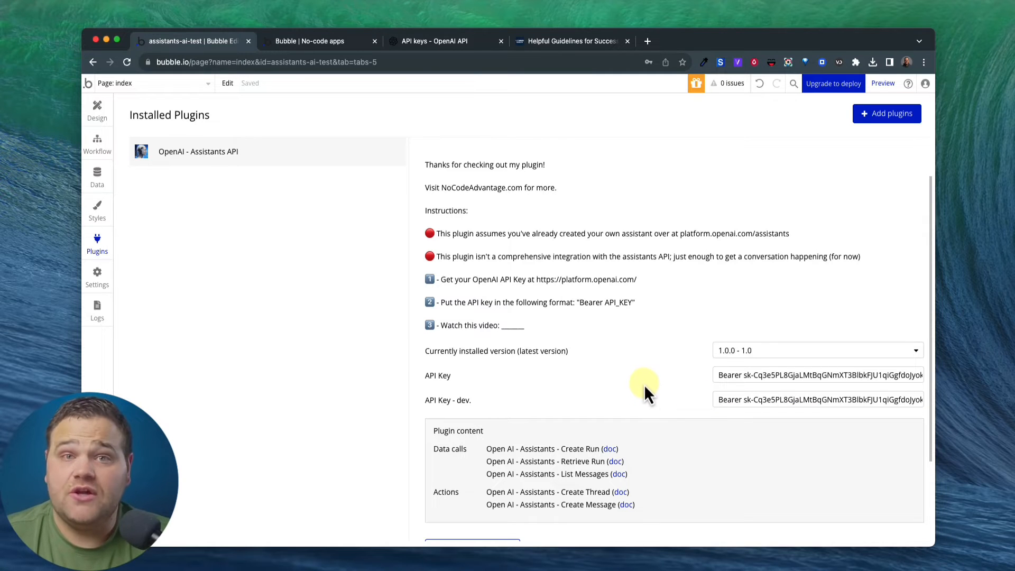
scroll(654, 388, "up", 2)
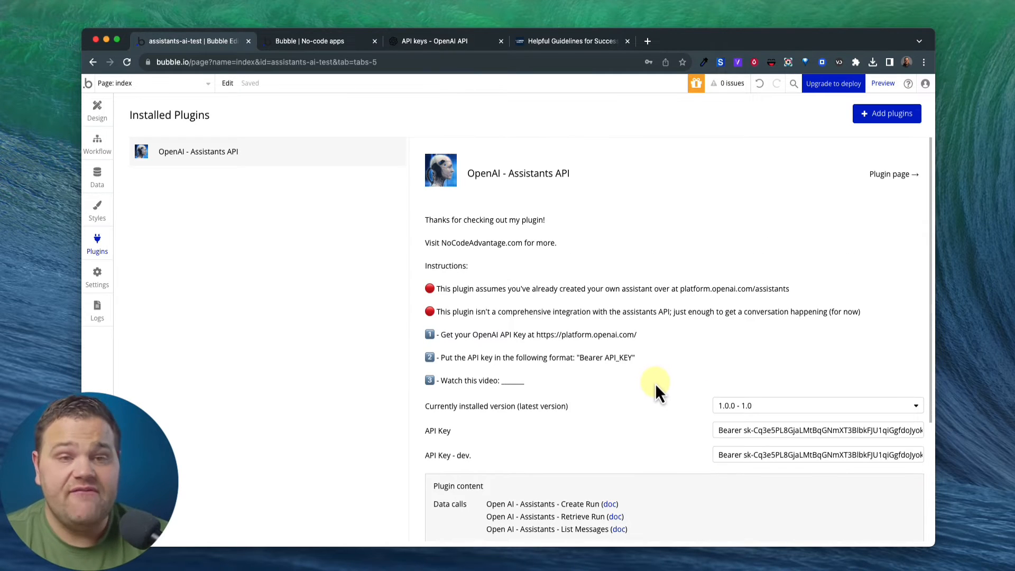
Return to the index page's design view and bring up the Logic Flow document window.
left_click(97, 111)
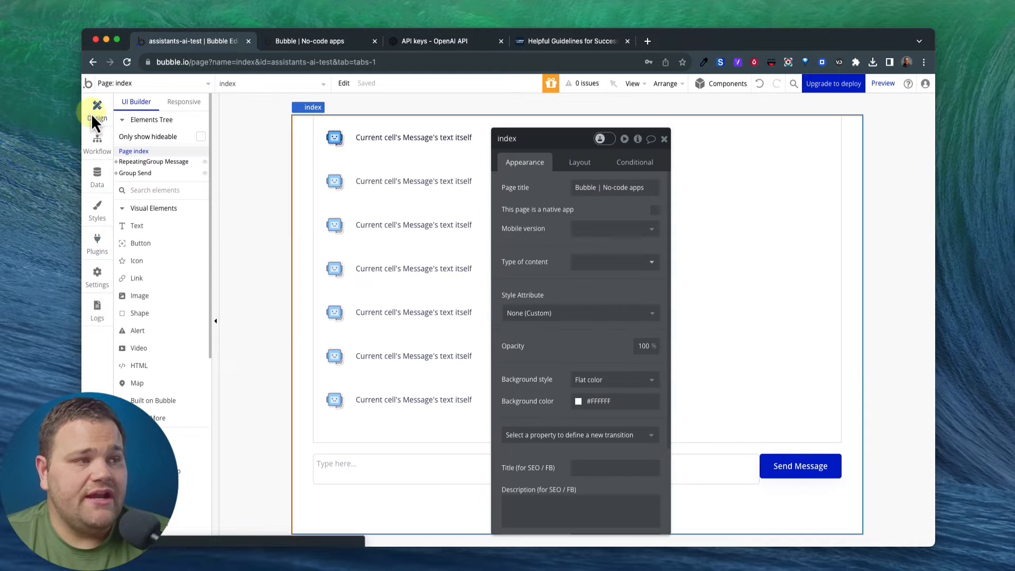
left_click_drag(521, 191, 557, 184)
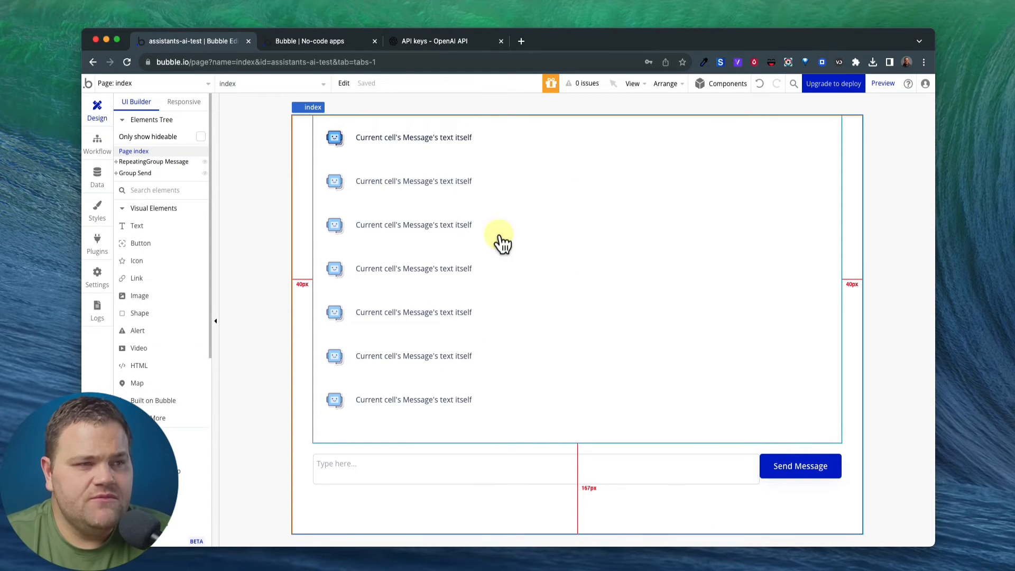
key("ctrl+Up")
left_click(585, 258)
scroll(543, 228, "up", 1)
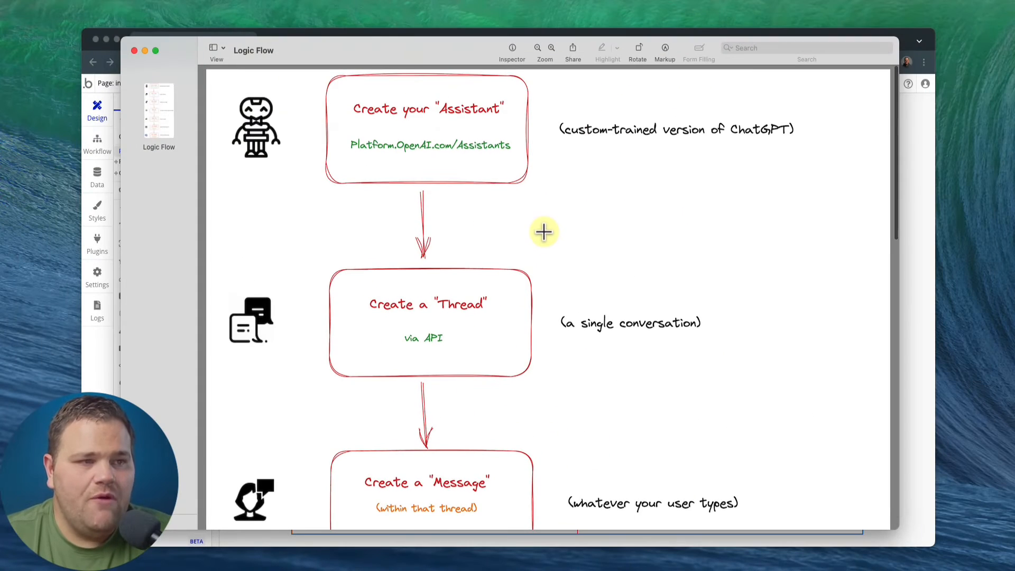
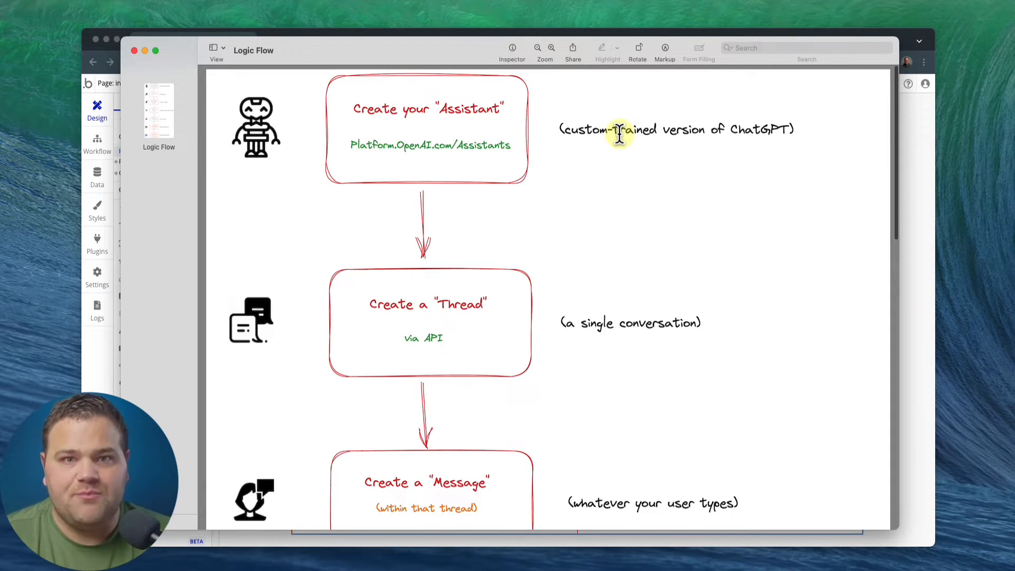
Review the Logic Flow diagram's stages for creating a thread, a message and a run, and for retrieving that run.
scroll(600, 162, "down", 2)
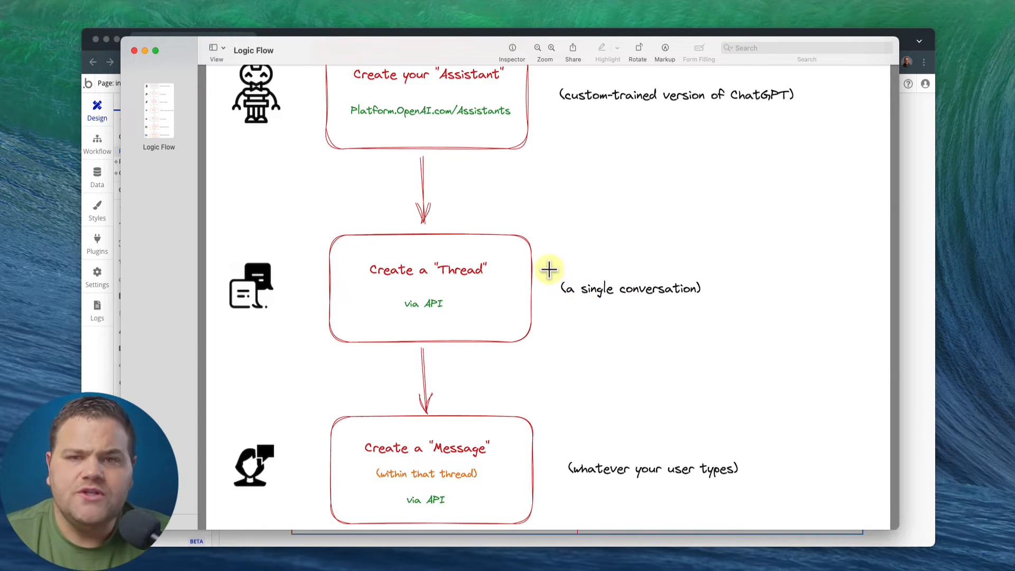
scroll(549, 270, "down", 10)
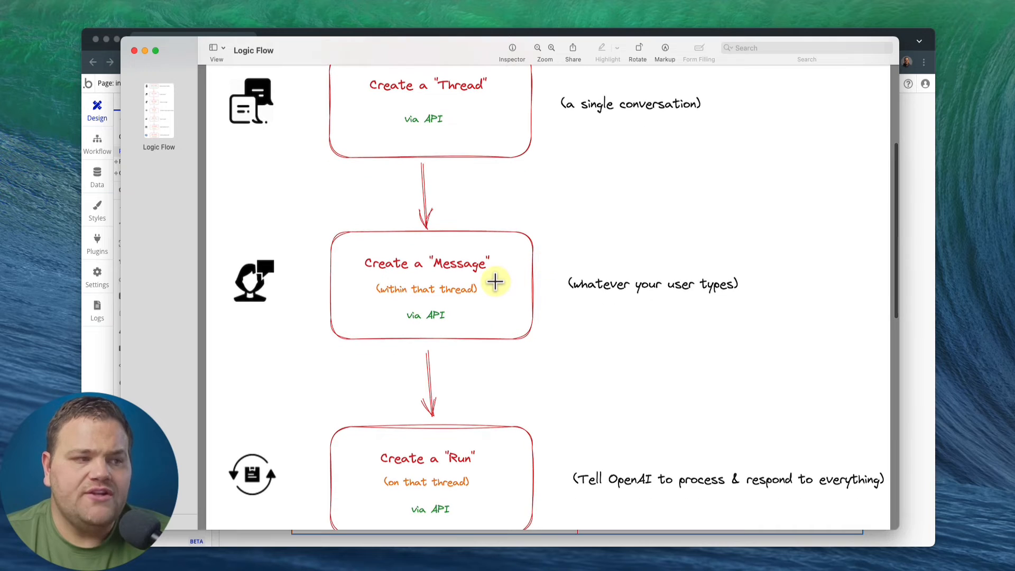
left_click_drag(479, 288, 374, 288)
left_click(508, 287)
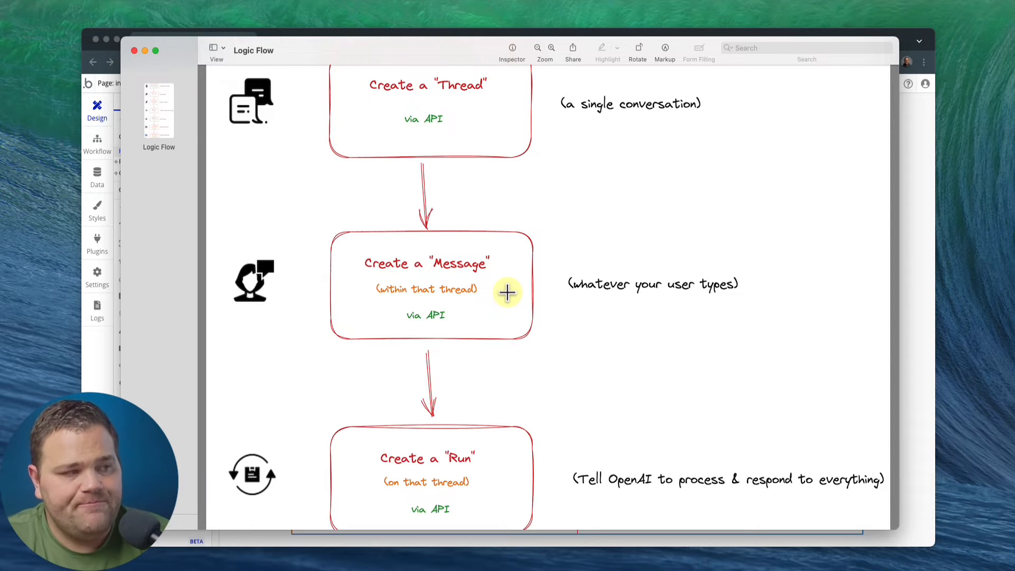
scroll(507, 293, "down", 5)
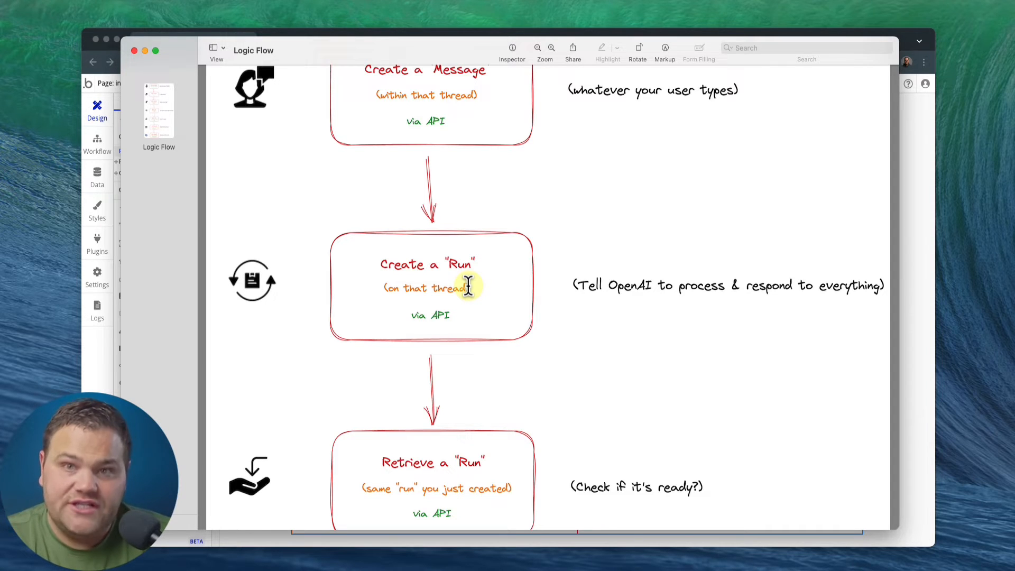
scroll(480, 283, "down", 5)
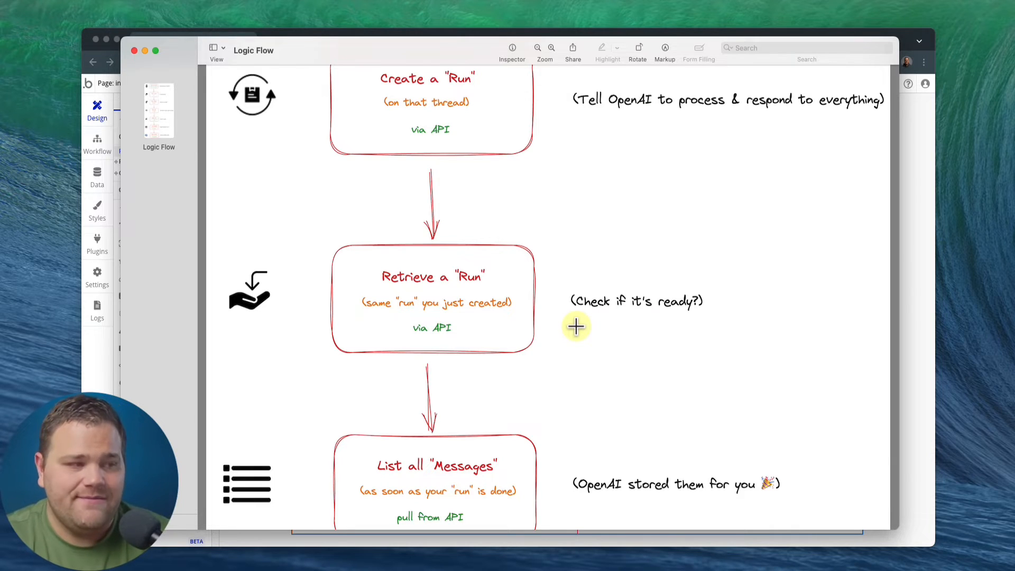
scroll(528, 290, "down", 1)
scroll(501, 290, "down", 5)
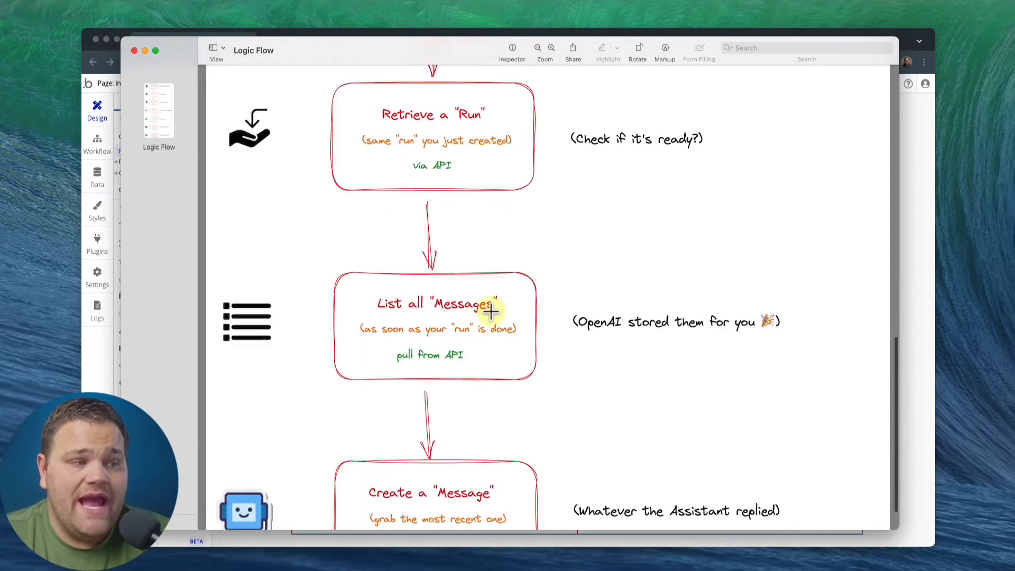
Examine the diagram's stages for listing all messages and creating a message from the Assistant's reply, and skim the whole flow again.
scroll(491, 312, "down", 1)
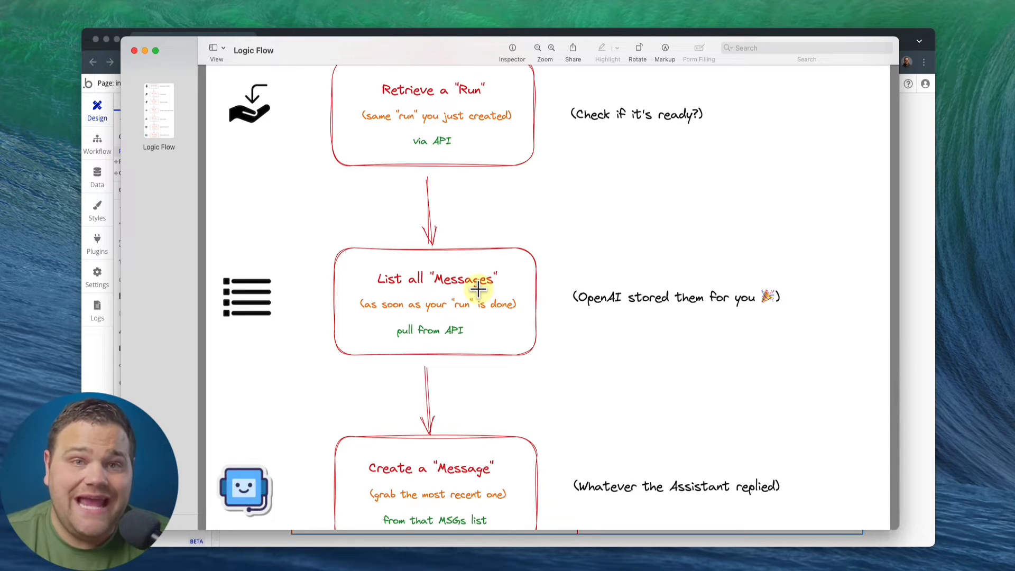
left_click_drag(573, 296, 736, 345)
left_click(736, 344)
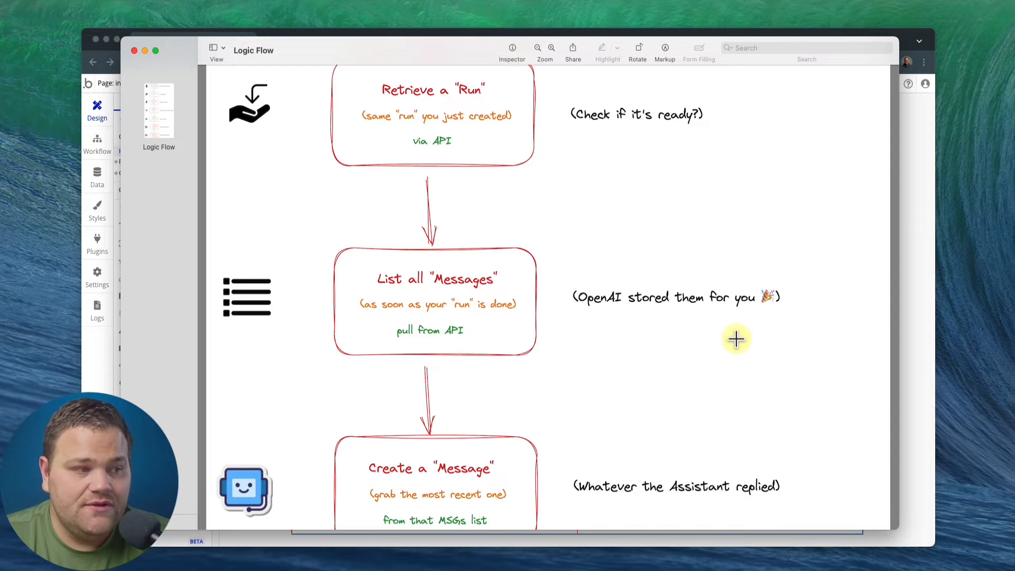
scroll(733, 341, "down", 1)
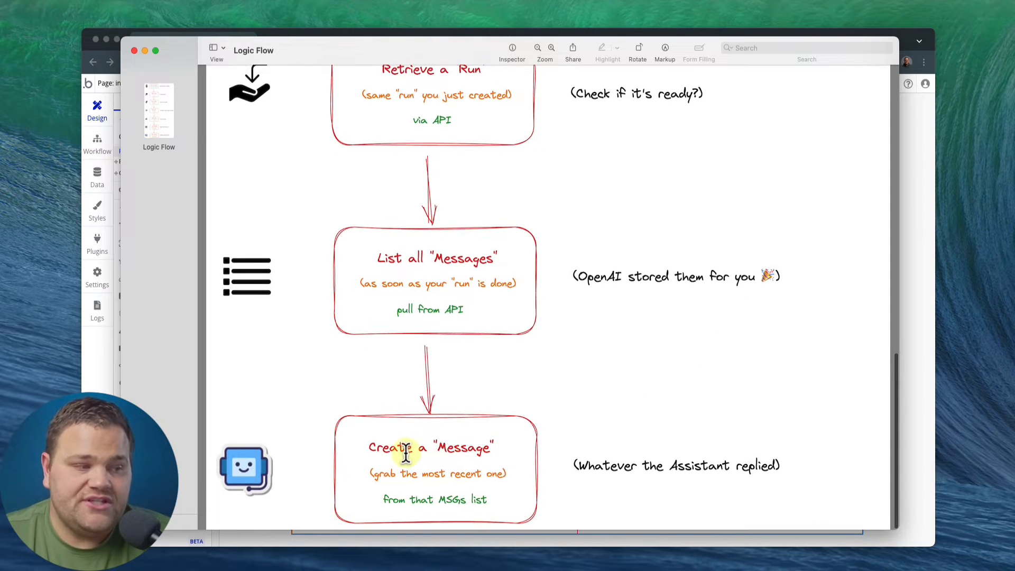
left_click_drag(371, 446, 465, 458)
left_click(472, 464)
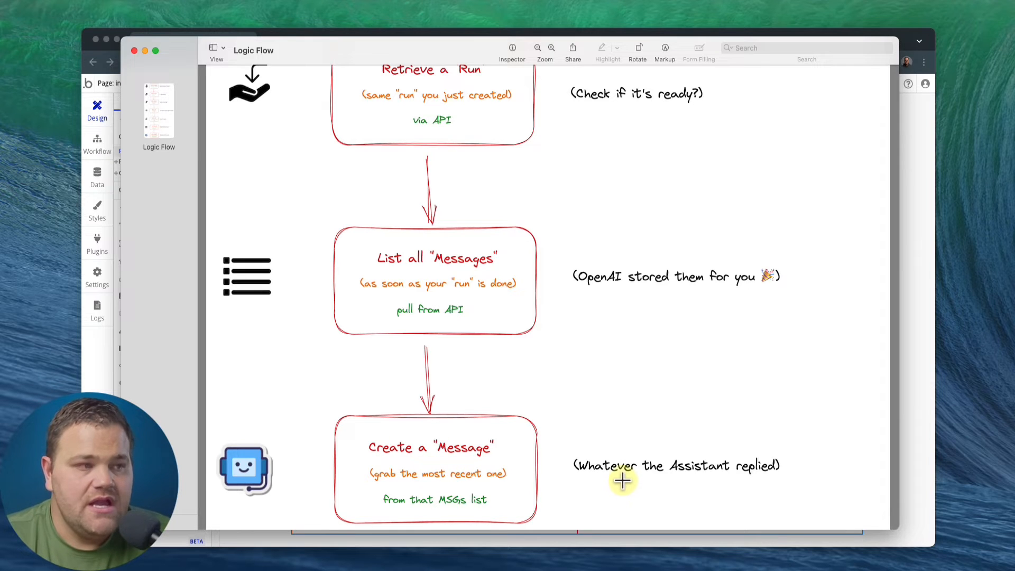
scroll(623, 479, "down", 2)
scroll(623, 464, "up", 15)
scroll(623, 464, "down", 15)
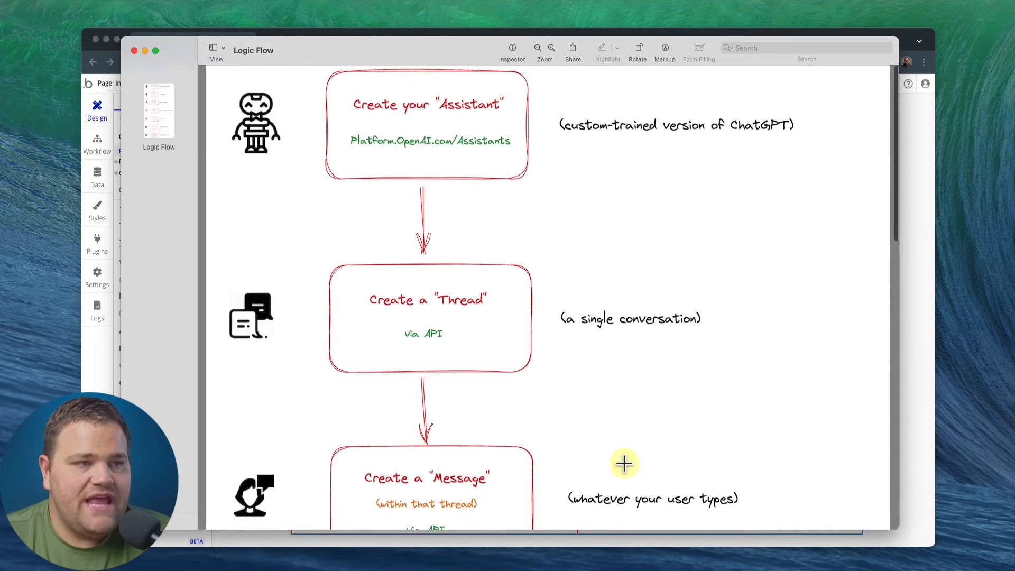
scroll(625, 463, "up", 15)
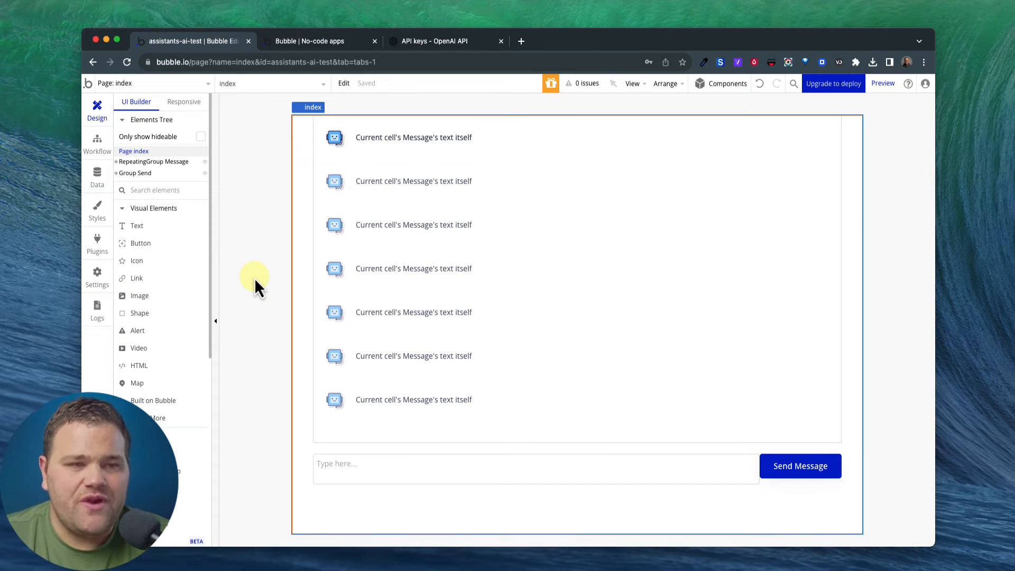
In the Bubble app's database, create a new data type named "Thread".
left_click(97, 182)
left_click(155, 124)
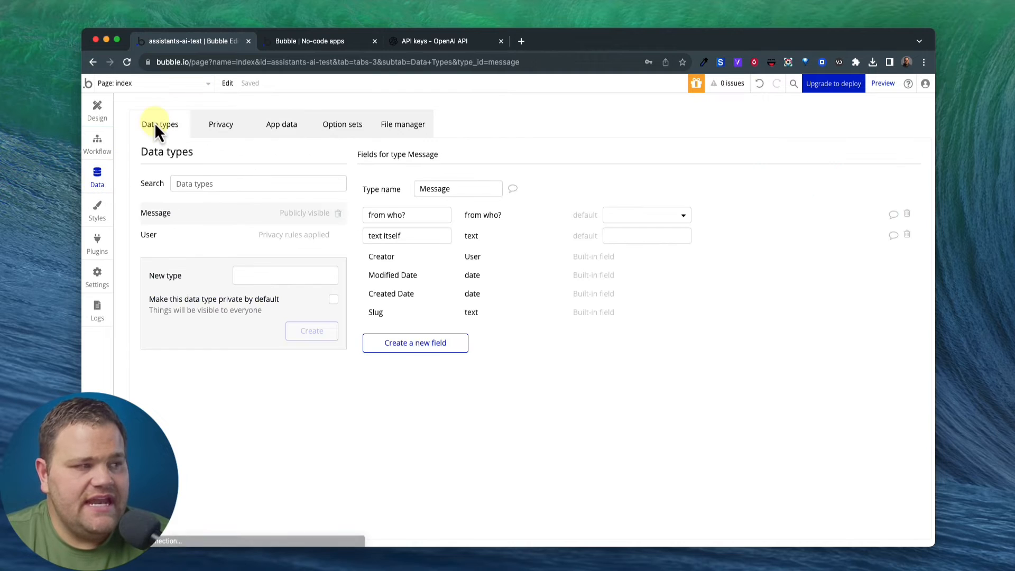
left_click(264, 275)
type("Thread")
key("Return")
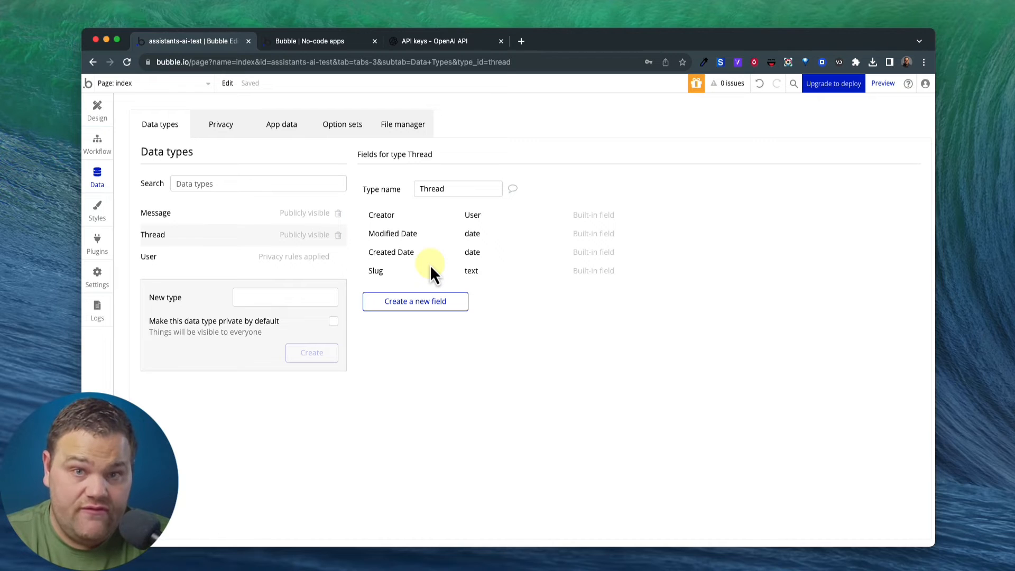
Add a text field named "open_ai ID" to the Thread data type.
left_click(443, 300)
type("open_ai ")
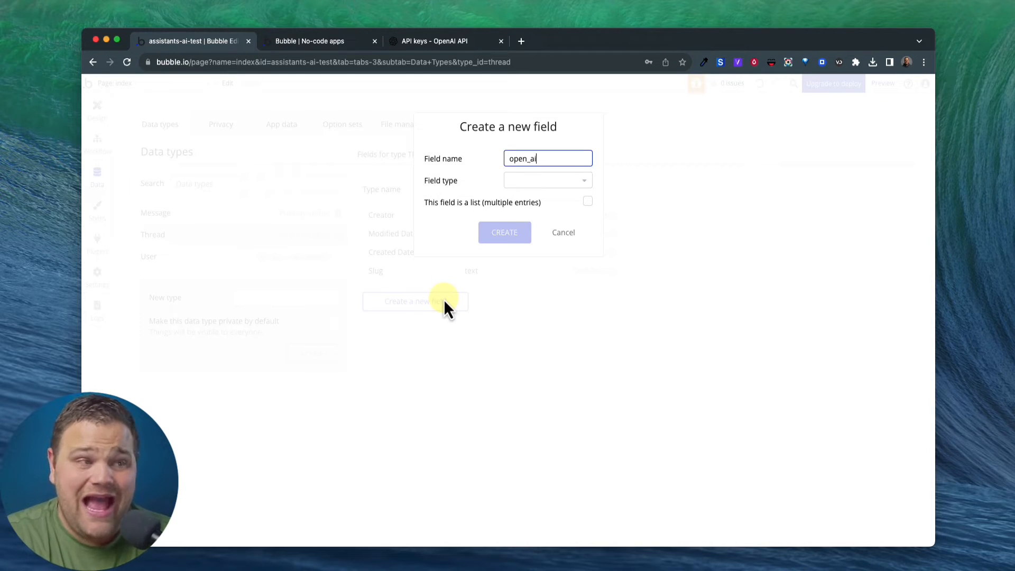
type("ID")
left_click(506, 181)
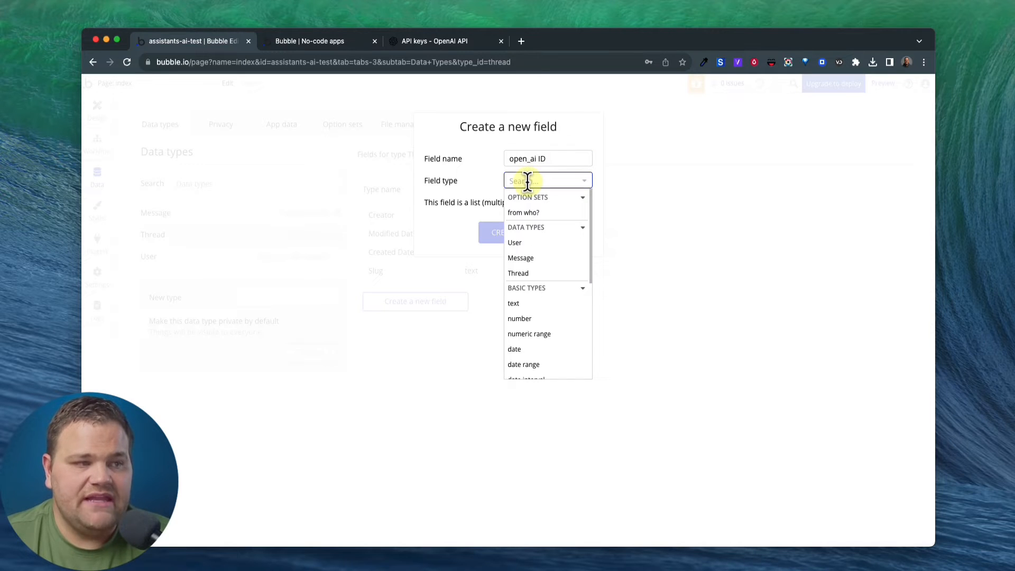
left_click(526, 304)
left_click(511, 232)
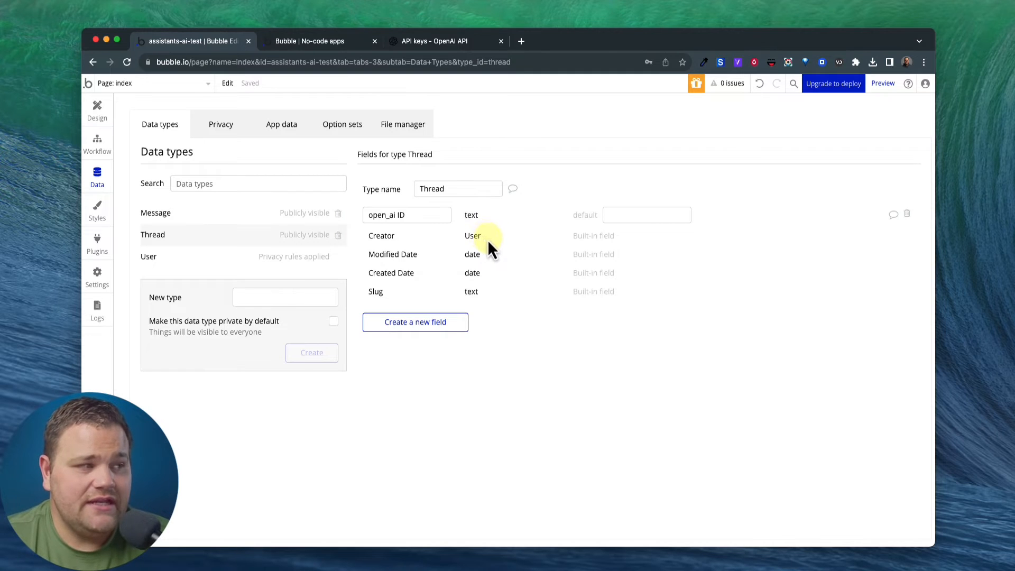
Add a field named "thread" of type Thread to the Message data type.
left_click(197, 211)
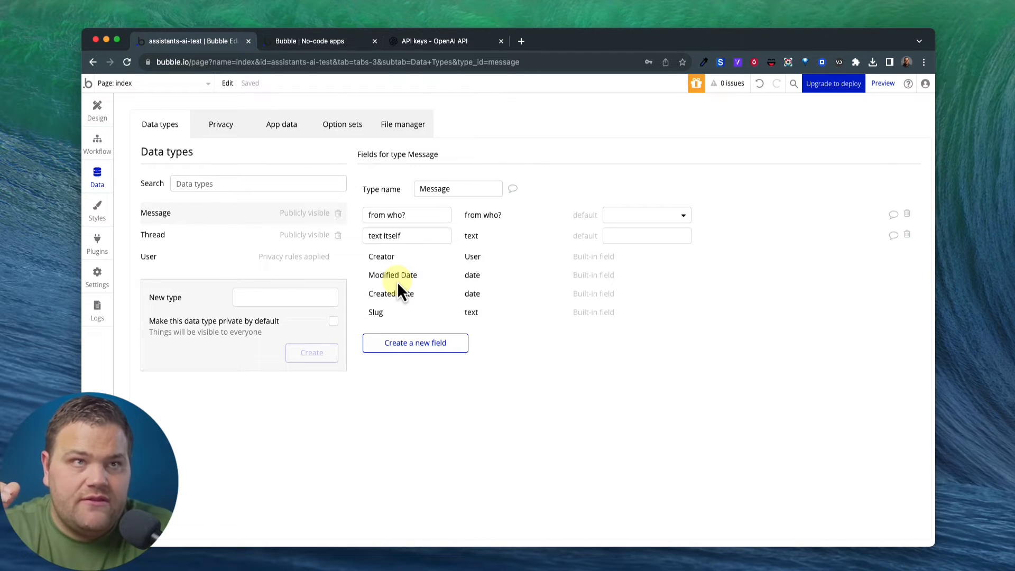
left_click(405, 343)
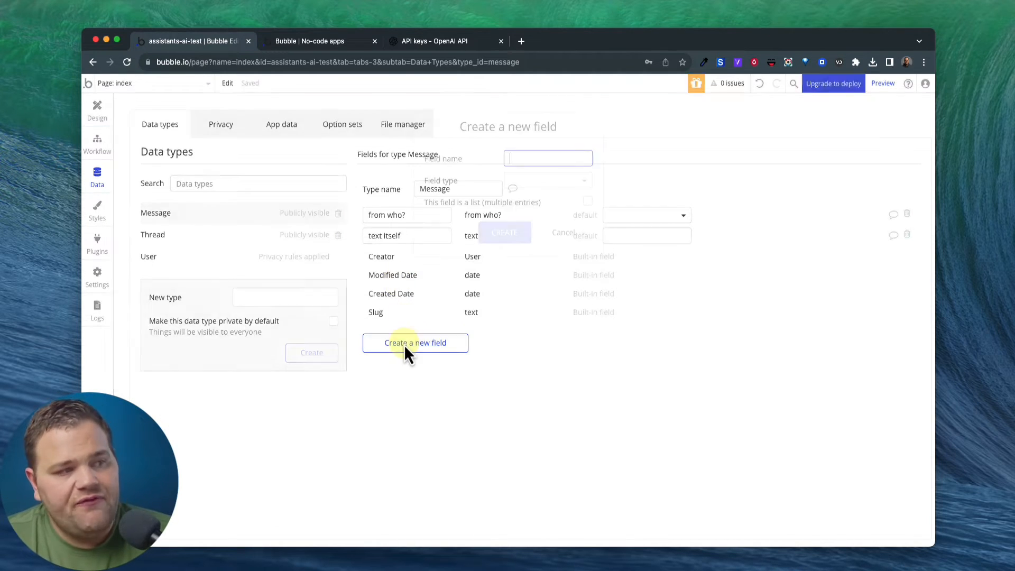
type("thread")
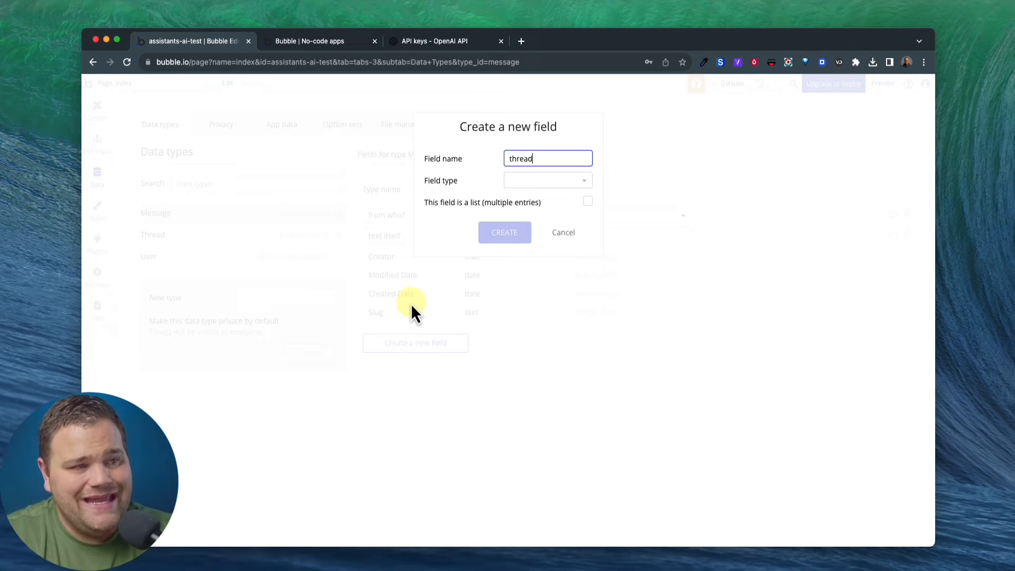
left_click(534, 180)
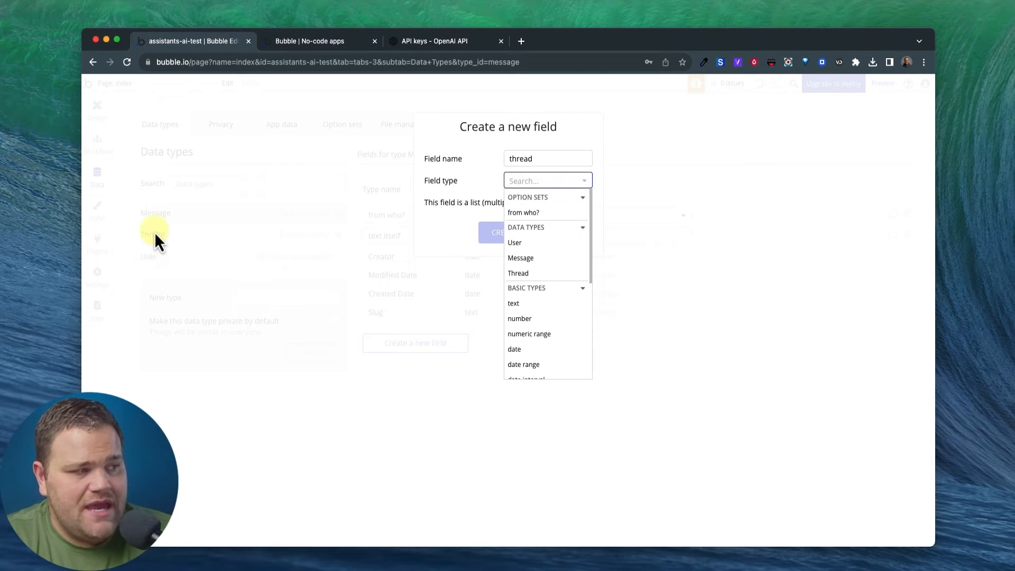
left_click(524, 273)
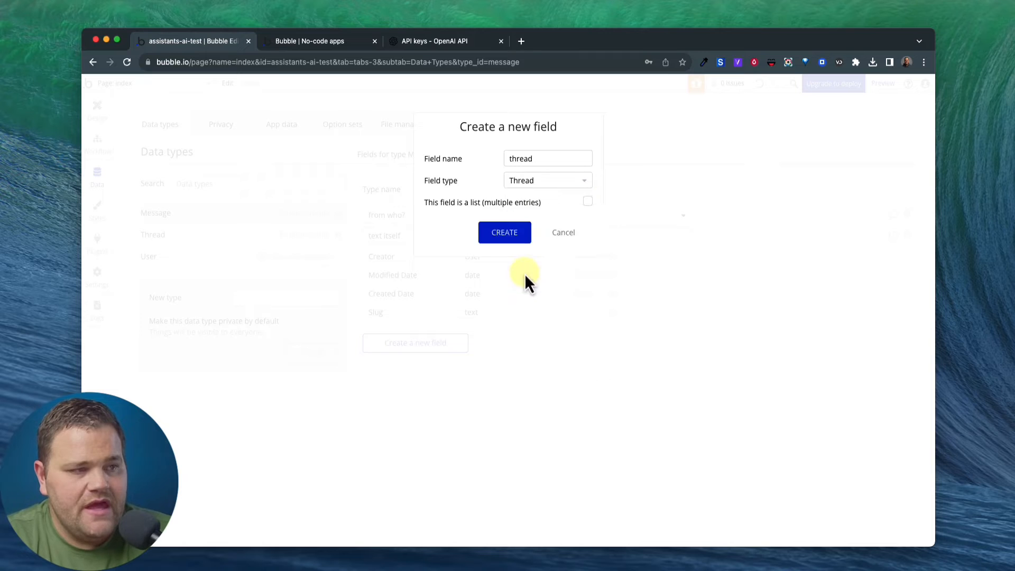
left_click(504, 233)
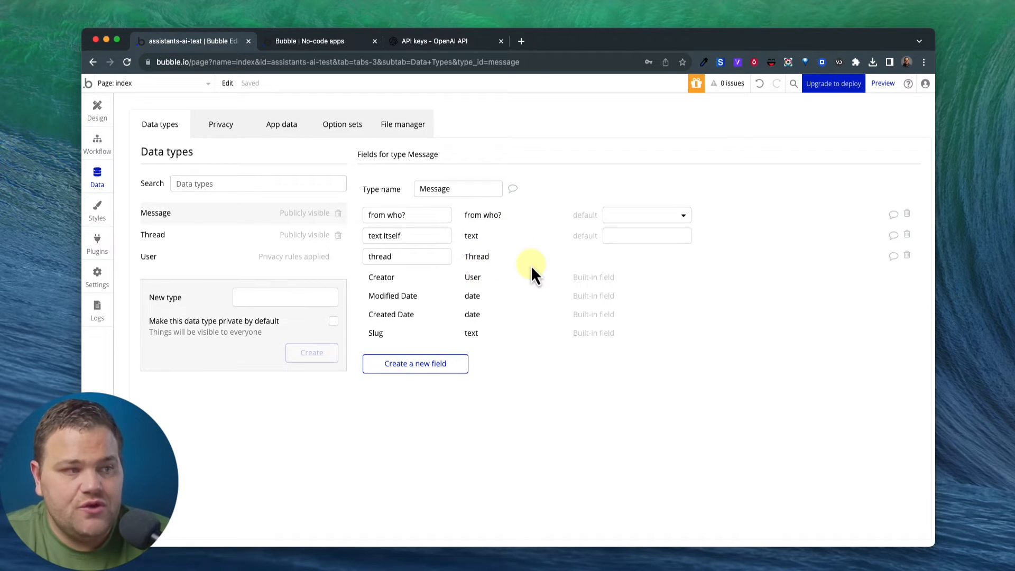
Set the index page's type of content to Thread in its page properties.
left_click(97, 111)
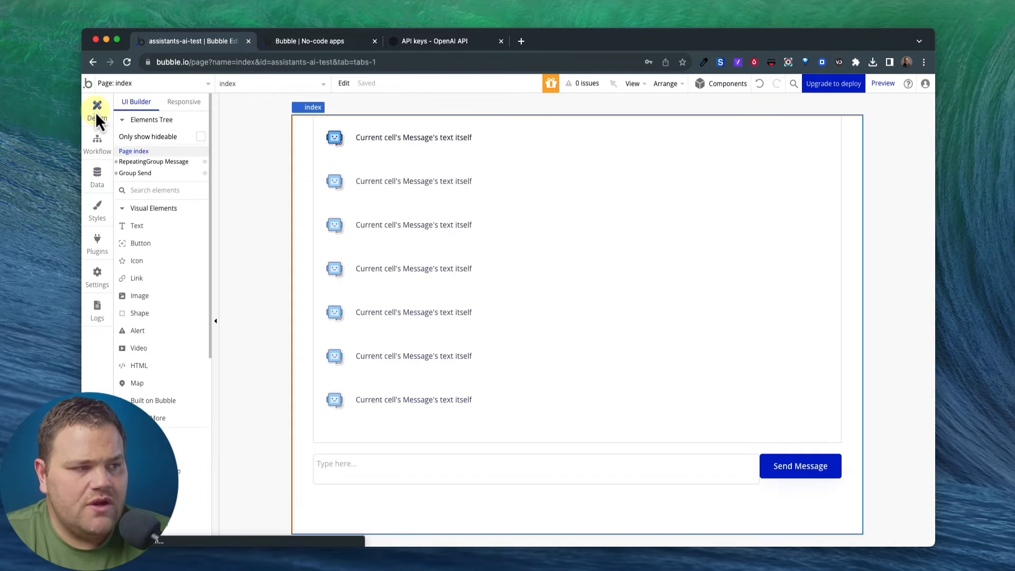
double_click(258, 211)
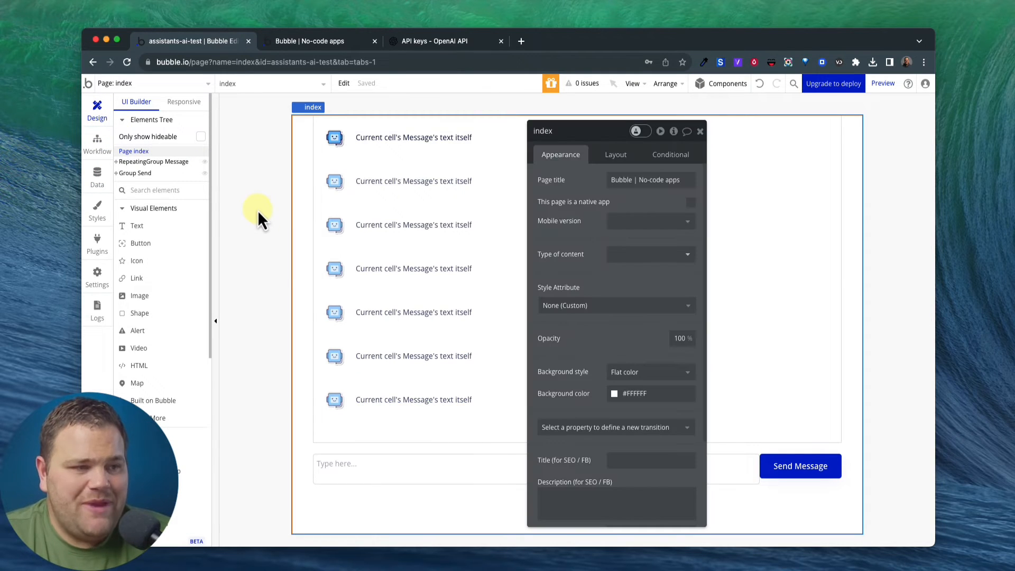
left_click(624, 254)
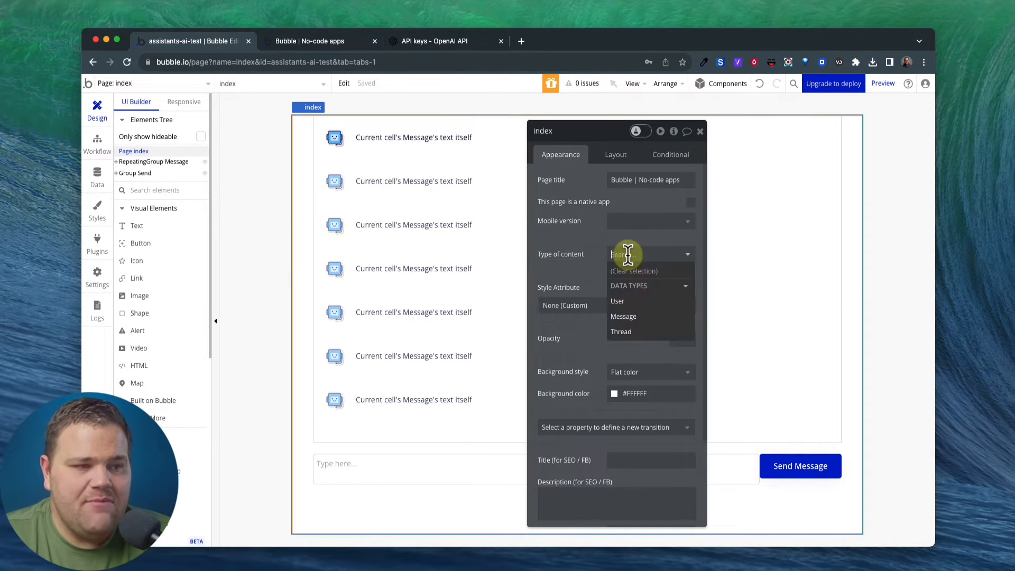
left_click(633, 334)
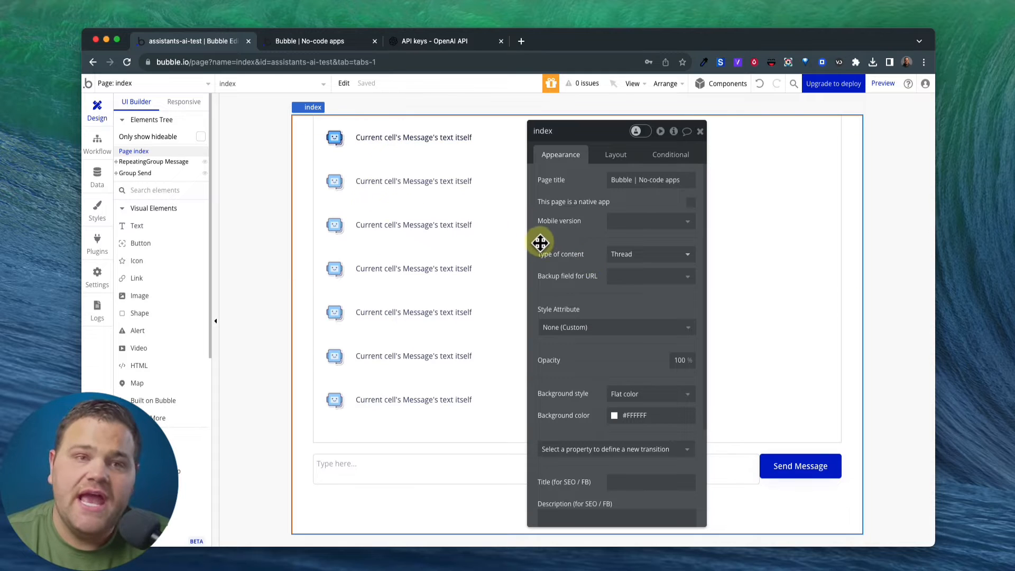
Open the database's app data with the stored Message entries.
left_click(106, 182)
left_click(270, 131)
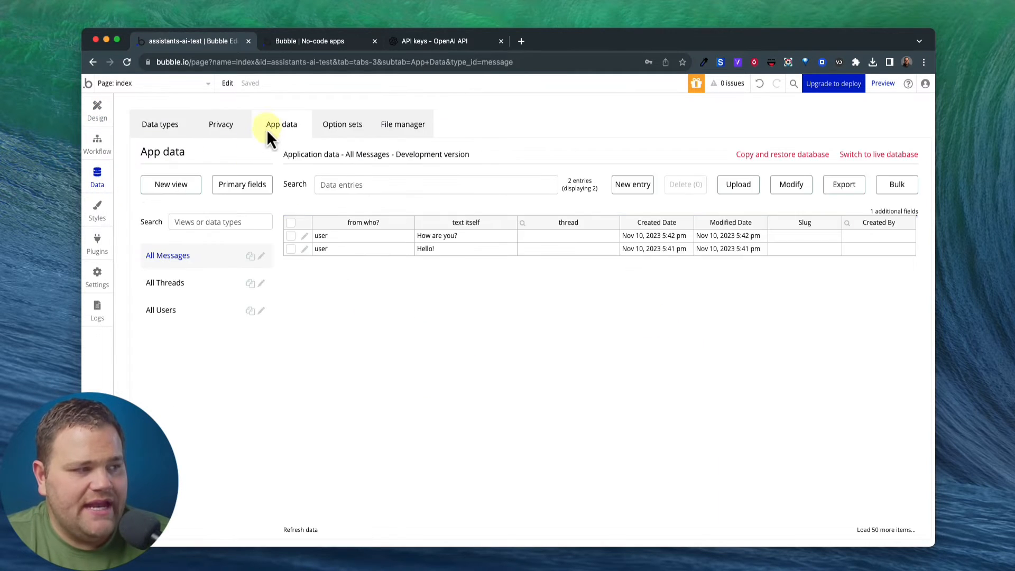
Look at the All Threads entries and their columns in the development database.
left_click(186, 282)
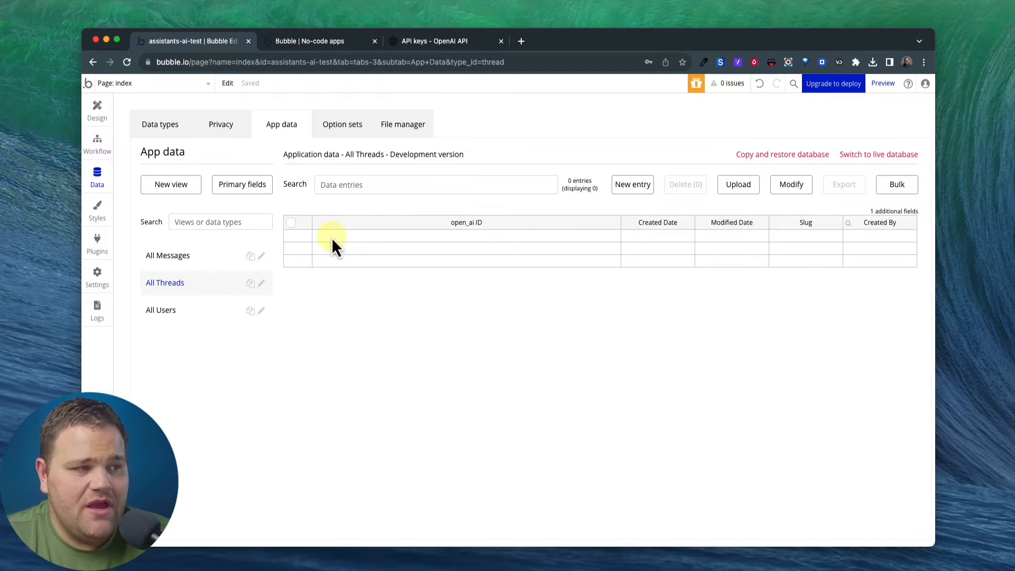
left_click_drag(332, 236, 808, 267)
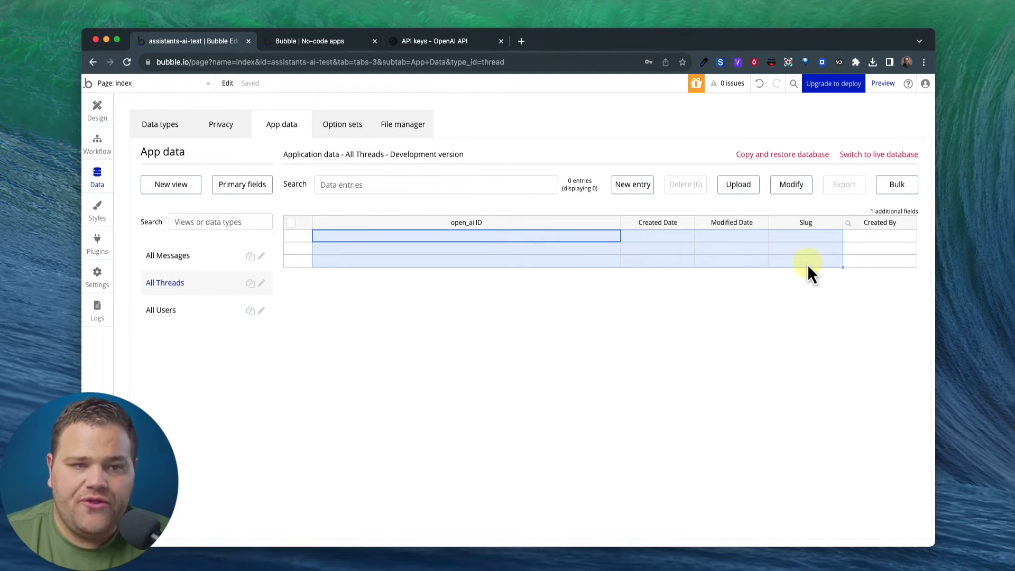
left_click(779, 262)
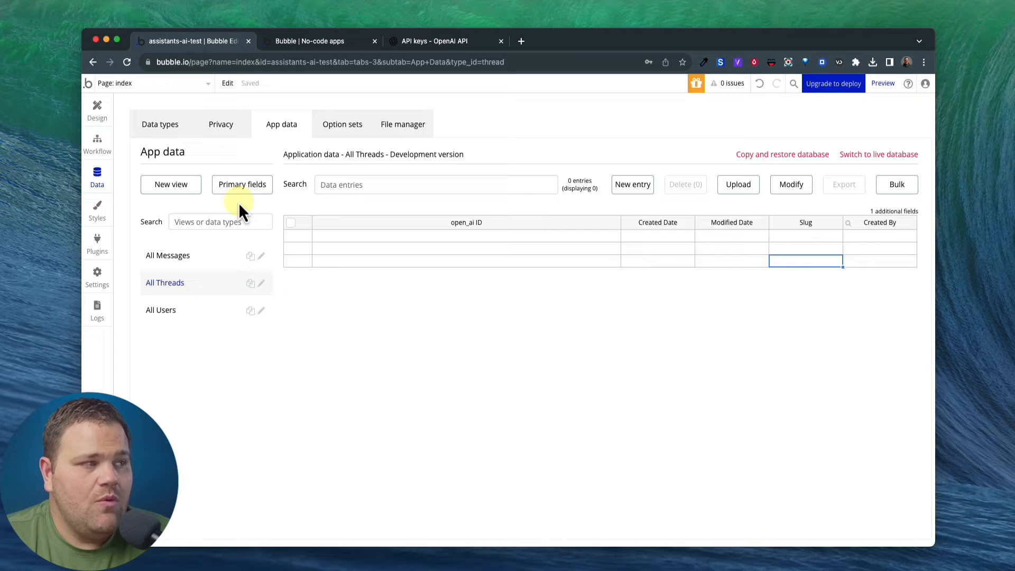
Add a "Page is loaded" event to the index page's workflows.
left_click(97, 112)
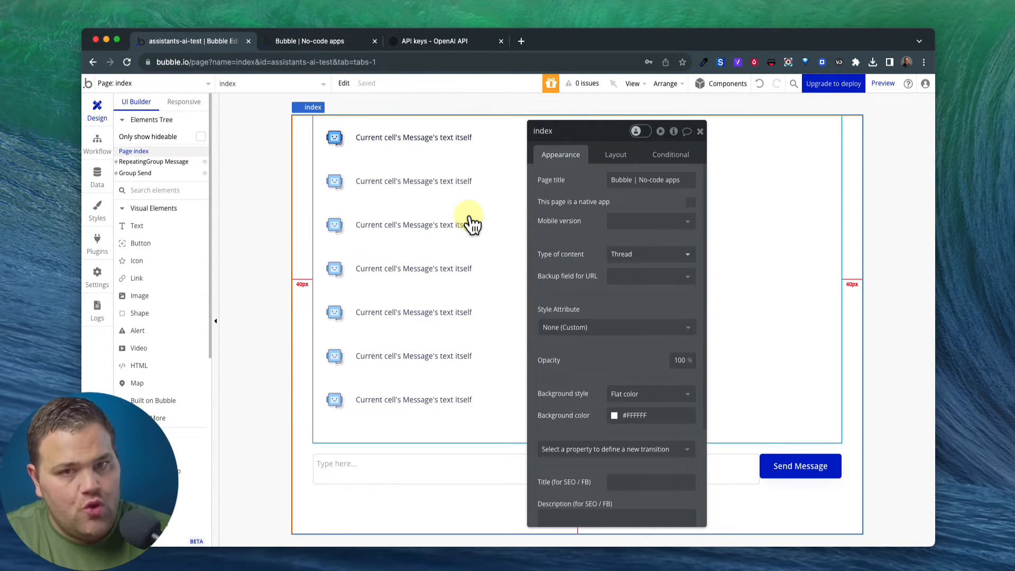
left_click(97, 148)
left_click(263, 159)
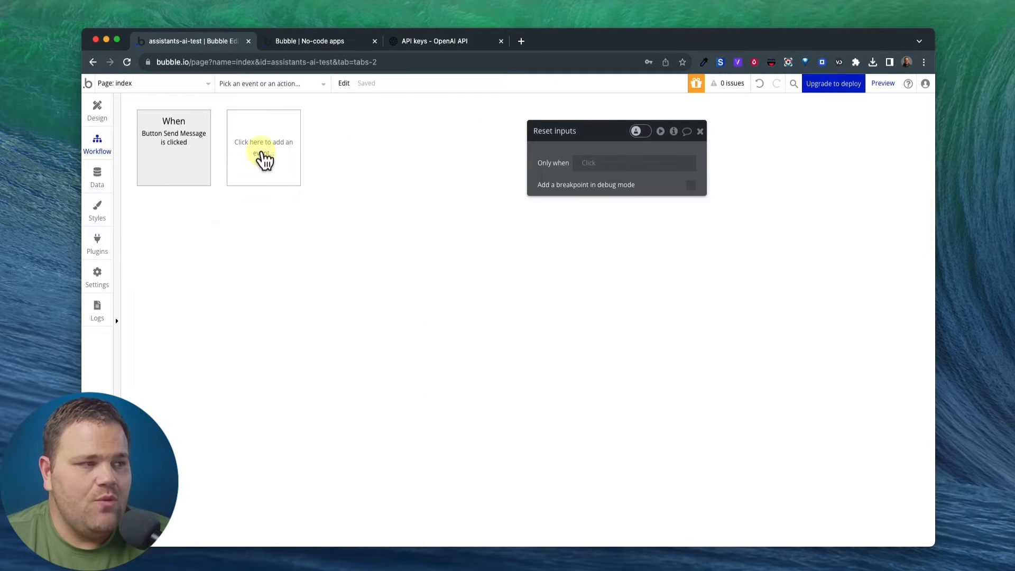
left_click(342, 221)
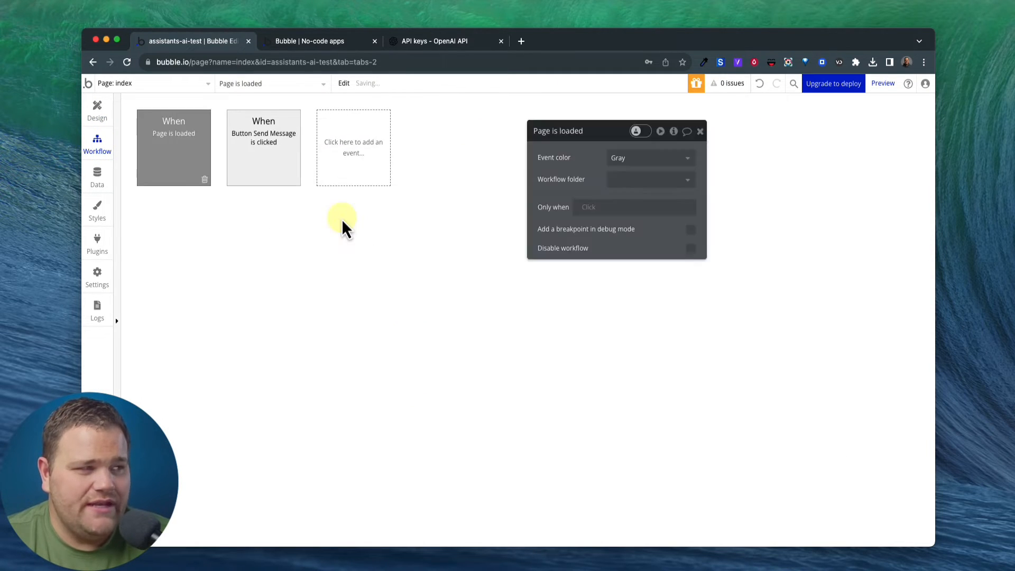
Restrict the page-load event to run only when the current page's Thread is empty.
left_click(588, 207)
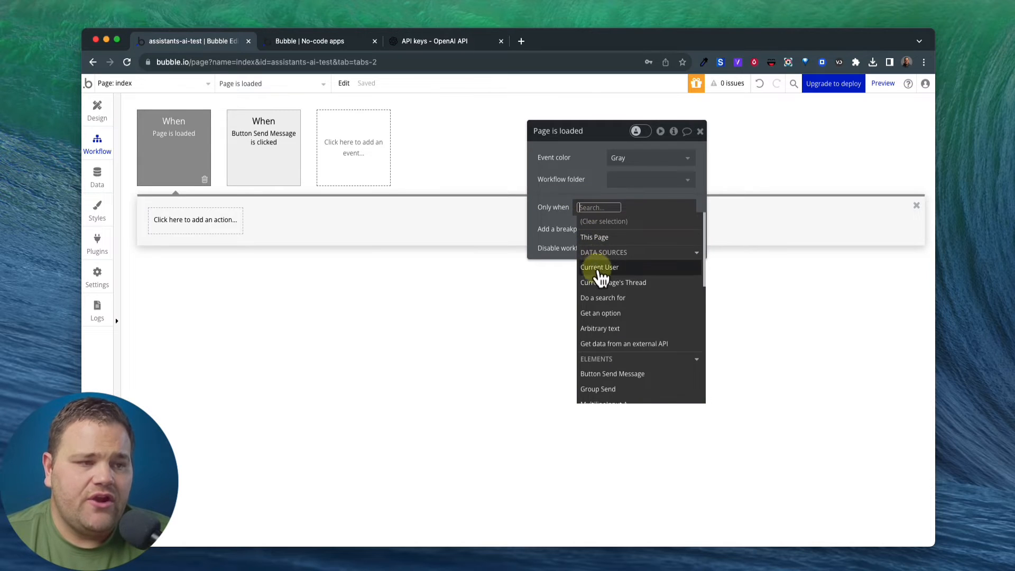
left_click(601, 282)
type("em")
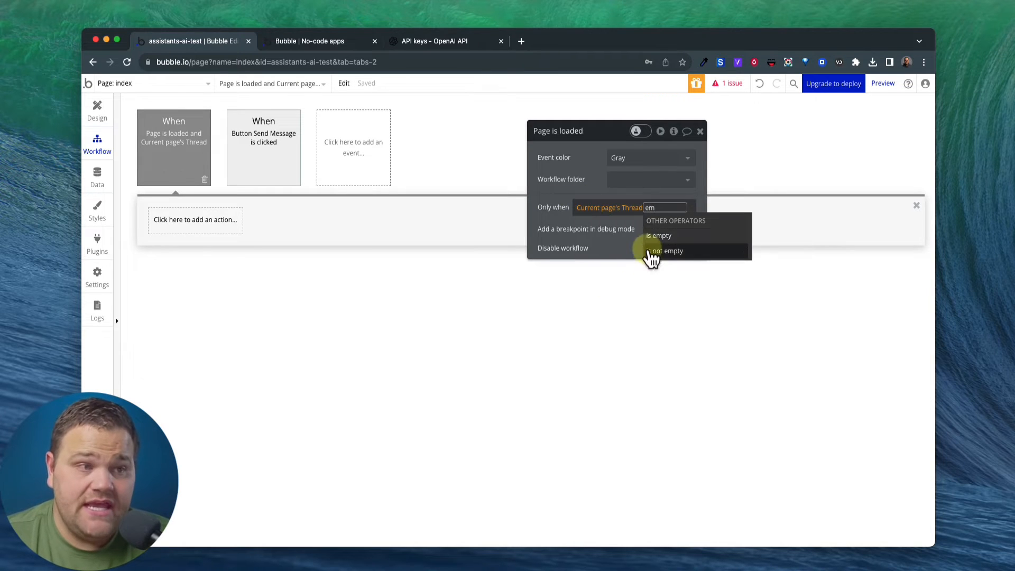
left_click(647, 236)
left_click(604, 190)
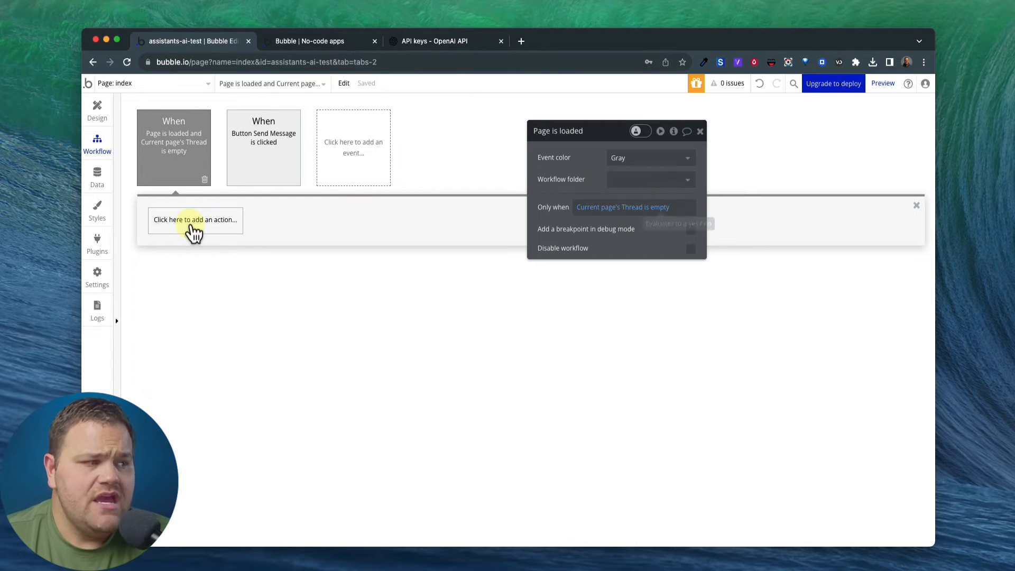
Add a Create a new thing action of type Thread with an open_ai ID field to the page-load workflow.
left_click(187, 226)
type("crea")
left_click(186, 277)
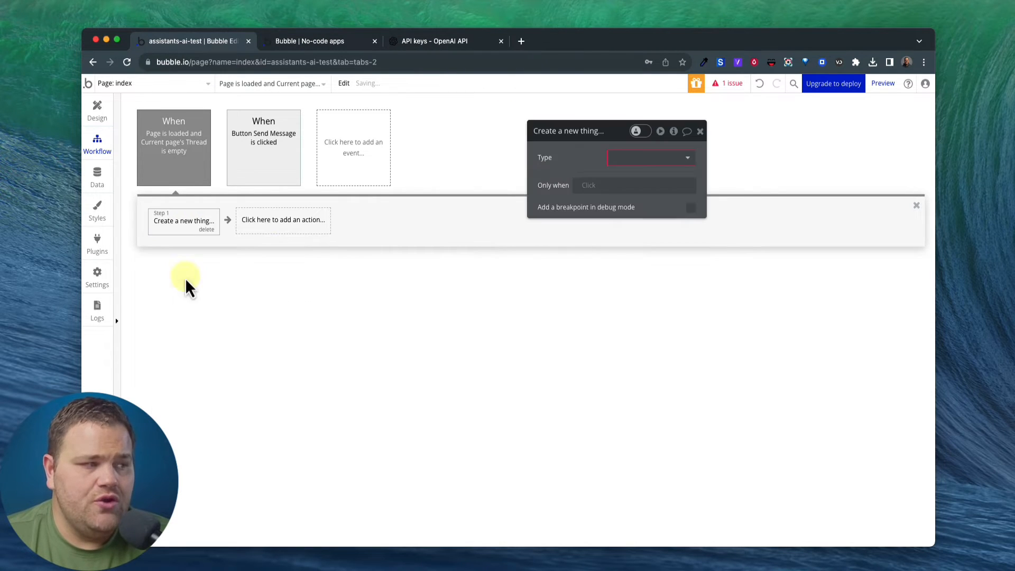
left_click(622, 158)
left_click(621, 204)
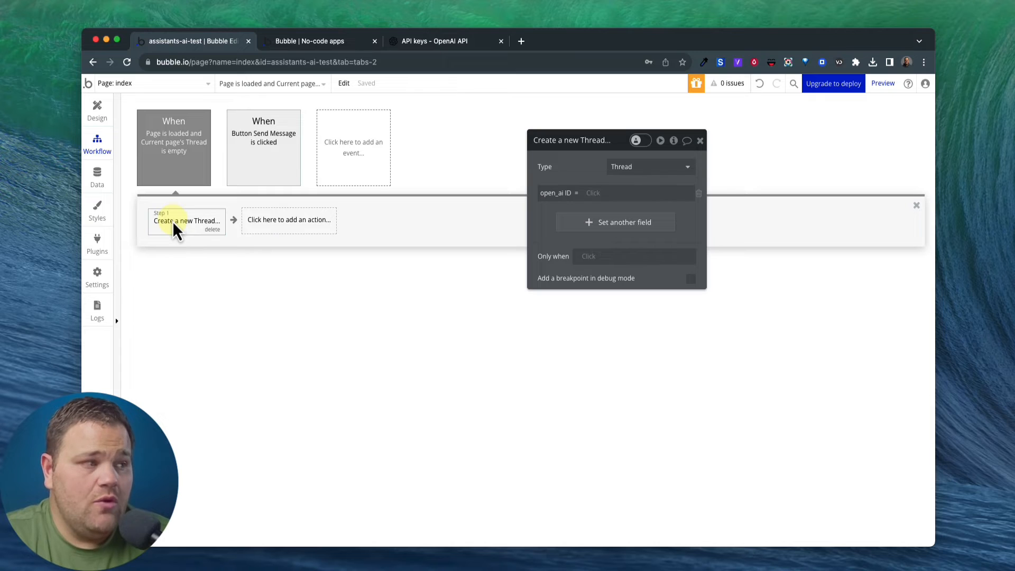
Review the data calls and actions offered by the installed OpenAI - Assistants API plugin, and return to the page-load workflow.
left_click(95, 246)
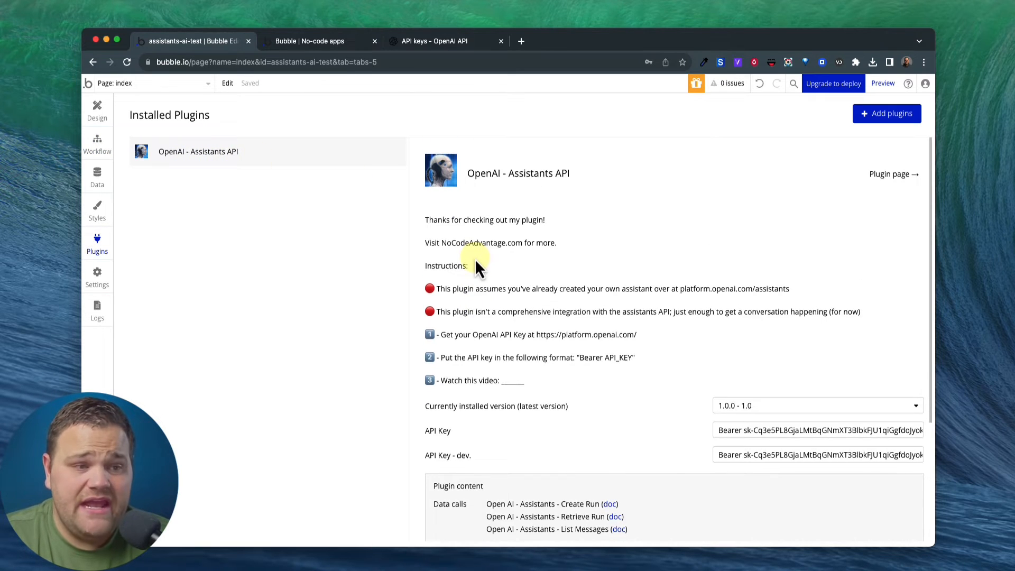
scroll(492, 267, "down", 5)
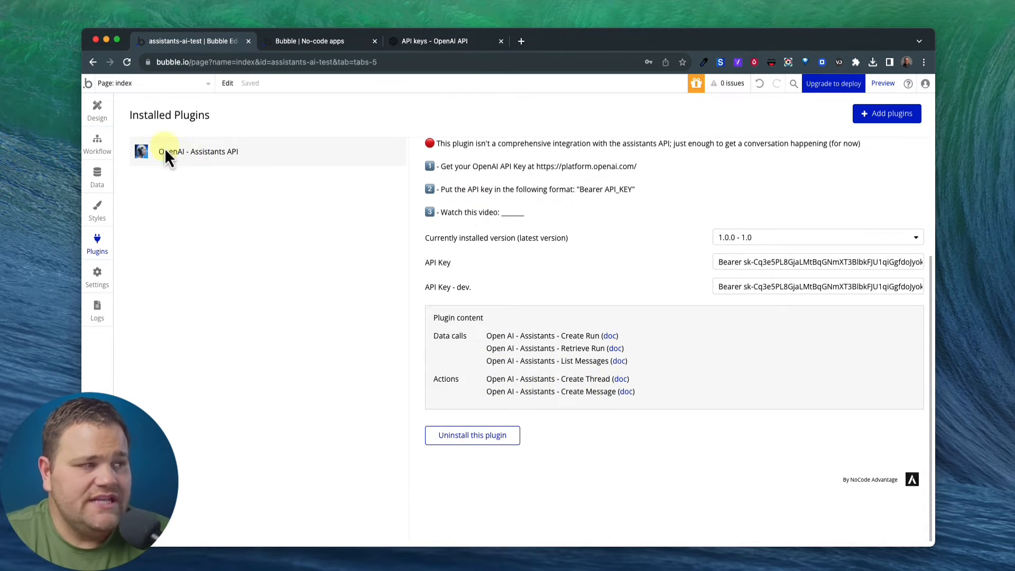
left_click(97, 144)
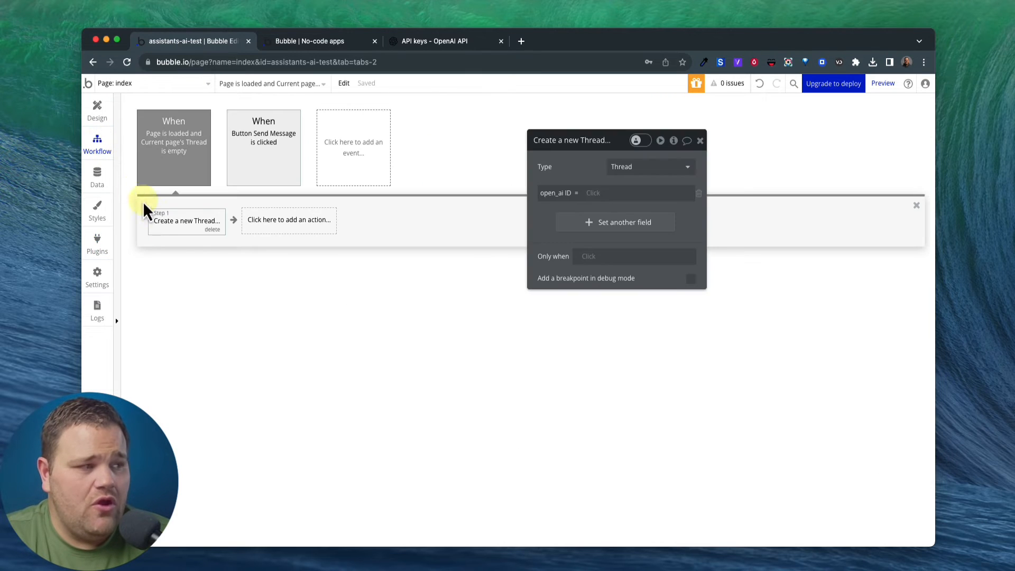
Insert an "Open AI - Assistants - Create Thread" action before the Create a new Thread step.
right_click(166, 221)
left_click(197, 249)
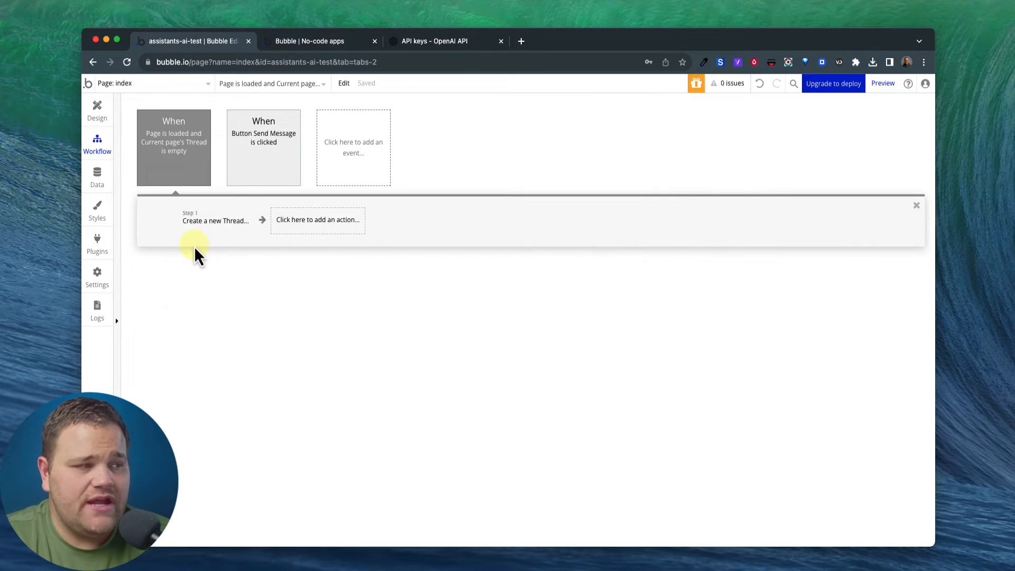
type("create th")
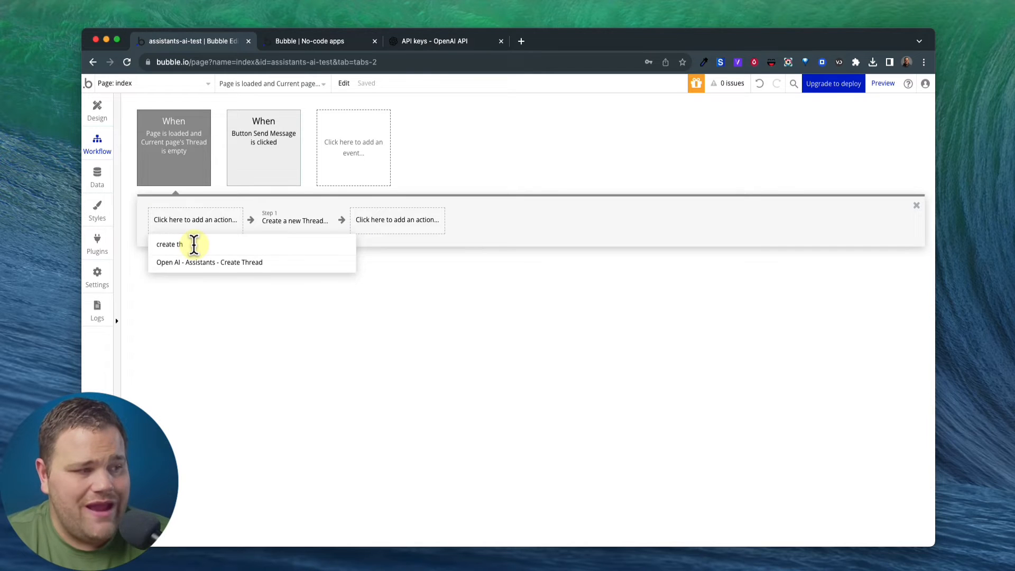
left_click(217, 262)
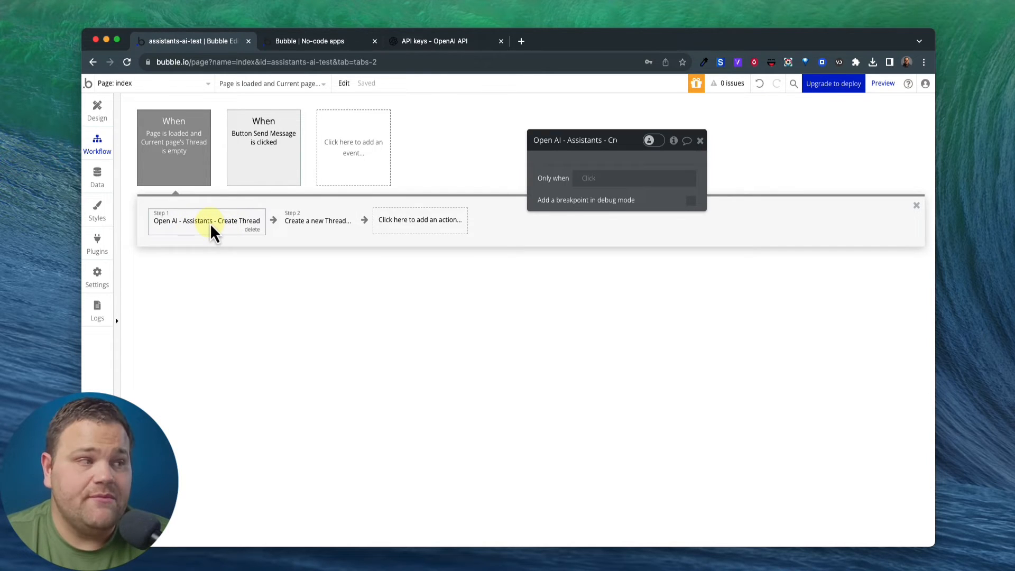
Set the new Thread's open_ai ID to the id from the result of step 1.
left_click(317, 222)
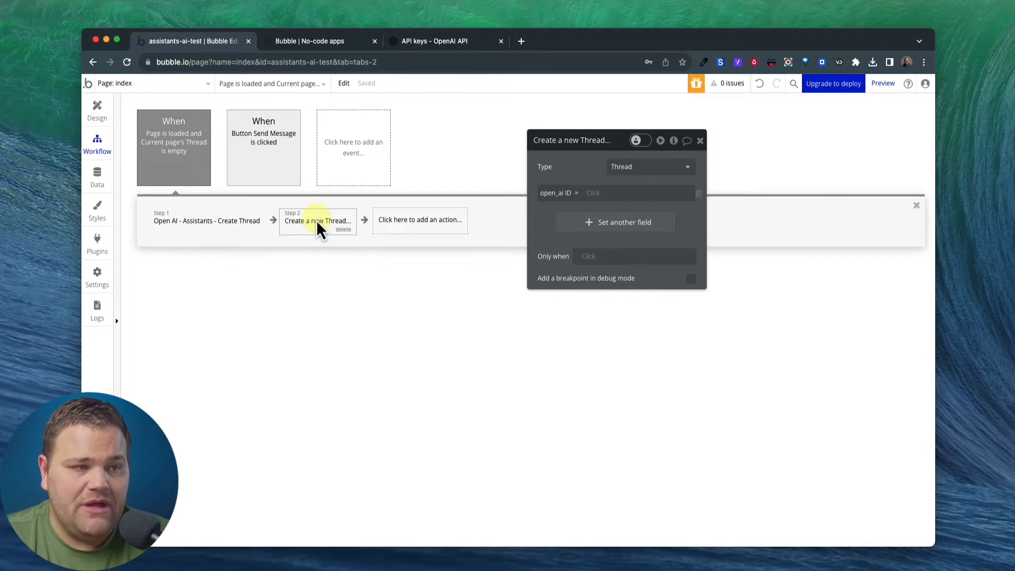
left_click(593, 193)
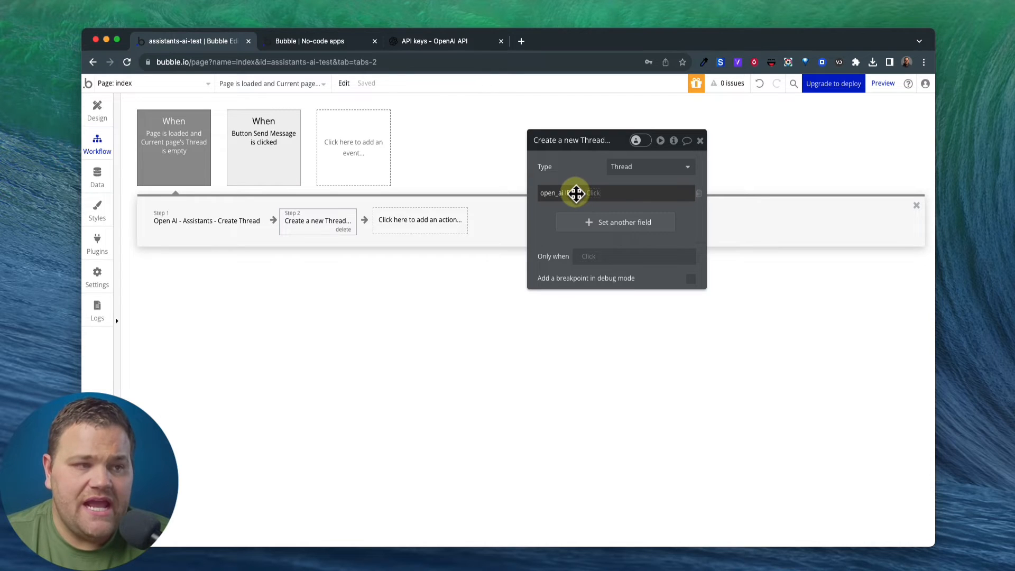
left_click(600, 197)
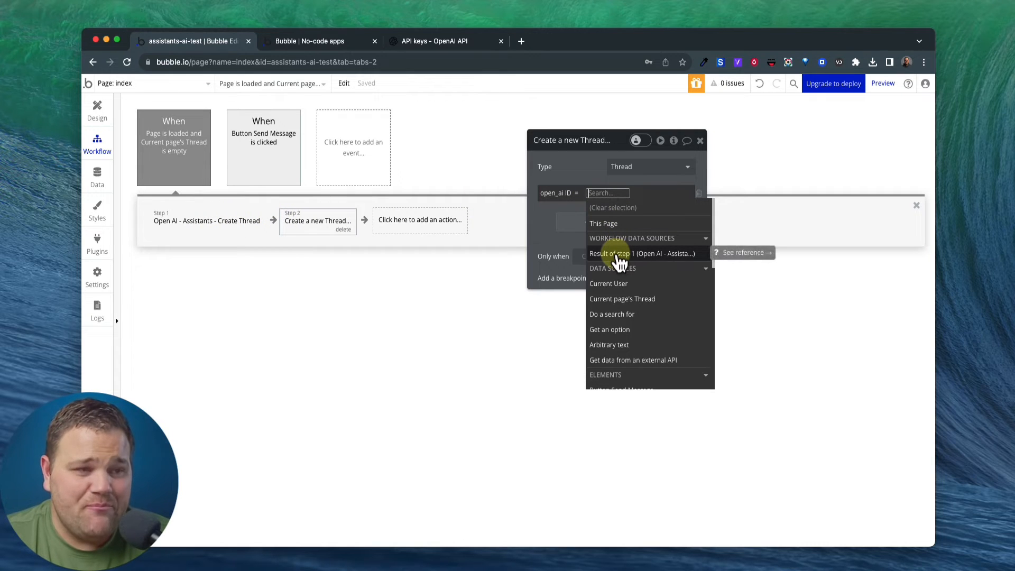
left_click(618, 254)
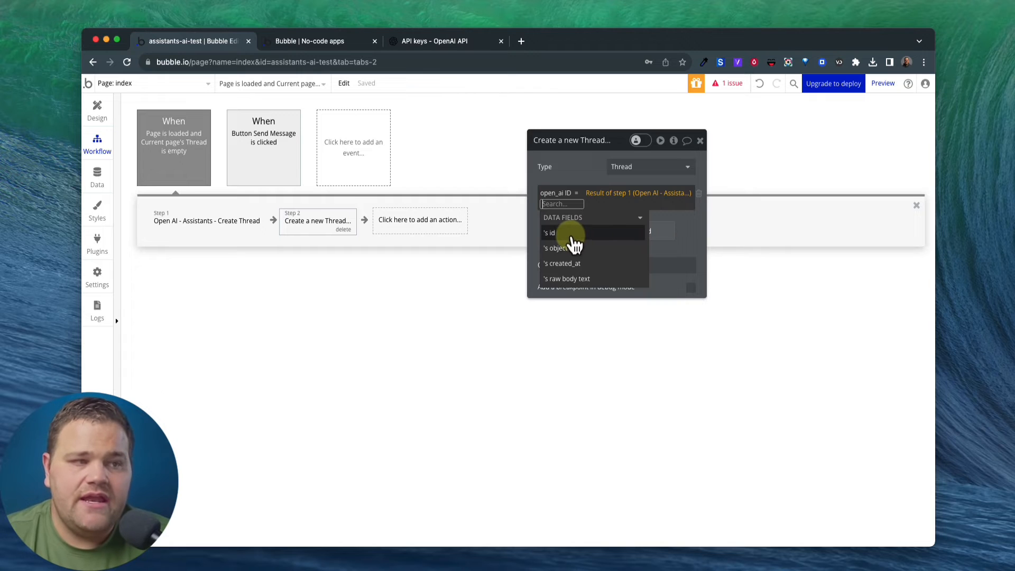
left_click(566, 235)
left_click(575, 162)
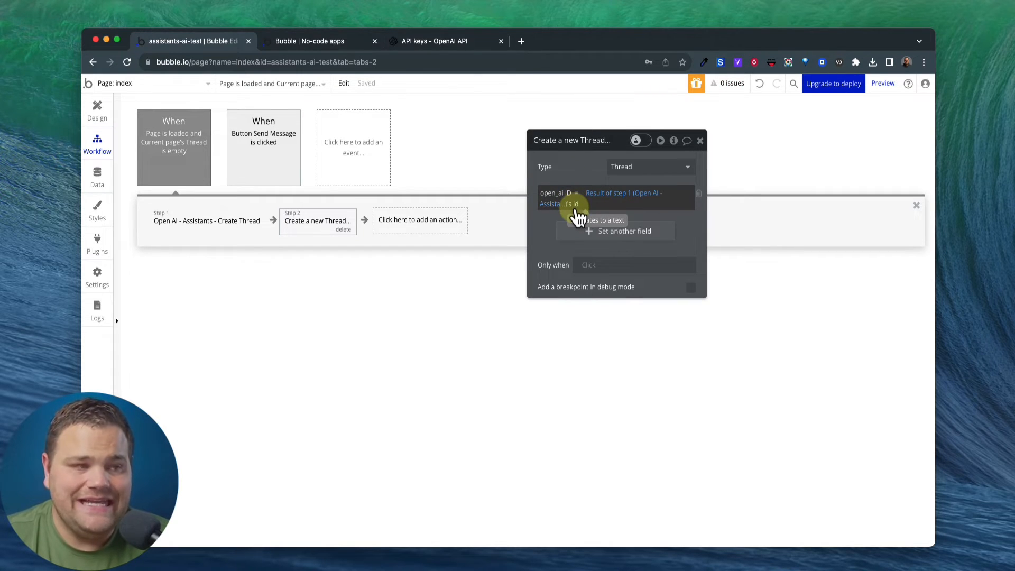
Review the two thread-creation actions and the page-load event's settings.
left_click(198, 228)
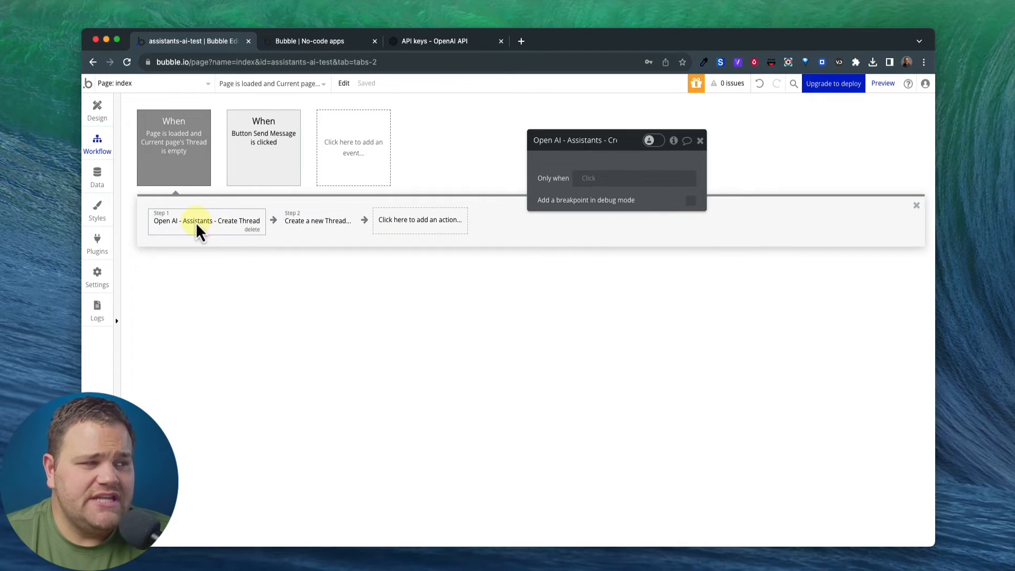
left_click(298, 227)
left_click(183, 164)
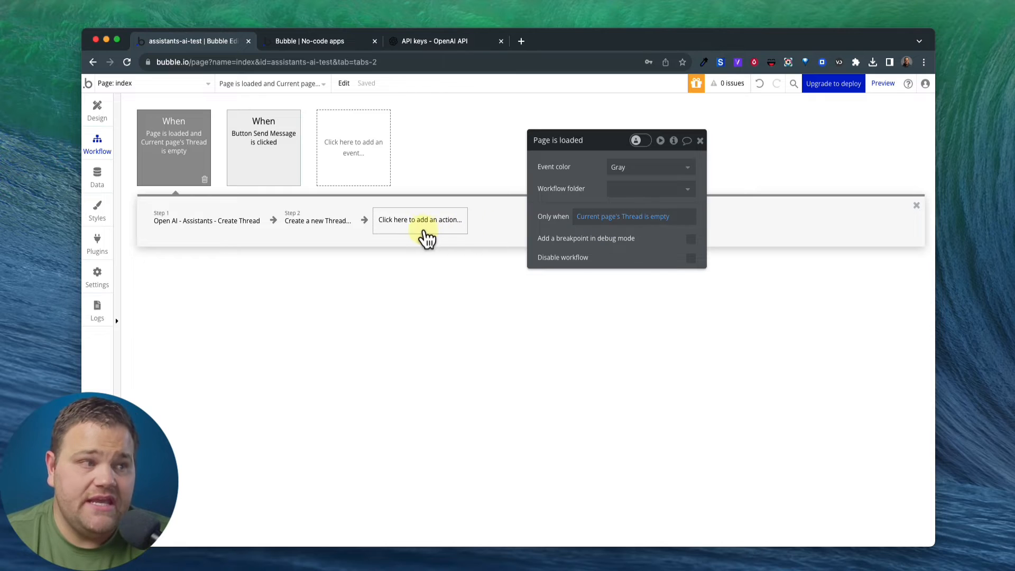
Add a Go to page action with destination index that sends the result of step 2 as its data.
left_click(422, 235)
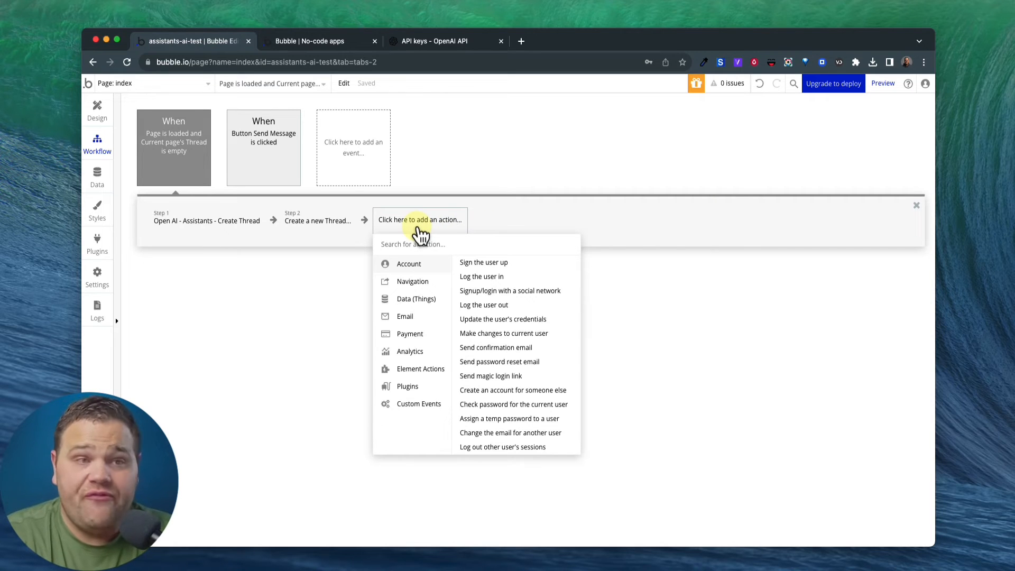
type("go")
left_click(402, 261)
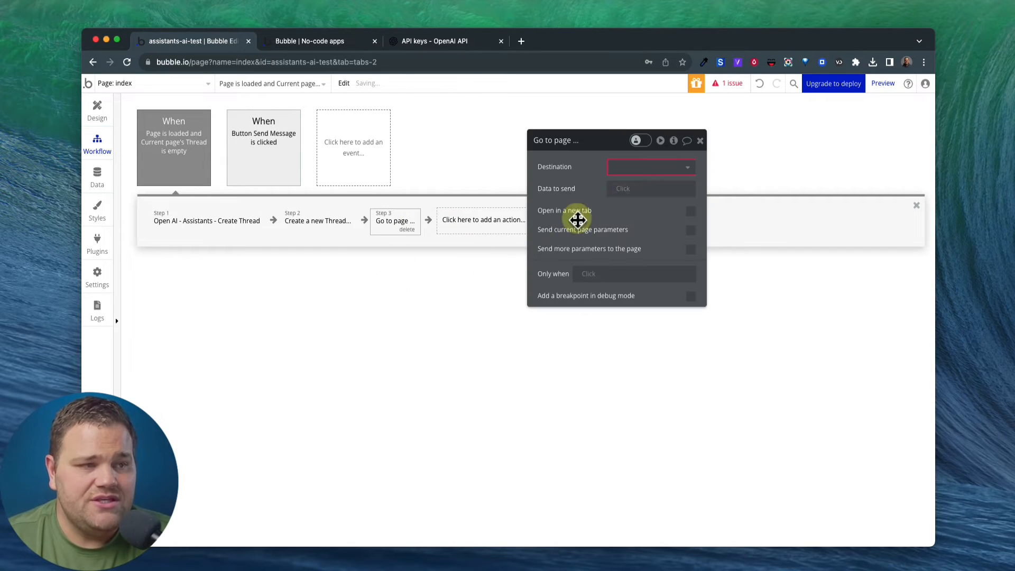
left_click(623, 168)
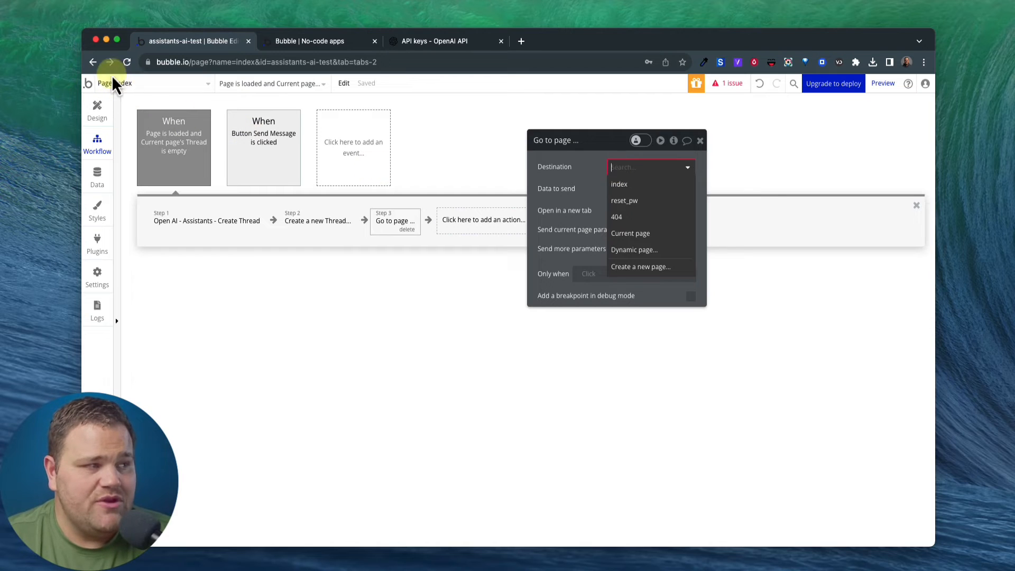
left_click(619, 185)
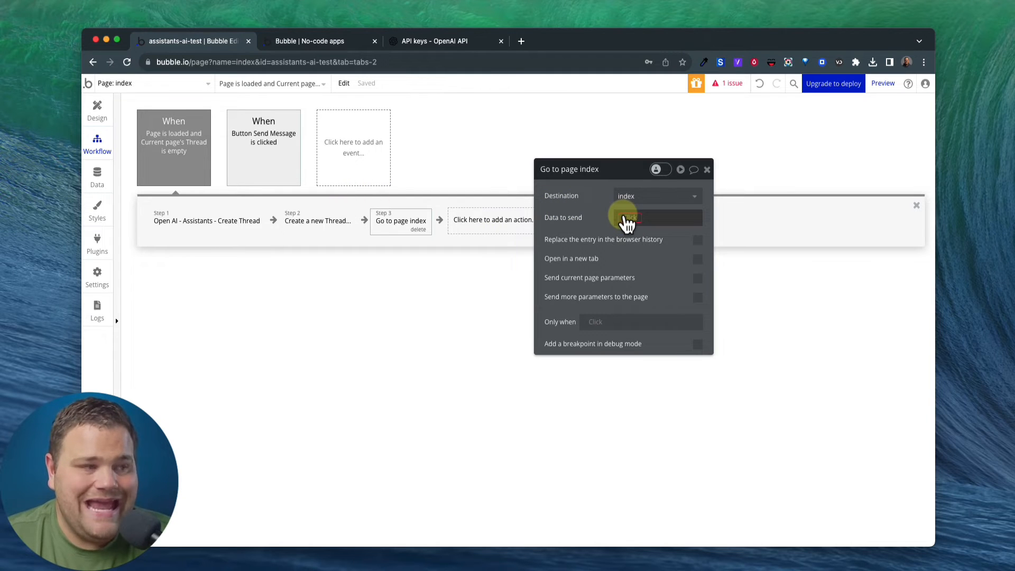
left_click(630, 219)
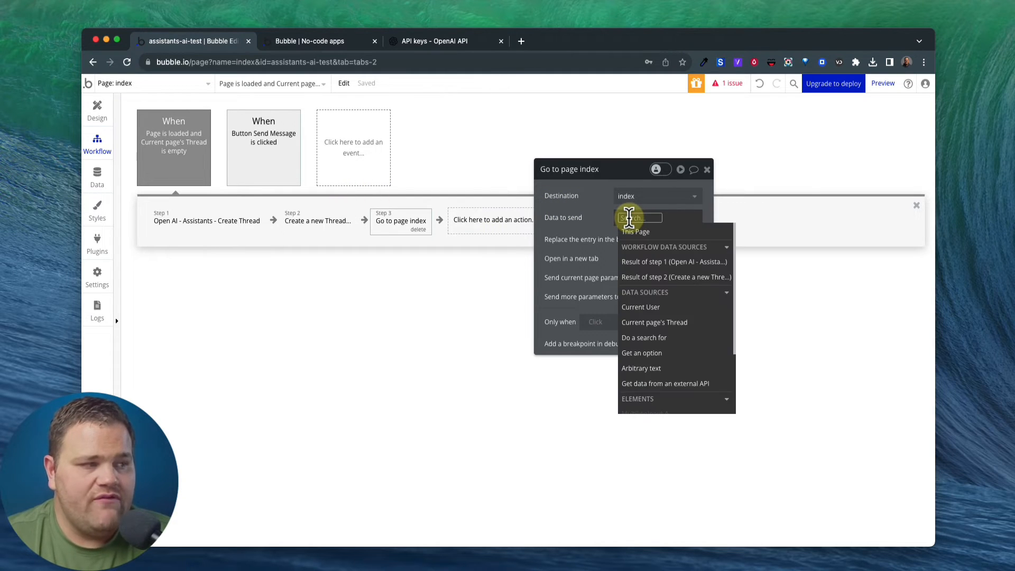
left_click(641, 277)
left_click(579, 238)
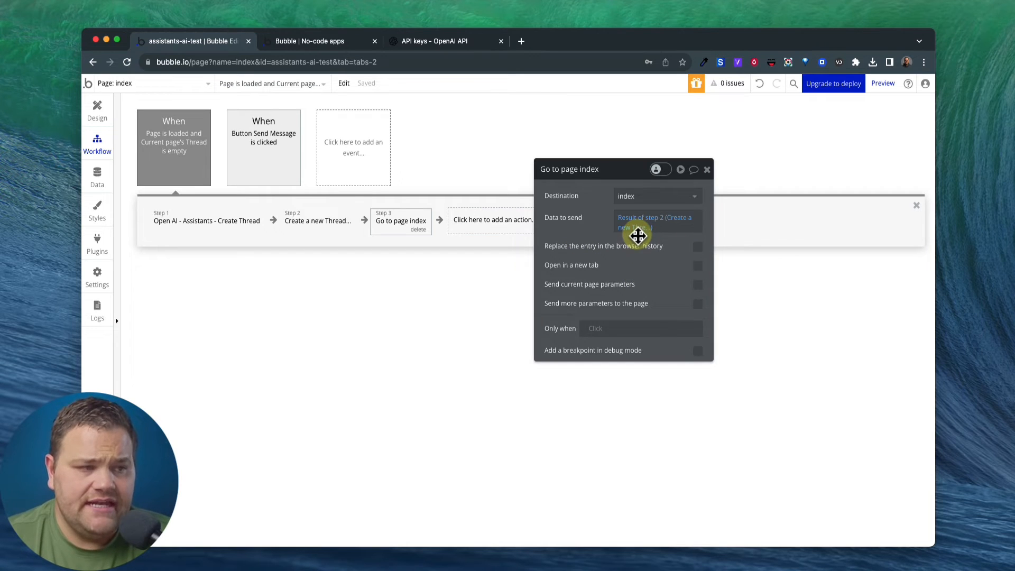
Test the page-load workflow in the refreshed app preview, examine the thread ID in the page URL, and return to the editor.
left_click(309, 42)
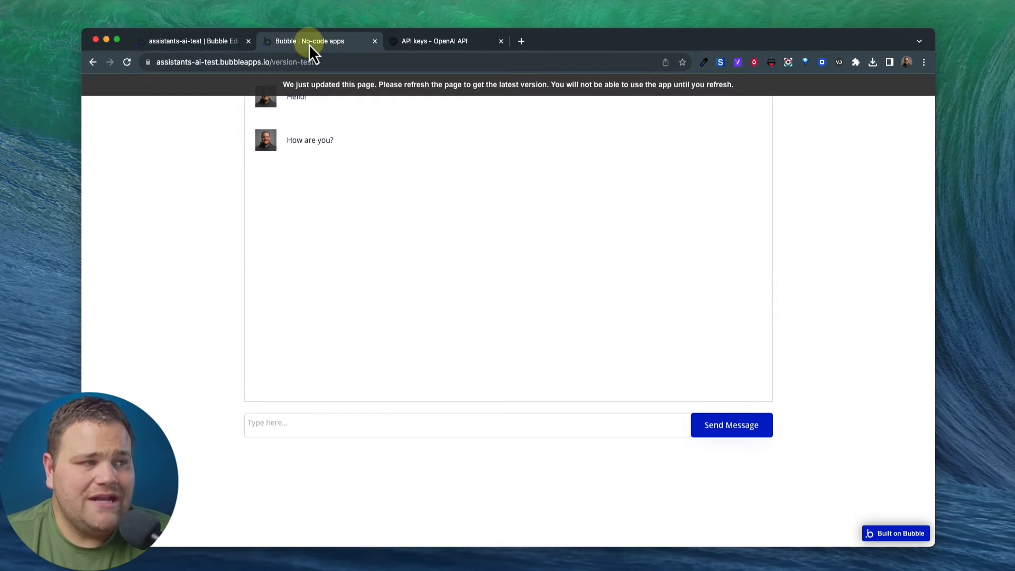
left_click(311, 87)
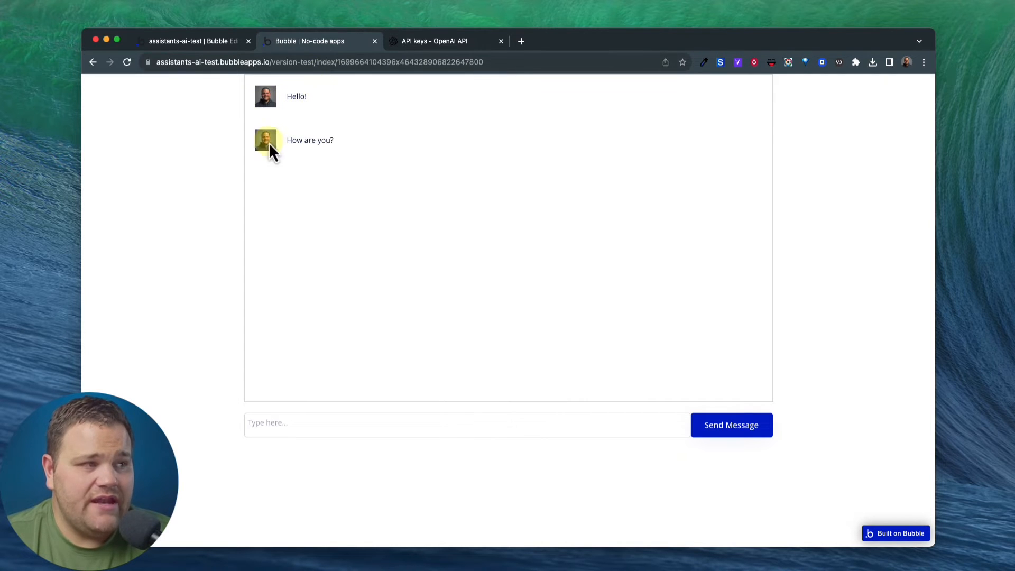
left_click(345, 62)
left_click(360, 62)
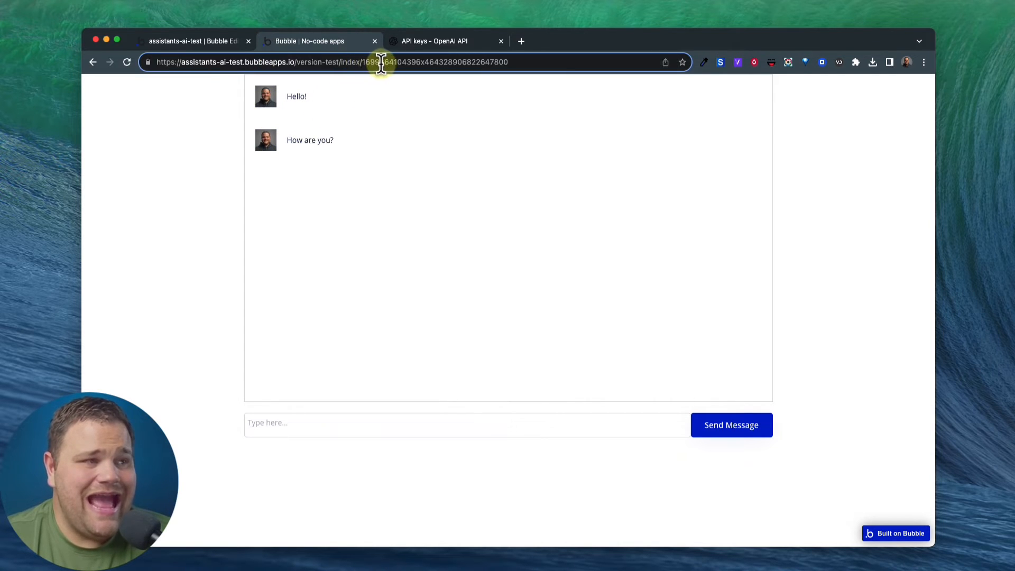
left_click_drag(363, 62, 531, 64)
left_click(427, 114)
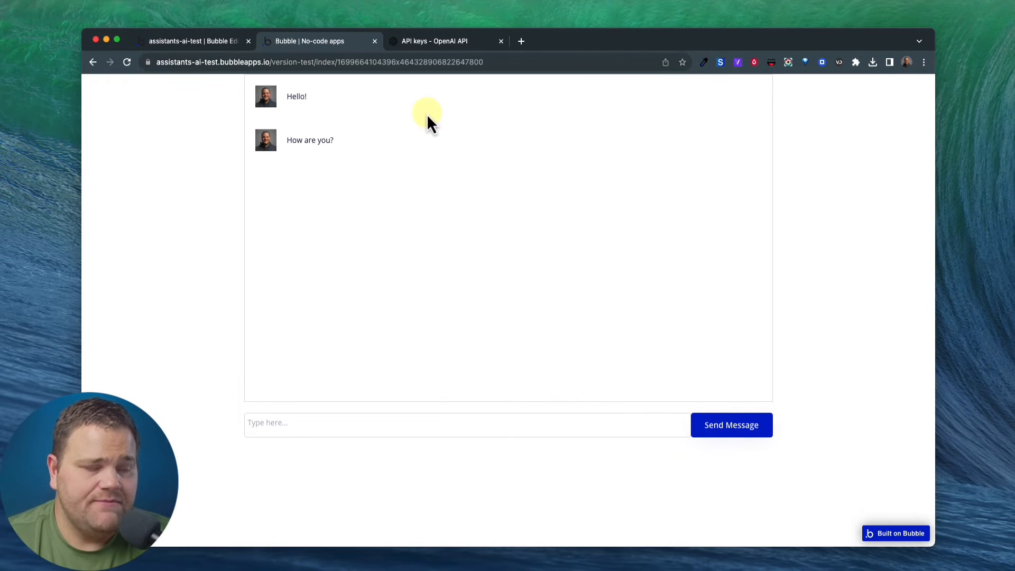
left_click(196, 42)
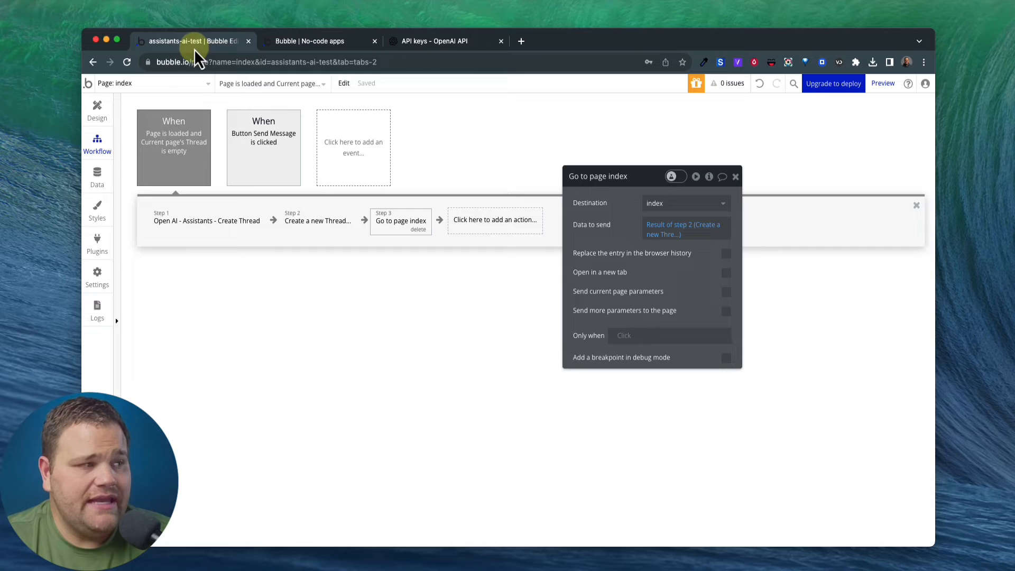
Examine the All Threads entries in the app's database.
left_click(97, 179)
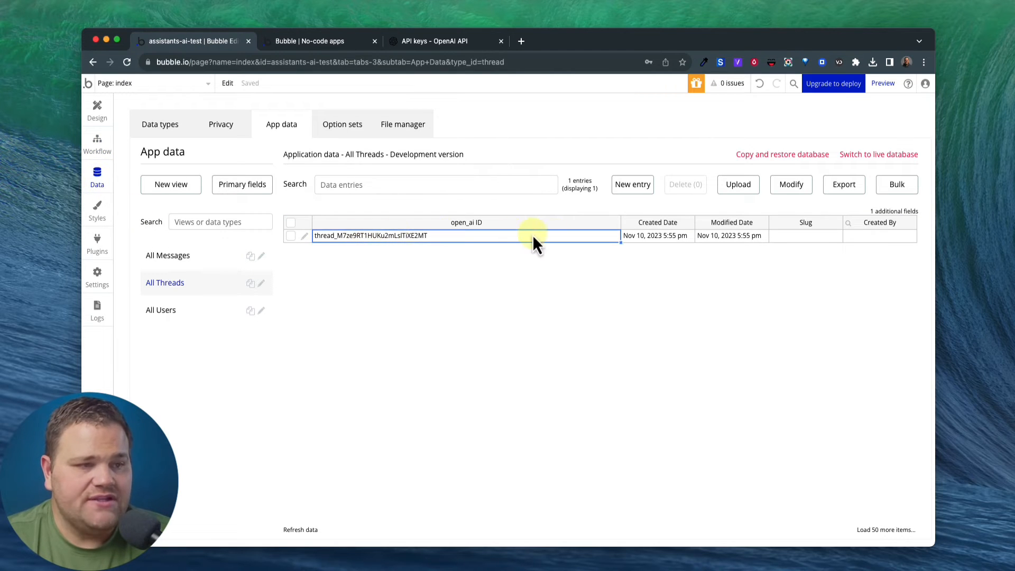
Constrain RepeatingGroup Message's Search for Messages data source to messages whose thread equals Current page's Thread.
left_click(97, 111)
left_click(153, 161)
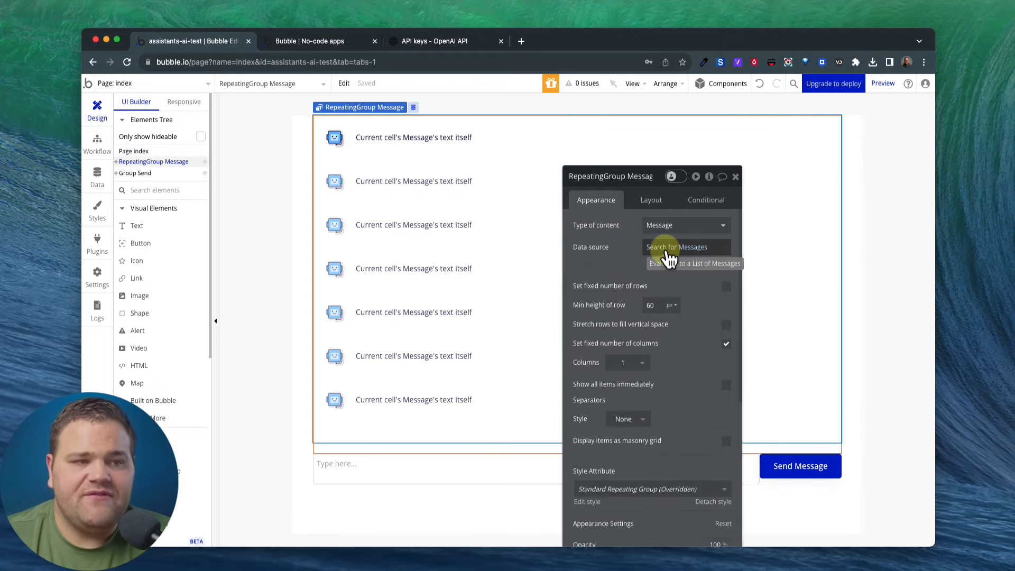
left_click(660, 254)
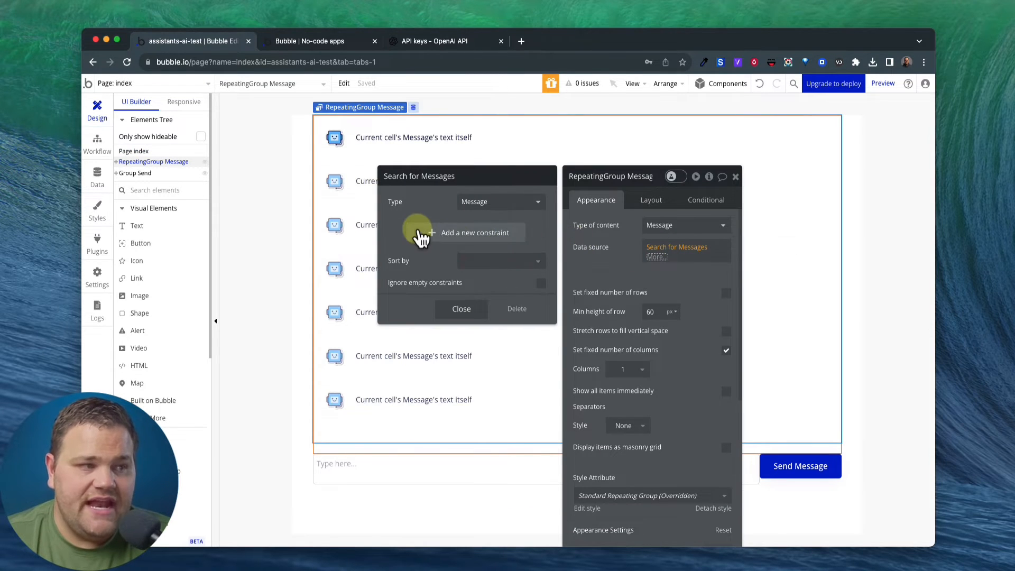
left_click(419, 233)
left_click(401, 227)
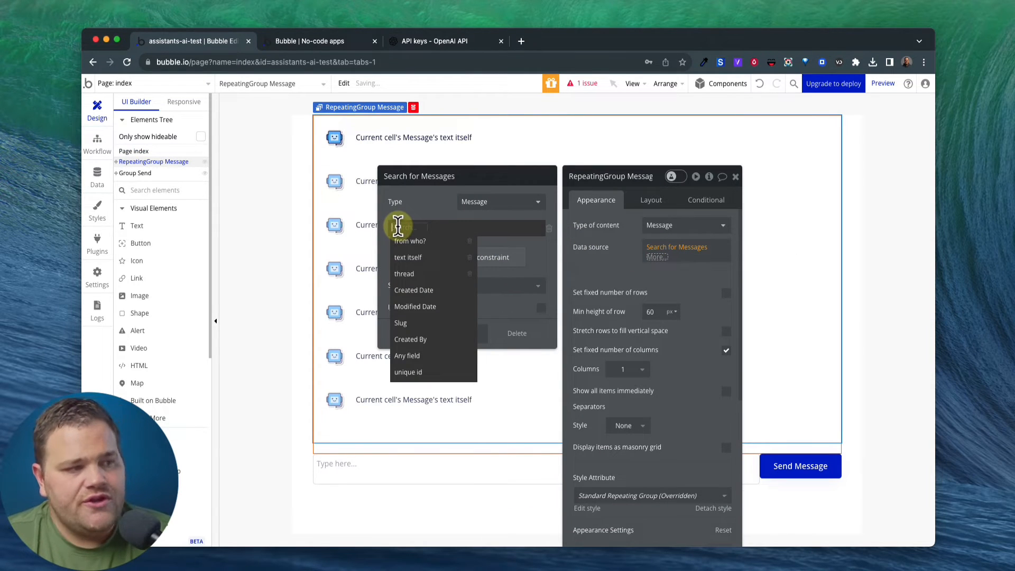
left_click(401, 273)
left_click(426, 228)
left_click(424, 242)
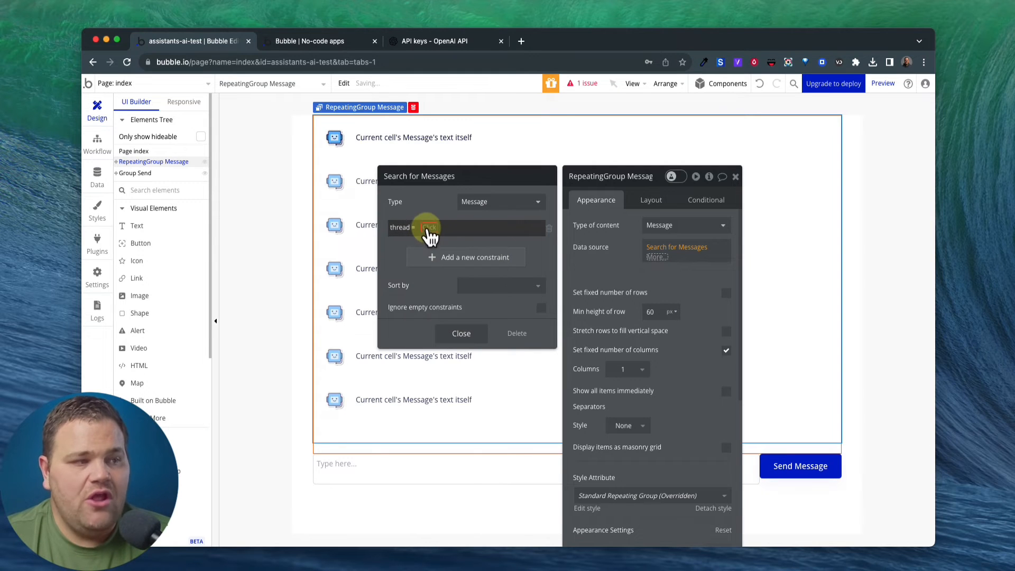
left_click(426, 228)
left_click(439, 273)
left_click(426, 209)
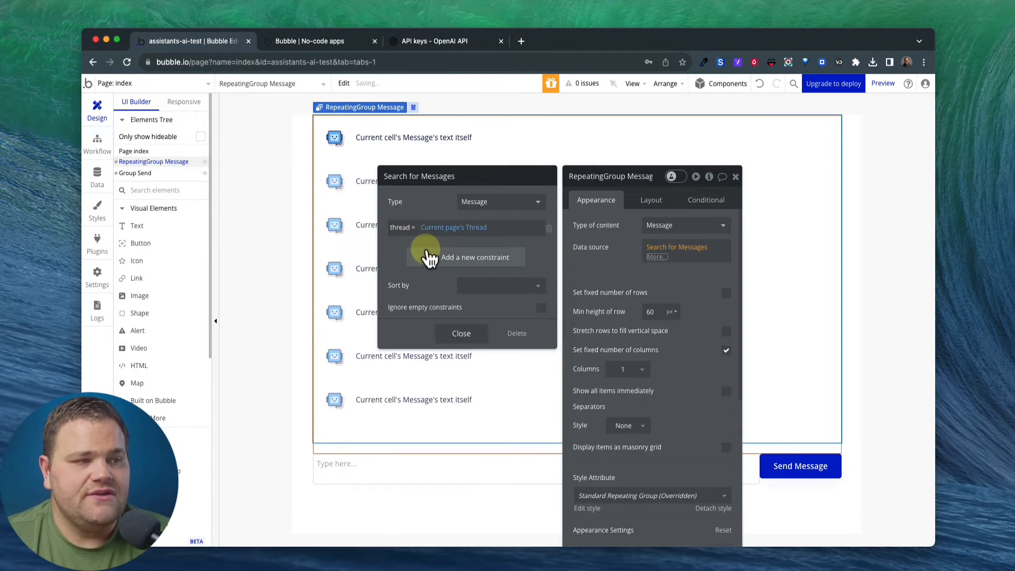
left_click(457, 333)
left_click(587, 256)
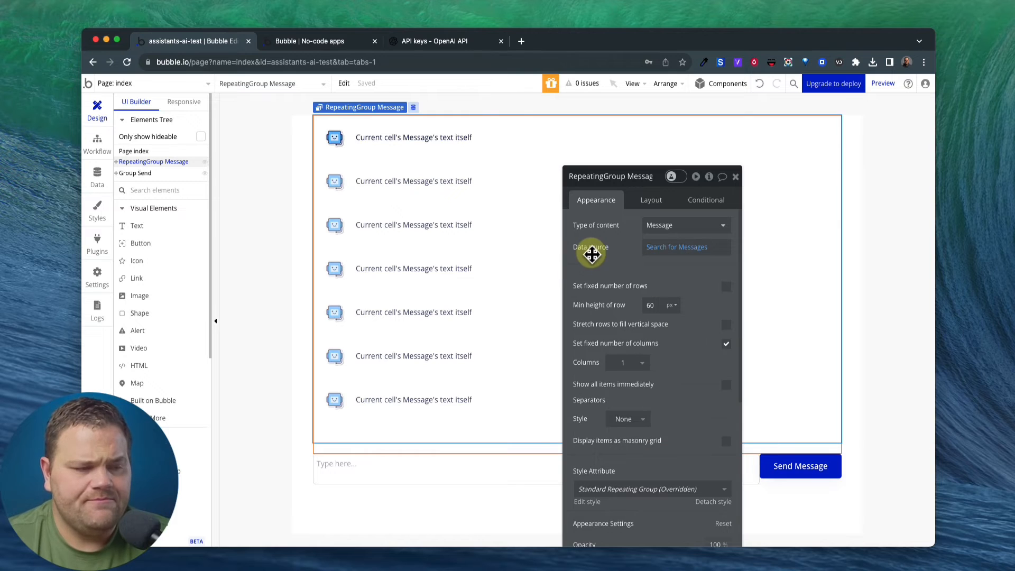
left_click(736, 178)
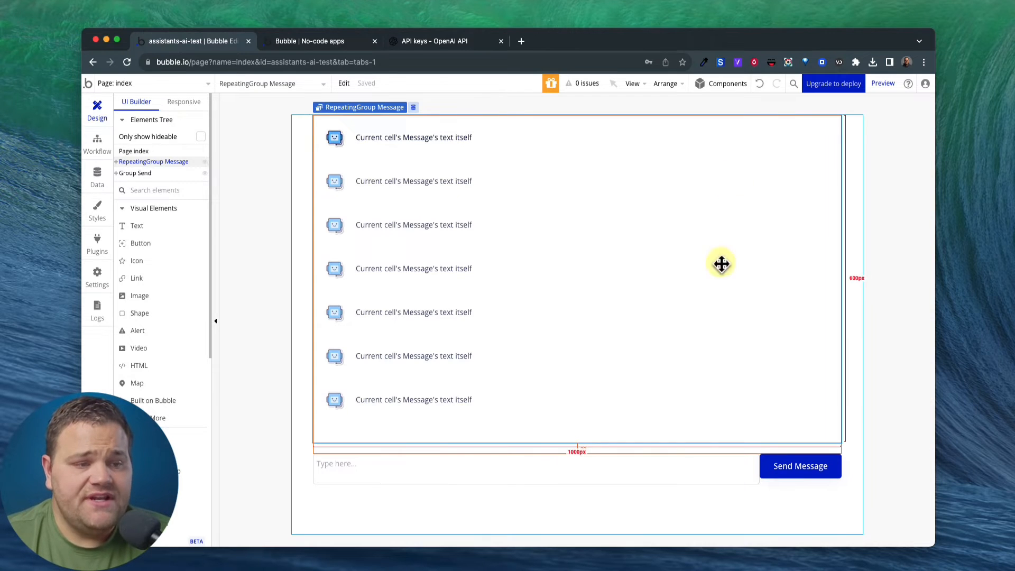
In the Send Message button's workflow, add the thread field to the new Message and set it to Current page's Thread.
left_click(778, 467)
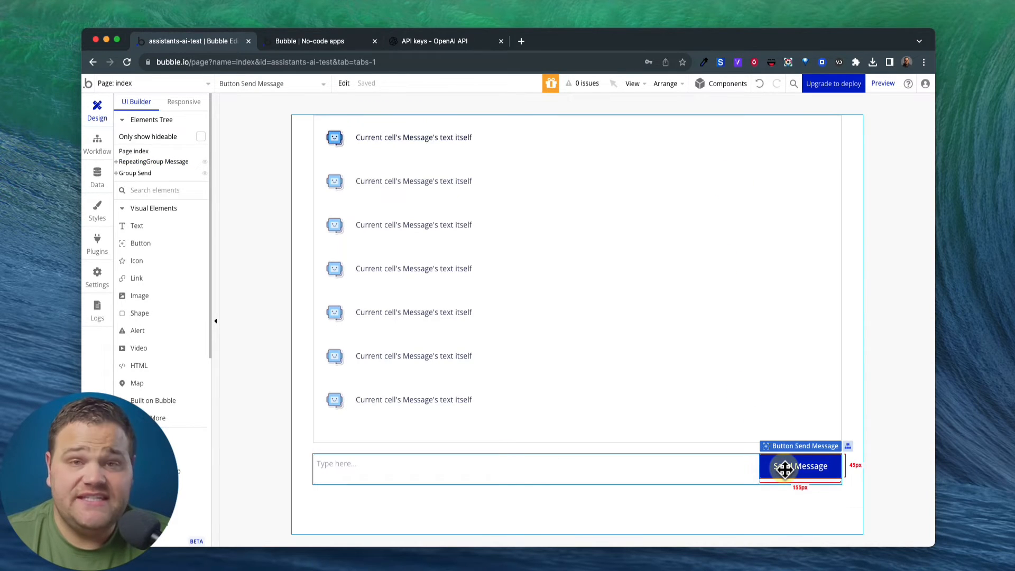
right_click(785, 471)
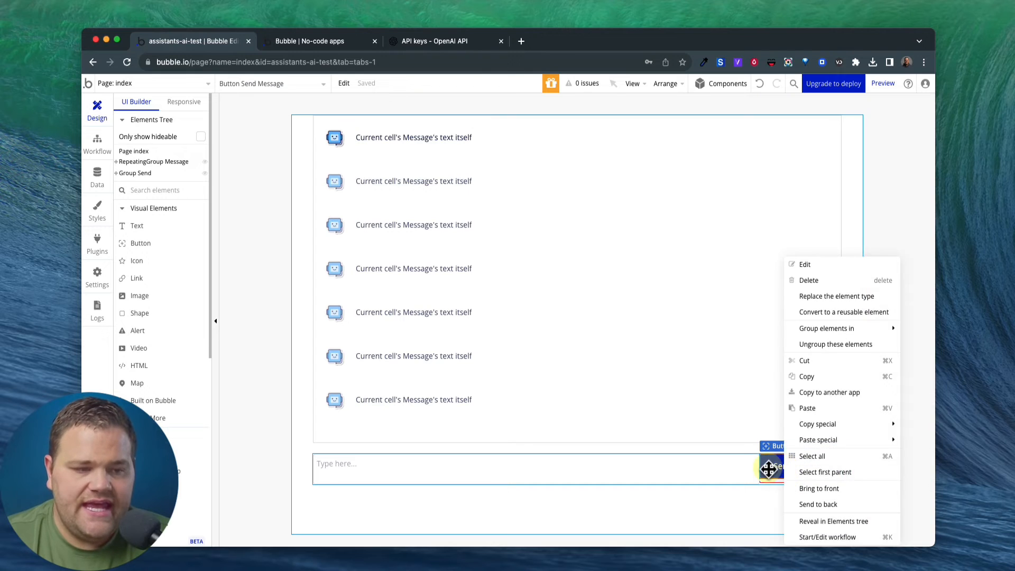
left_click(771, 469)
right_click(772, 468)
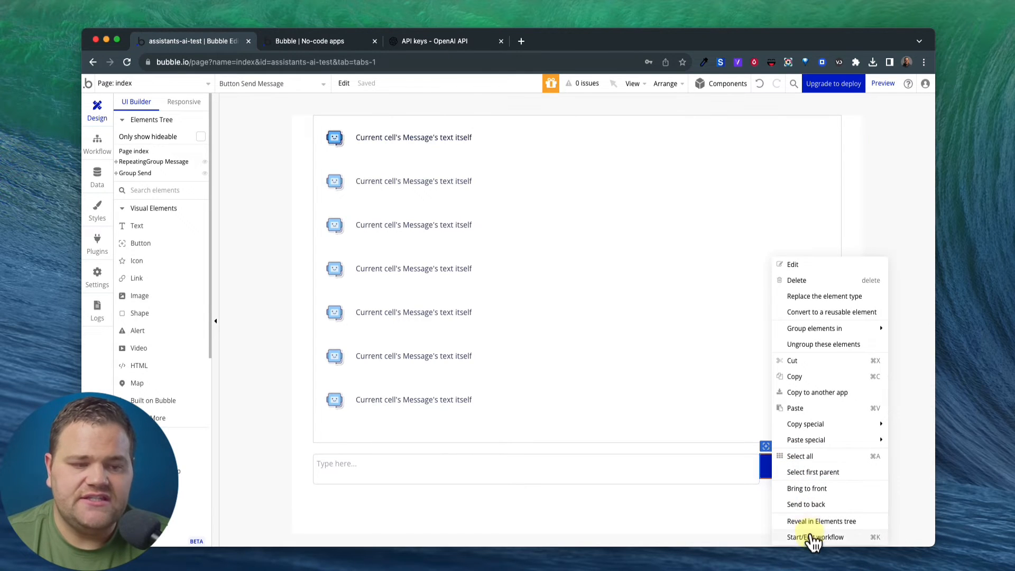
left_click(811, 539)
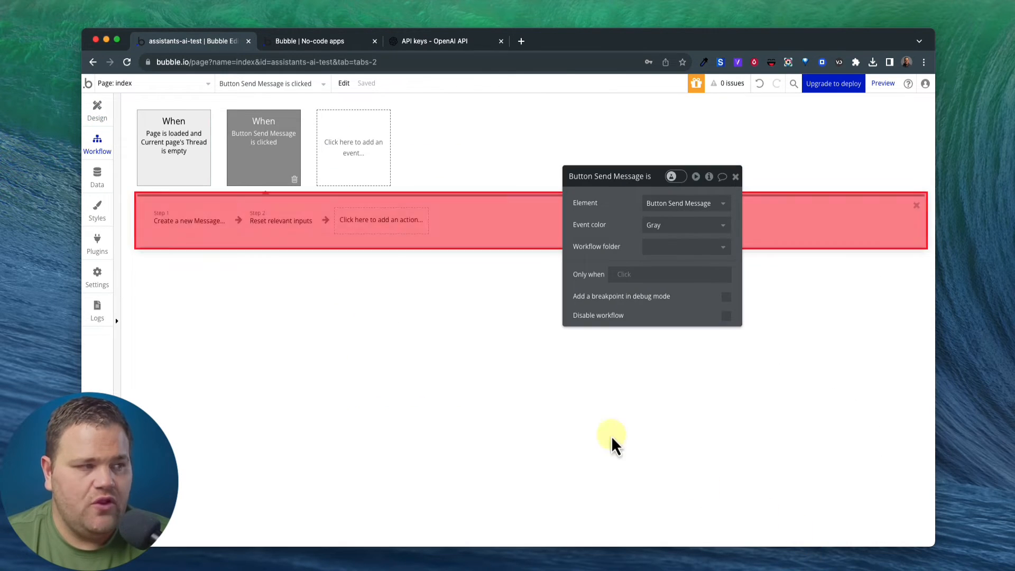
left_click(203, 224)
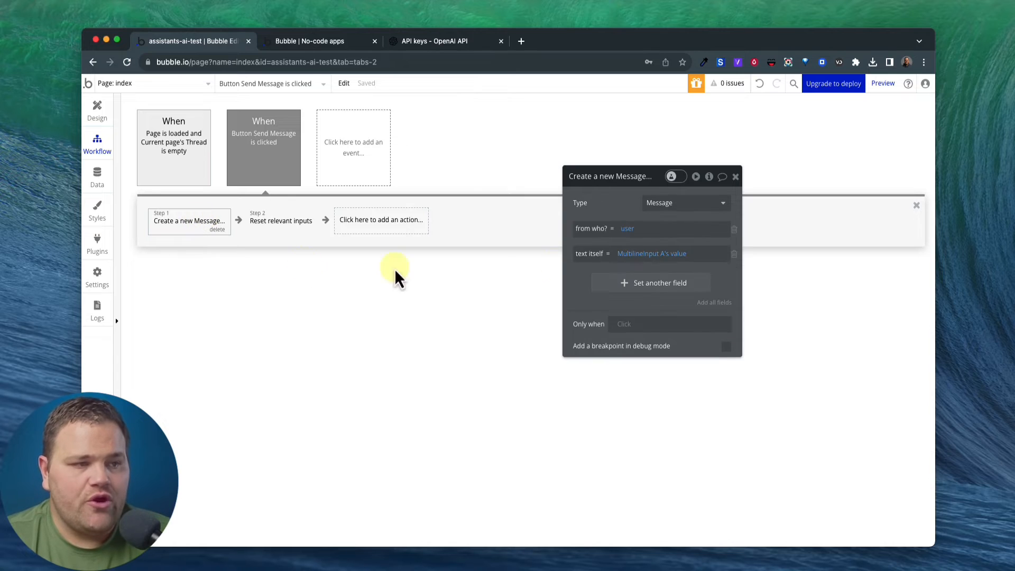
left_click(717, 304)
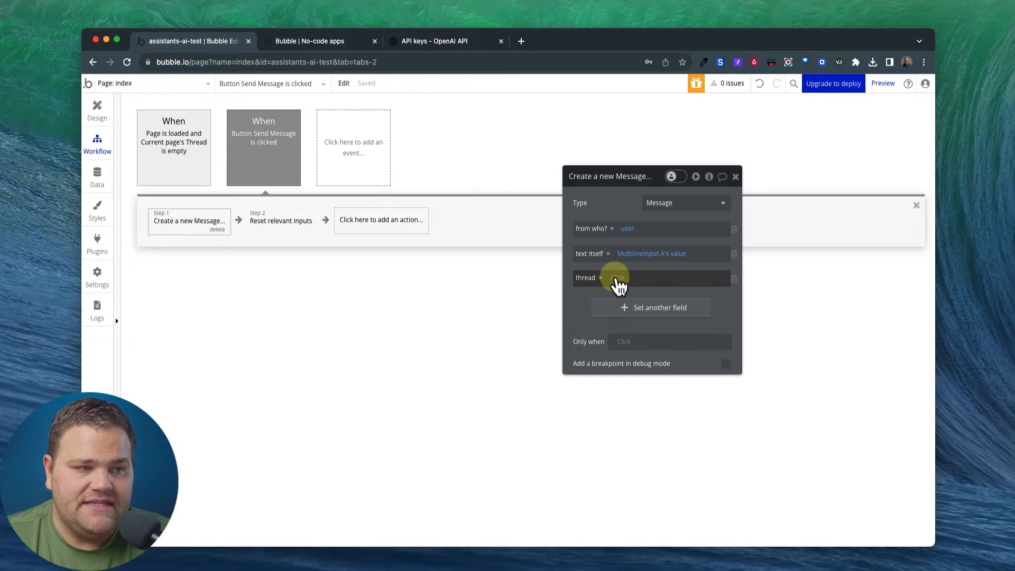
left_click(618, 280)
left_click(616, 363)
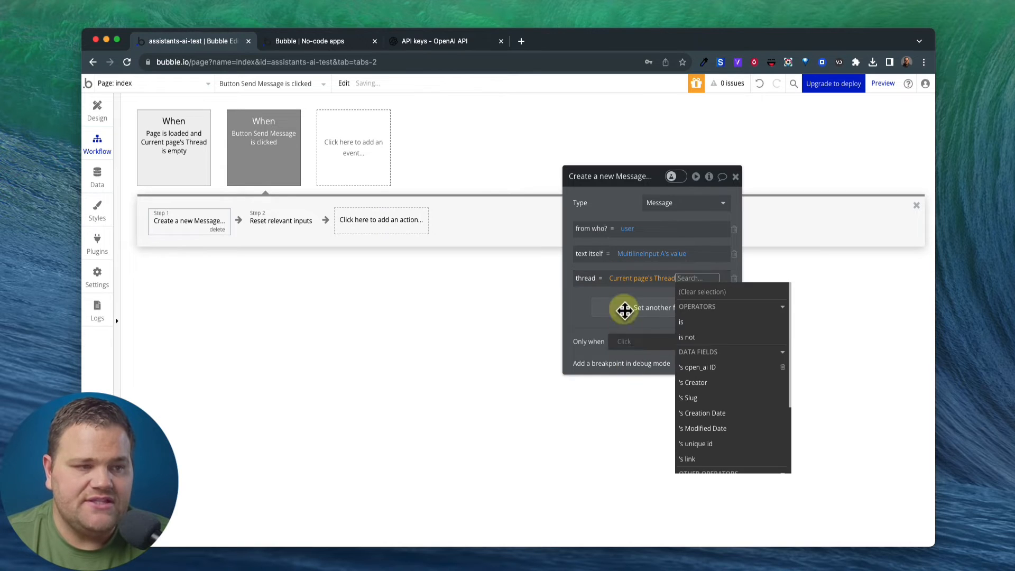
left_click(616, 213)
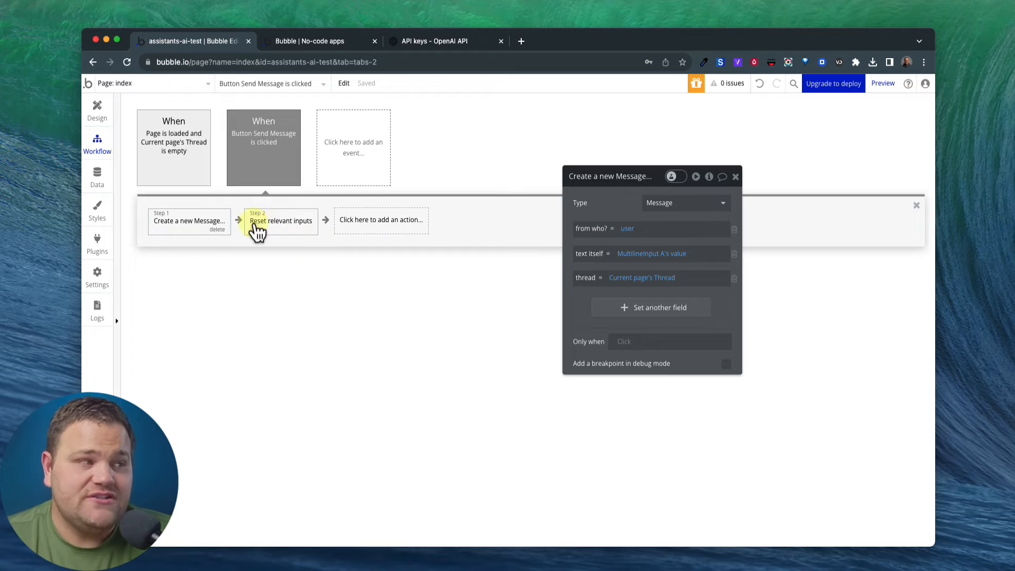
Insert an Open AI - Assistants - Create Message action before the Create a new Message step.
right_click(173, 223)
left_click(191, 244)
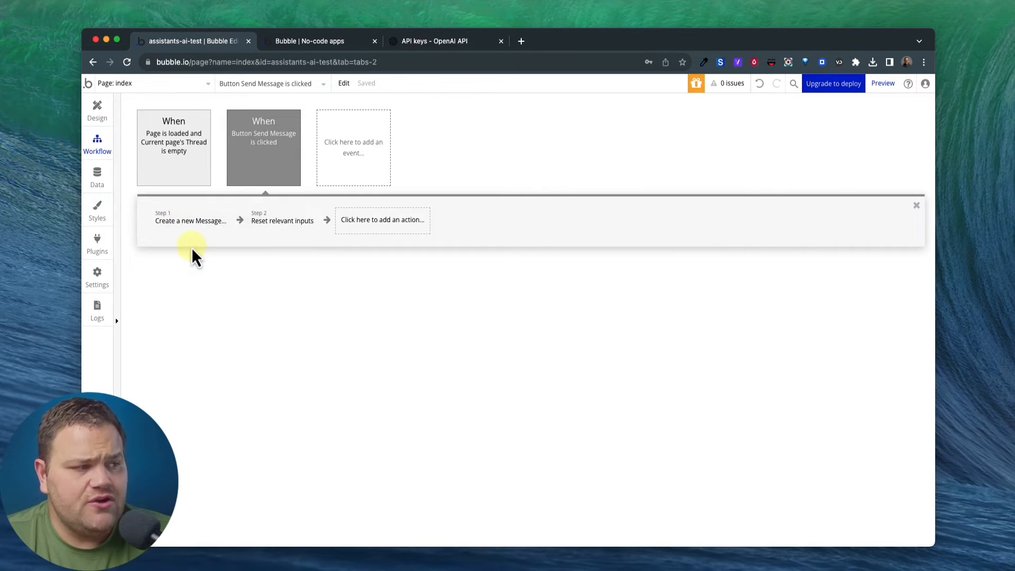
type("create")
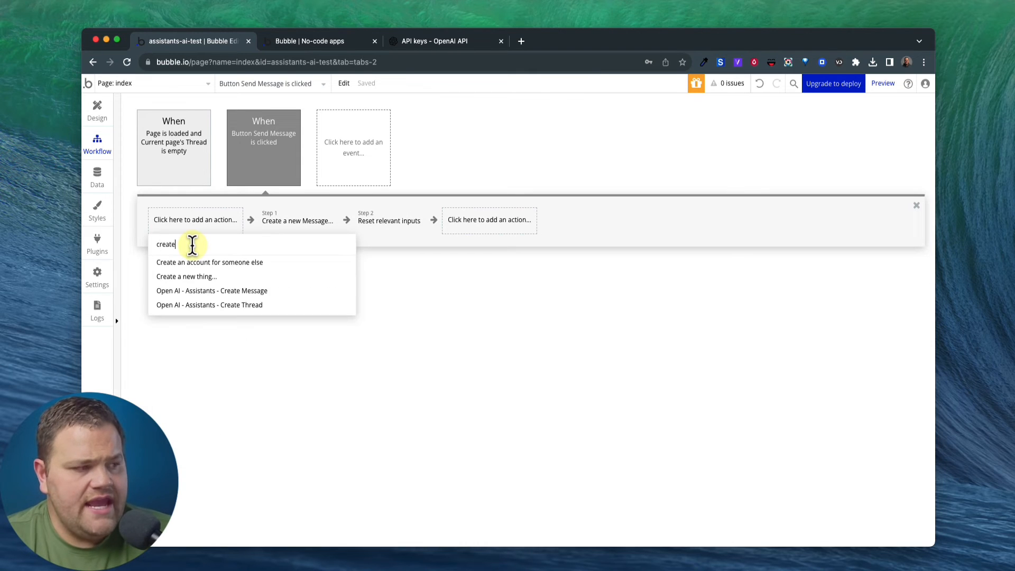
type(" m")
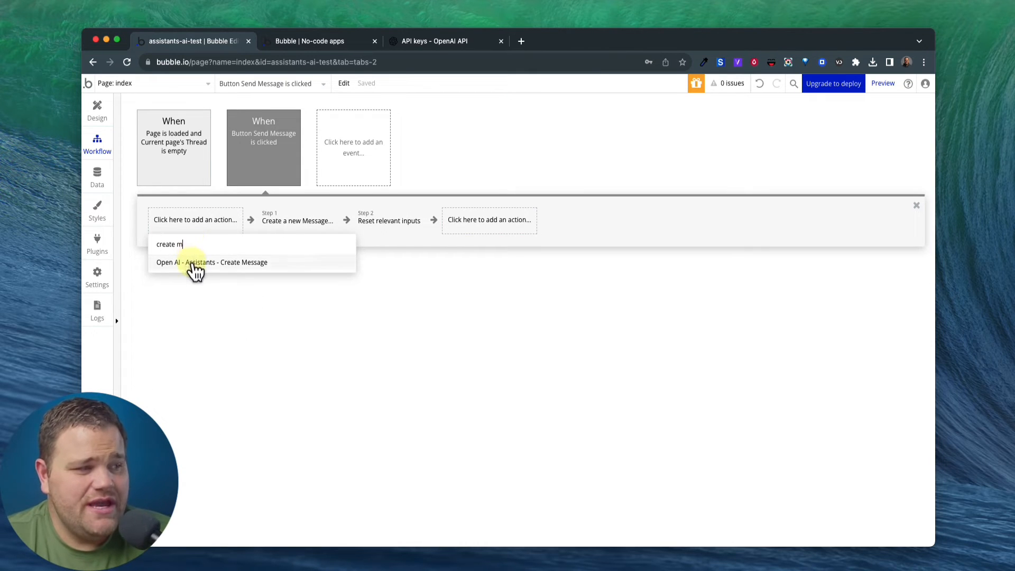
left_click(235, 264)
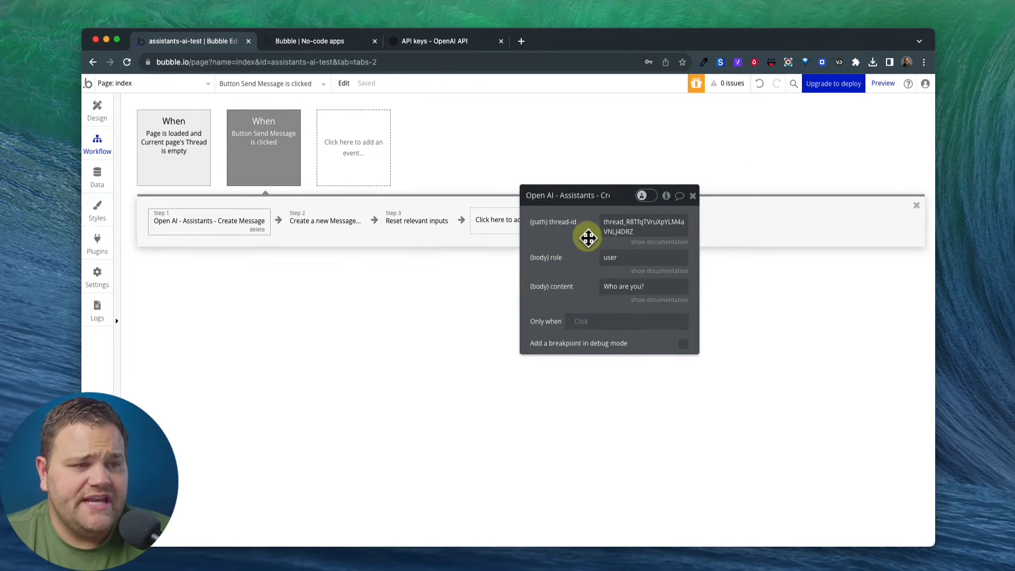
Set the Create Message action's thread-id path parameter to Current page's Thread's open_ai ID.
left_click(631, 223)
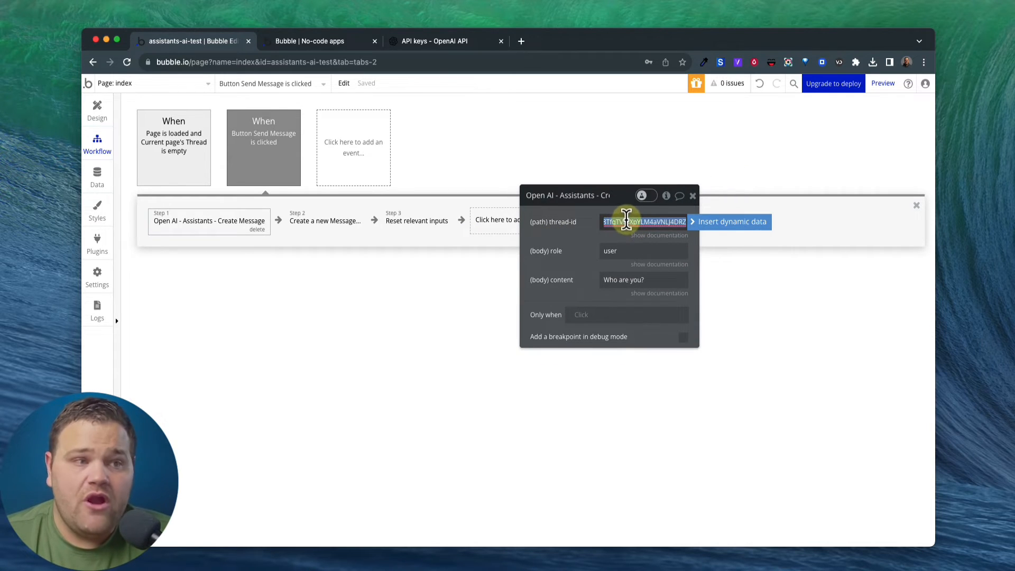
left_click(716, 233)
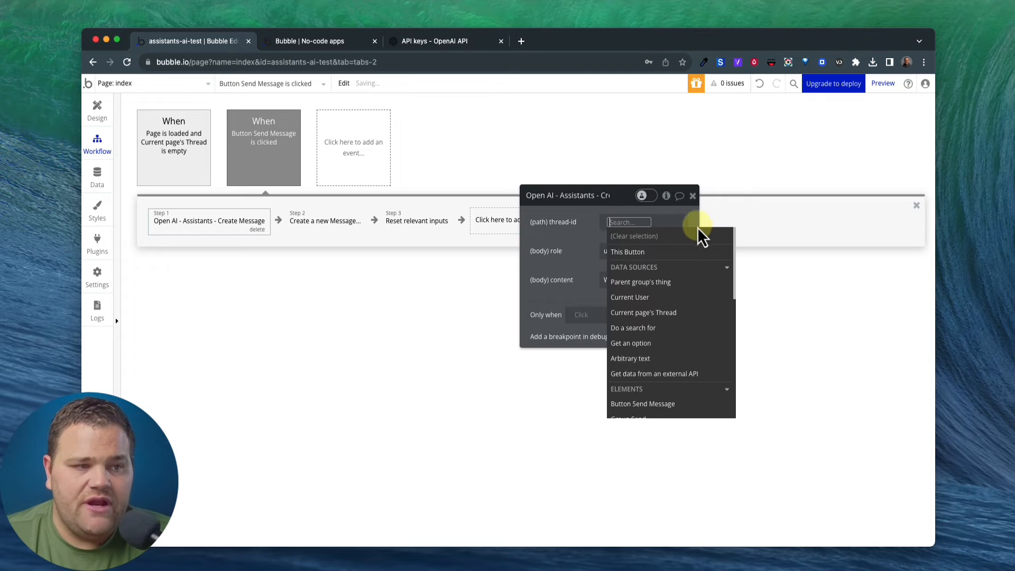
left_click(646, 309)
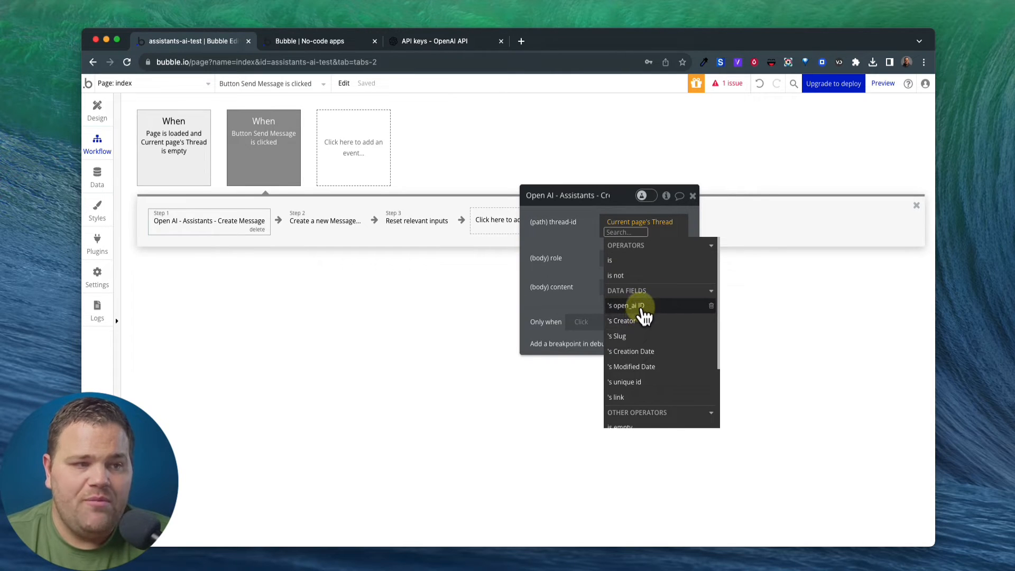
left_click(643, 309)
left_click(587, 254)
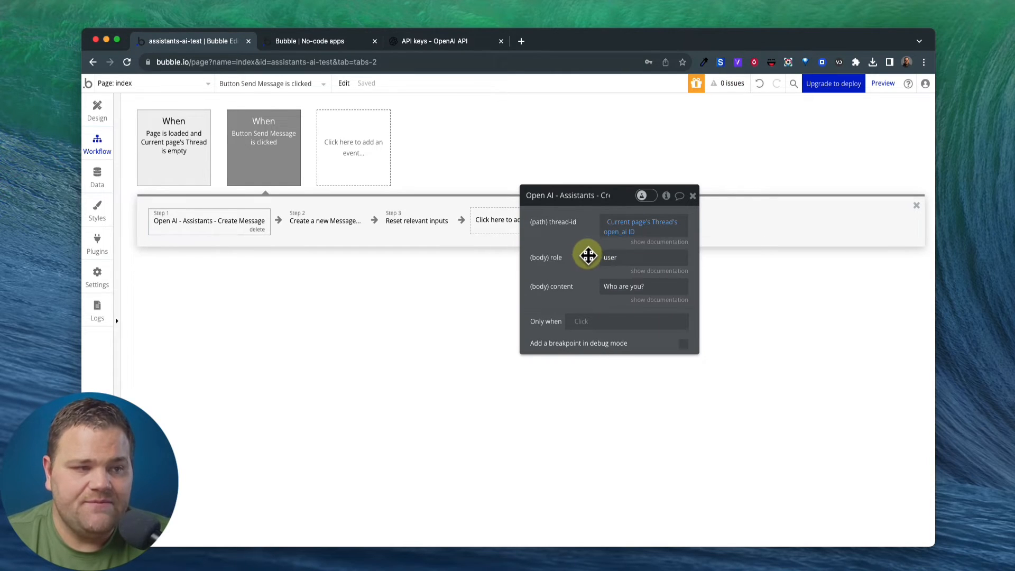
Review the Create Message action's role and content values, and check the name of the page's multiline message input.
double_click(619, 257)
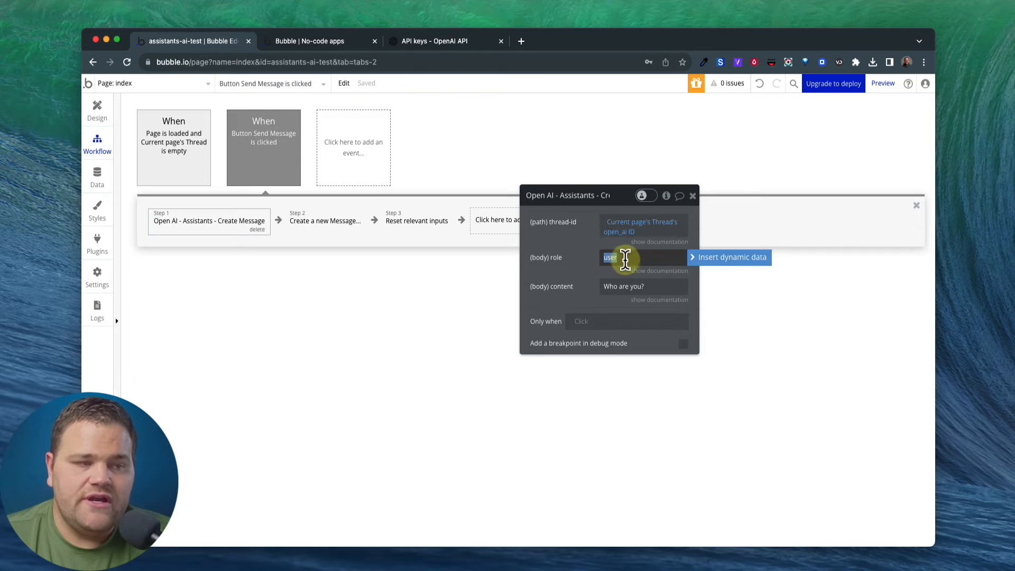
left_click(584, 265)
triple_click(623, 285)
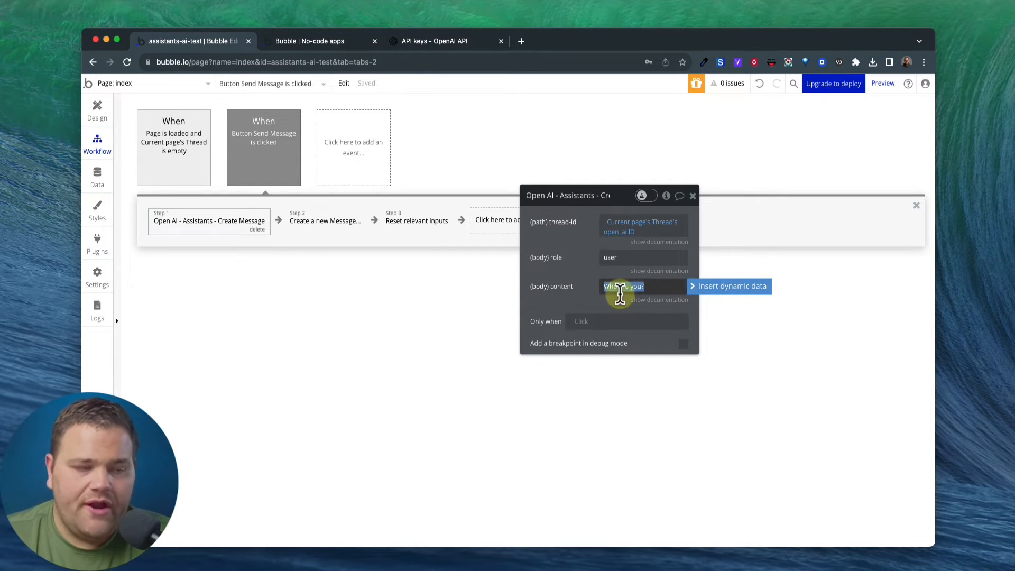
left_click(569, 283)
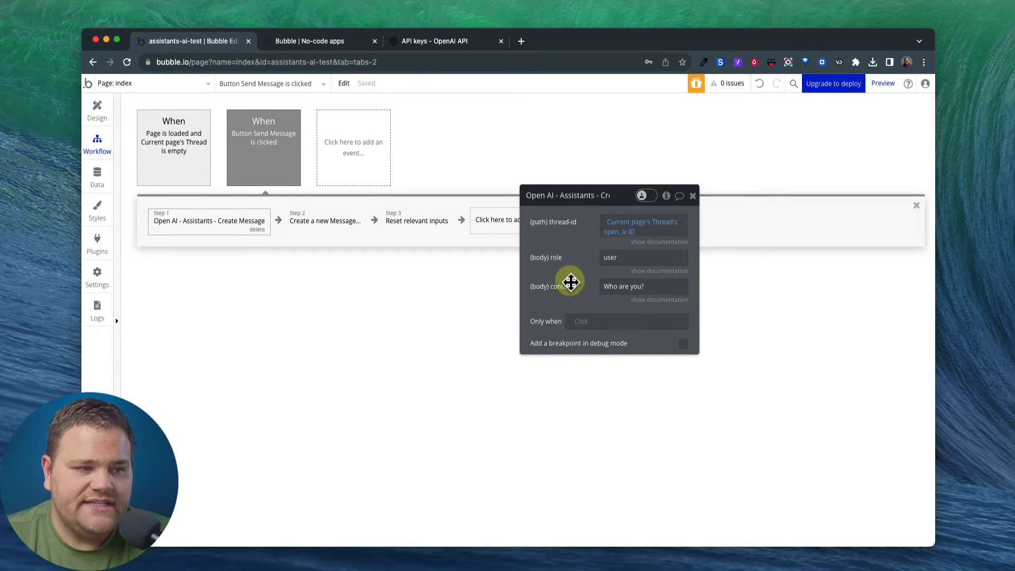
left_click(98, 111)
left_click(429, 469)
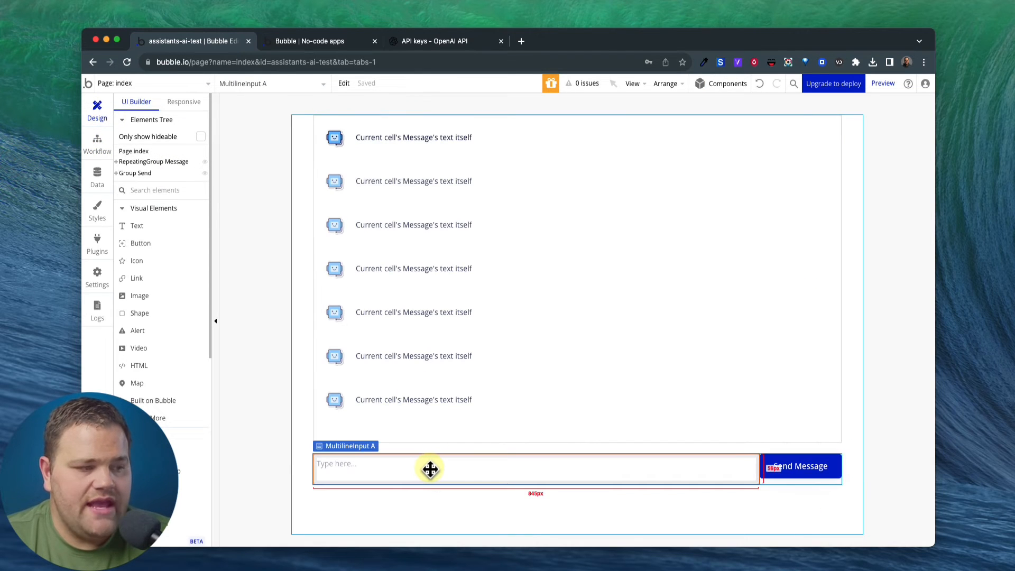
double_click(429, 469)
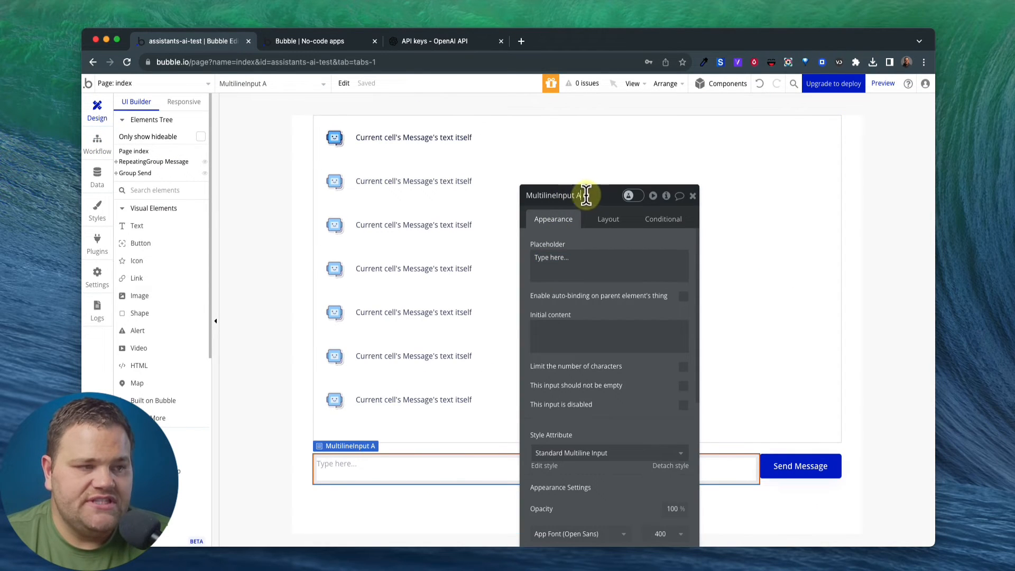
left_click_drag(585, 195, 512, 201)
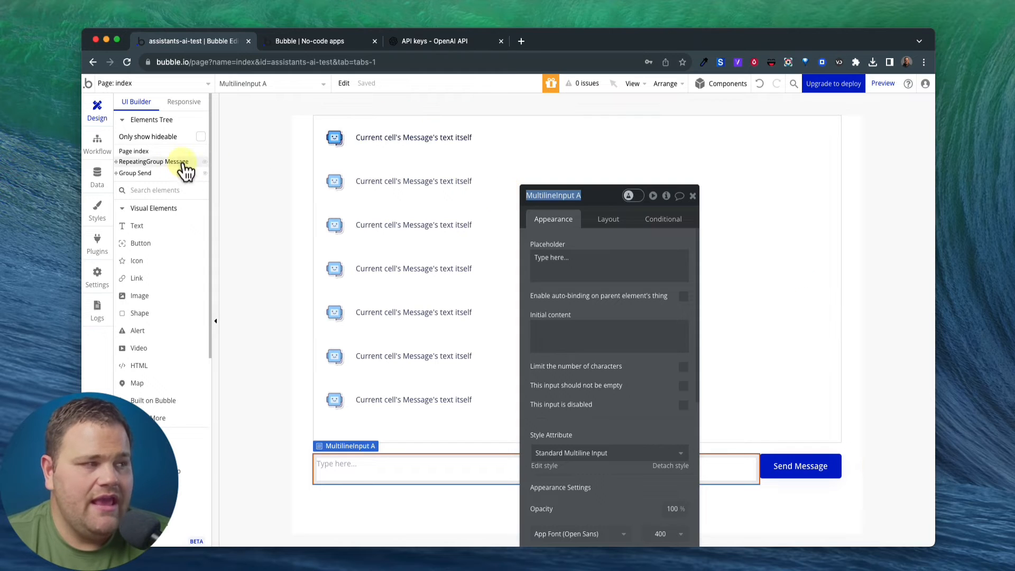
Set the Open AI Create Message action's body content to MultilineInput A's value, and review the Create a new Message action's fields.
left_click(100, 149)
triple_click(631, 282)
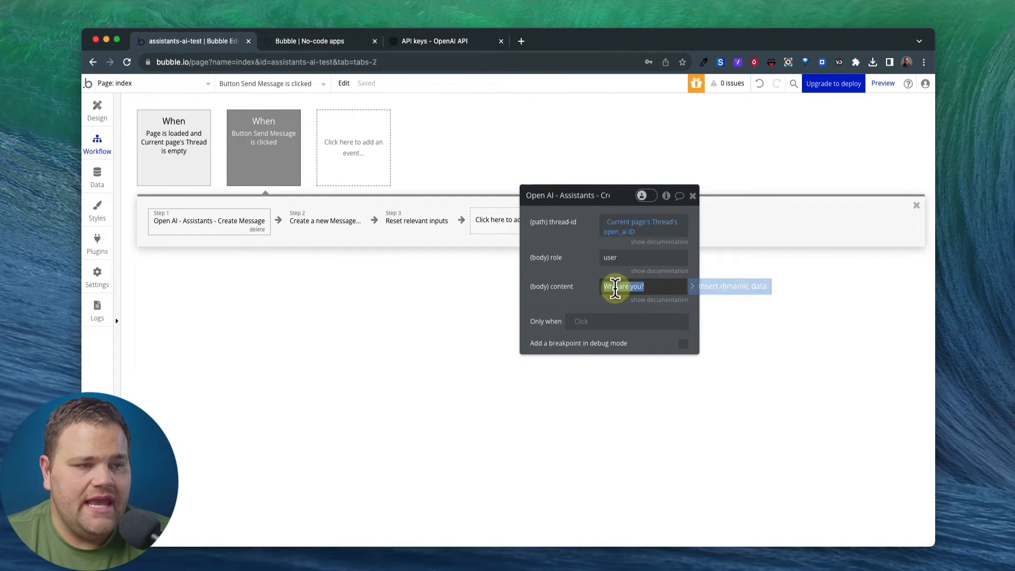
left_click(705, 289)
type("mul")
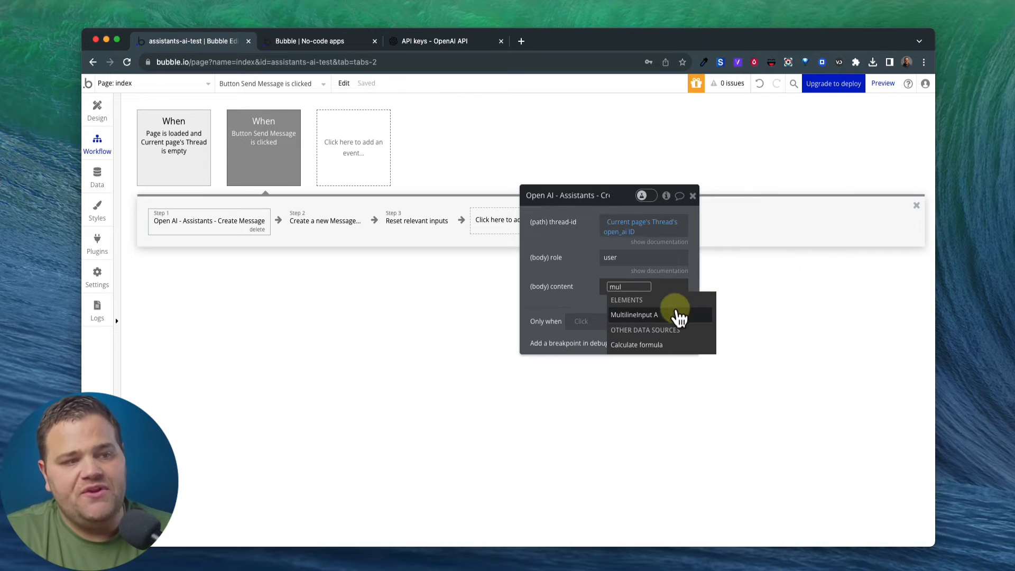
left_click(661, 316)
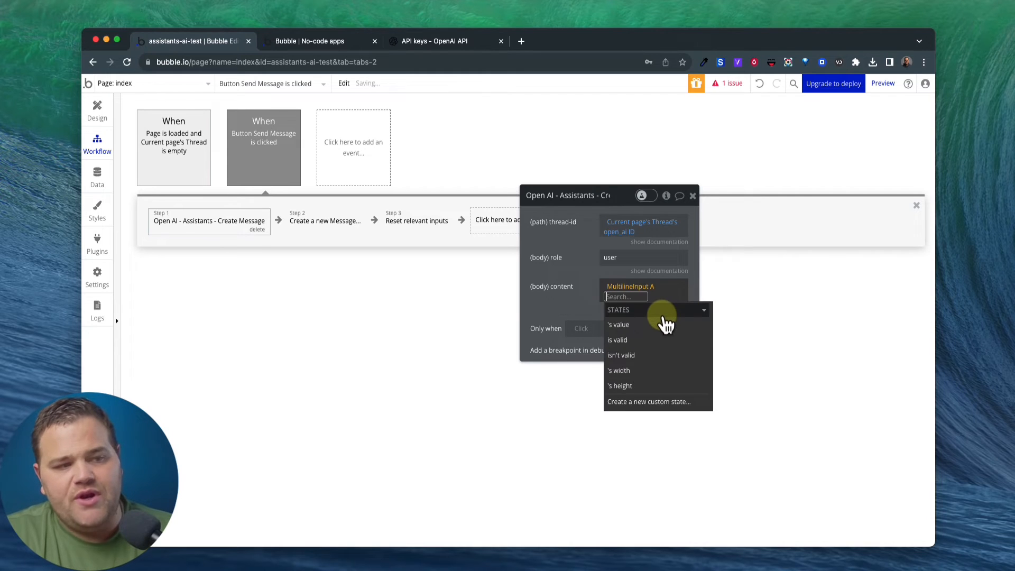
left_click(623, 324)
left_click(580, 294)
left_click_drag(572, 264, 584, 301)
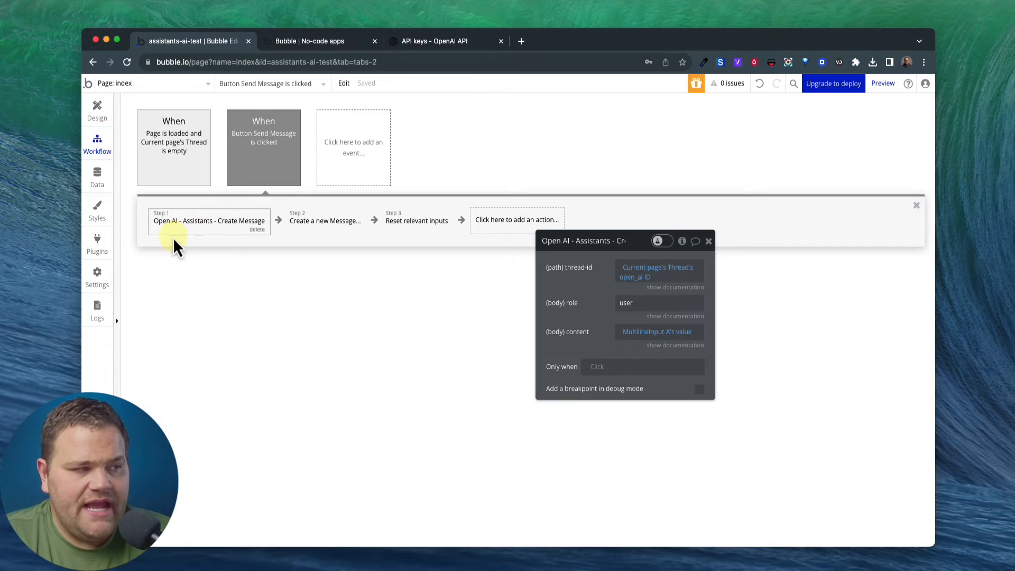
left_click(324, 224)
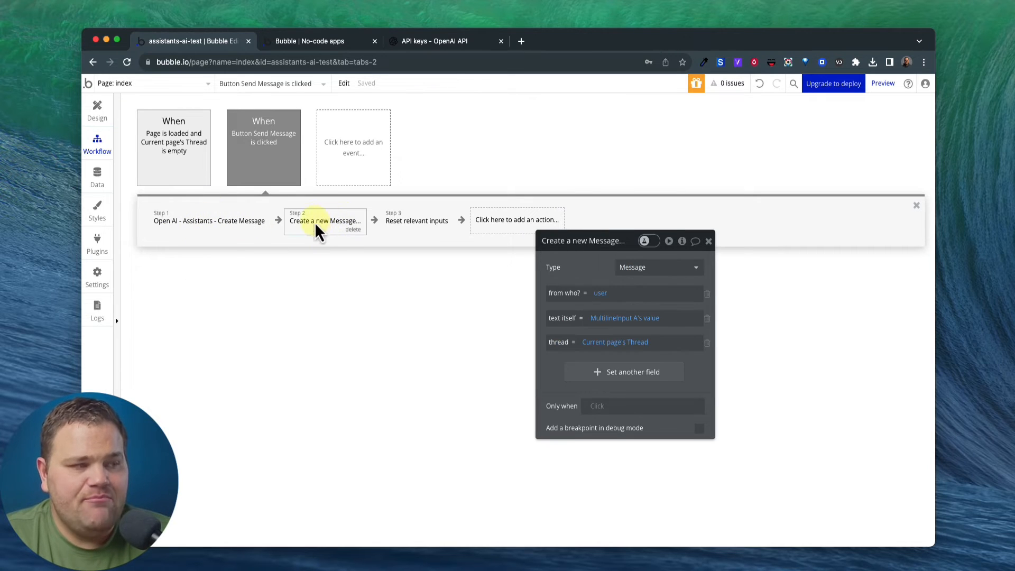
Switch to the Logic Flow diagram and review the stages from creating the assistant through creating a run on the thread.
key("ctrl+Up")
left_click(751, 232)
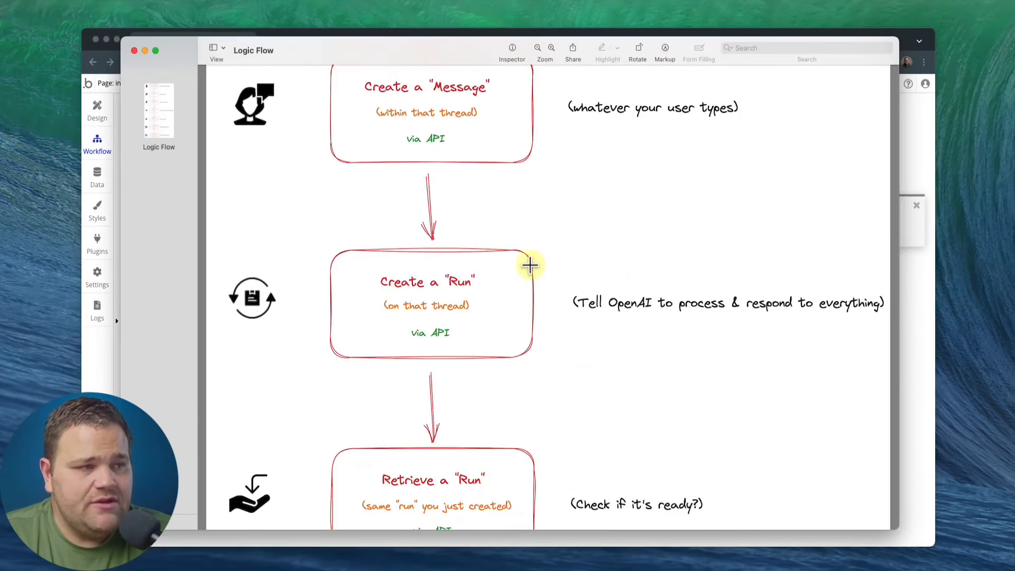
scroll(529, 264, "up", 10)
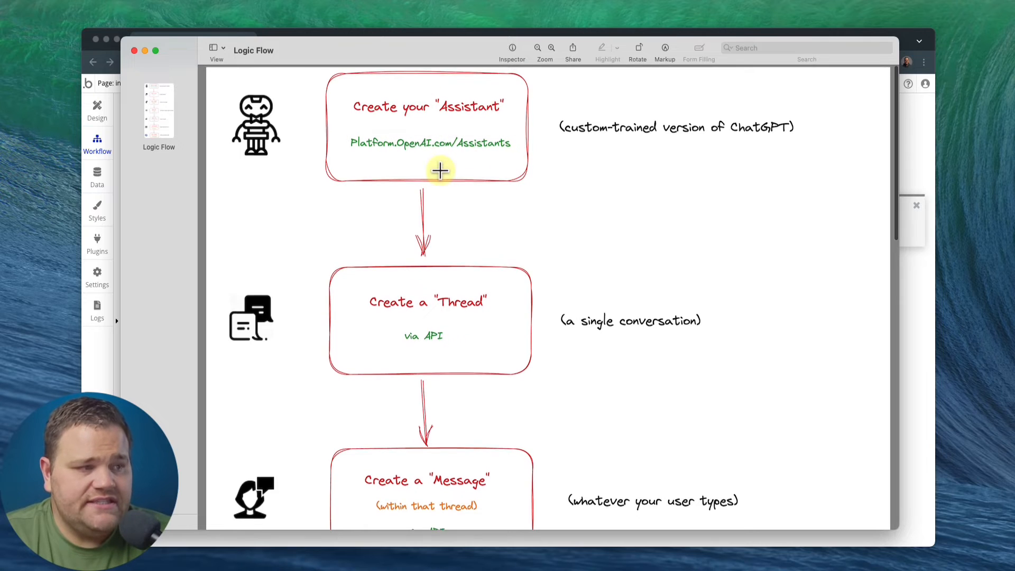
scroll(439, 264, "down", 1)
scroll(451, 277, "down", 4)
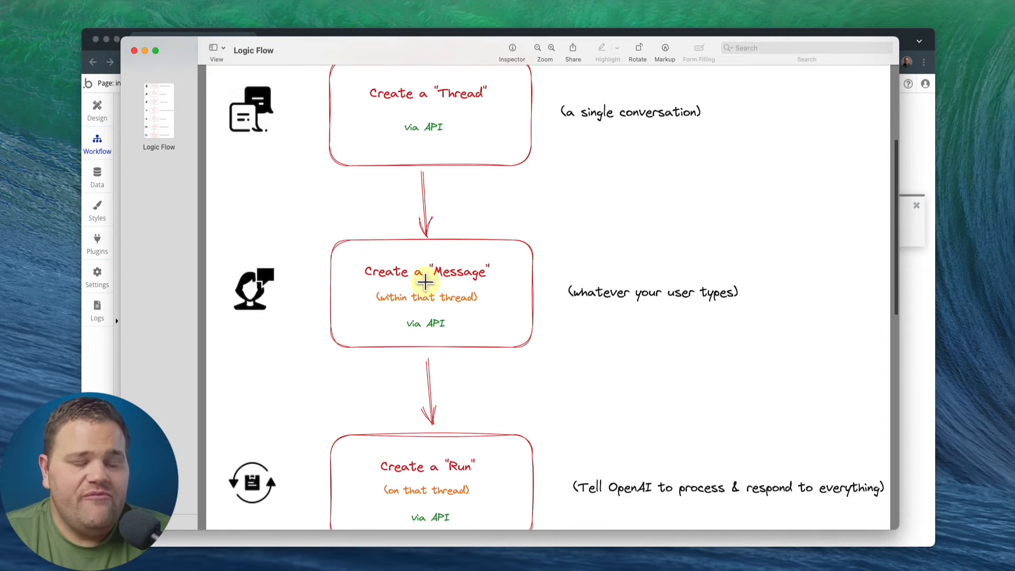
scroll(470, 297, "down", 4)
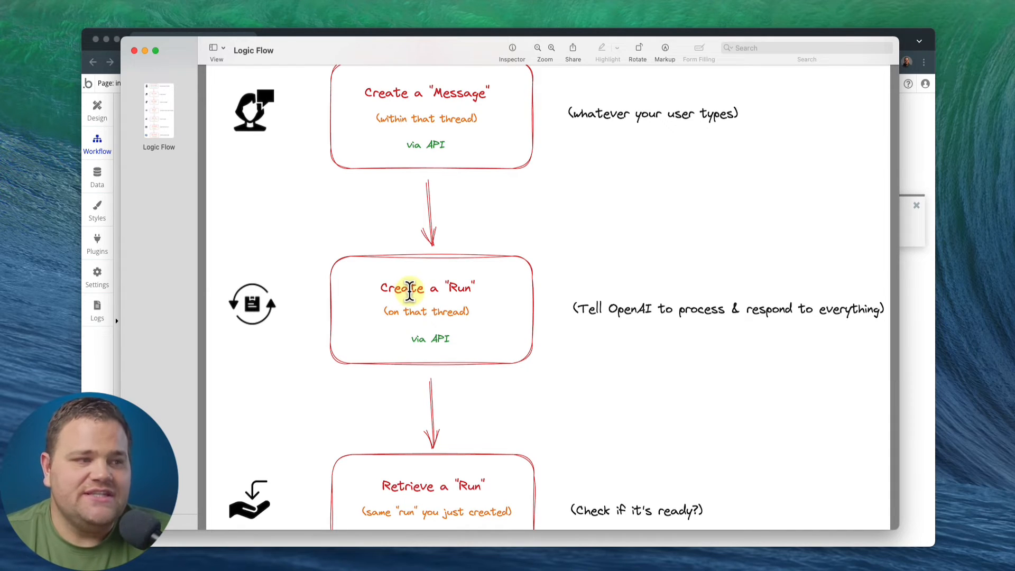
scroll(410, 290, "down", 1)
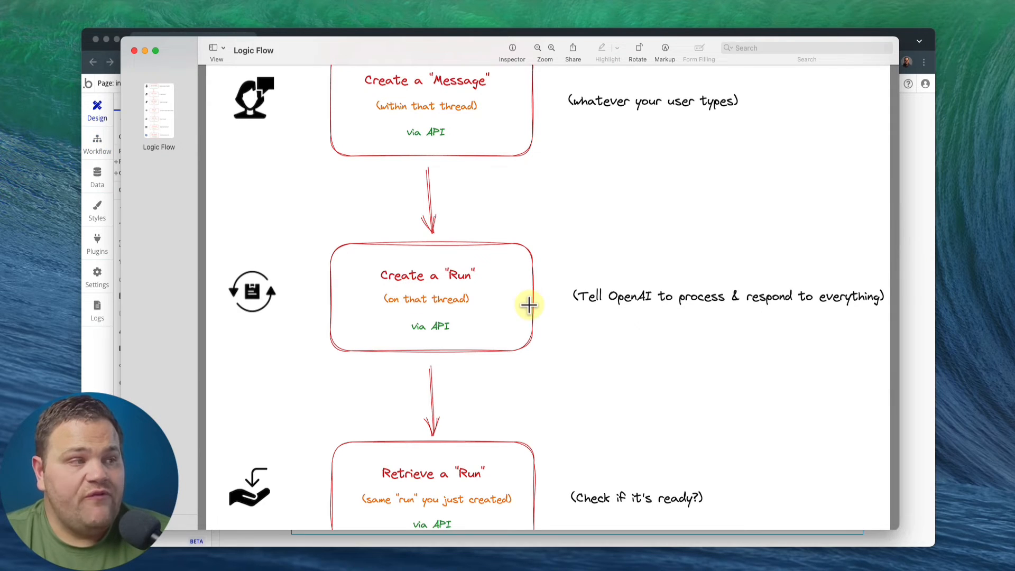
Switch back to the Bubble editor and review the actions provided by the OpenAI - Assistants API plugin.
key("ctrl+Up")
left_click(330, 271)
left_click(99, 247)
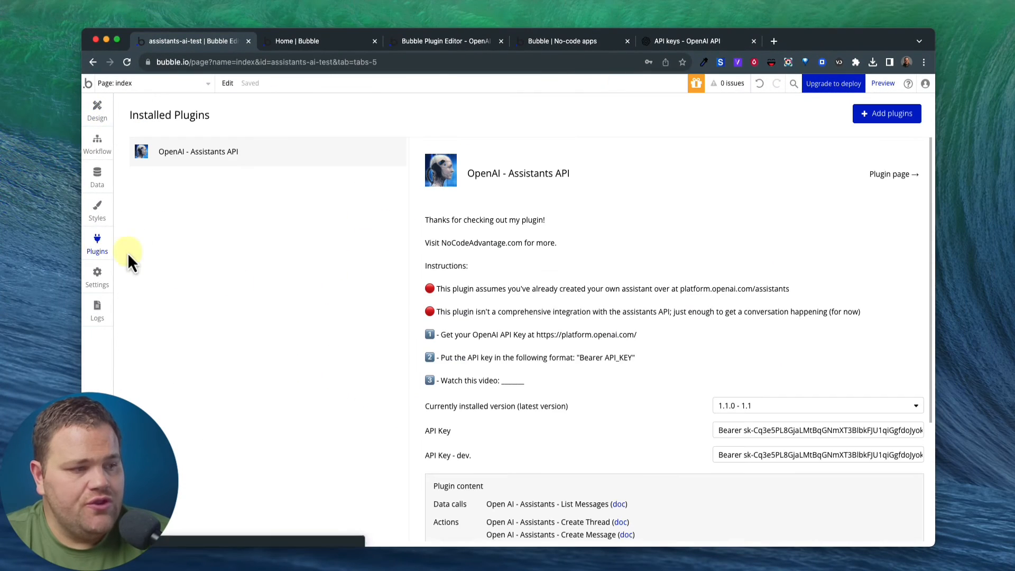
scroll(480, 360, "down", 5)
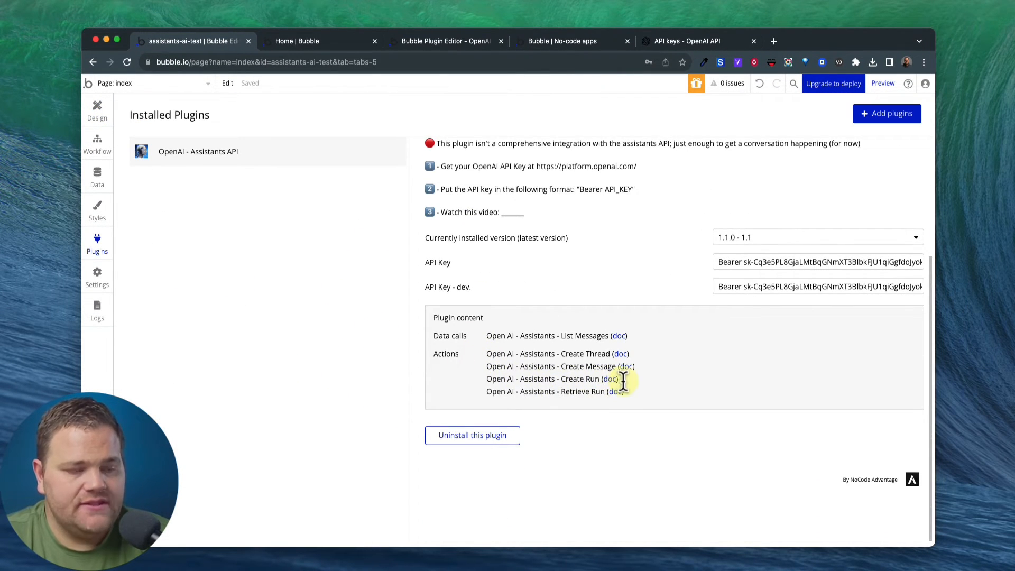
Set the event color of the Button Send Message is clicked workflow to Blue.
left_click(99, 112)
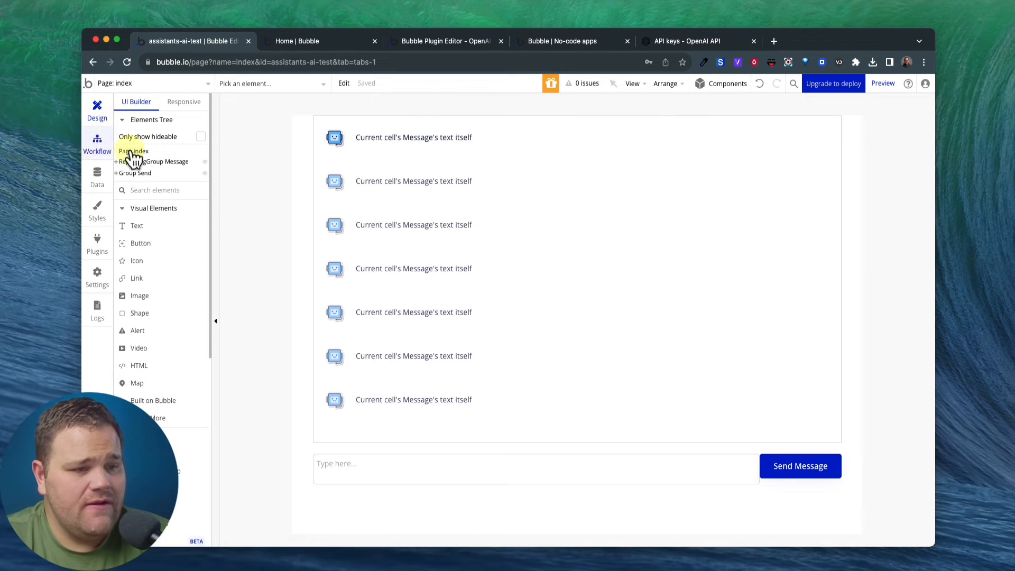
left_click(106, 151)
left_click(256, 144)
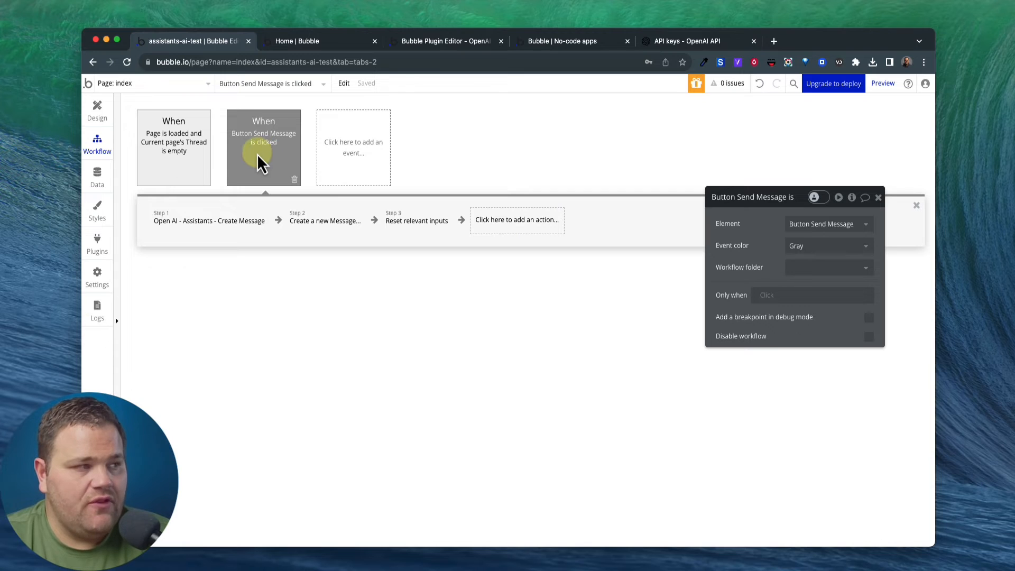
left_click(98, 111)
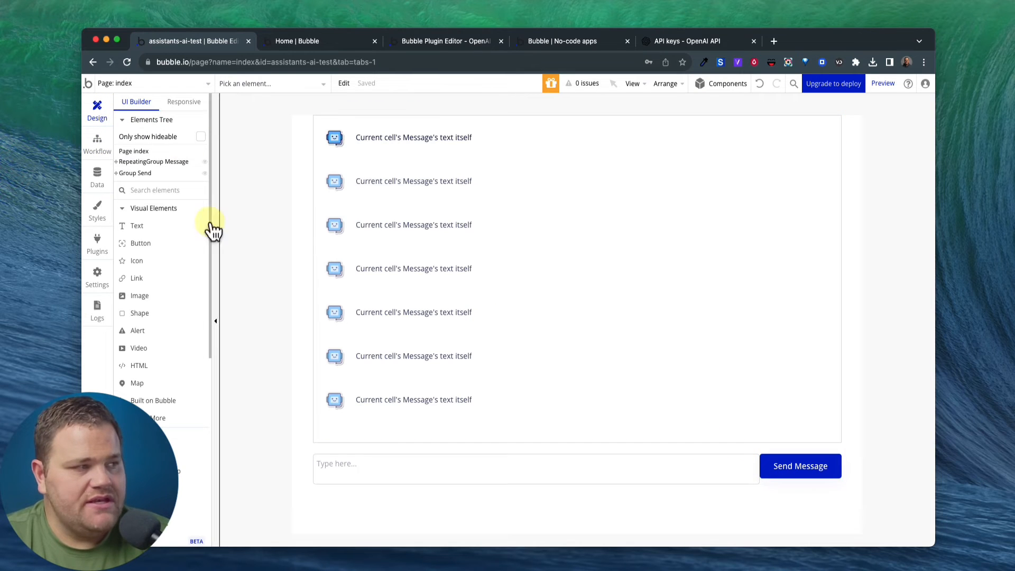
left_click(99, 144)
left_click(826, 247)
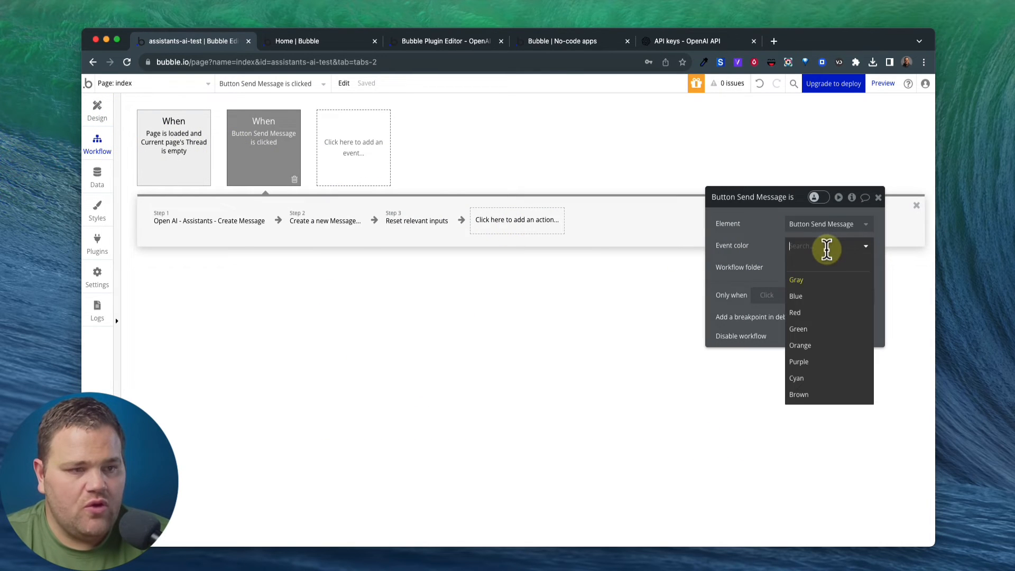
left_click(818, 296)
Insert an Open AI - Assistants - Create Run action between Create a new Message and Reset relevant inputs in the Send Message workflow.
left_click(235, 225)
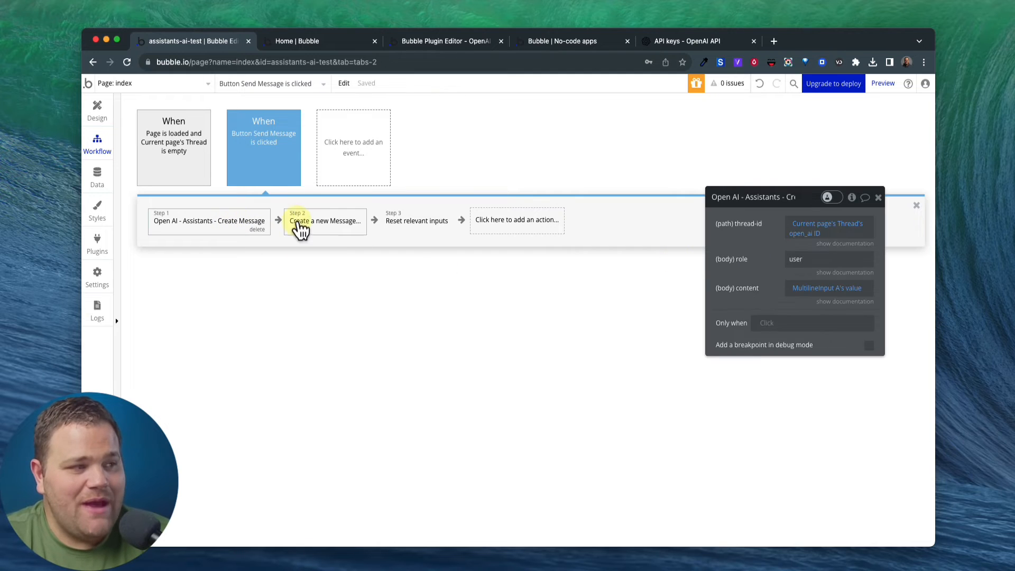
left_click(314, 221)
left_click(214, 222)
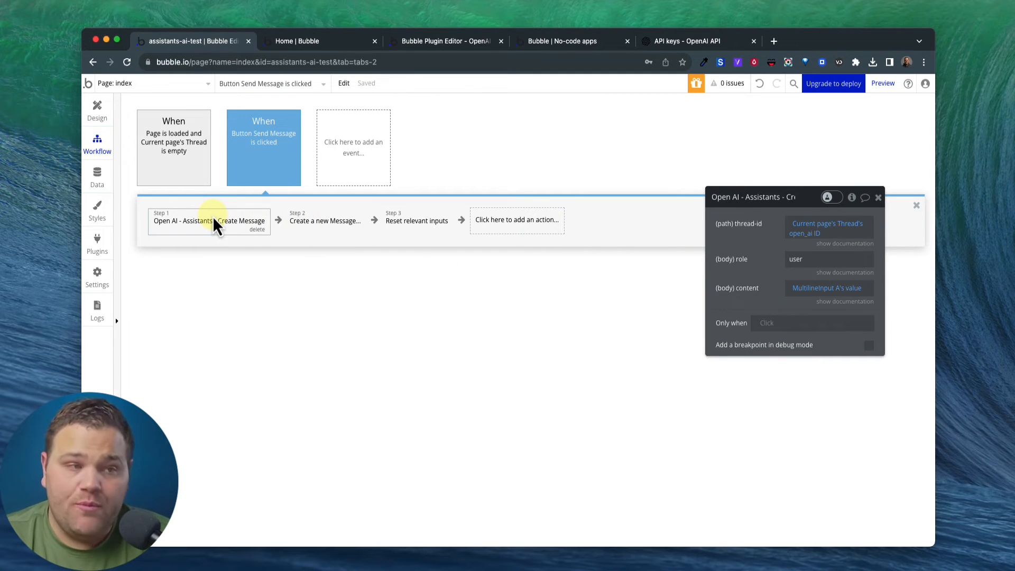
left_click(299, 221)
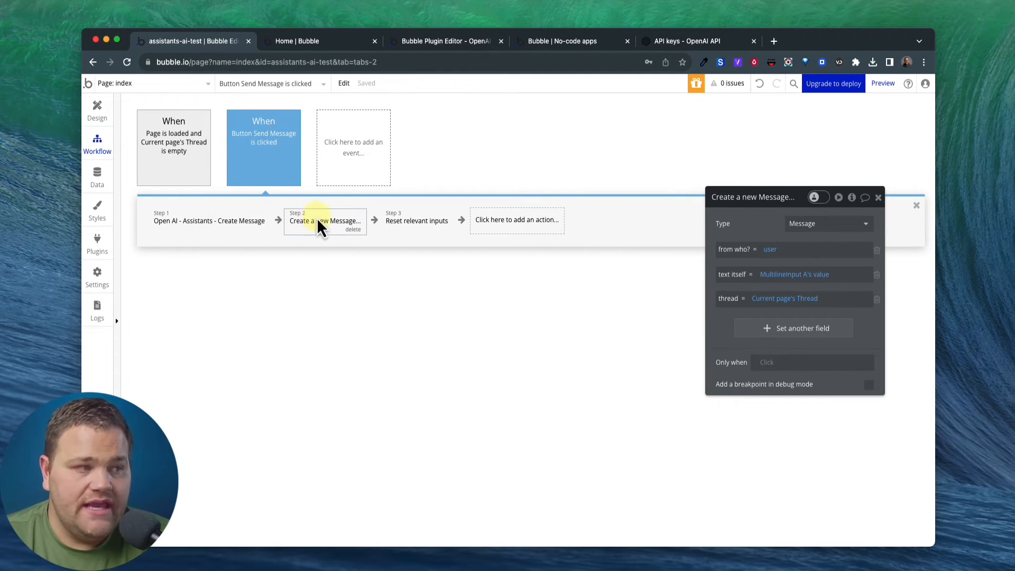
left_click(374, 221)
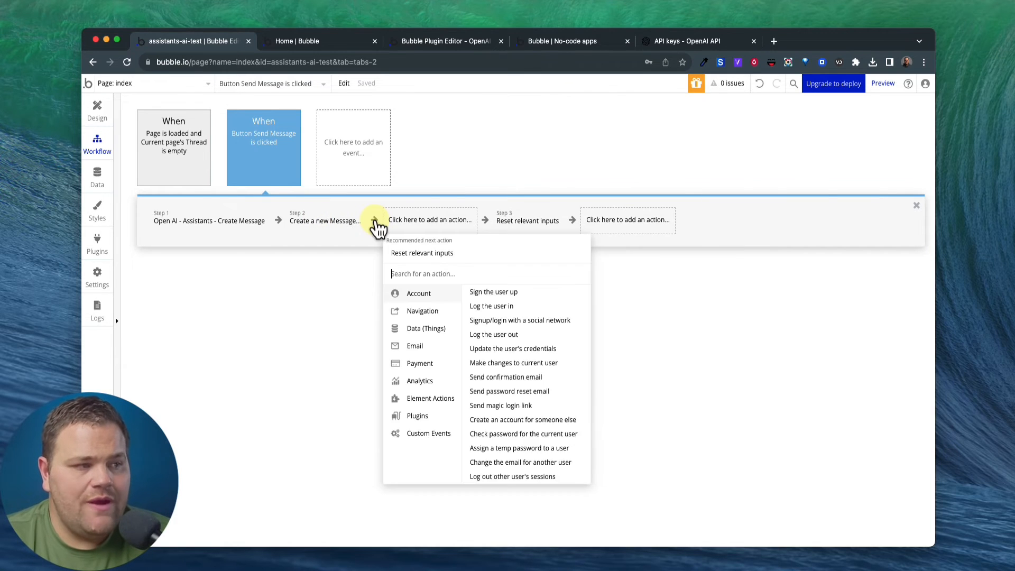
type("create")
key("BackSpace")
key("BackSpace")
key("BackSpace")
key("BackSpace")
key("BackSpace")
key("BackSpace")
key("BackSpace")
type("run")
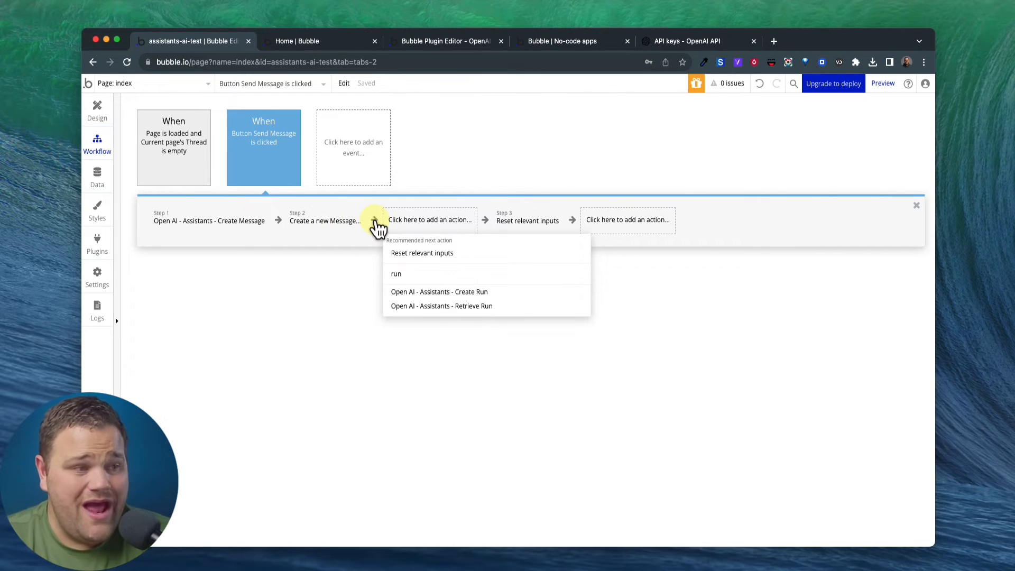
left_click(455, 292)
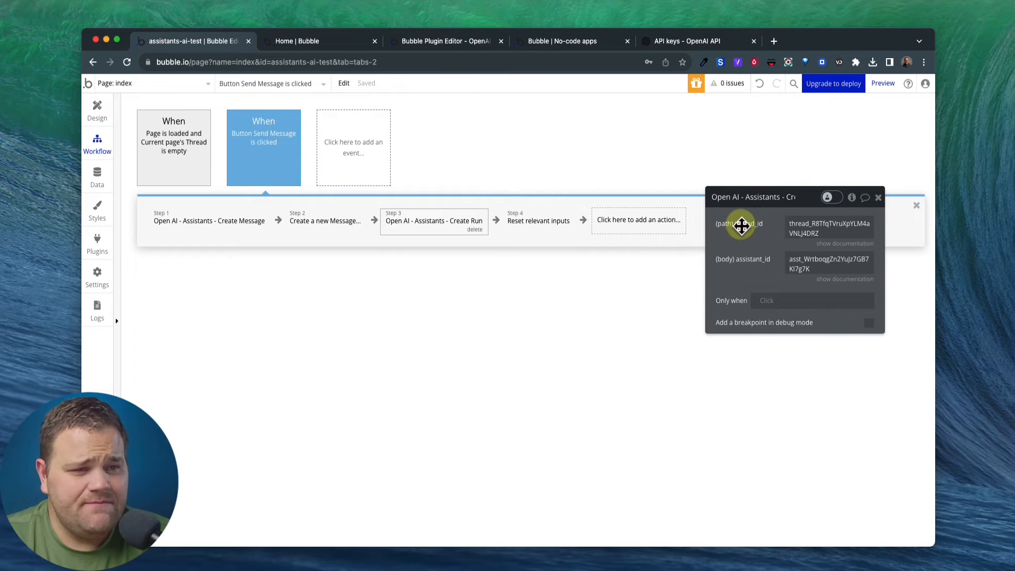
Set the Create Run action's thread_id path parameter to Current page's Thread's open_ai ID.
left_click_drag(741, 224, 608, 251)
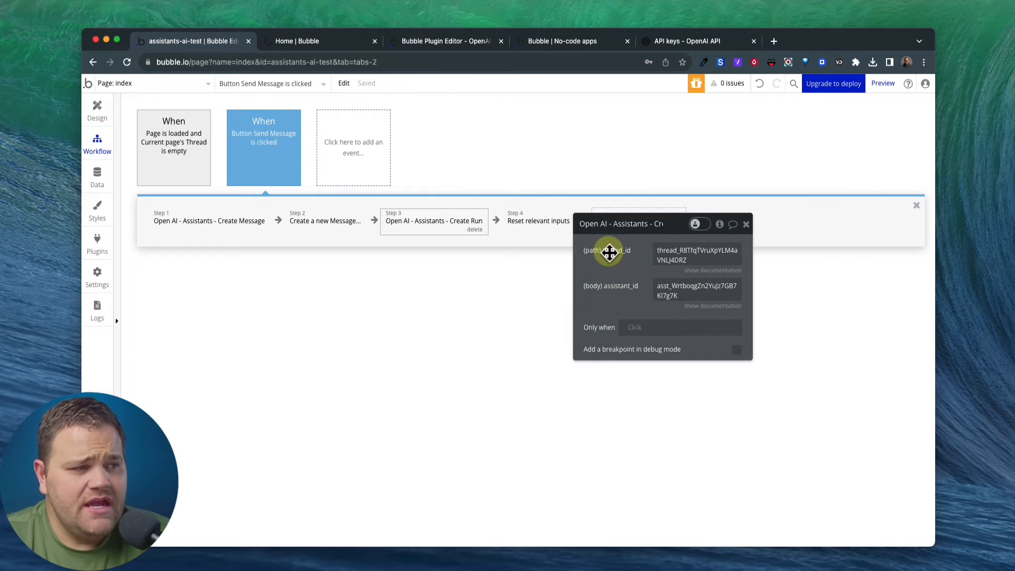
left_click(673, 251)
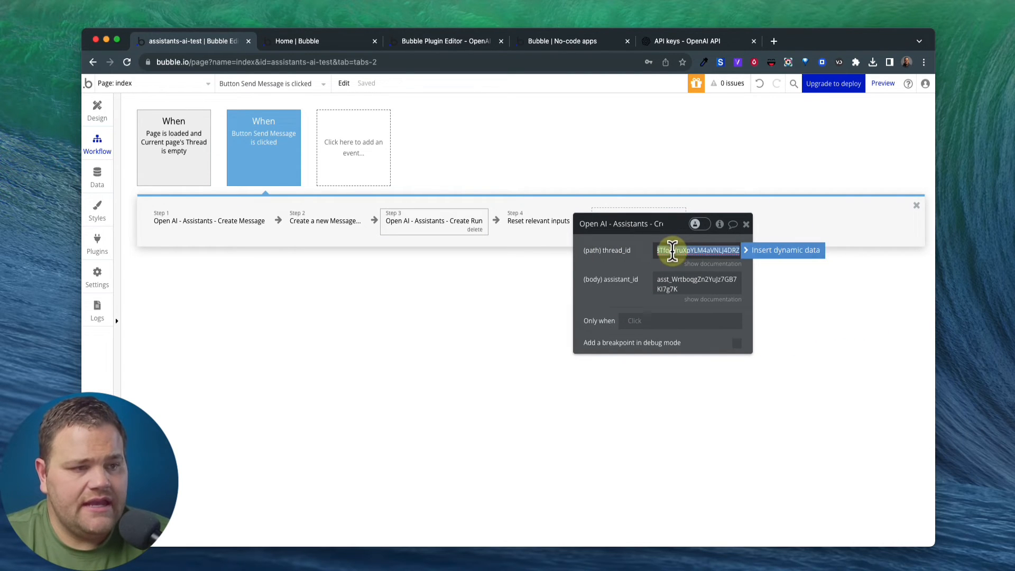
left_click(759, 260)
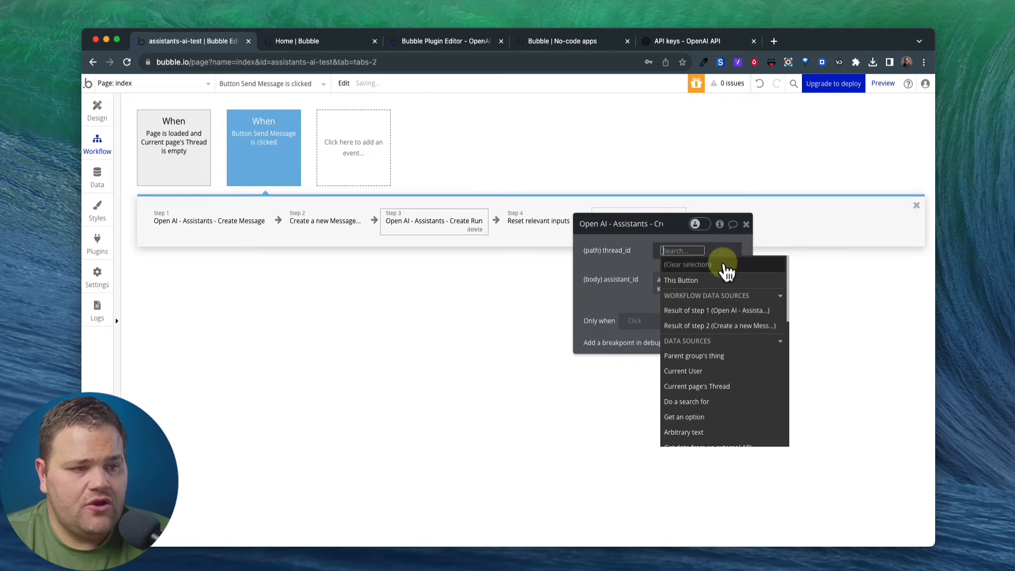
left_click(681, 386)
left_click(682, 334)
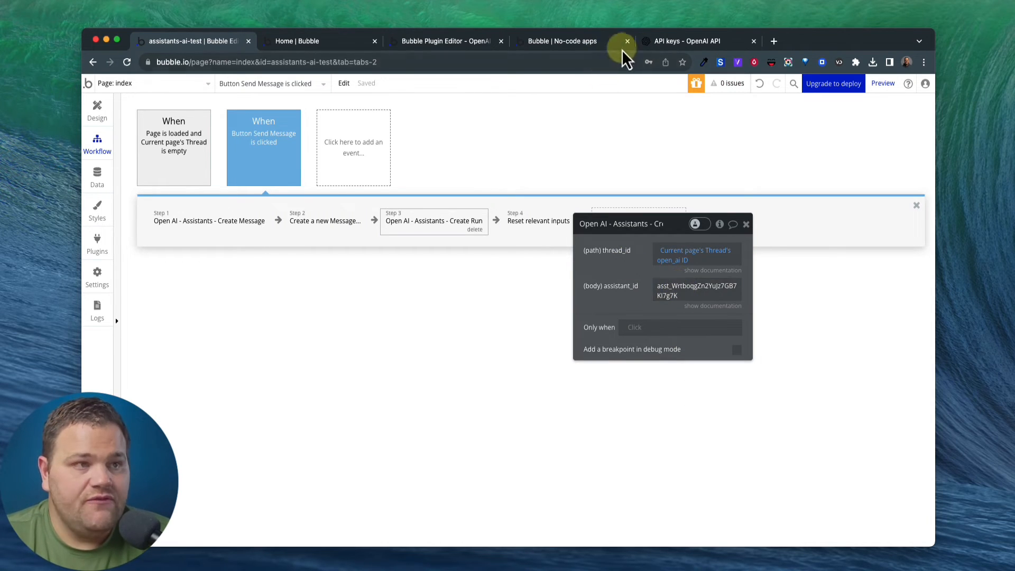
Copy the Weight Loss Bot's assistant ID from the Assistants list on the OpenAI platform.
left_click(667, 42)
left_click(617, 364)
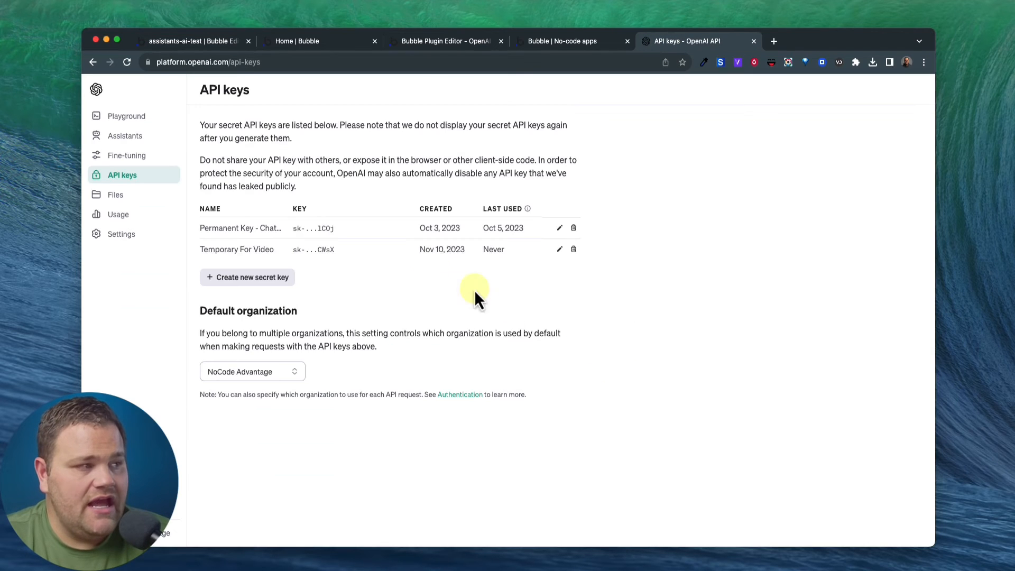
left_click(139, 139)
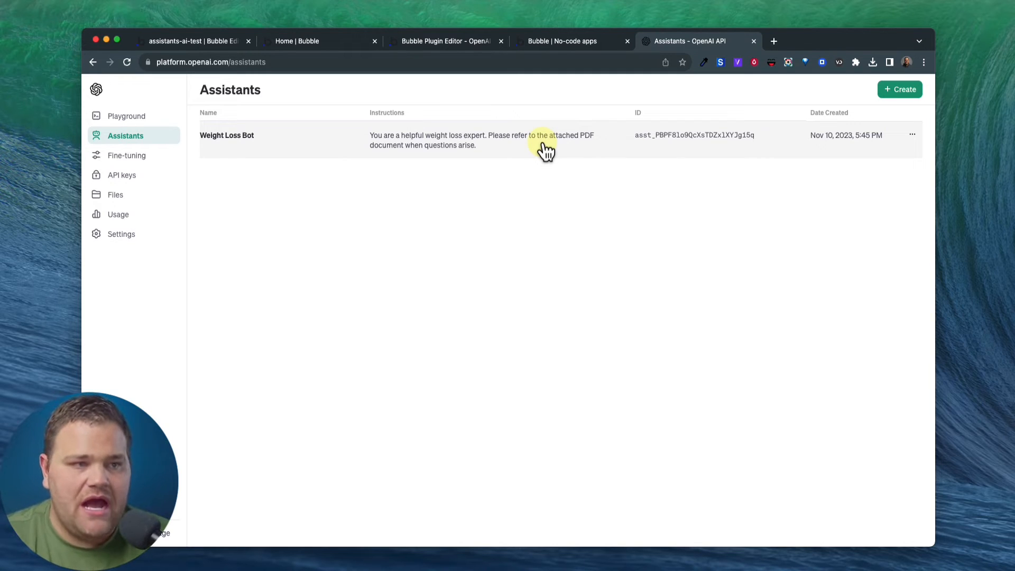
left_click_drag(637, 138, 757, 139)
key("super+c")
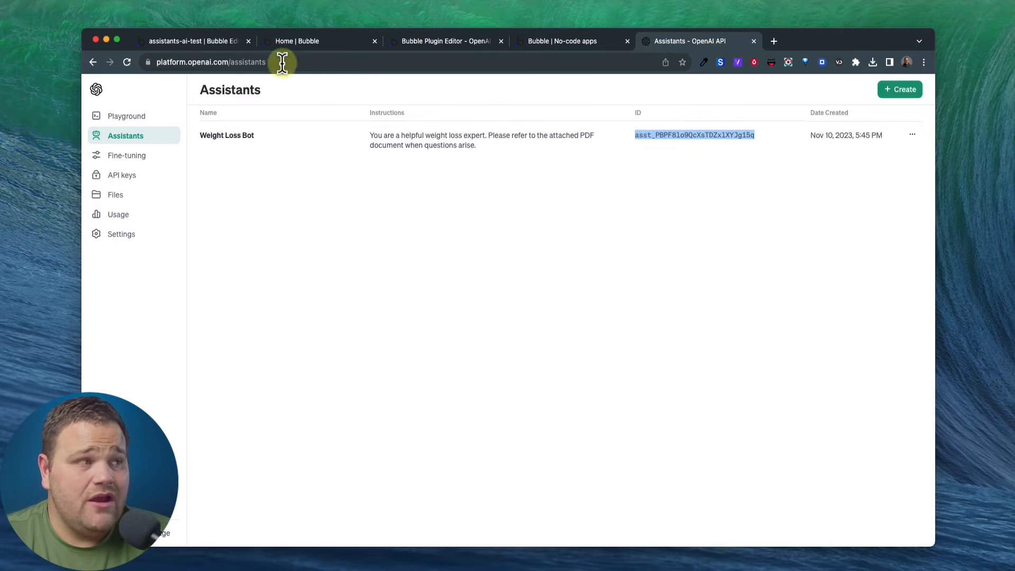
Replace the Create Run action's body assistant_id in Bubble with the copied Weight Loss Bot ID.
left_click(193, 43)
left_click(671, 290)
key("super+a")
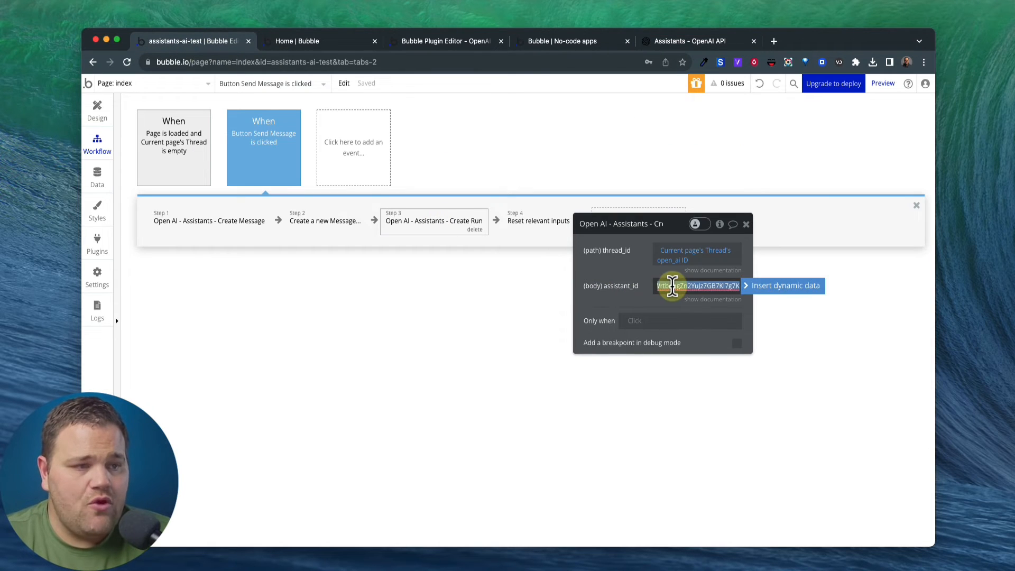
key("super+v")
left_click(627, 283)
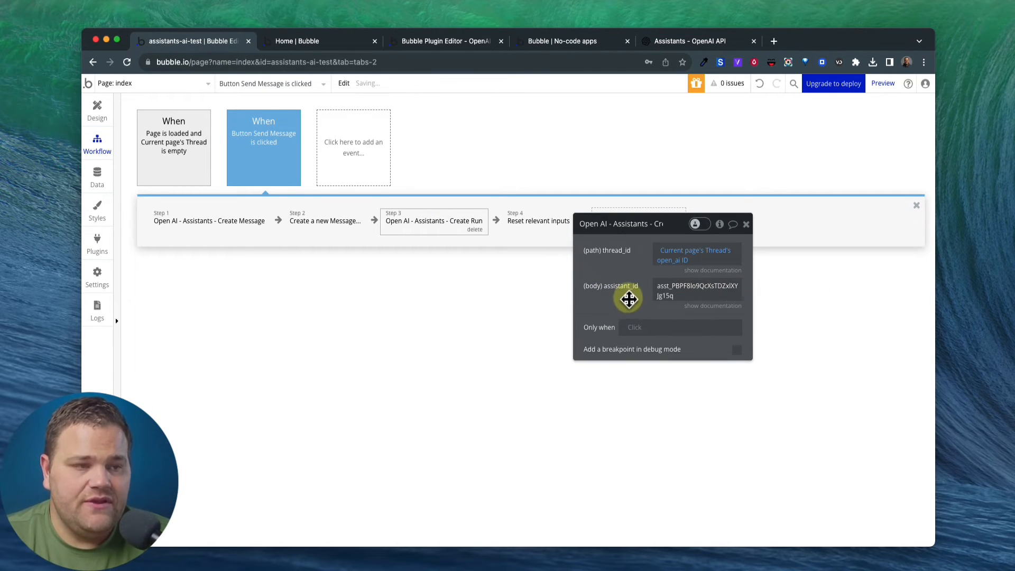
left_click_drag(627, 294, 628, 308)
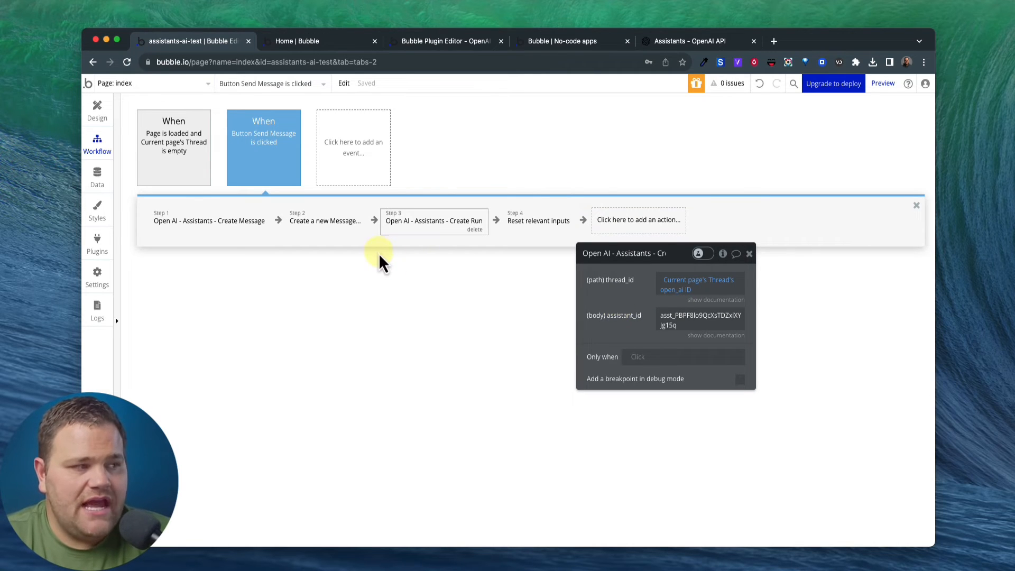
Review the settings of each action in the Send Message workflow, from Create Message through Reset relevant inputs.
left_click(220, 227)
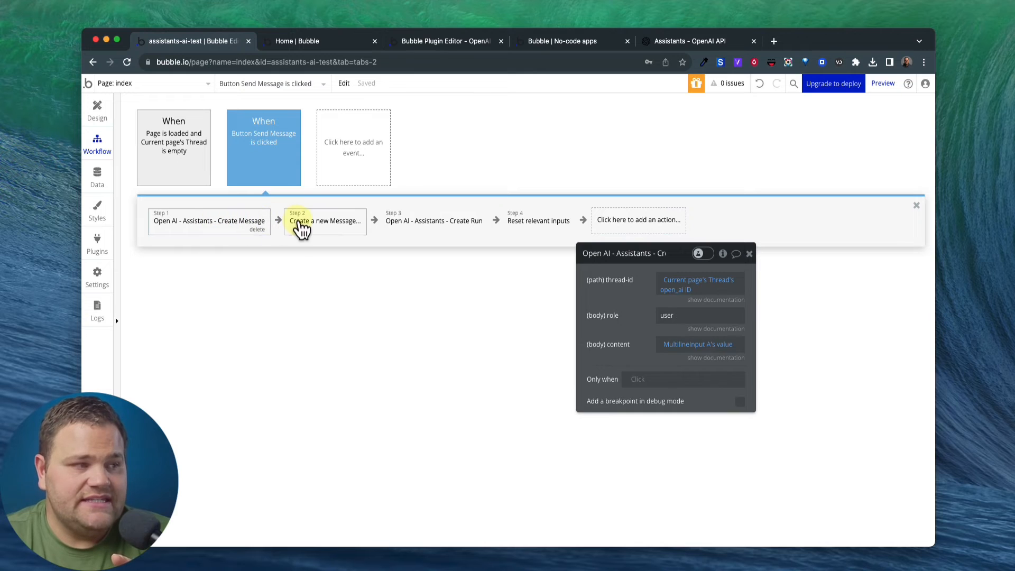
left_click(301, 227)
left_click(430, 224)
left_click(544, 221)
left_click(394, 226)
left_click(322, 228)
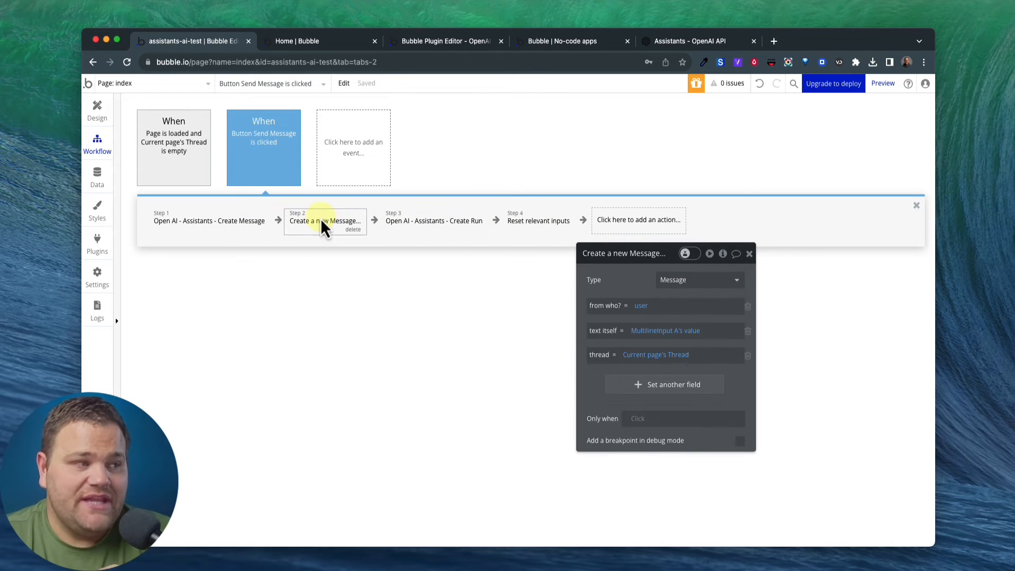
left_click(234, 227)
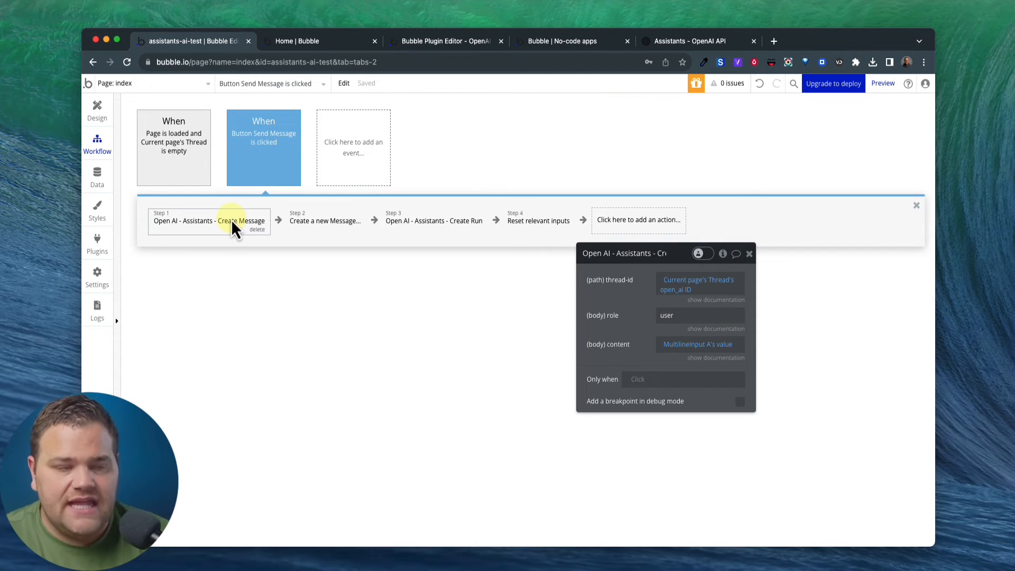
Change the Create Run action's thread_id to Result of step 1's thread_id, and check the Create Message action's parameters.
left_click(417, 230)
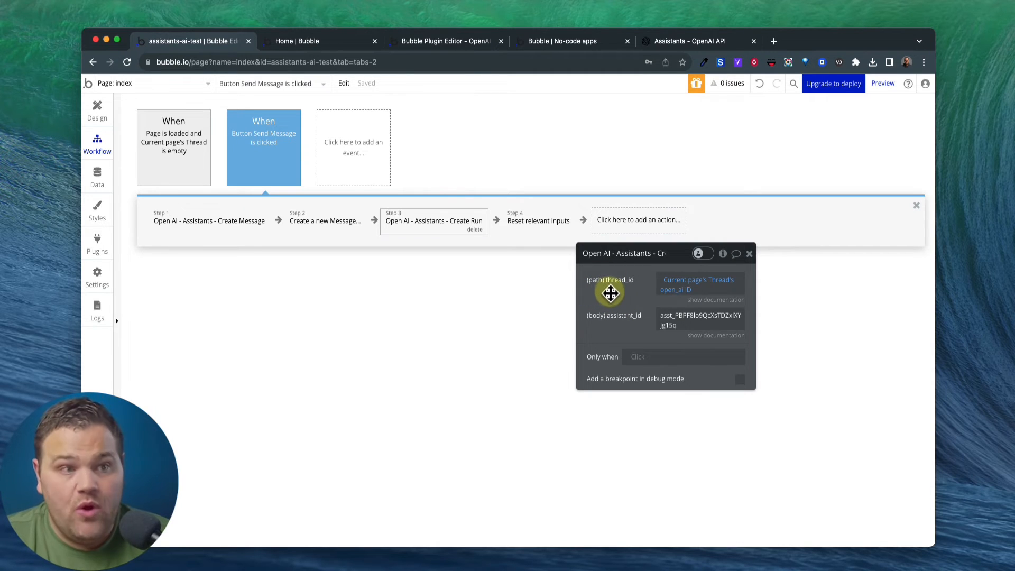
left_click_drag(611, 293, 447, 302)
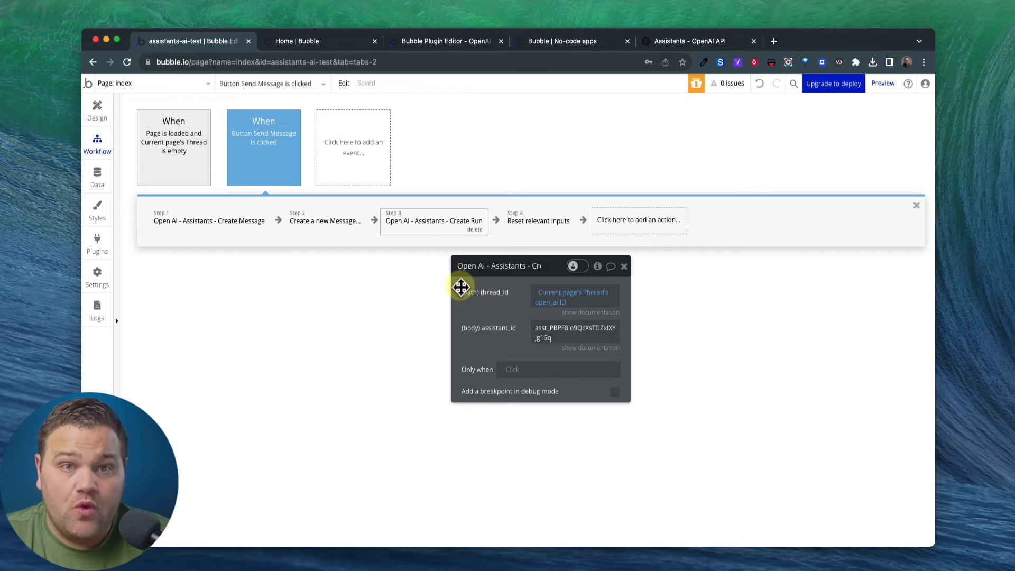
left_click(551, 297)
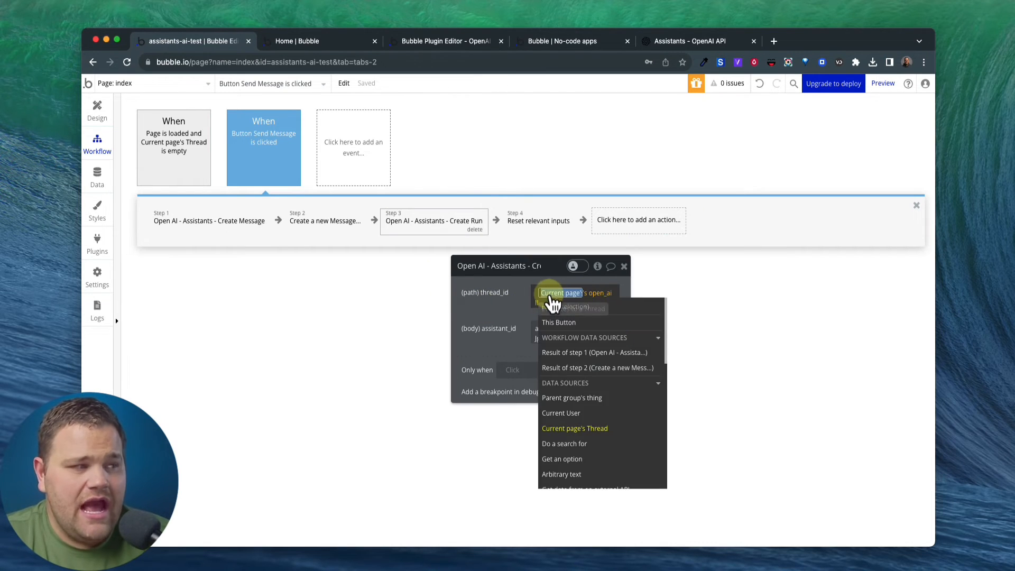
left_click(568, 354)
left_click(591, 383)
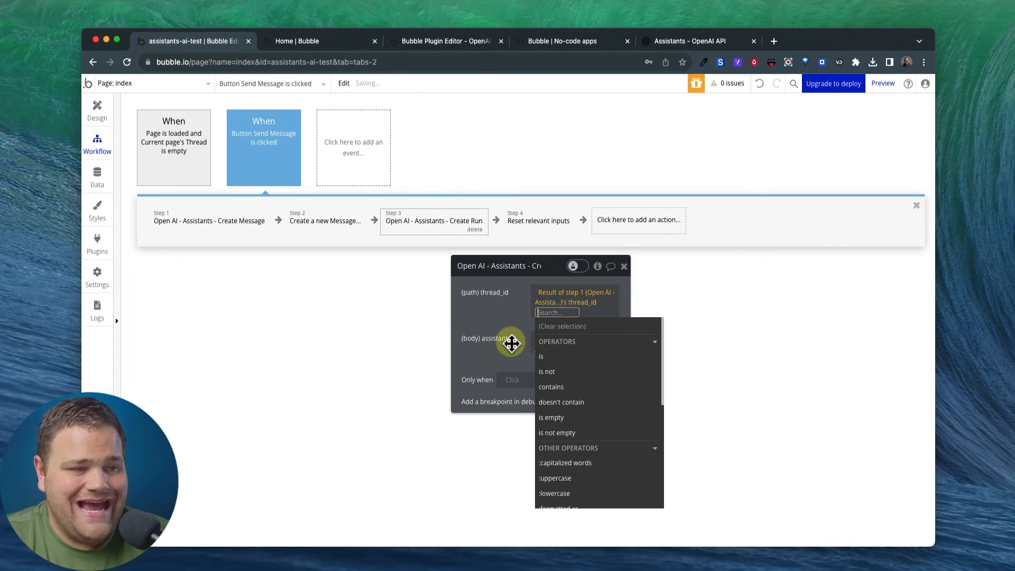
left_click(511, 344)
left_click(222, 232)
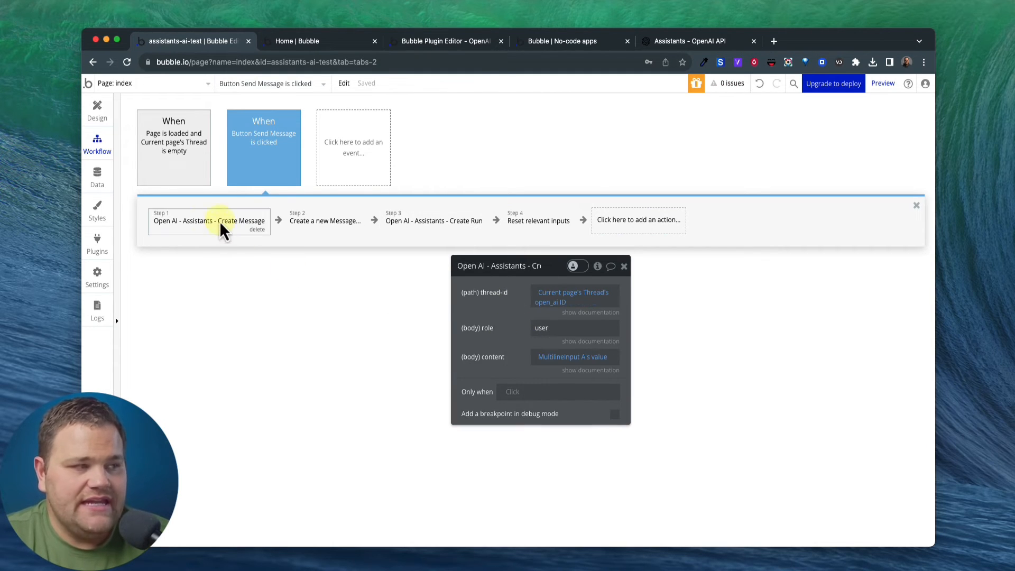
Check the Create Run action's parameters and review the Logic Flow diagram's stages from Create a Run to Retrieve a Run.
left_click(381, 222)
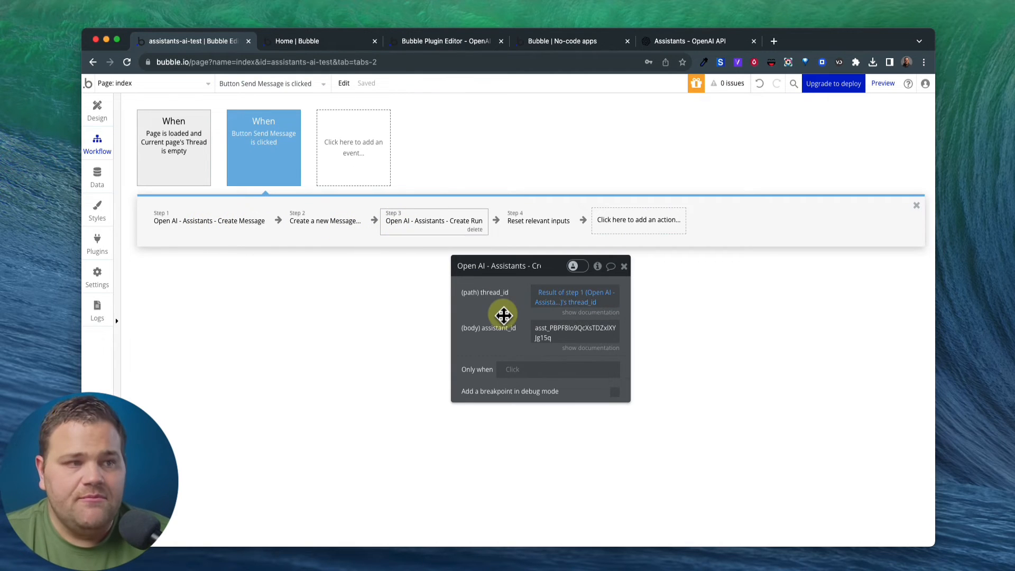
key("ctrl+Up")
left_click(568, 310)
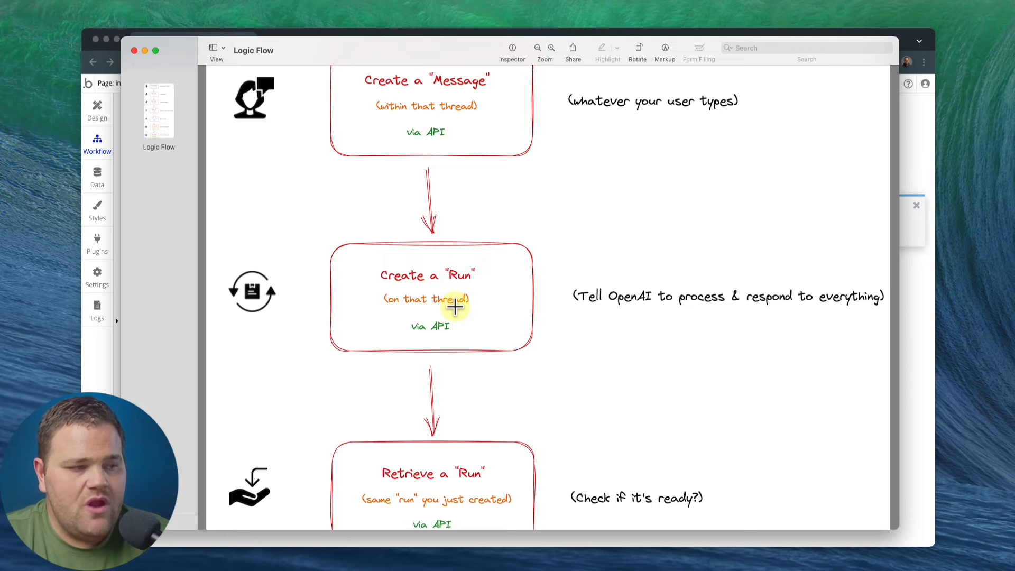
scroll(454, 307, "down", 5)
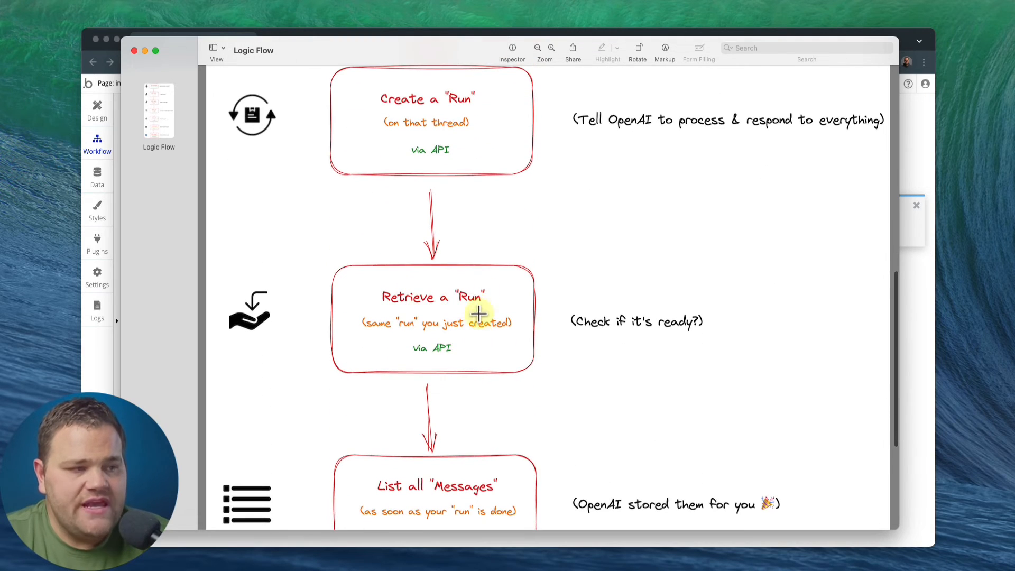
key("ctrl+Up")
left_click(429, 323)
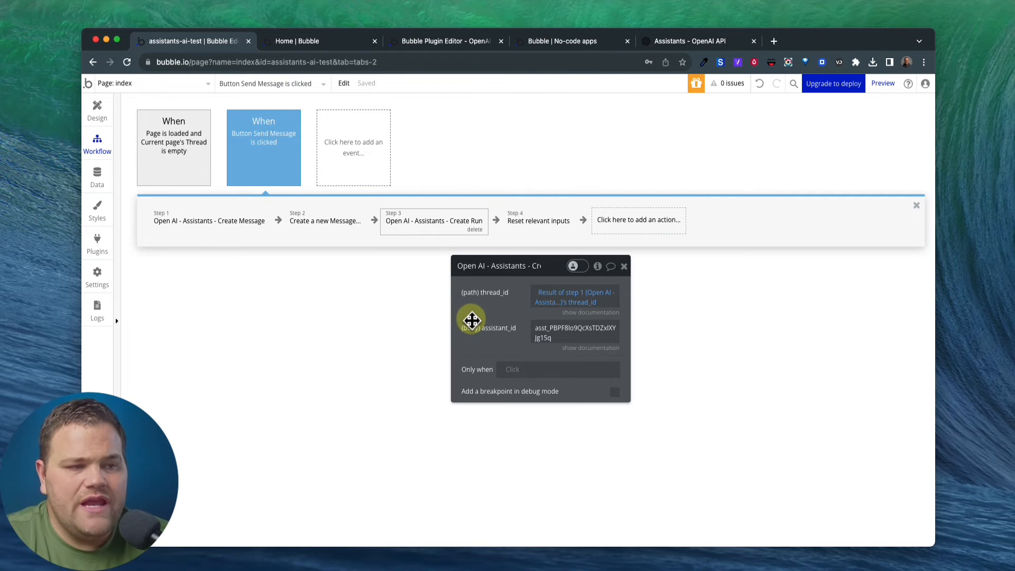
left_click(623, 266)
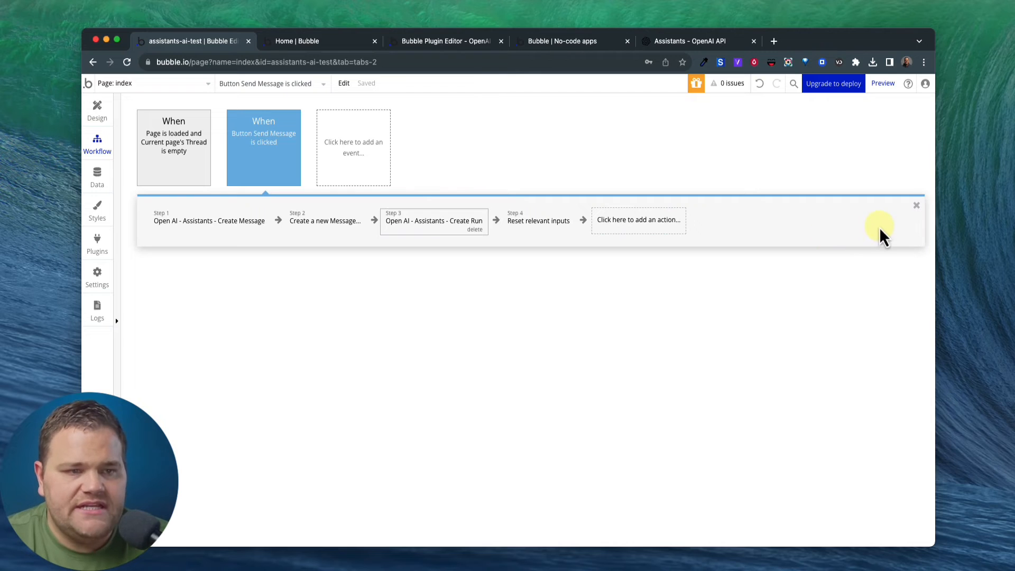
left_click(916, 206)
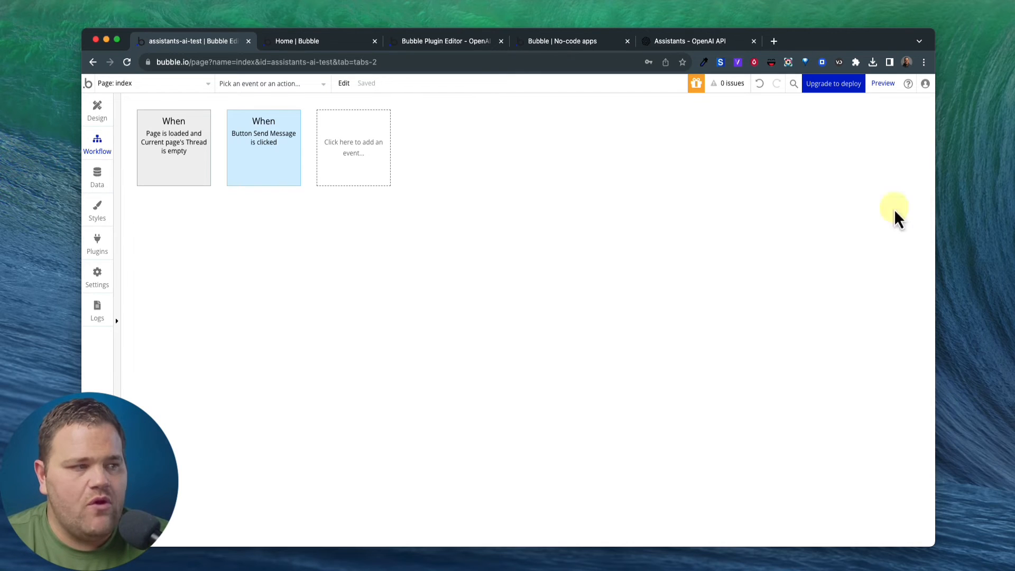
Create a custom event named ready? on the index page and set its event color to Red.
left_click(356, 149)
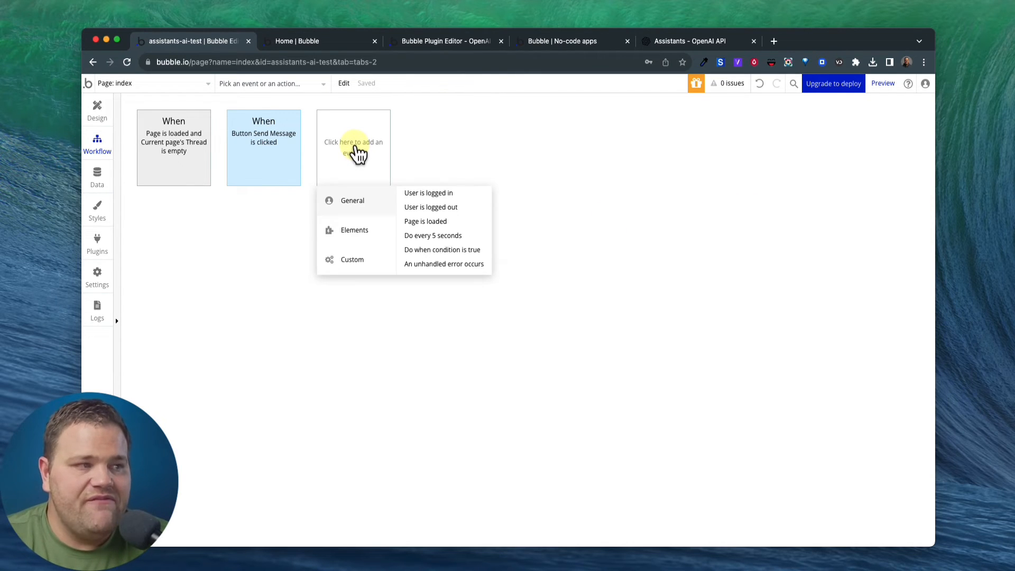
mouse_move(349, 260)
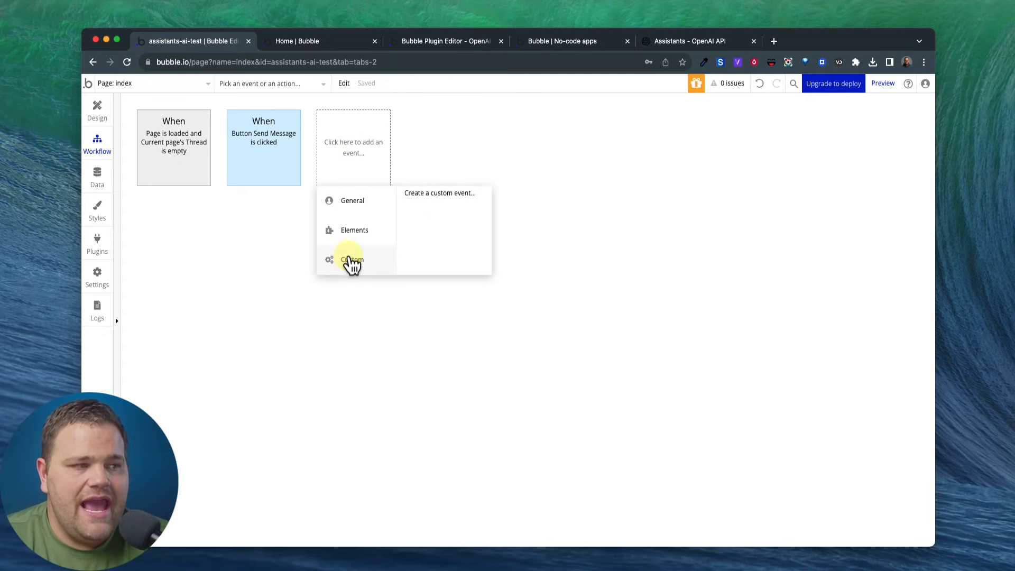
left_click(437, 194)
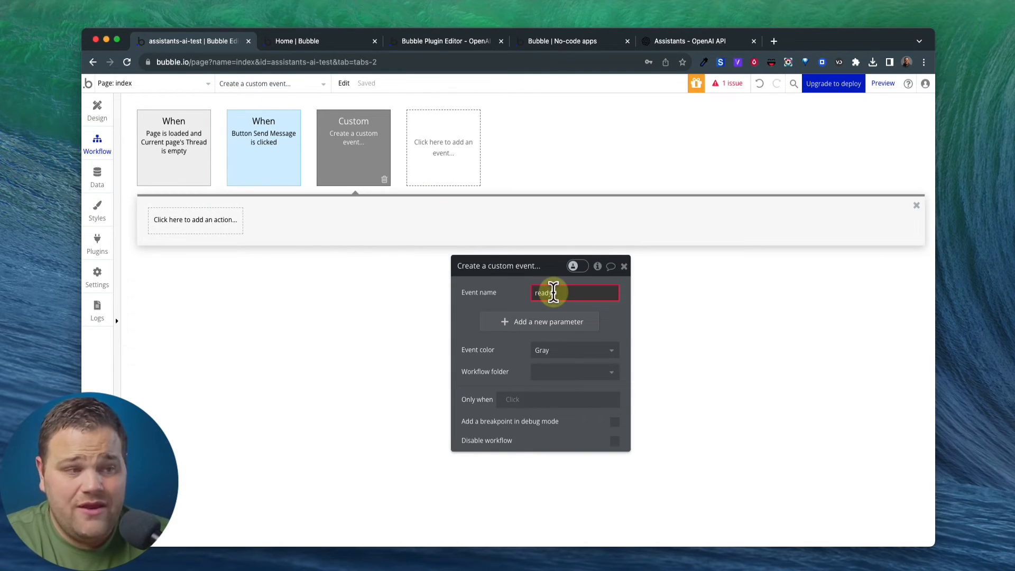
type("ready?")
left_click(509, 291)
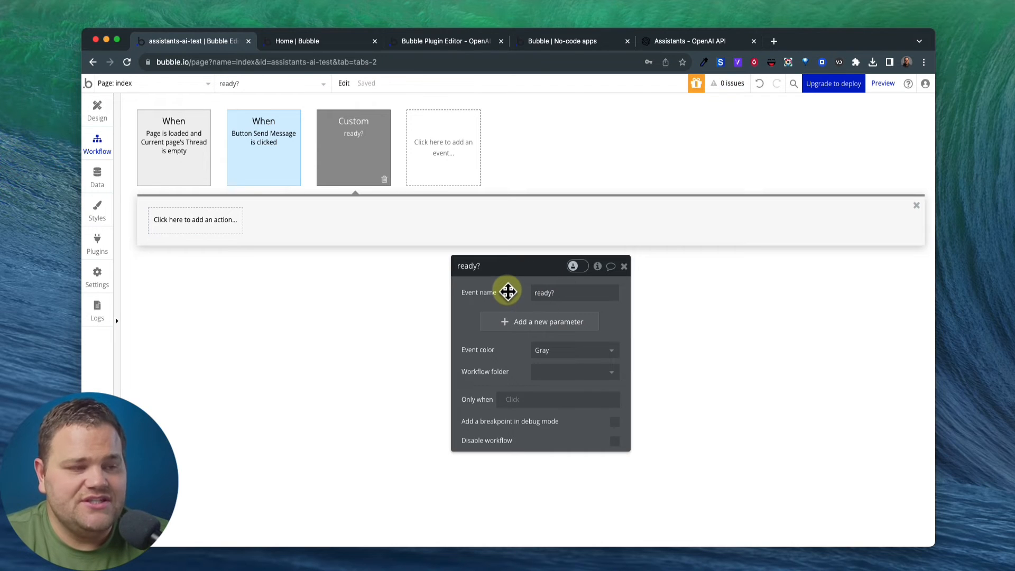
left_click(550, 350)
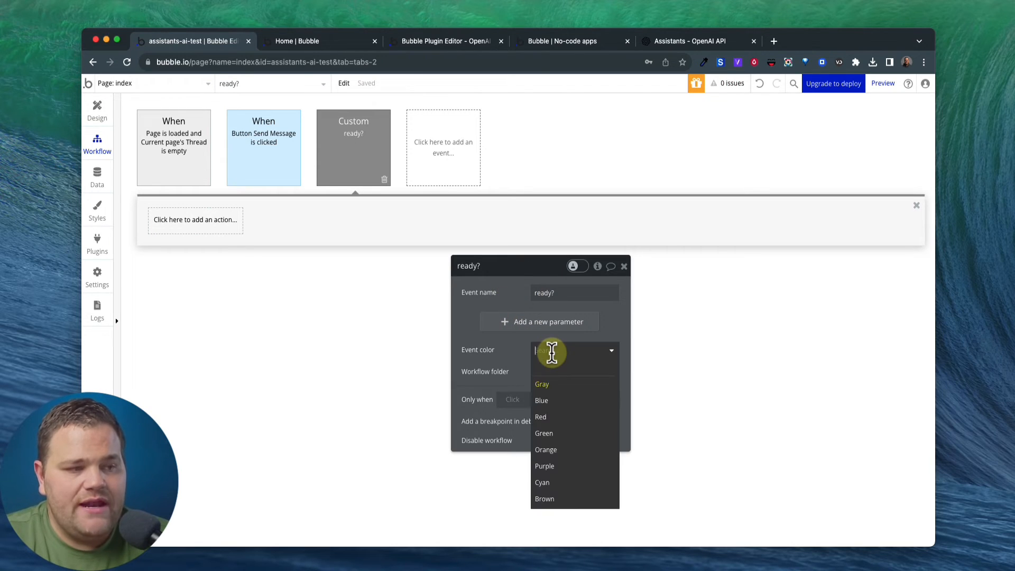
type("red")
left_click(558, 392)
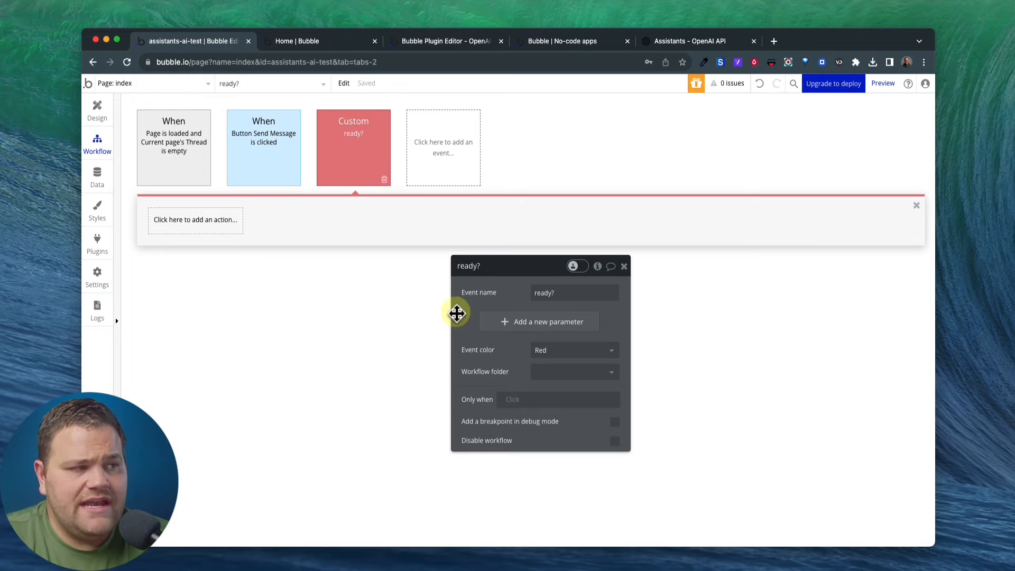
Add a Schedule a custom event action to the Send Message workflow that runs ready? with a delay of 1 second.
left_click(277, 162)
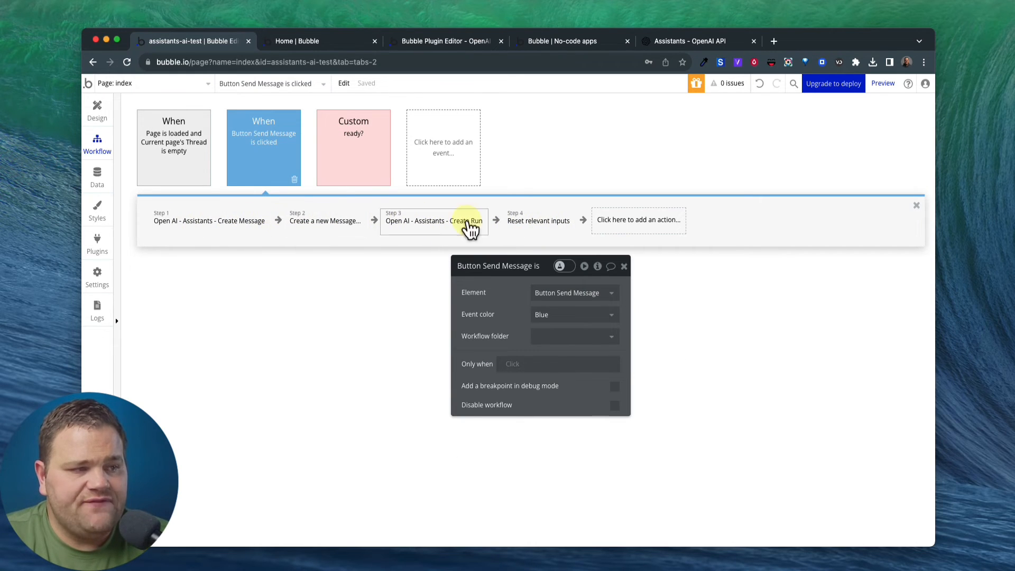
left_click(630, 225)
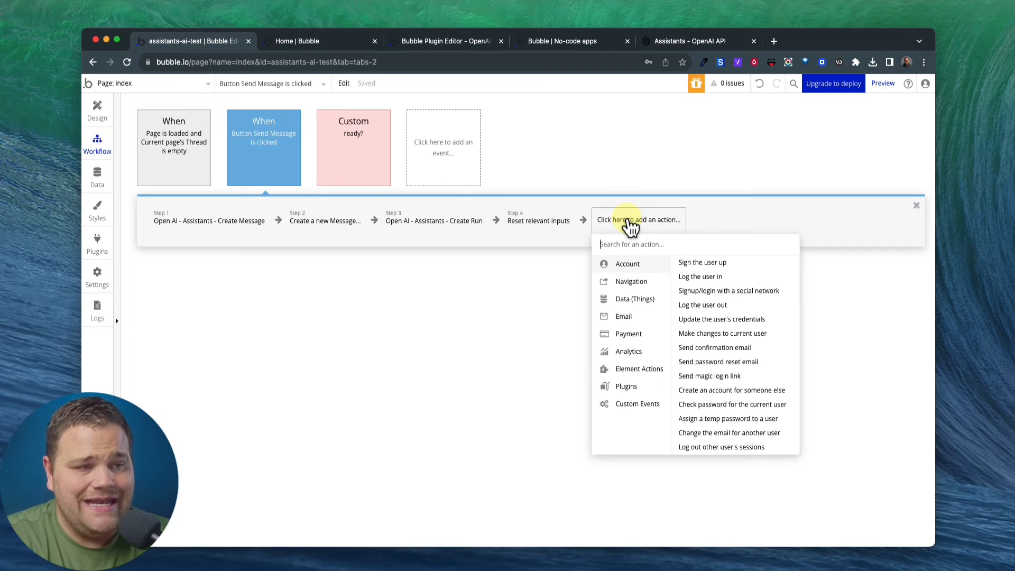
type("custom")
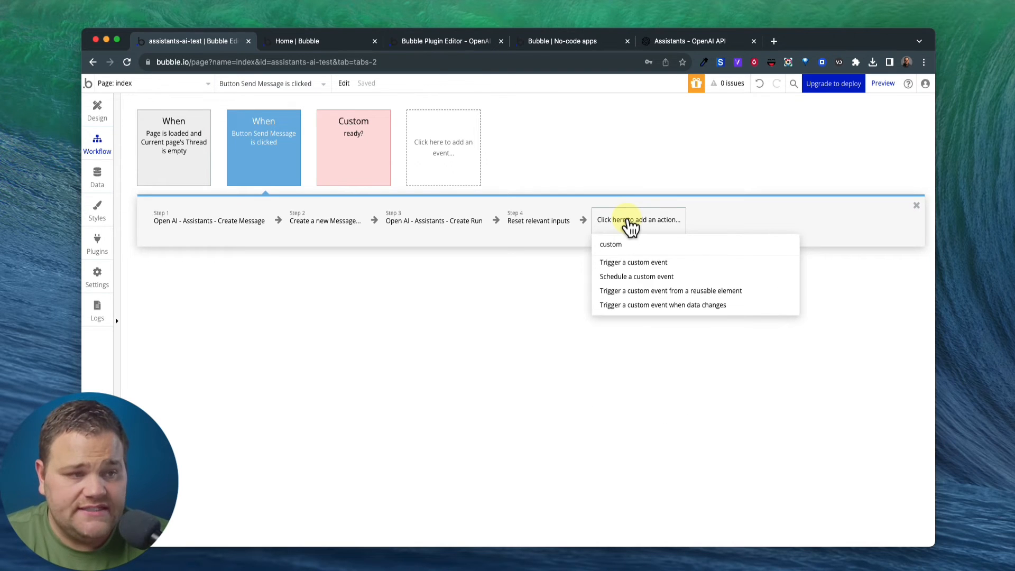
left_click(635, 279)
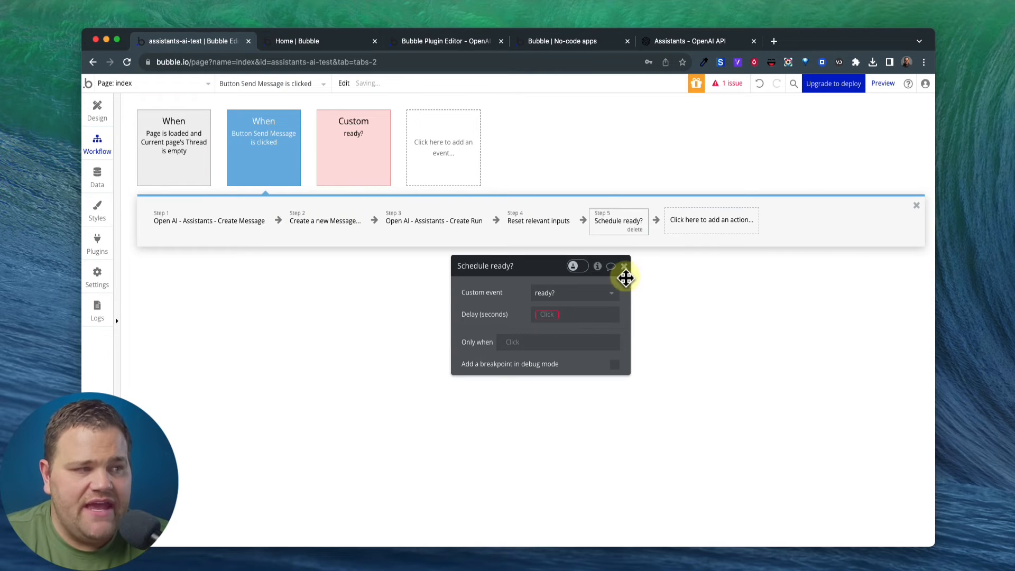
left_click(546, 314)
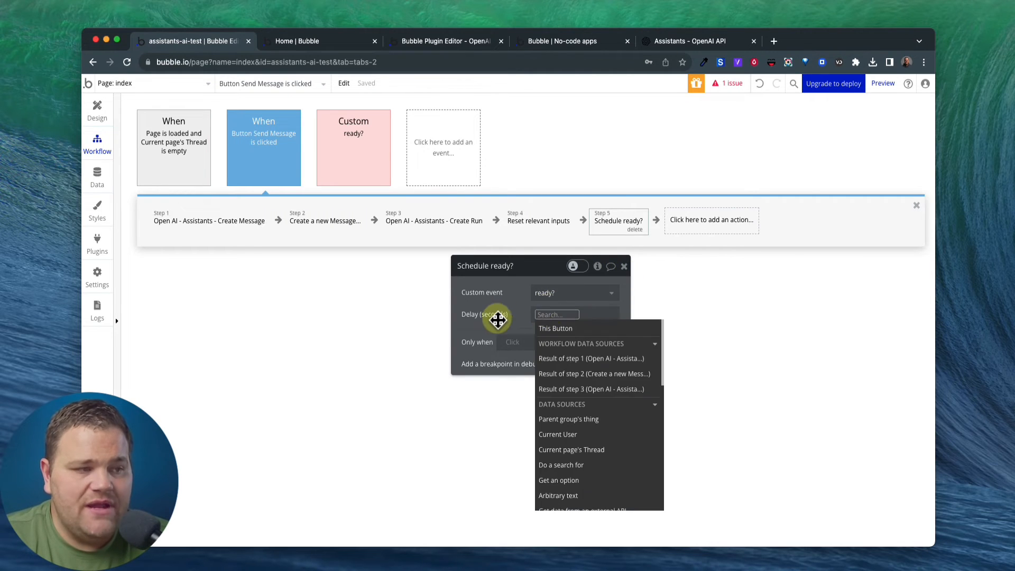
left_click(478, 315)
left_click(547, 313)
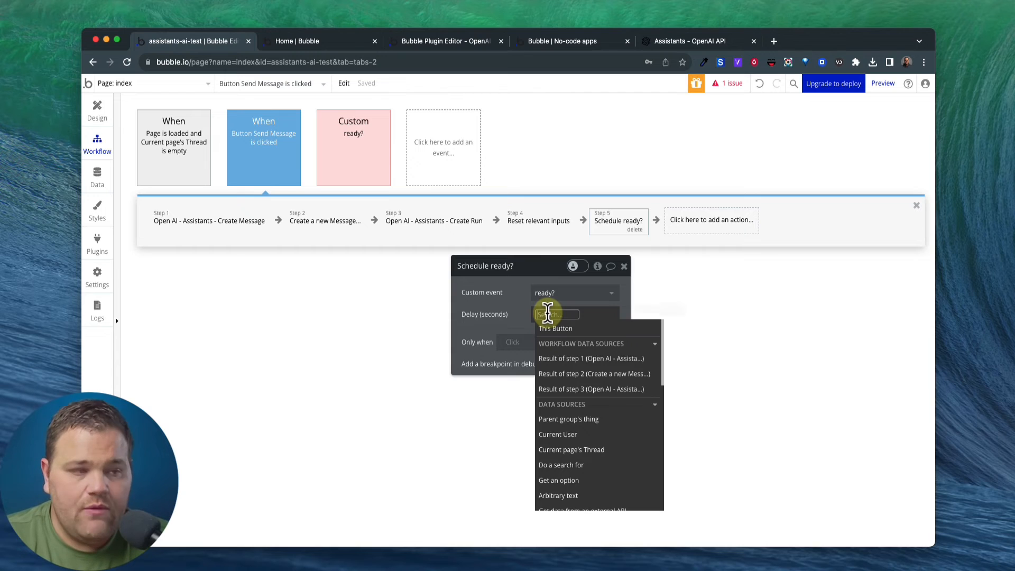
type("1")
left_click(487, 298)
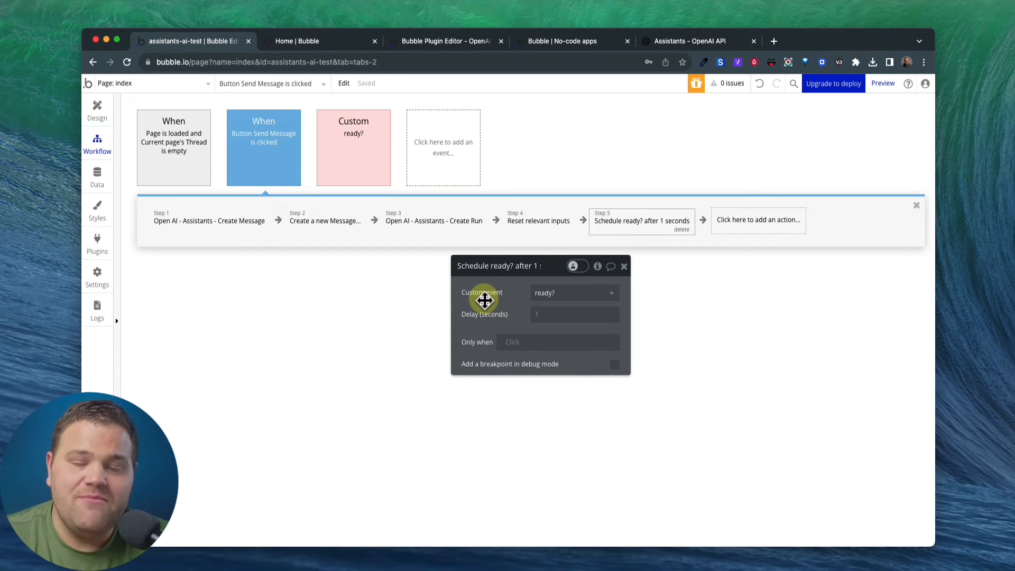
left_click_drag(487, 300, 497, 319)
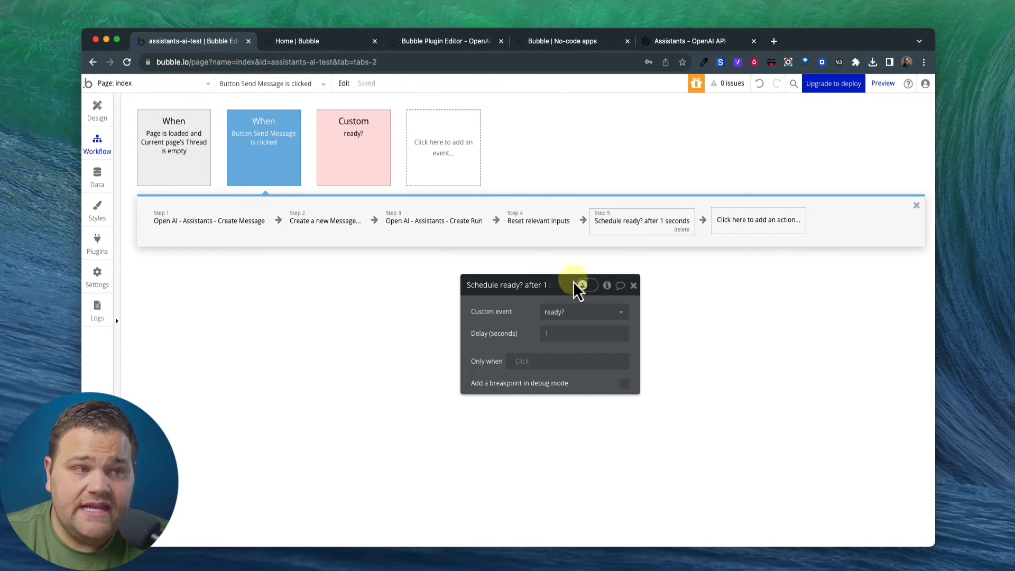
Add the Open AI - Assistants - Retrieve Run action to the ready? custom event.
left_click(371, 166)
left_click(188, 227)
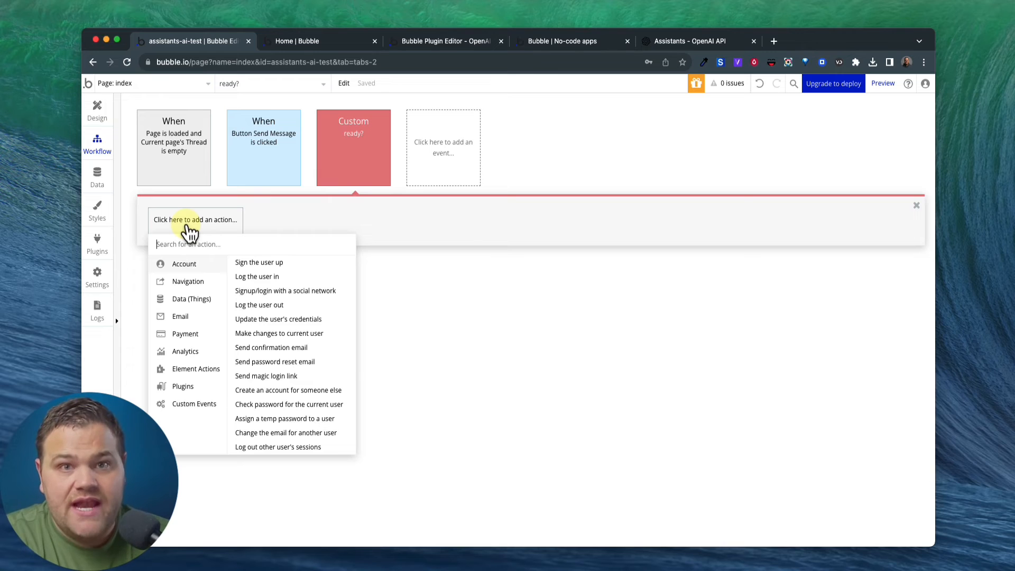
type("ret")
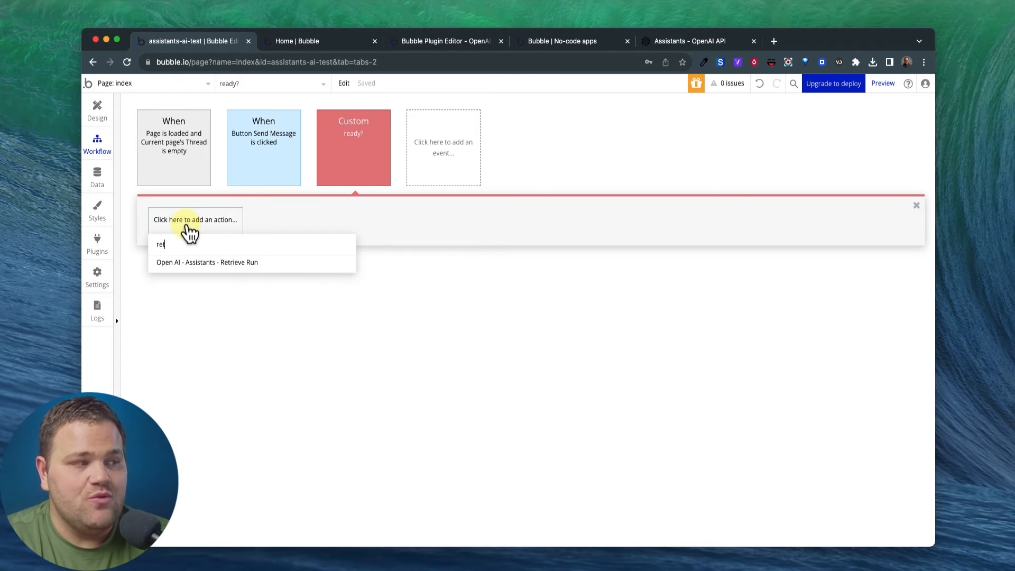
left_click(212, 263)
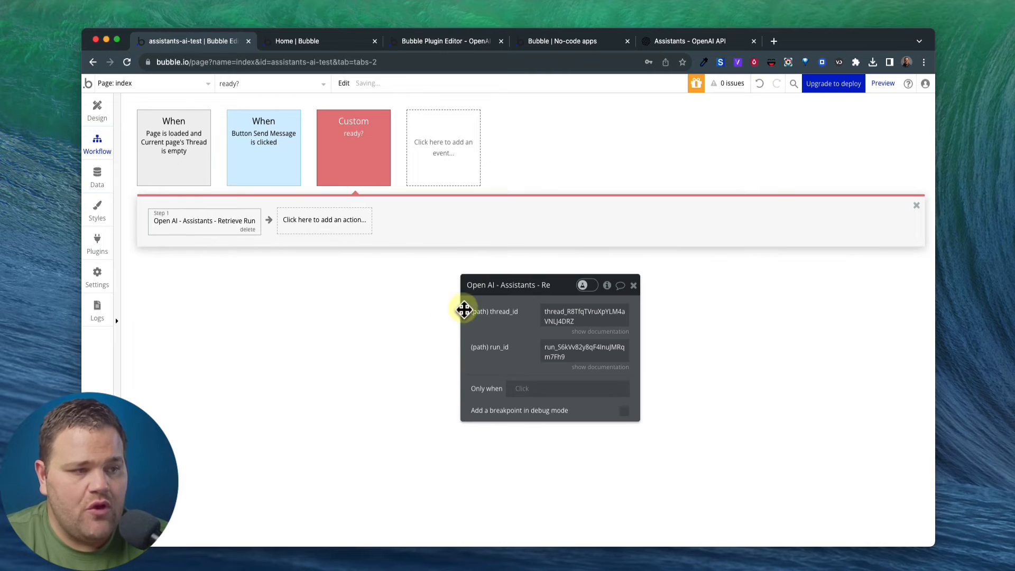
Set the Retrieve Run action's thread_id to Current page's Thread's open_ai ID.
left_click(577, 282)
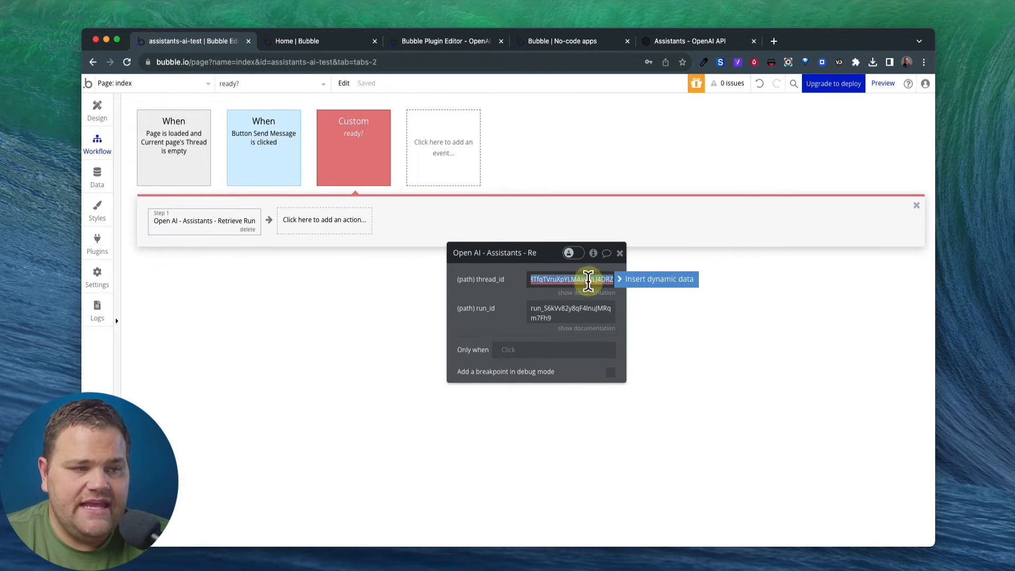
left_click(630, 289)
left_click(589, 355)
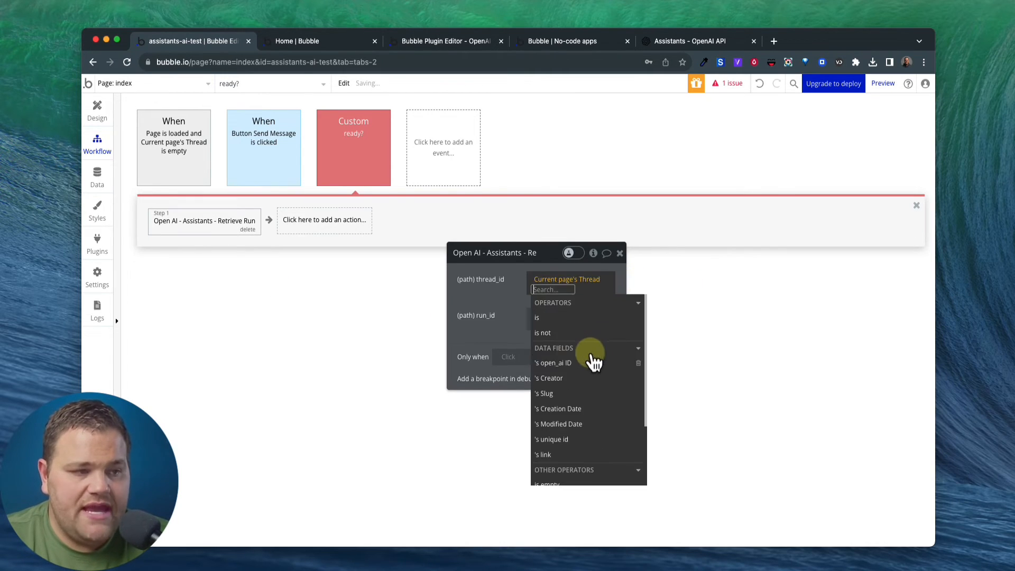
left_click(562, 364)
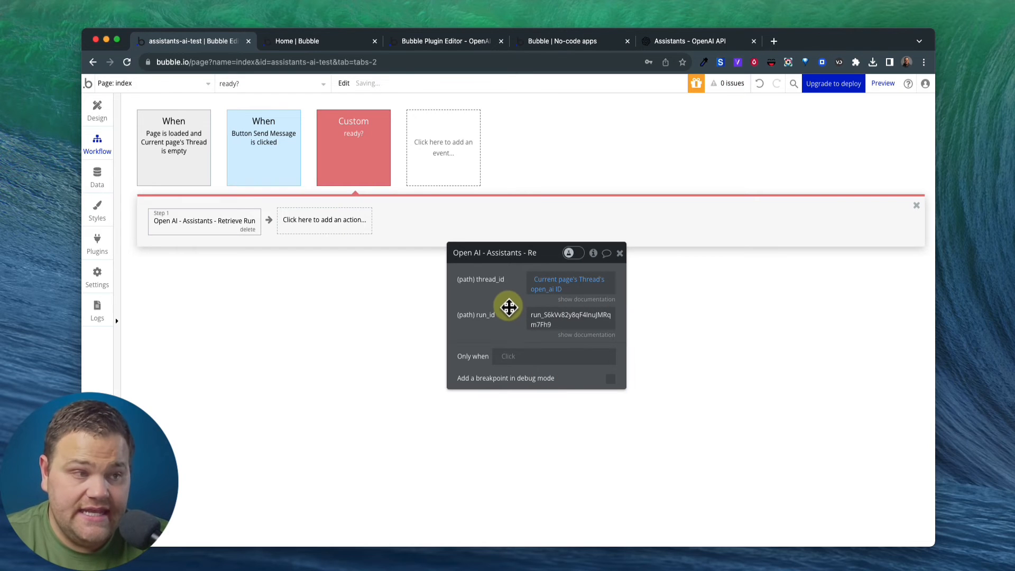
Inspect the Retrieve Run action's run_id and the Create Run action in the Send Message workflow that supplies the run.
left_click(547, 317)
key("super+v")
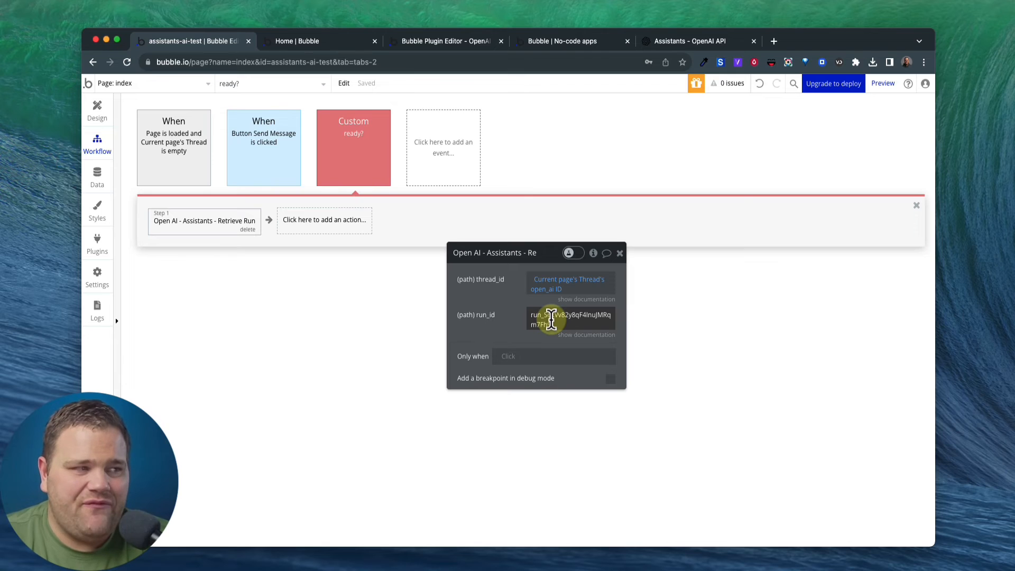
left_click(277, 160)
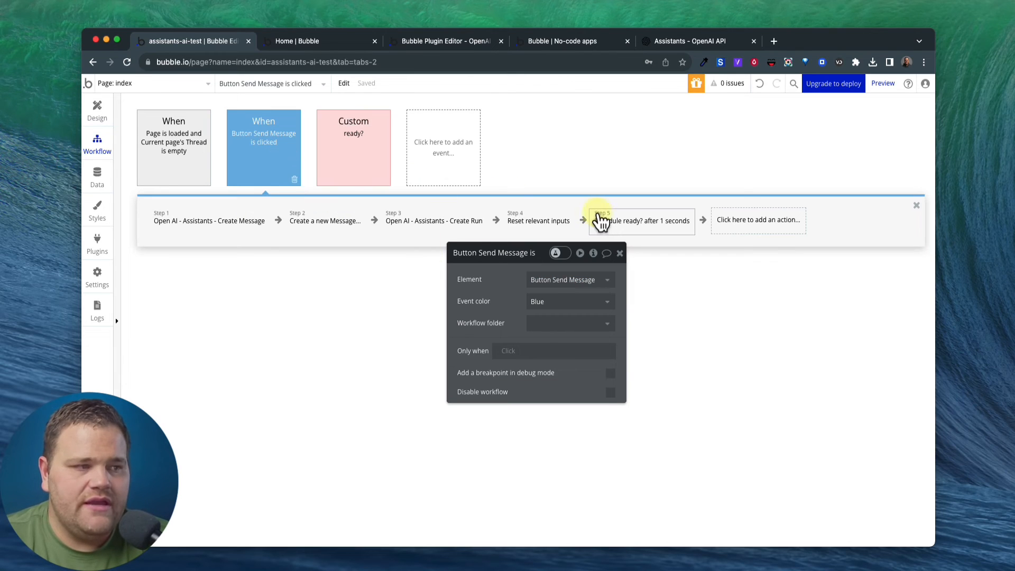
left_click(459, 222)
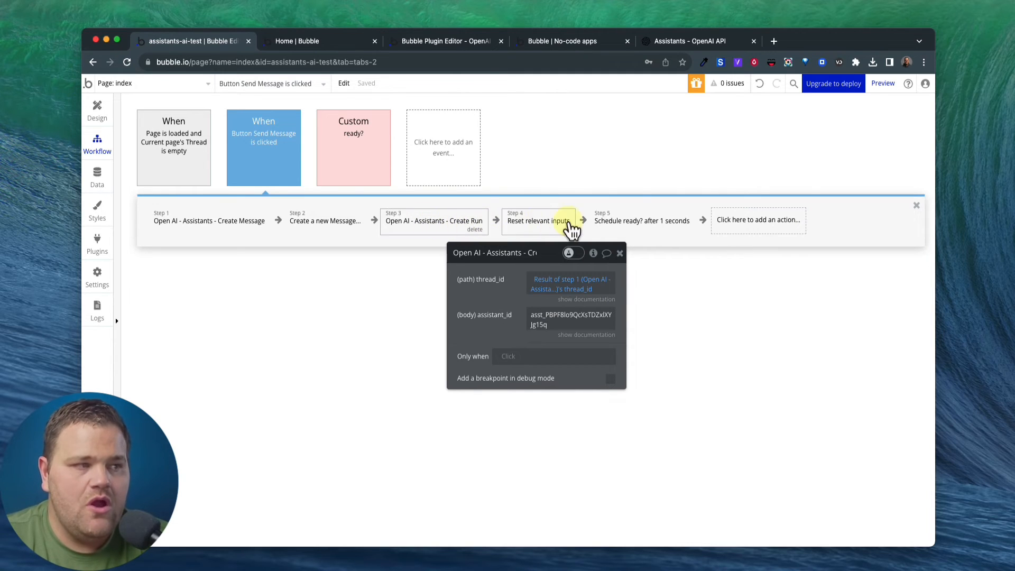
left_click(361, 152)
left_click(213, 221)
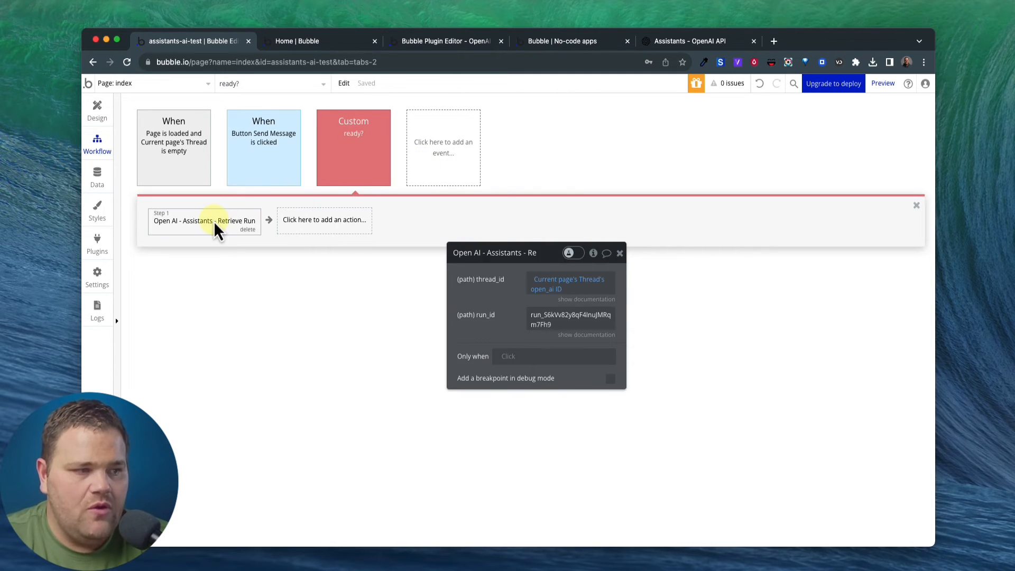
Add a parameter named run_id of type text to the ready? custom event.
left_click(356, 157)
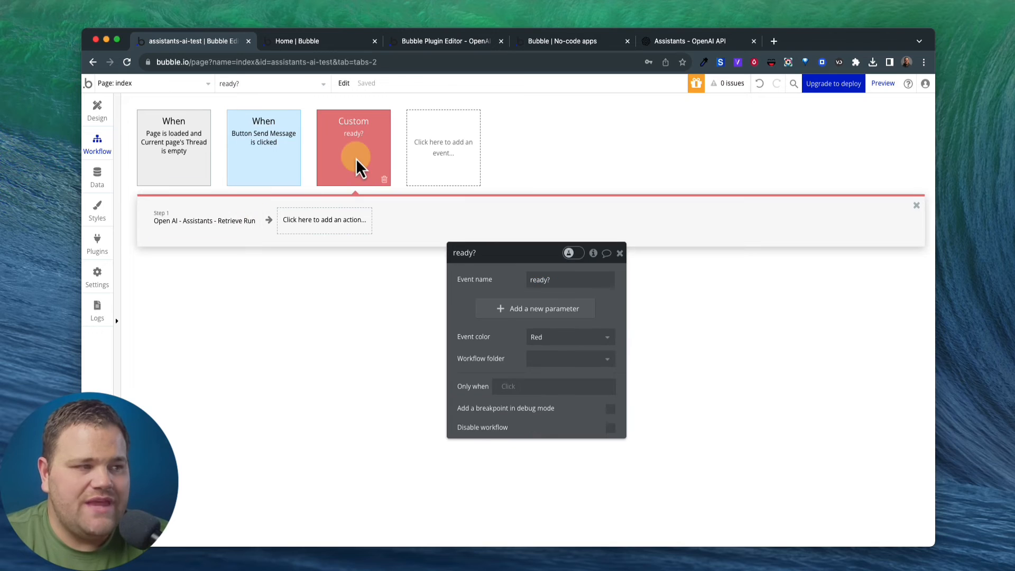
left_click(507, 311)
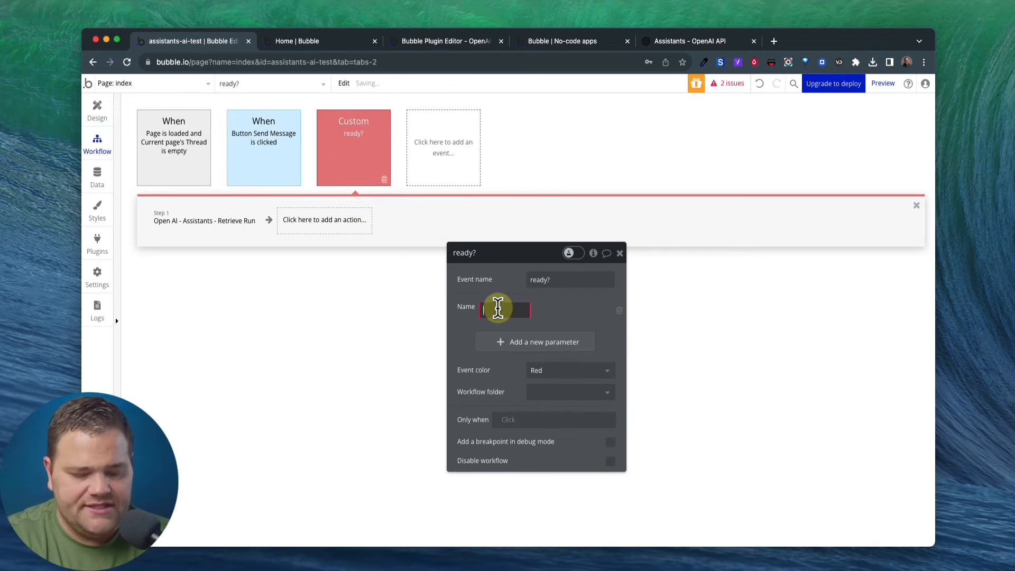
type("run")
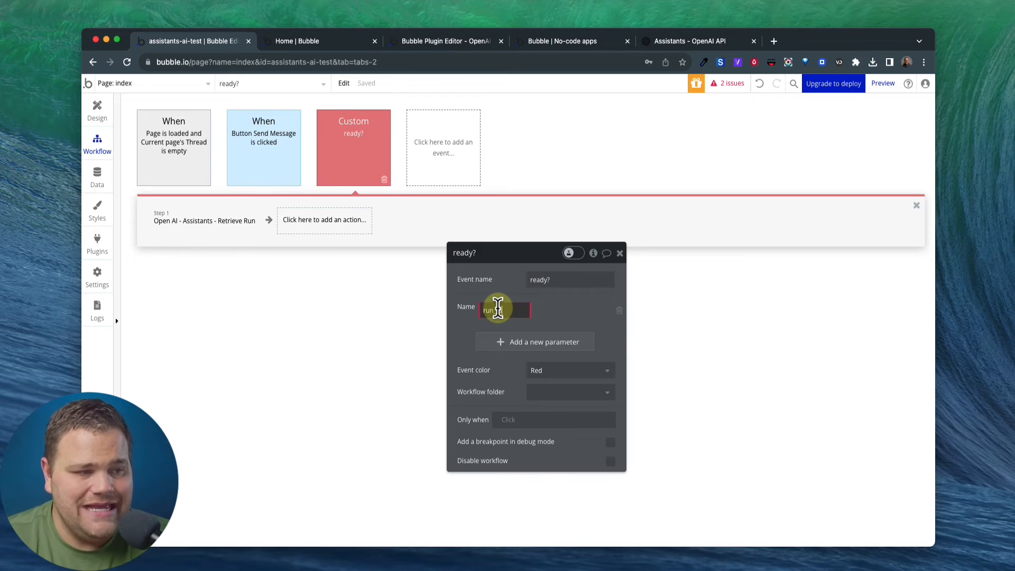
type("_id")
left_click(587, 310)
type("text")
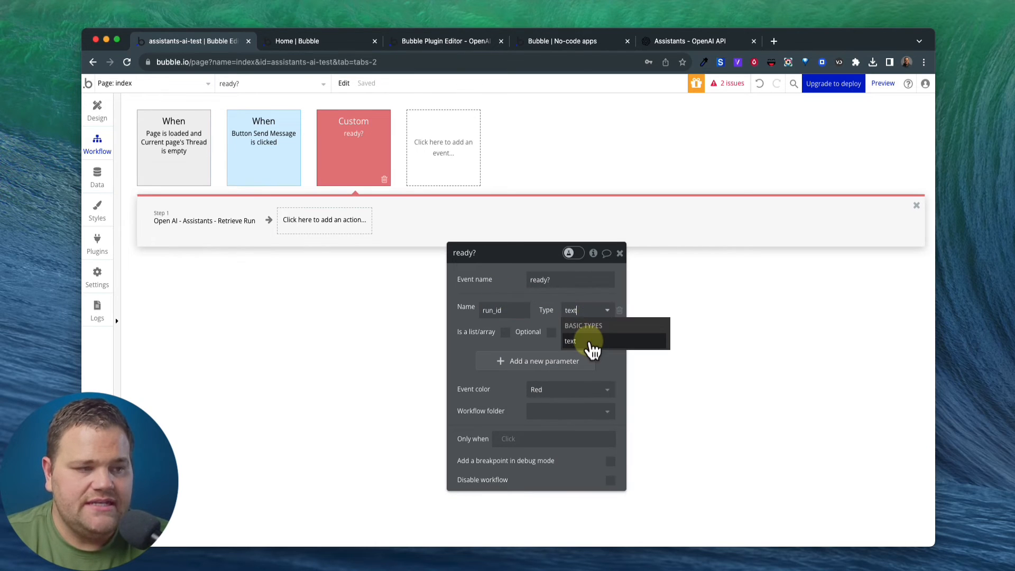
left_click(592, 344)
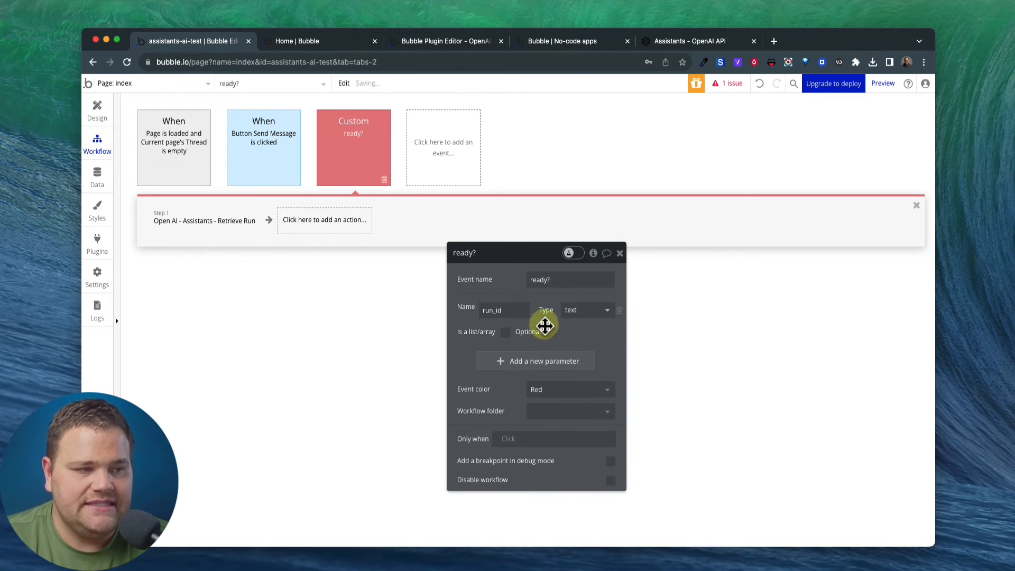
Set the Retrieve Run action's run_id to the run_id parameter of the ready? custom event.
left_click(218, 229)
double_click(548, 312)
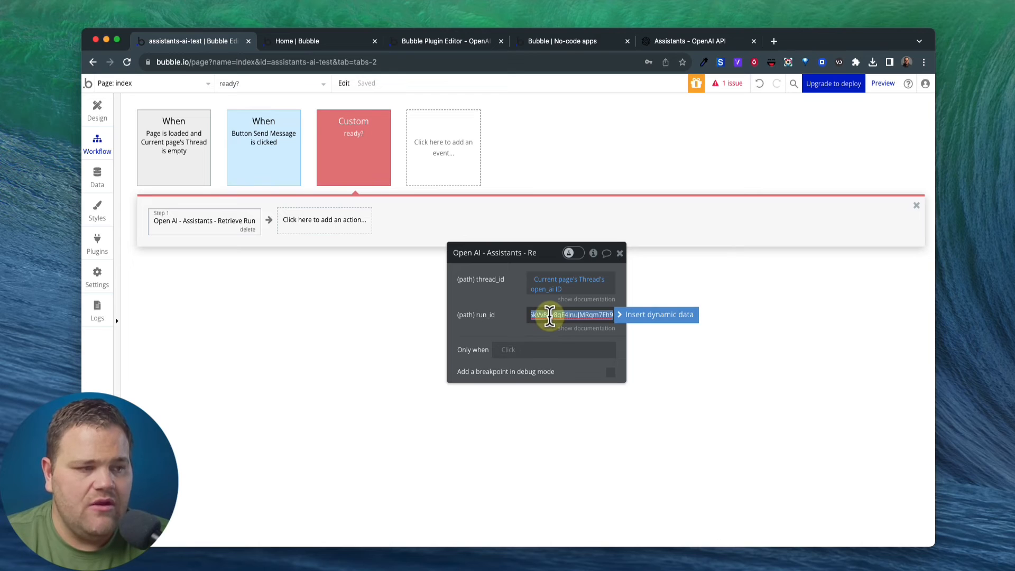
left_click(631, 319)
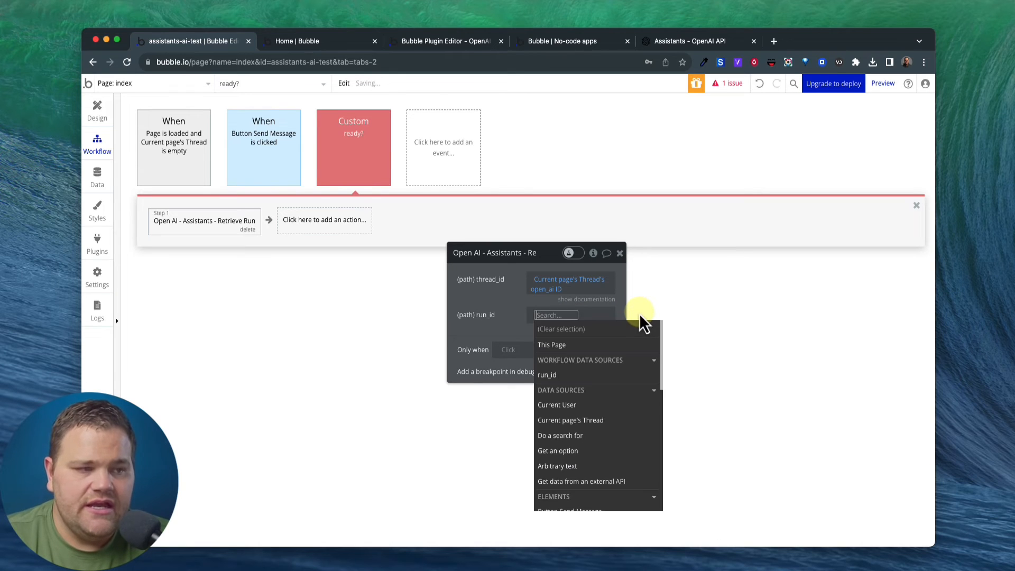
left_click(566, 375)
left_click(499, 311)
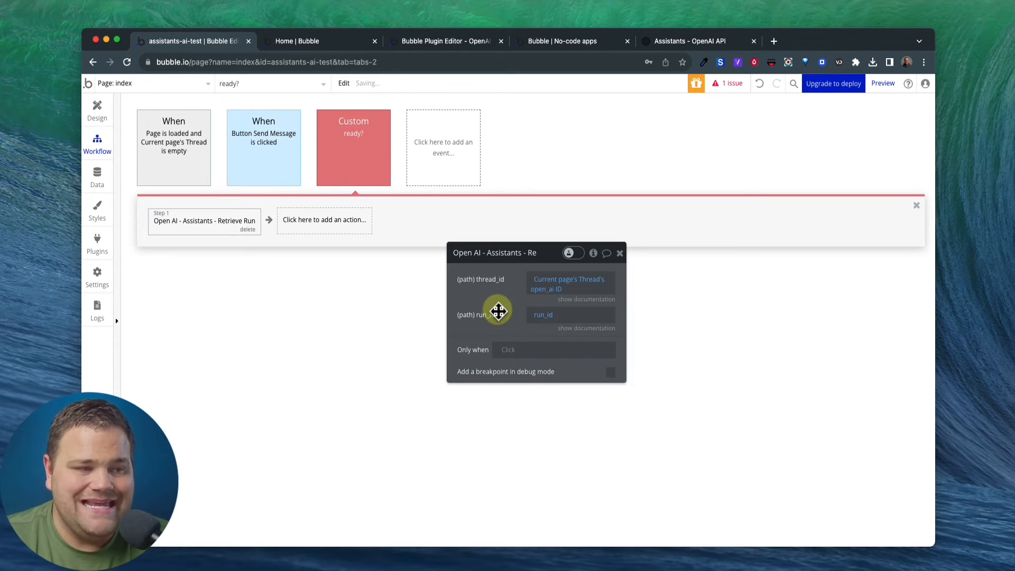
left_click(358, 156)
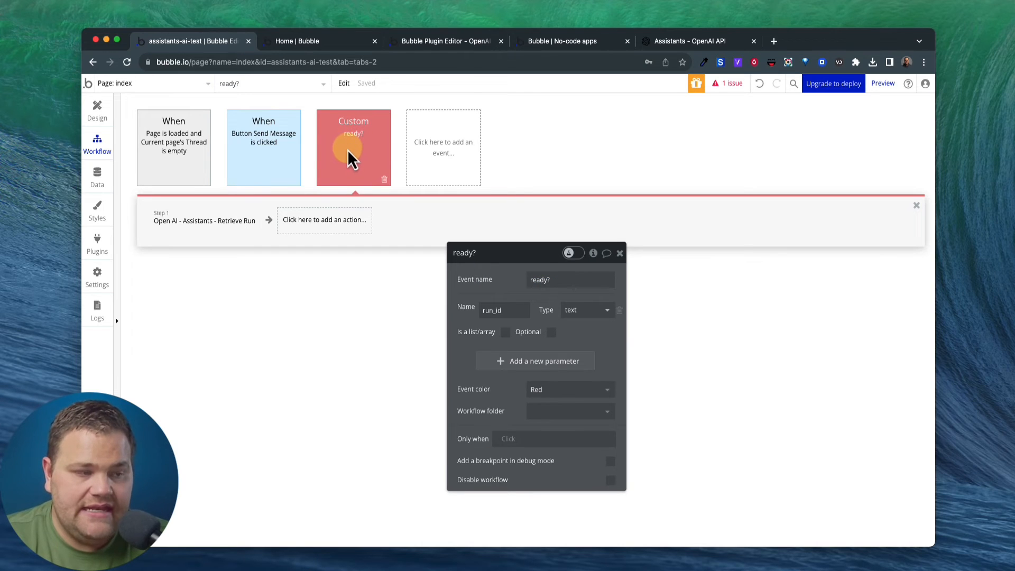
left_click(245, 222)
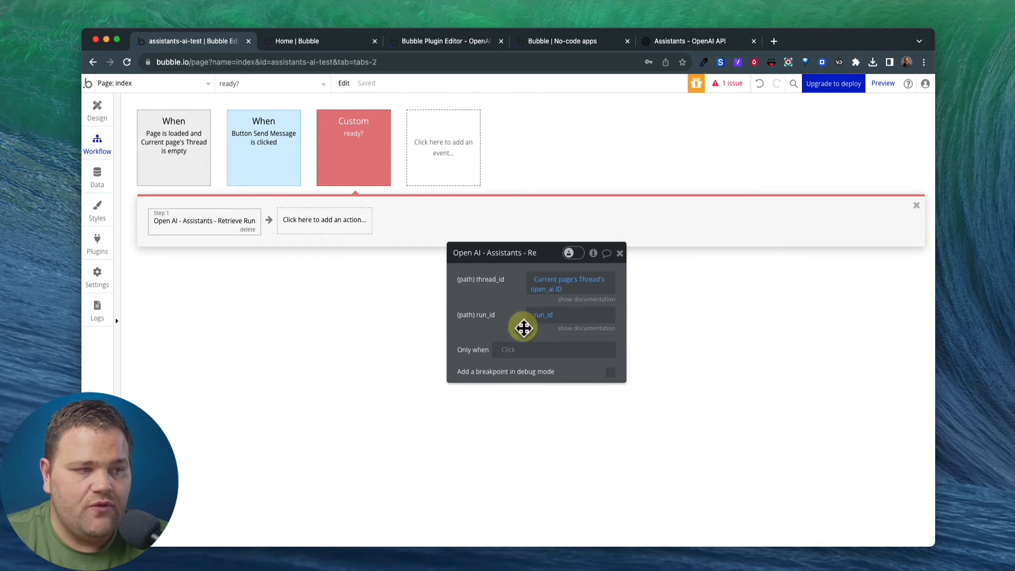
left_click(525, 255)
left_click(502, 293)
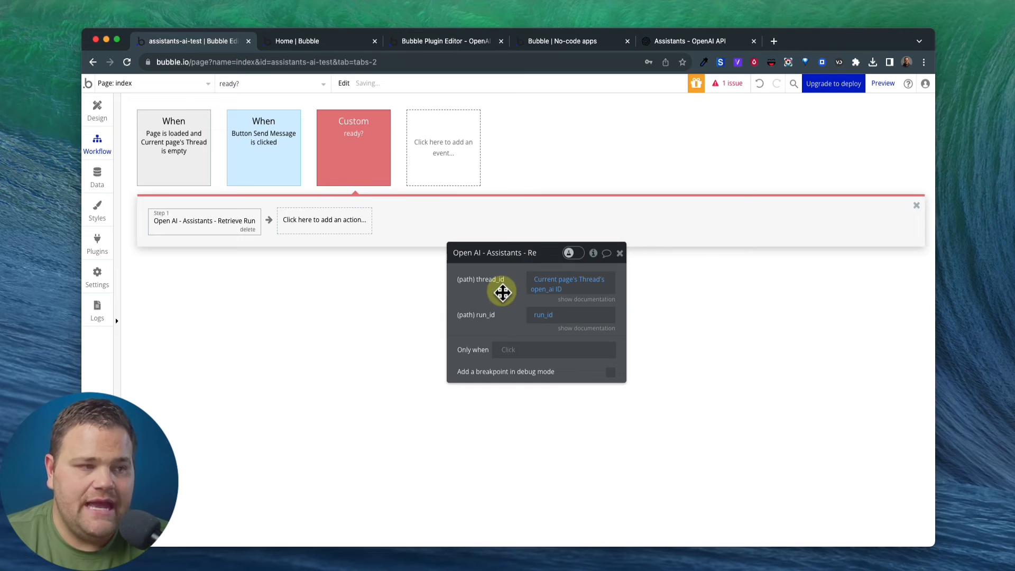
In the Send Message workflow, set the scheduled ready? event's run_id to the id of the result of step 3 (Create Run).
left_click(278, 156)
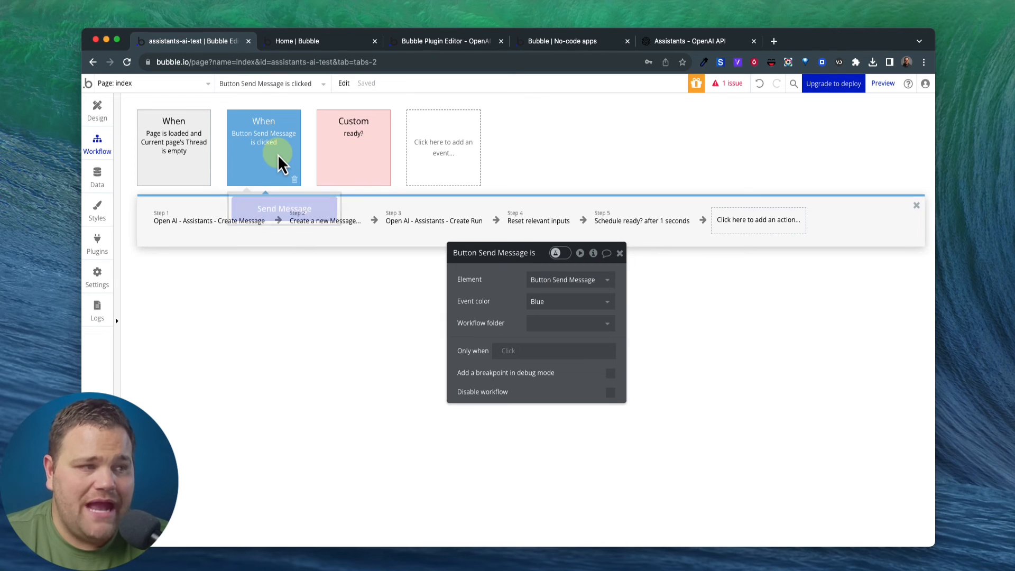
left_click(638, 227)
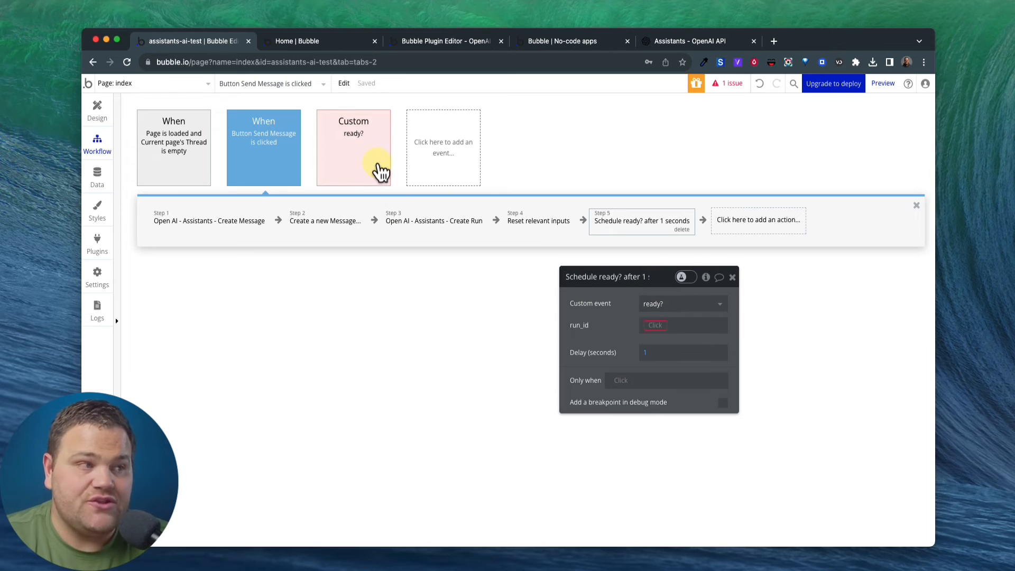
left_click(650, 325)
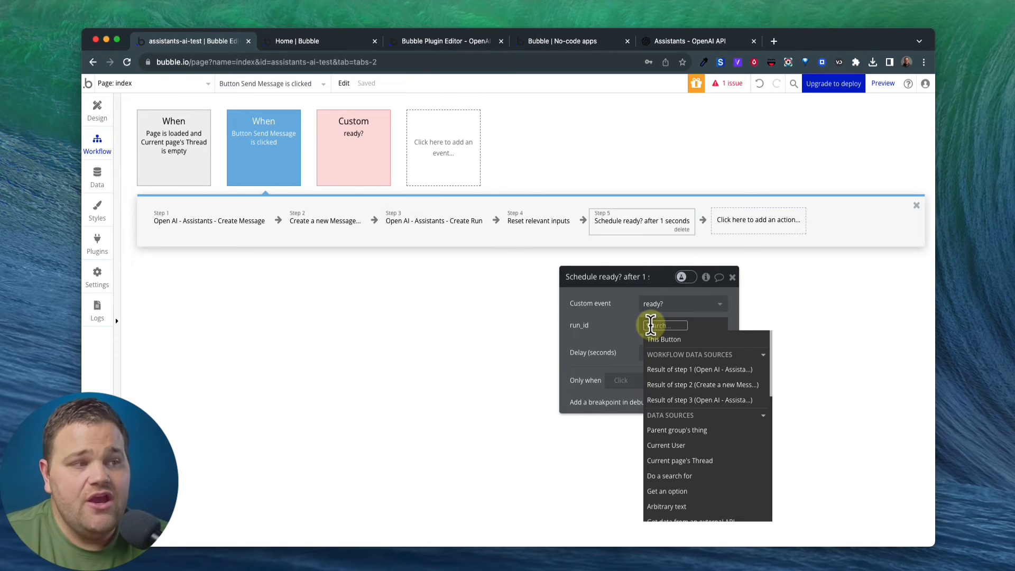
left_click(681, 400)
left_click(687, 364)
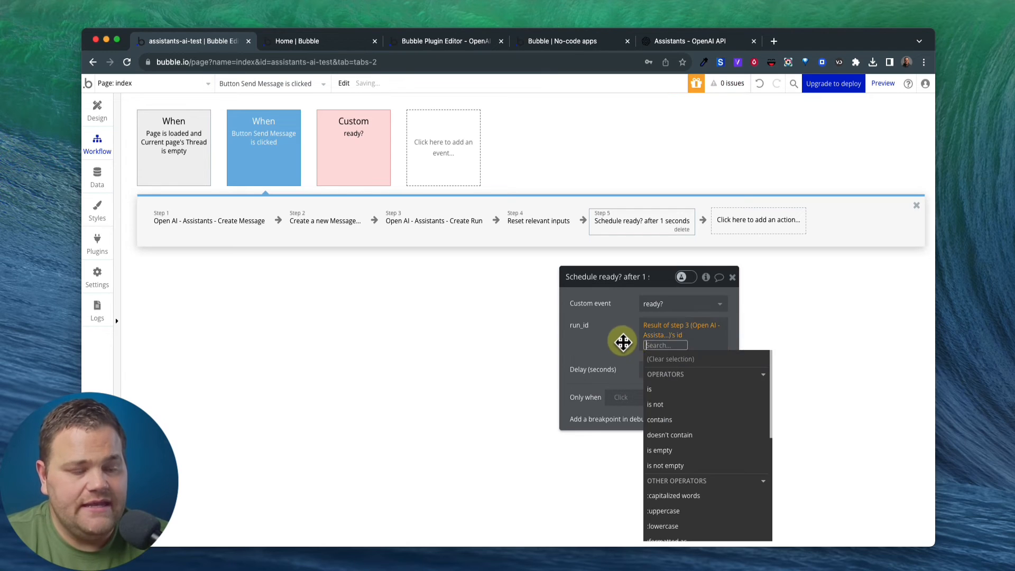
left_click(611, 335)
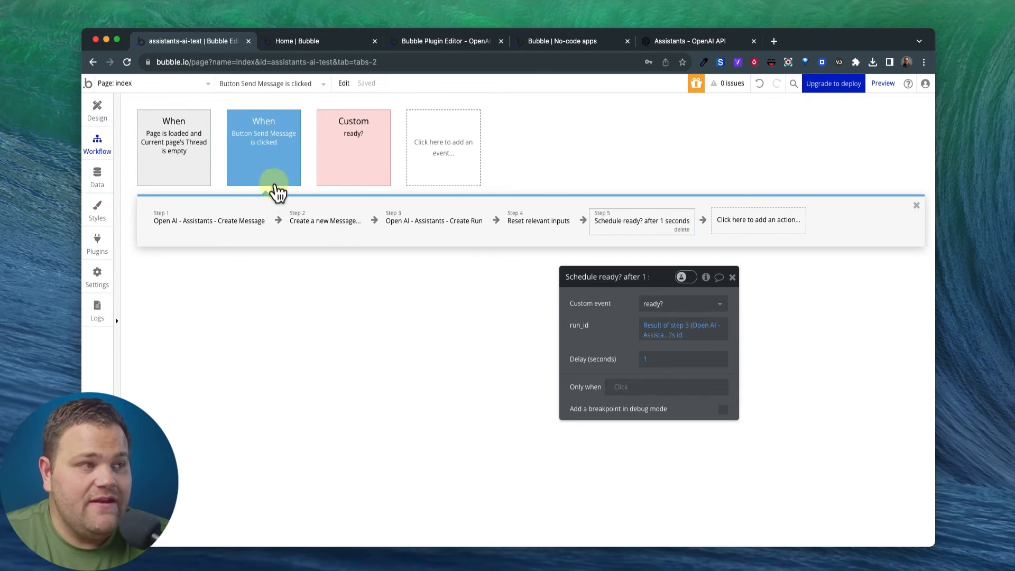
Review each action of the Send Message workflow in order, plus the ready? event and its Retrieve Run action.
left_click(267, 162)
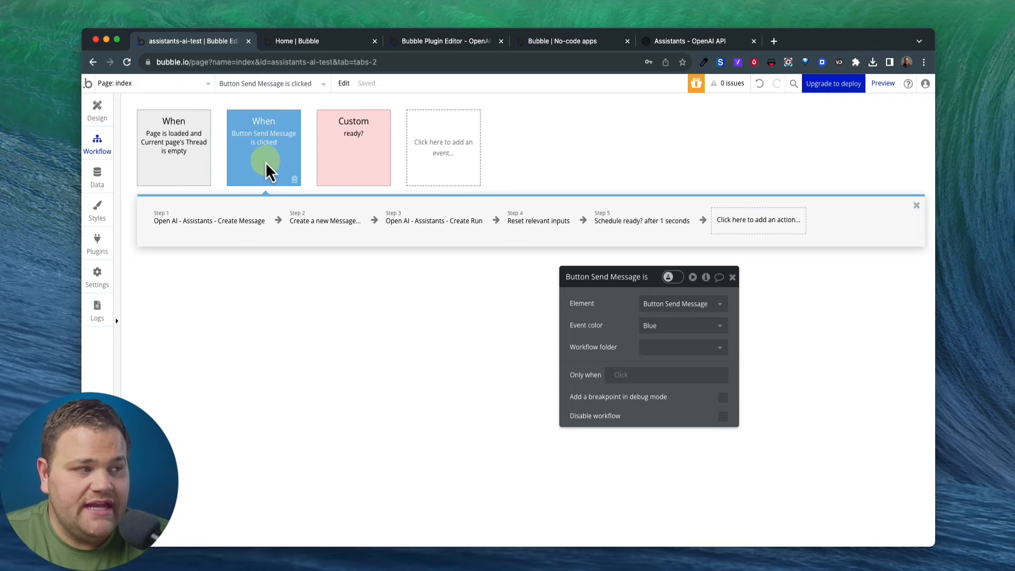
left_click(222, 224)
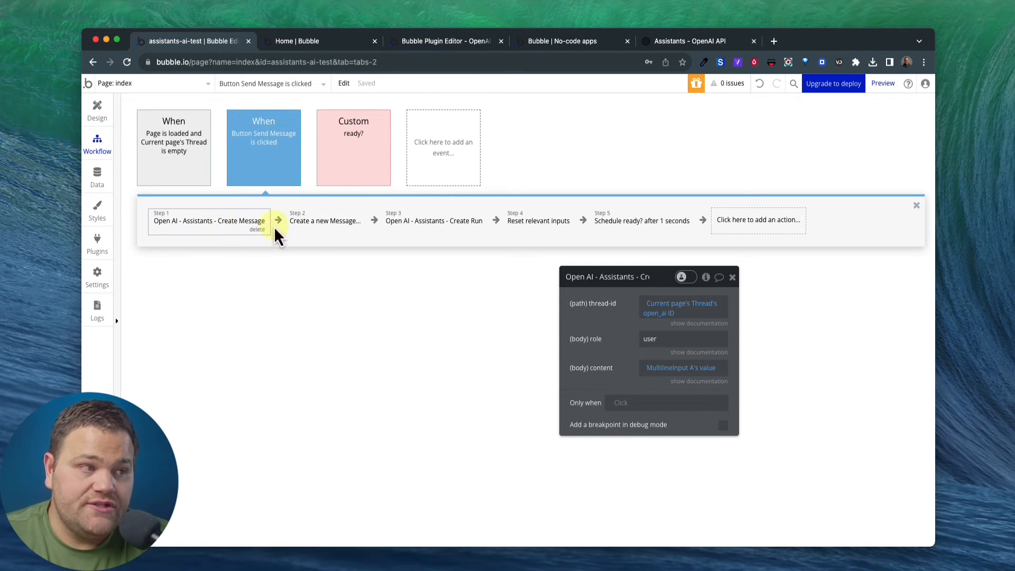
left_click(323, 223)
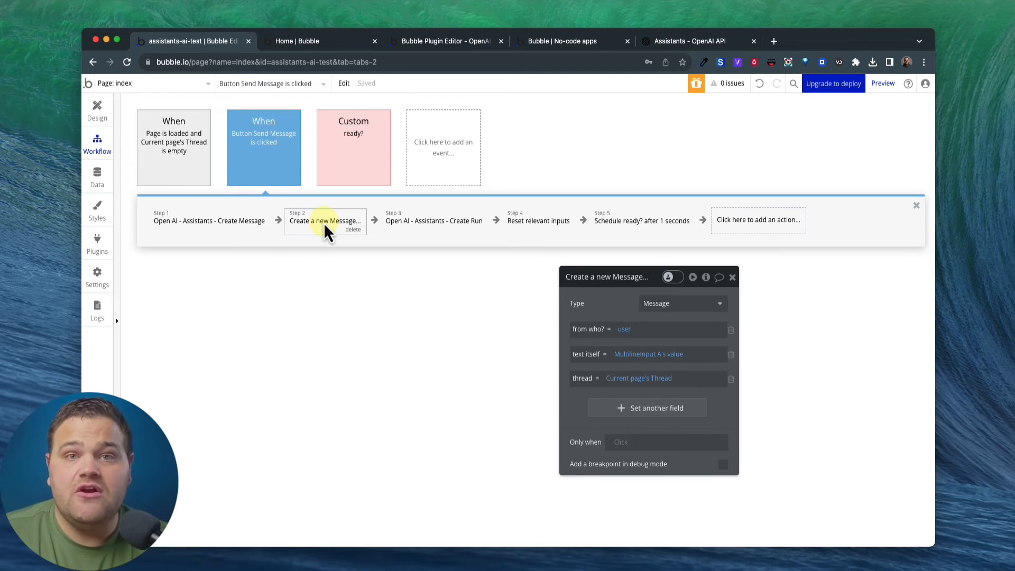
left_click(431, 222)
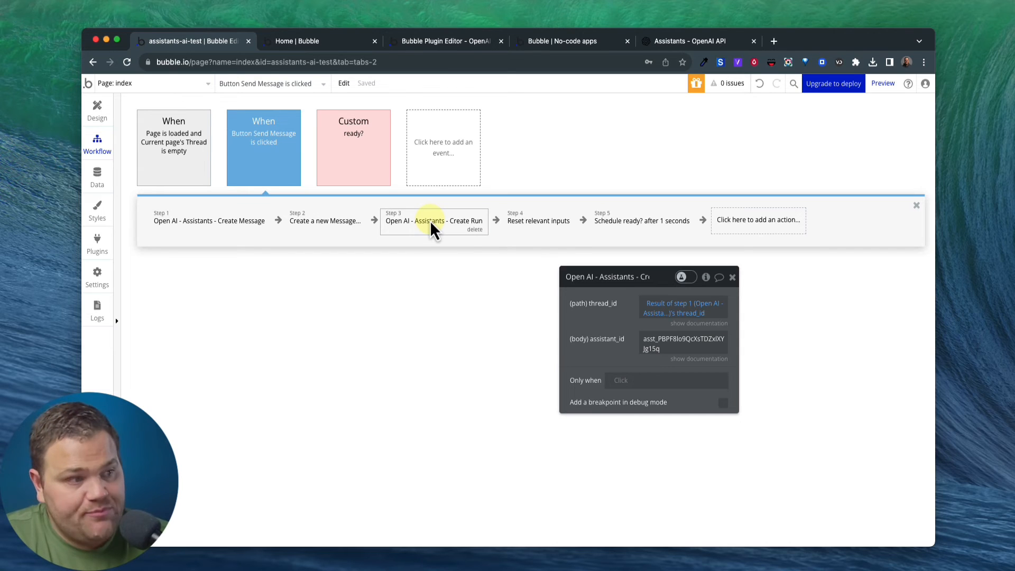
left_click(520, 222)
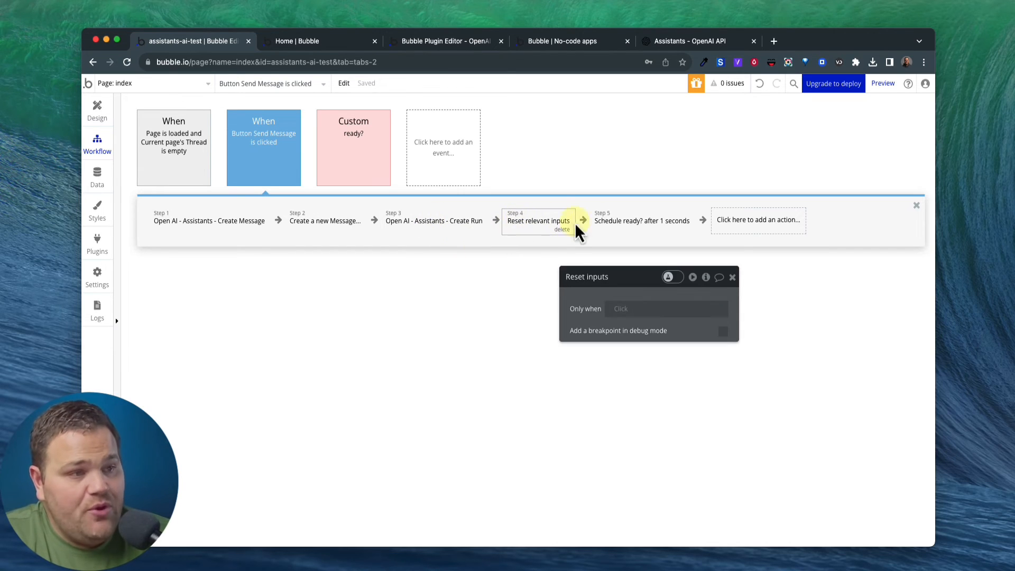
left_click(644, 232)
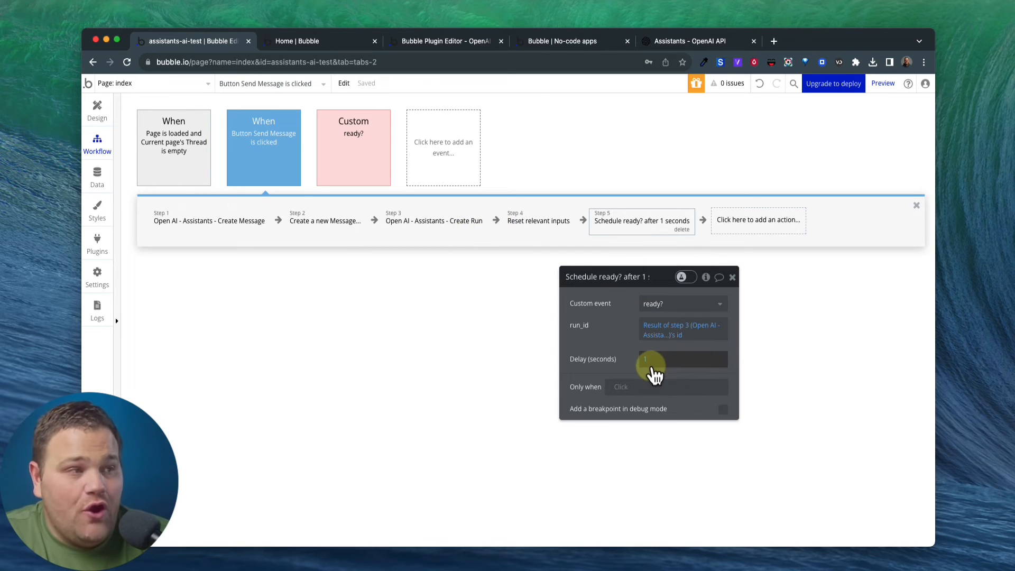
left_click(371, 162)
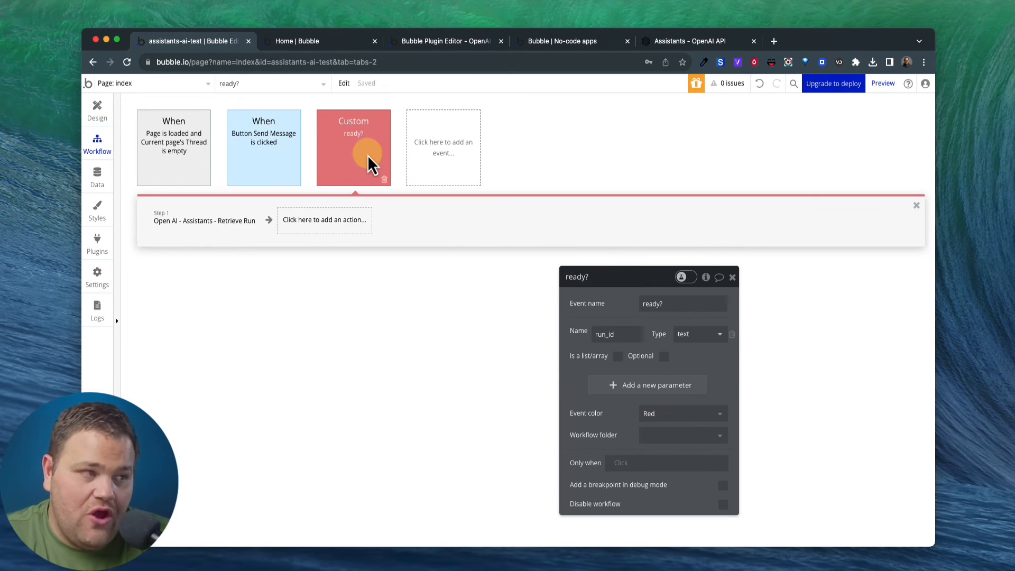
left_click(216, 225)
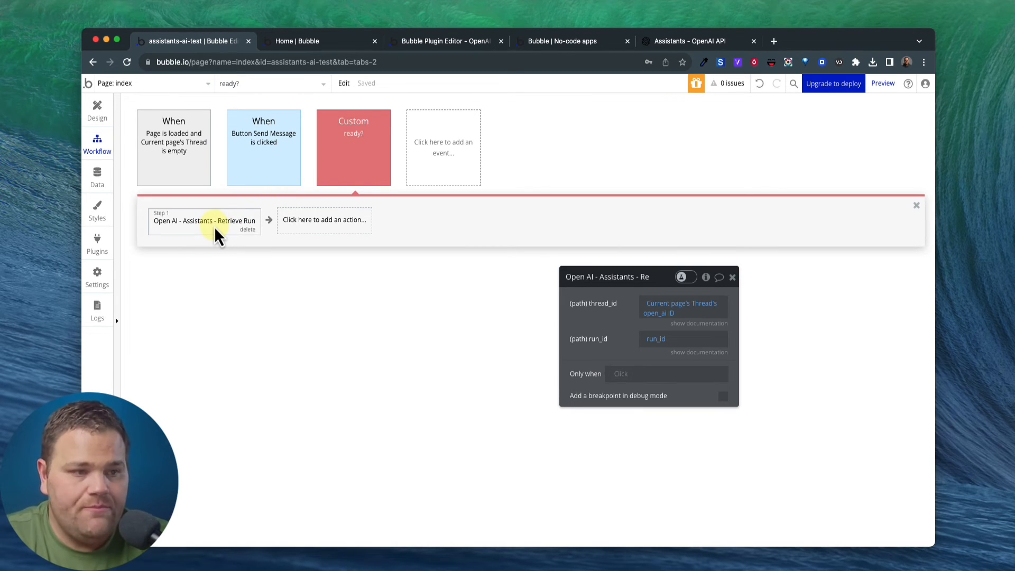
Examine the Logic Flow diagram from Retrieve a "Run" through Create a "Message", and return to the Bubble editor.
key("ctrl+Up")
left_click(662, 293)
scroll(470, 296, "down", 2)
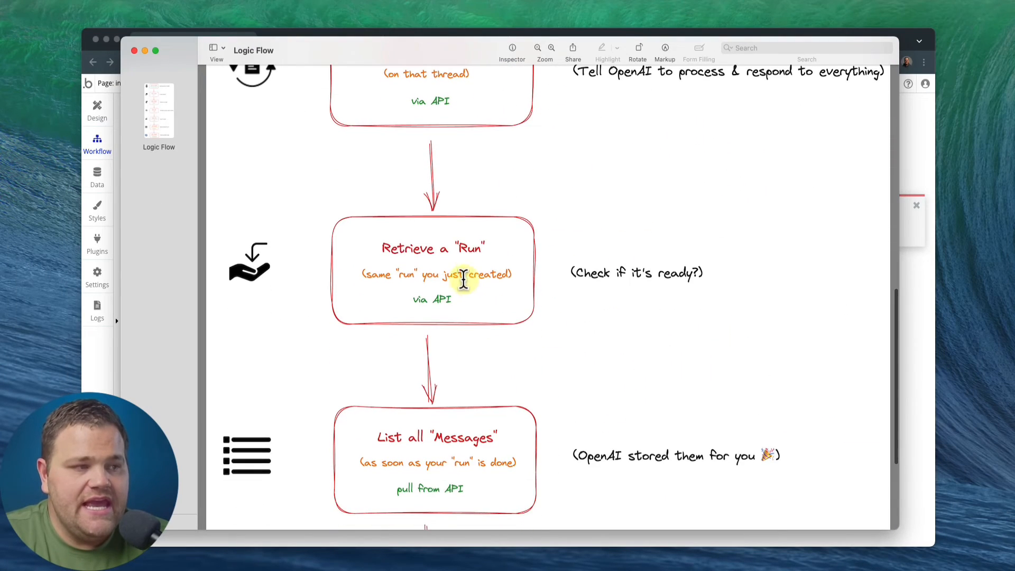
scroll(414, 317, "down", 2)
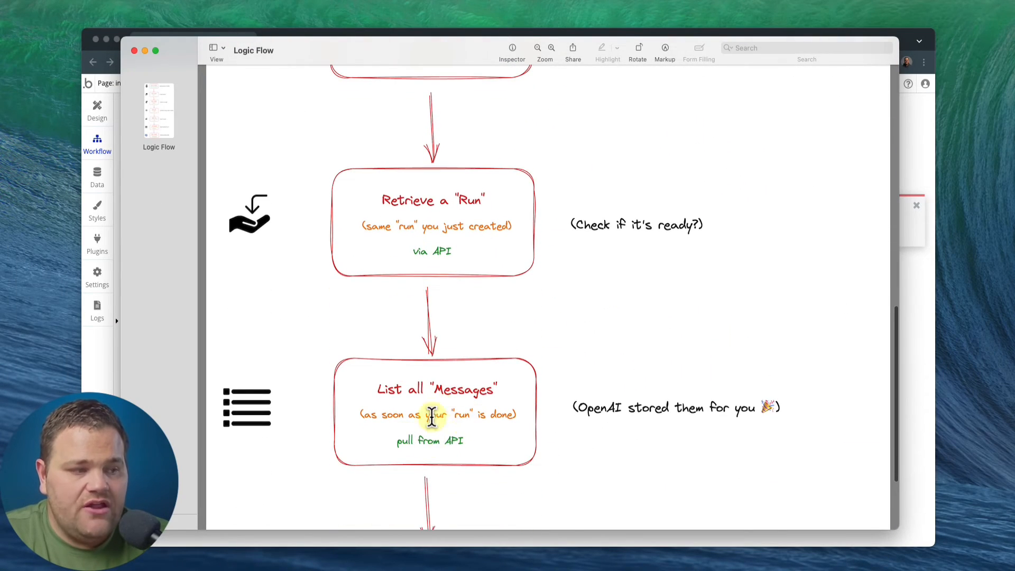
scroll(462, 424, "down", 5)
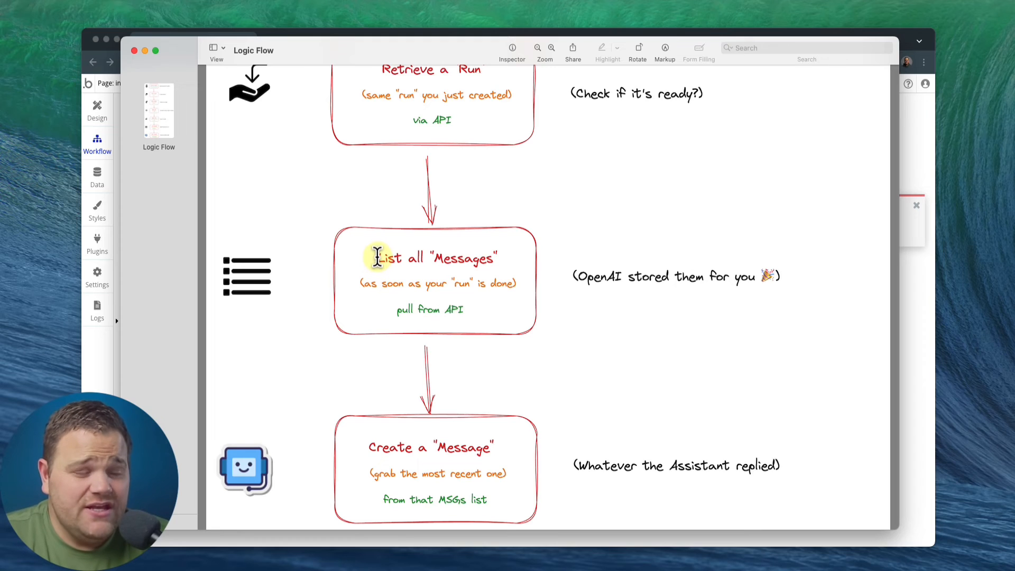
left_click_drag(377, 257, 514, 284)
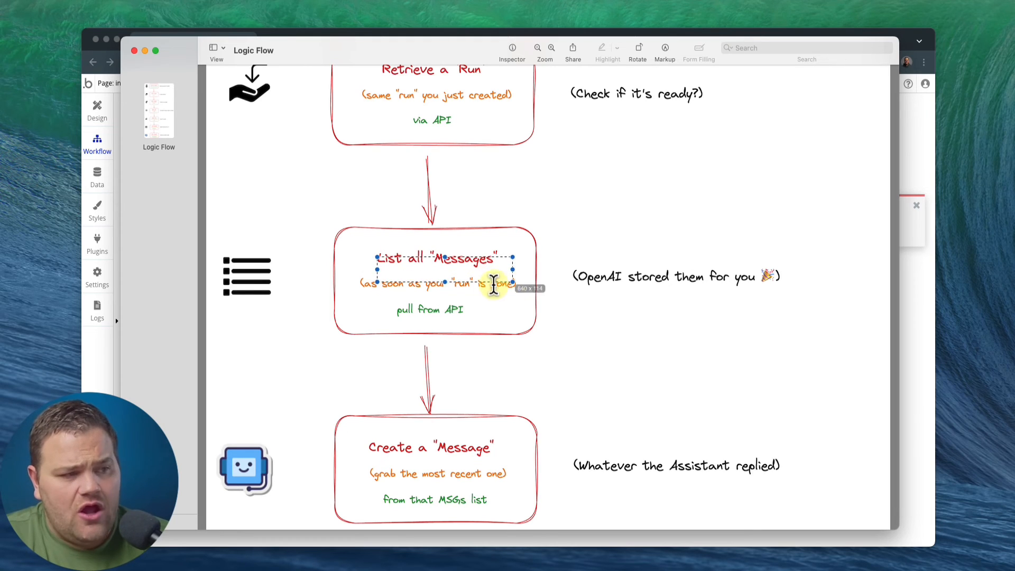
left_click(467, 238)
left_click_drag(371, 472, 492, 472)
left_click(504, 465)
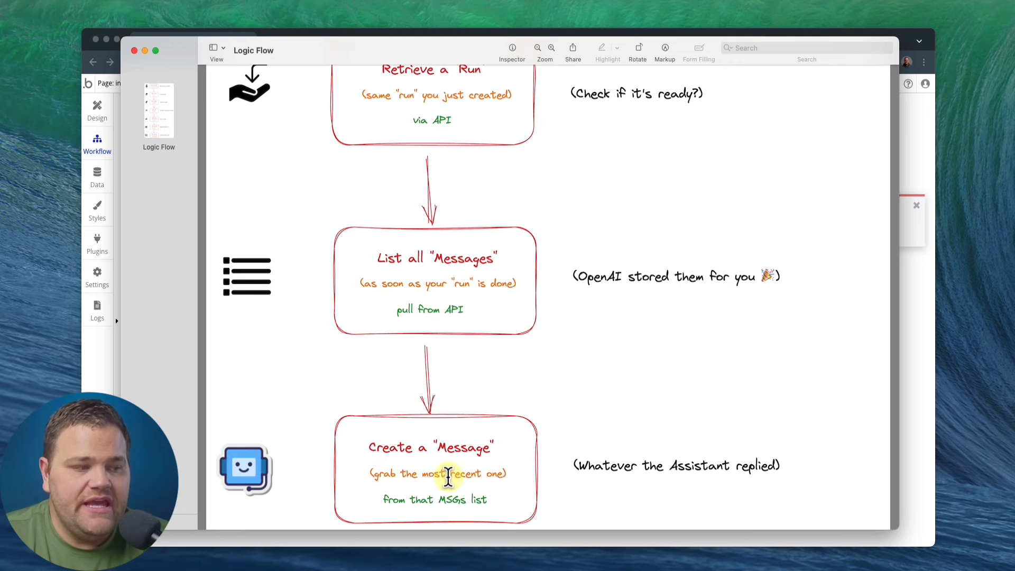
left_click_drag(372, 473, 505, 477)
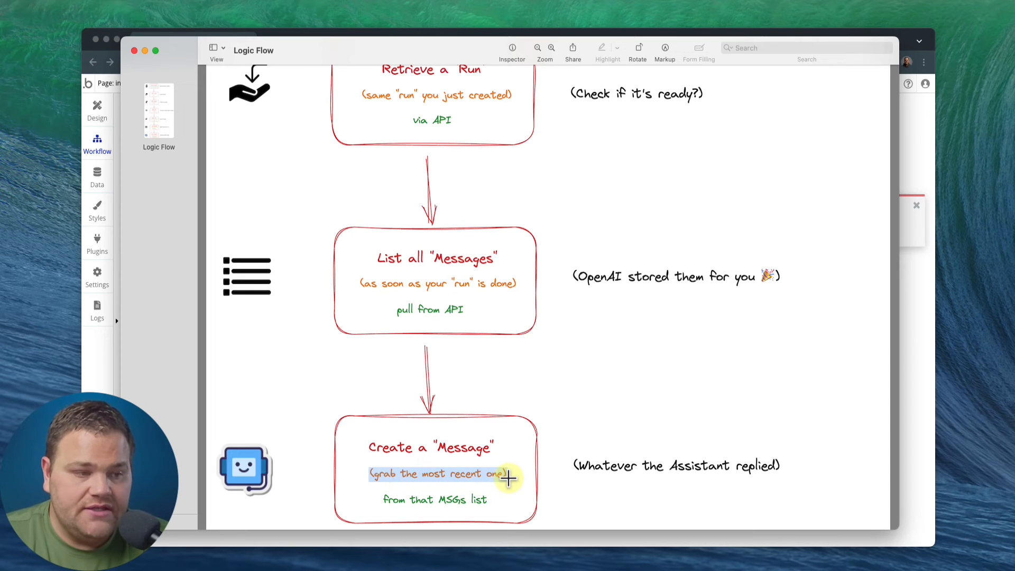
key("ctrl+Up")
left_click(396, 398)
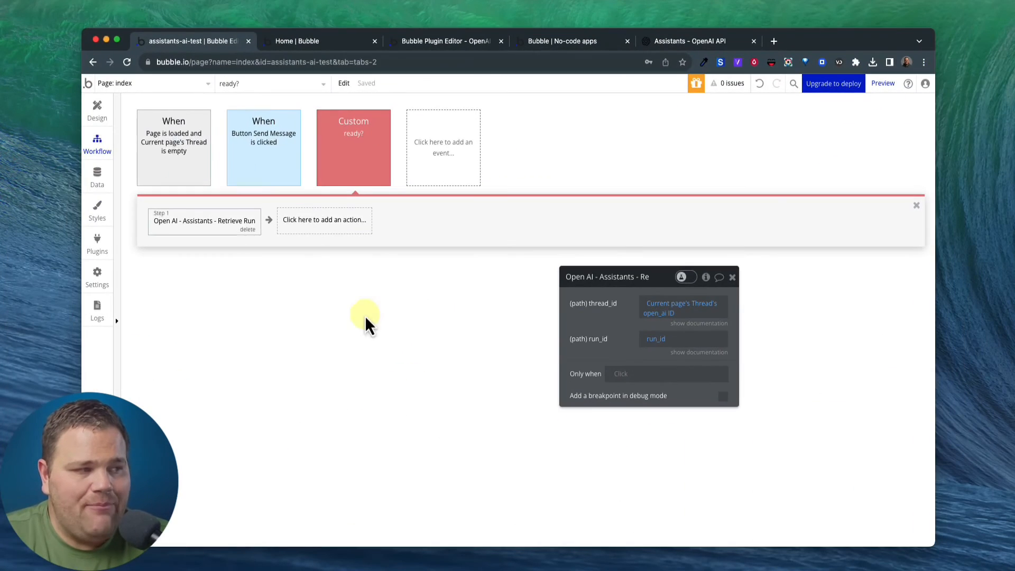
Add a Create a new thing action of type Message to the ready? event, with all its fields included.
left_click(322, 231)
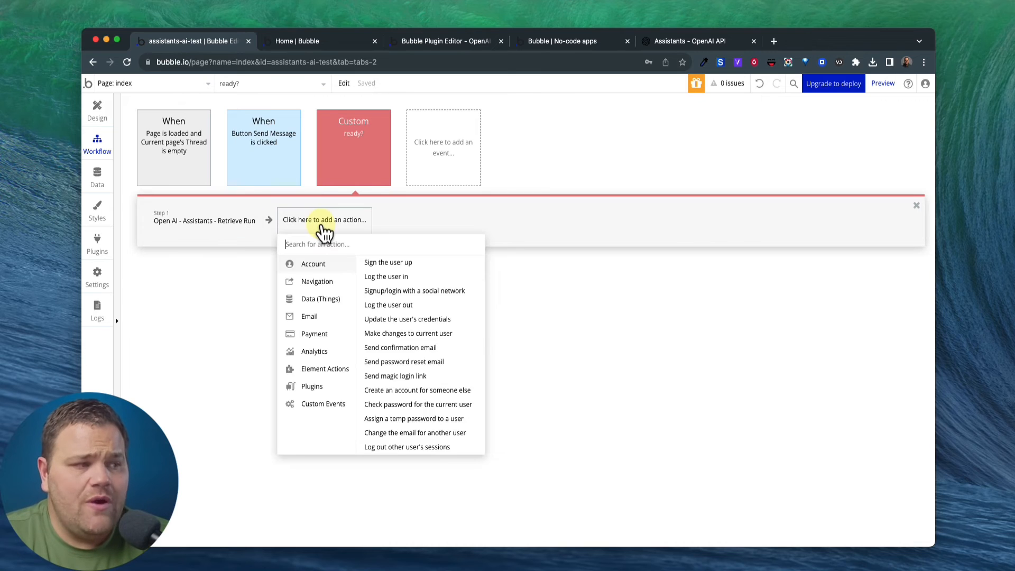
type("crea")
left_click(324, 280)
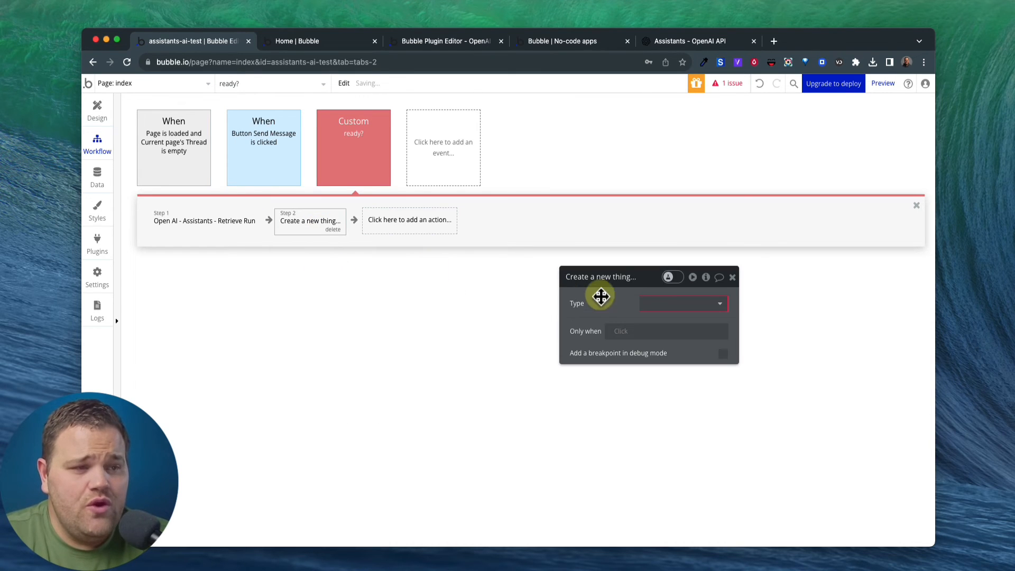
left_click(645, 304)
left_click(663, 343)
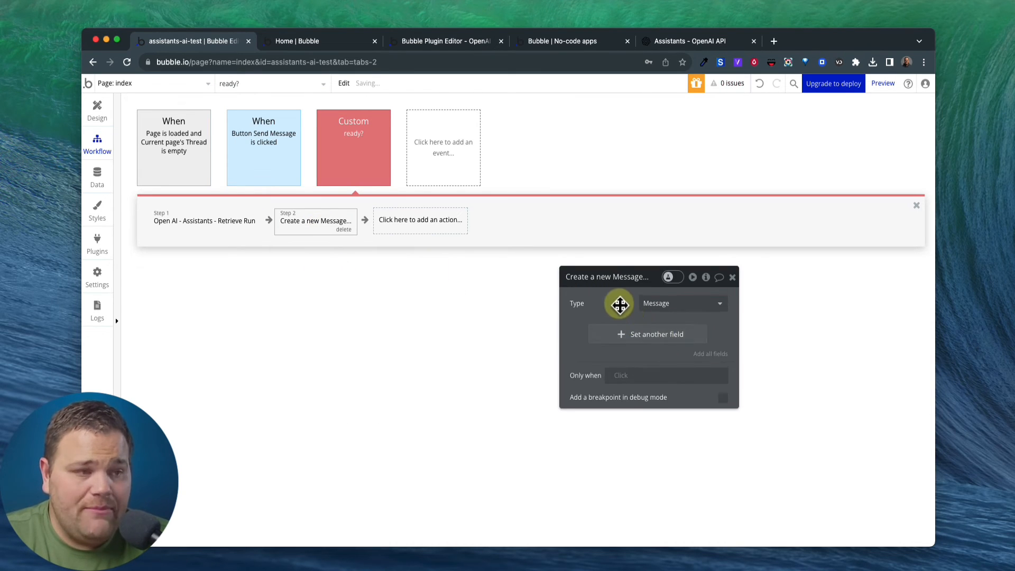
left_click_drag(618, 303, 594, 285)
left_click(687, 337)
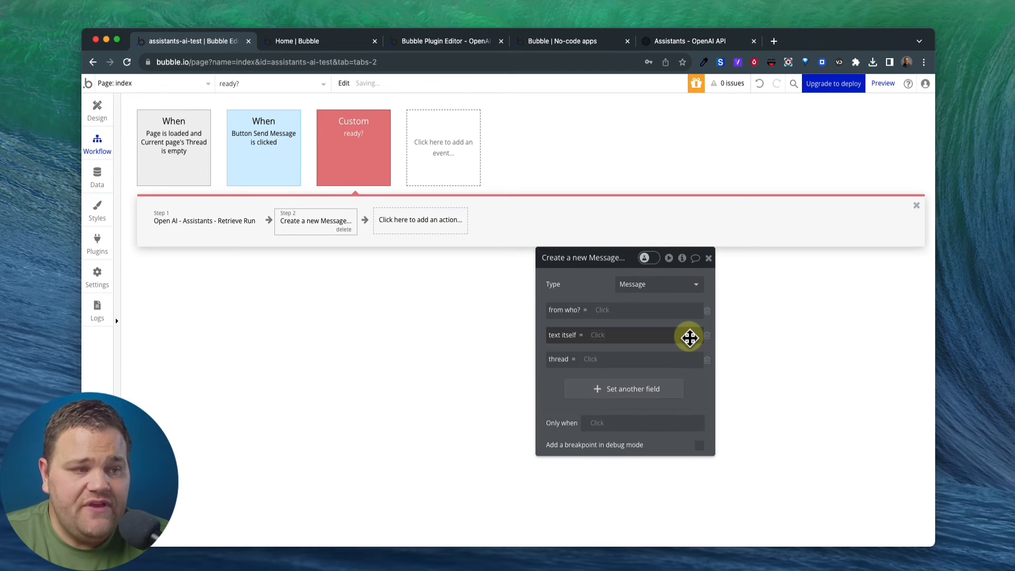
Set the new Message's from who? field to the assistant option.
left_click(604, 310)
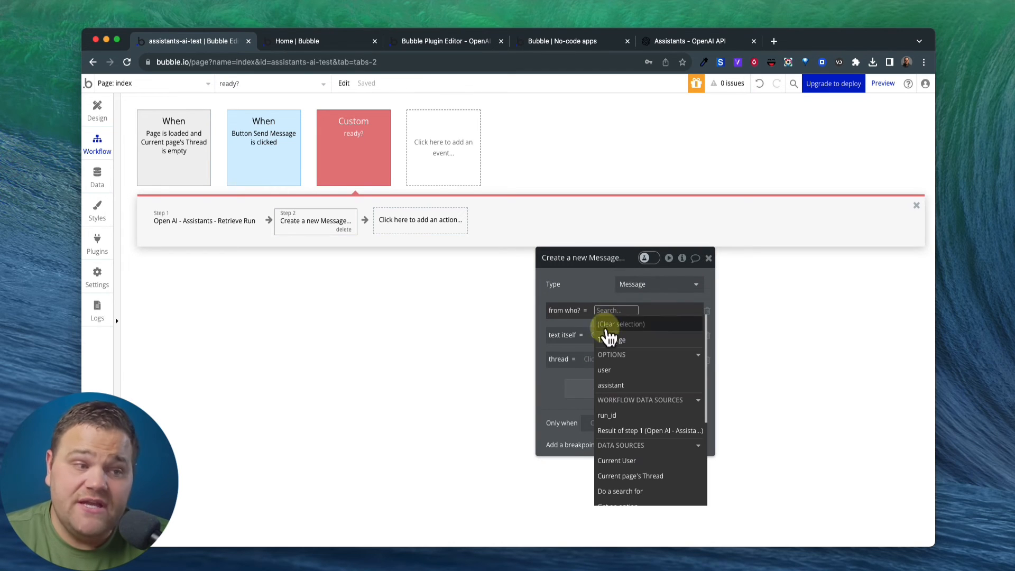
left_click(610, 385)
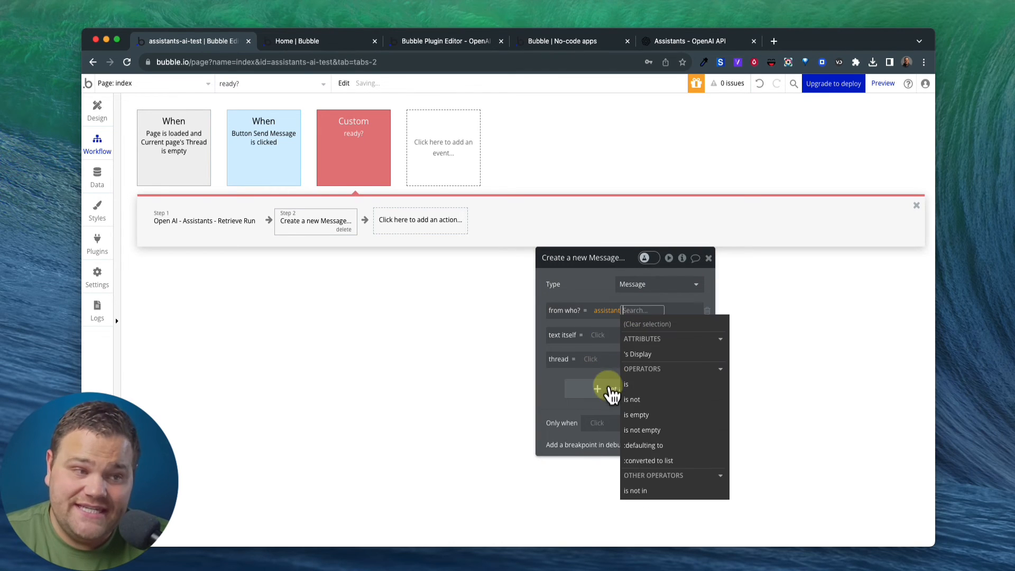
left_click(598, 335)
Check which data calls and actions the installed OpenAI - Assistants API plugin offers, and return to the ready? workflow.
left_click(599, 337)
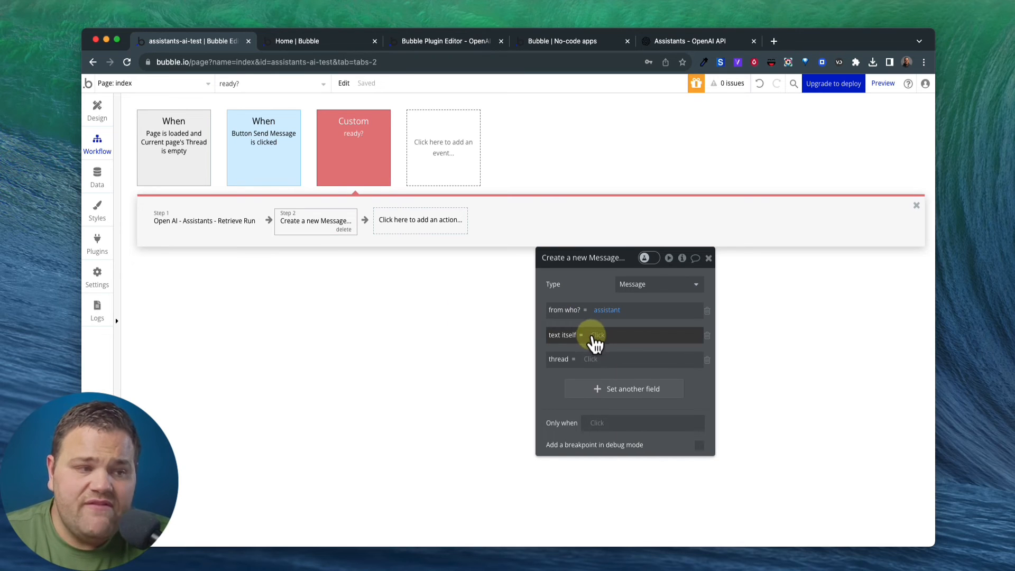
left_click(97, 244)
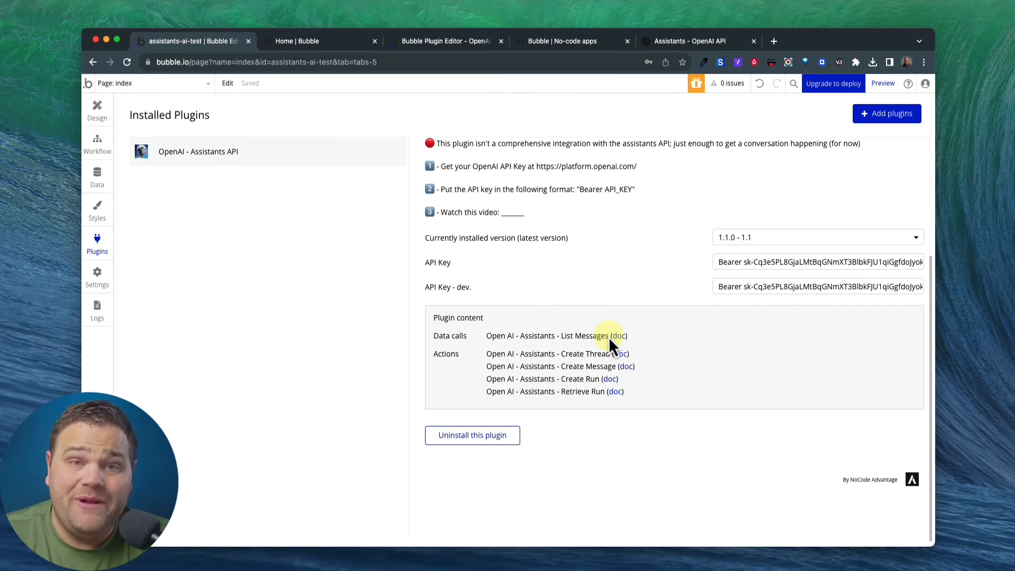
left_click(98, 143)
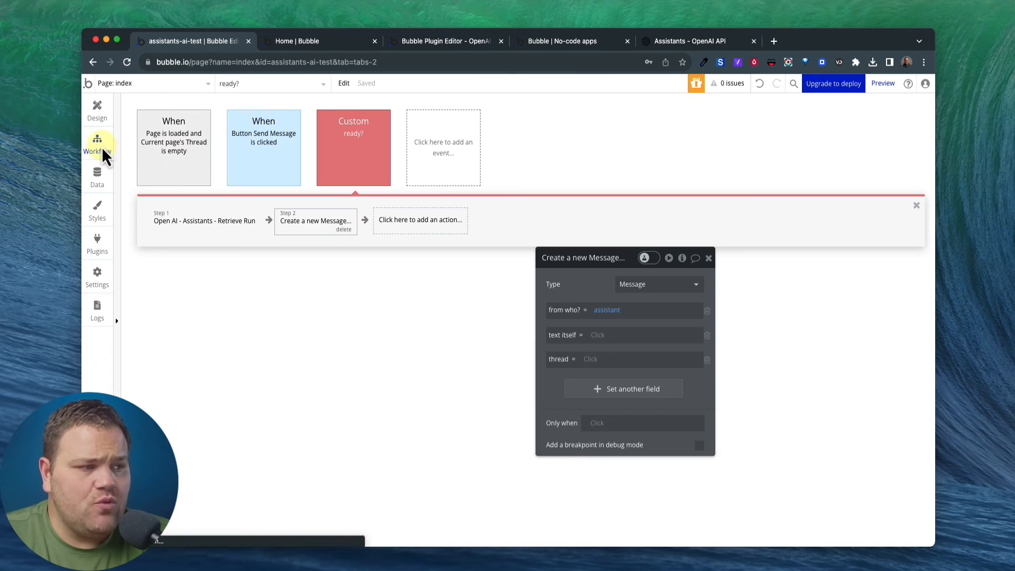
Source the new Message's text itself field from an external API using the Open AI - Assistants - List Messages call.
left_click(596, 336)
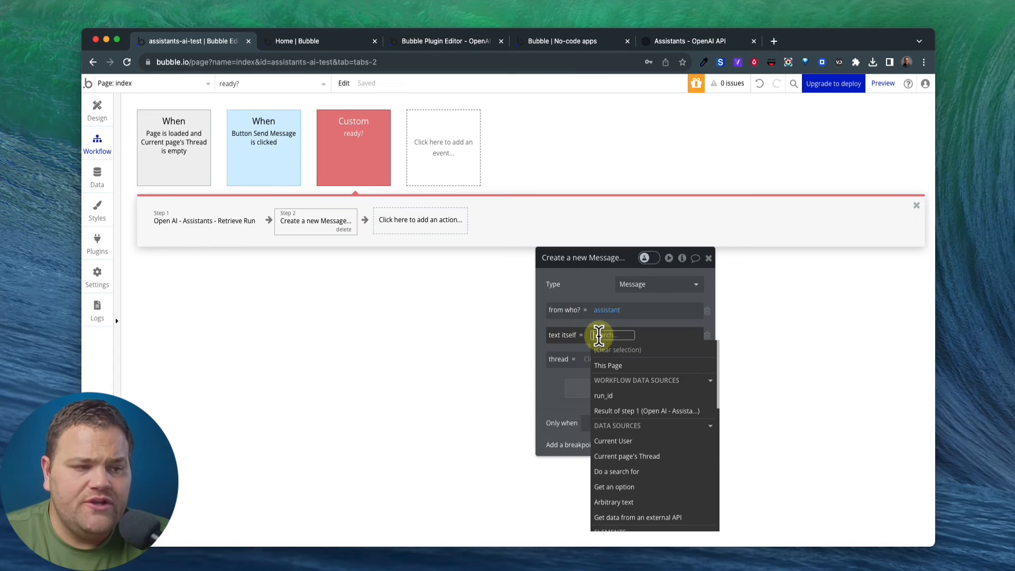
type("get")
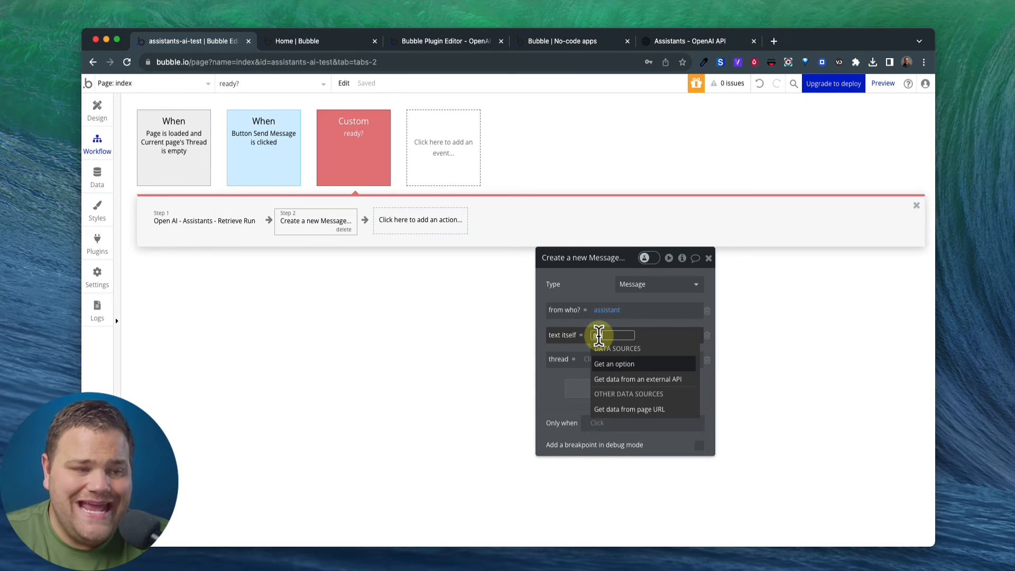
left_click(633, 390)
left_click(448, 284)
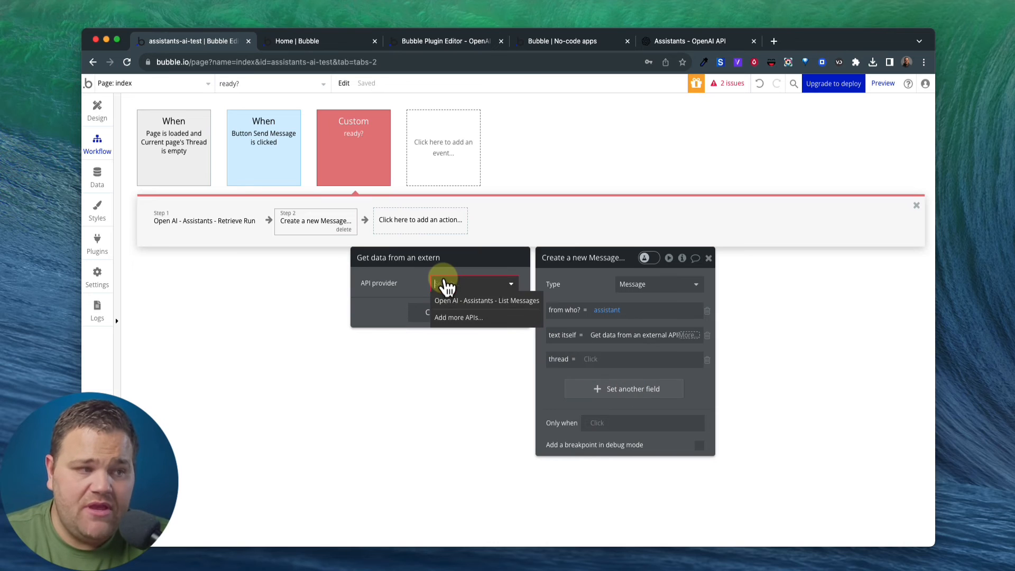
left_click(493, 301)
Set the List Messages call's thread_id to Current page's Thread's open_ai ID and close the call's settings.
left_click(469, 307)
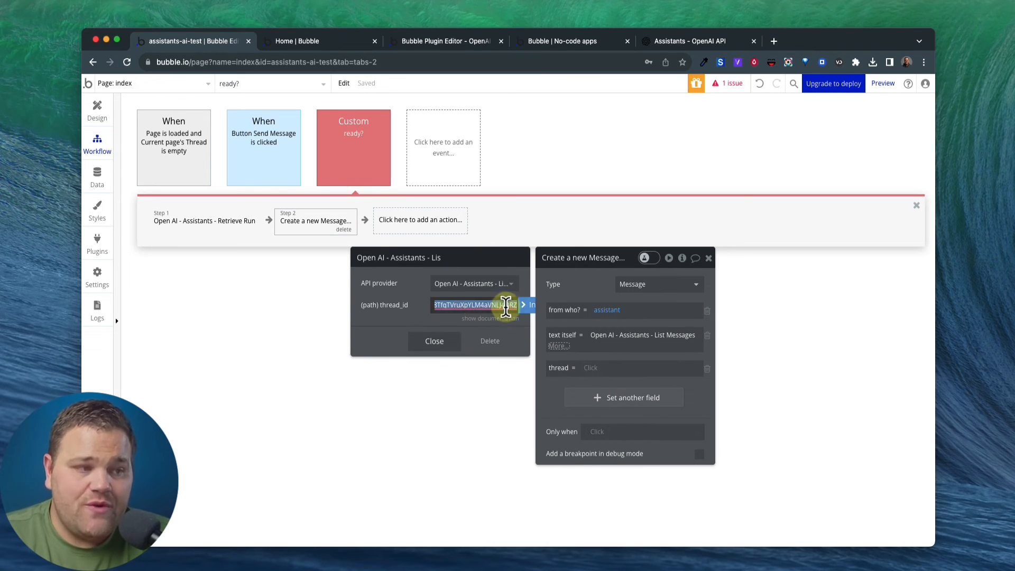
left_click(528, 306)
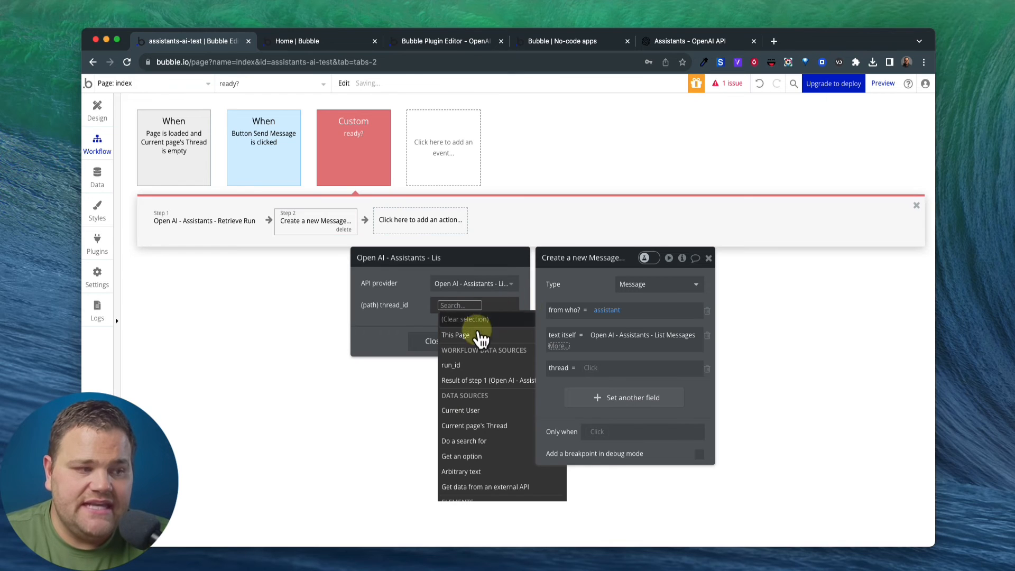
left_click(472, 432)
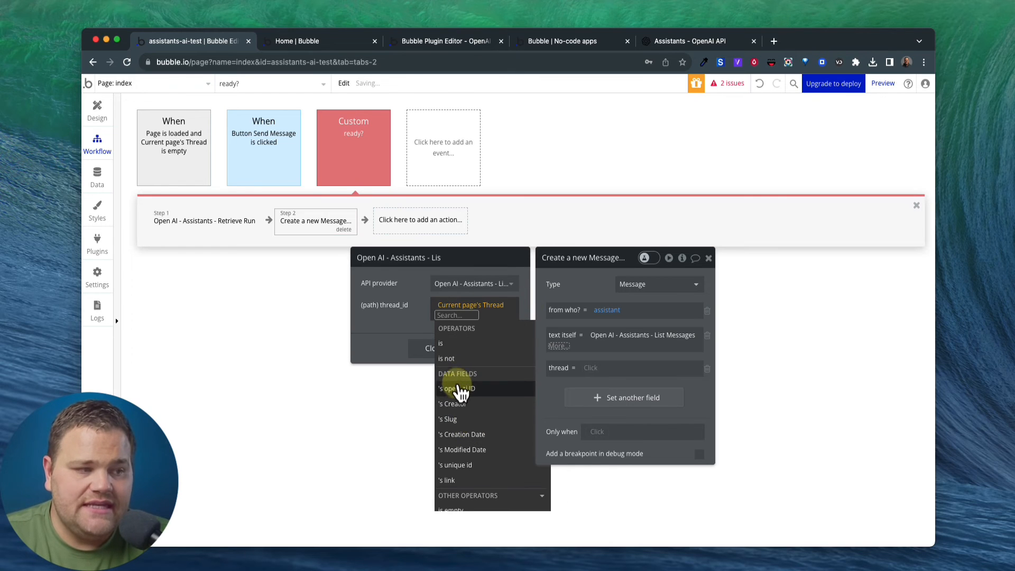
left_click(456, 386)
left_click(409, 307)
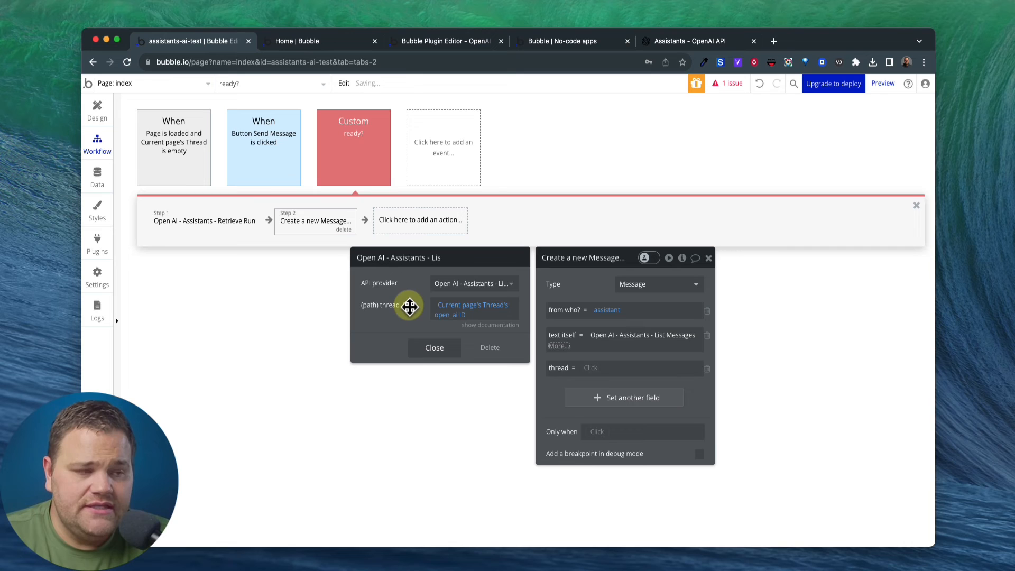
left_click(435, 347)
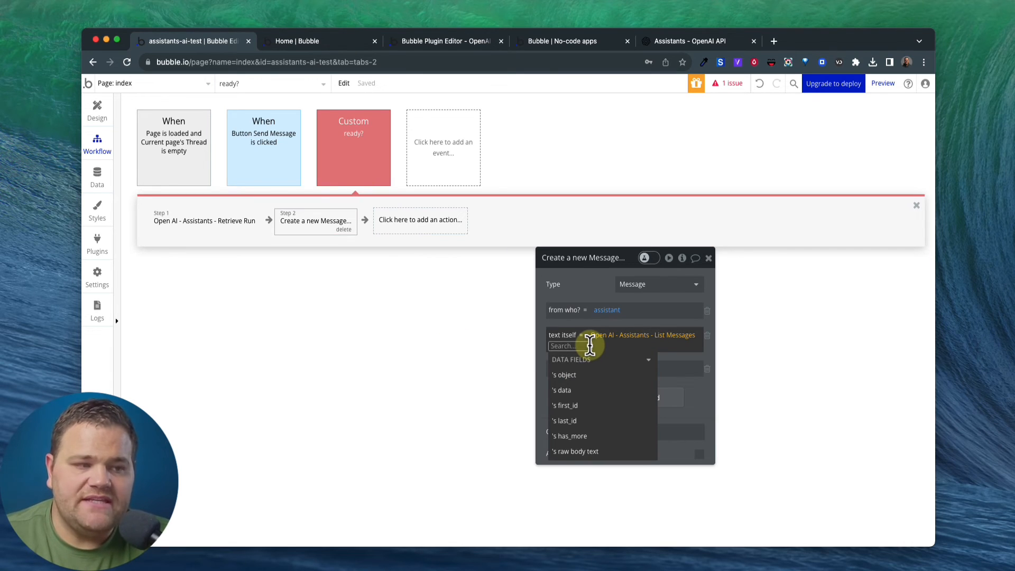
Extend the text itself expression to List Messages's data:first item's content:first item's text value.
left_click(580, 391)
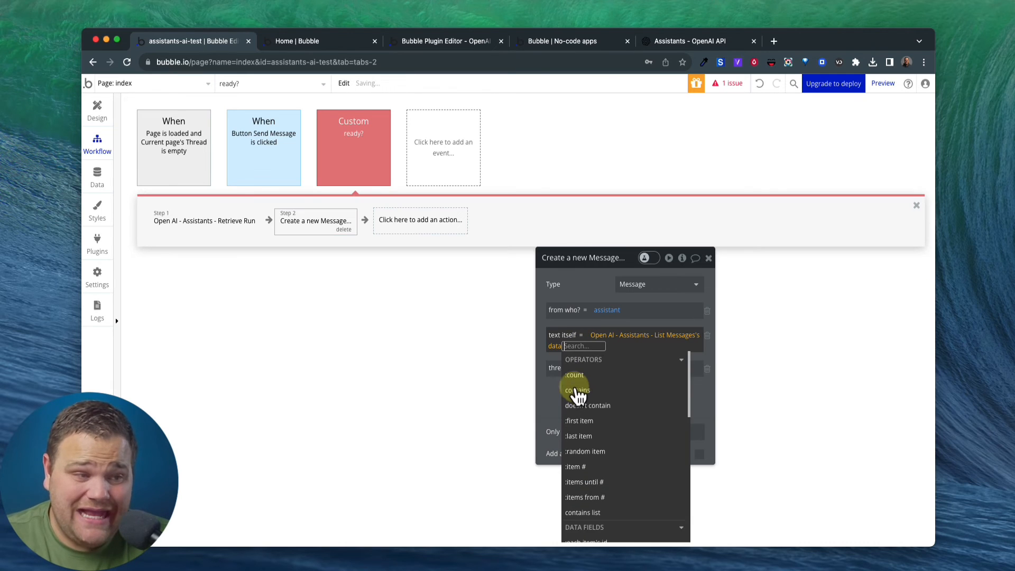
type("f")
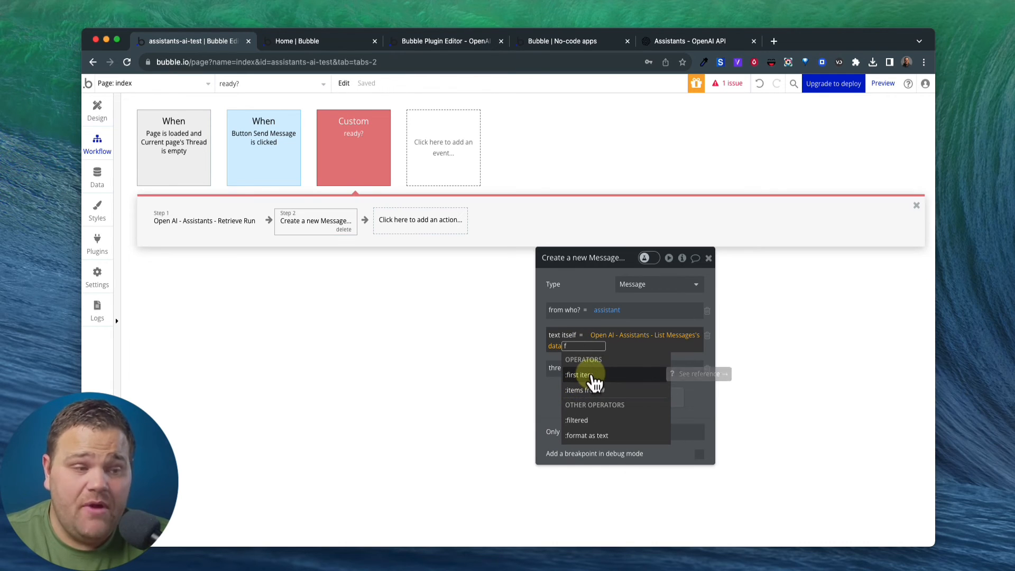
left_click(594, 378)
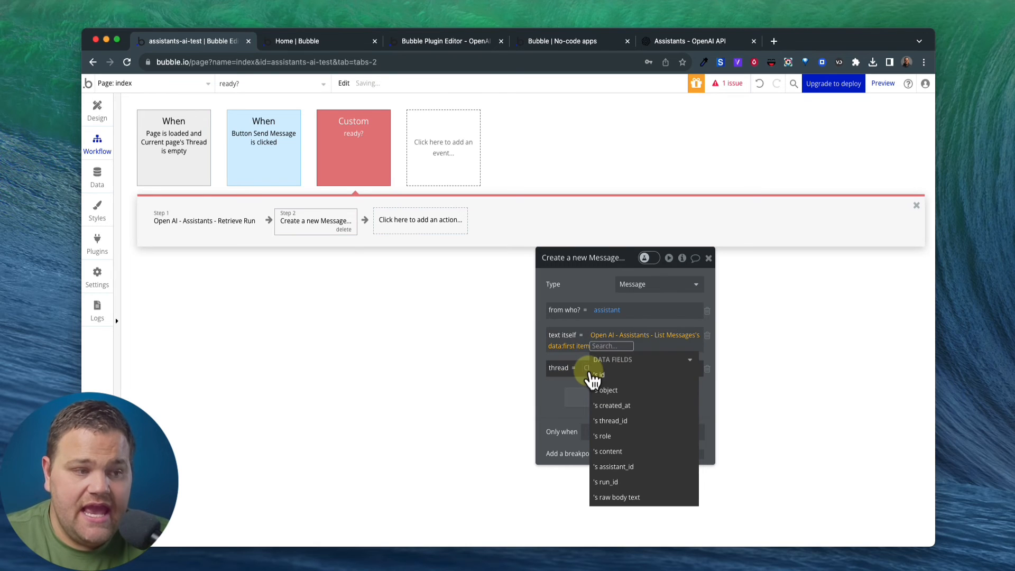
left_click(613, 451)
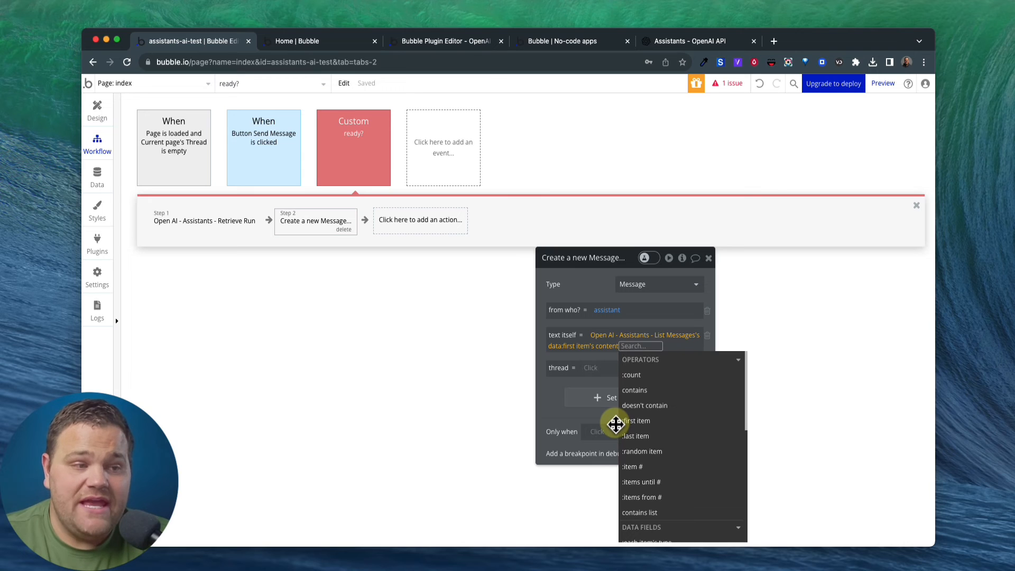
left_click(632, 421)
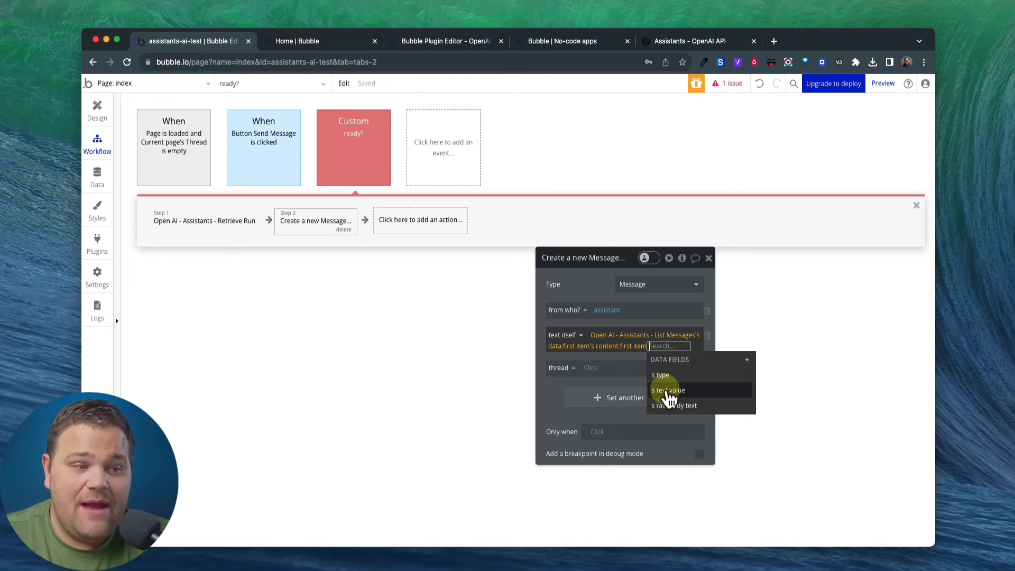
left_click(666, 390)
left_click(596, 270)
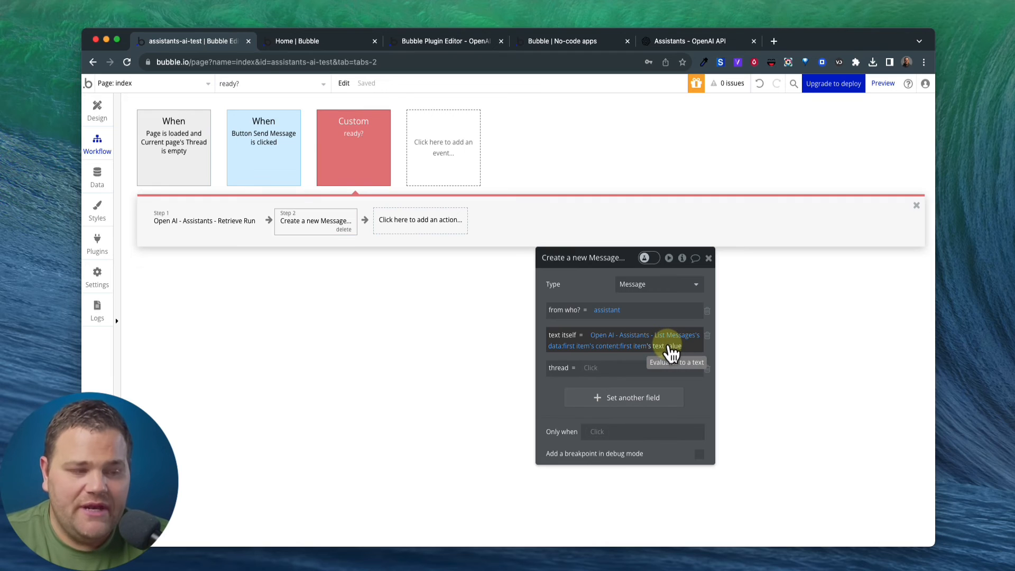
Set the new Message's thread field to Current page's Thread.
left_click(588, 368)
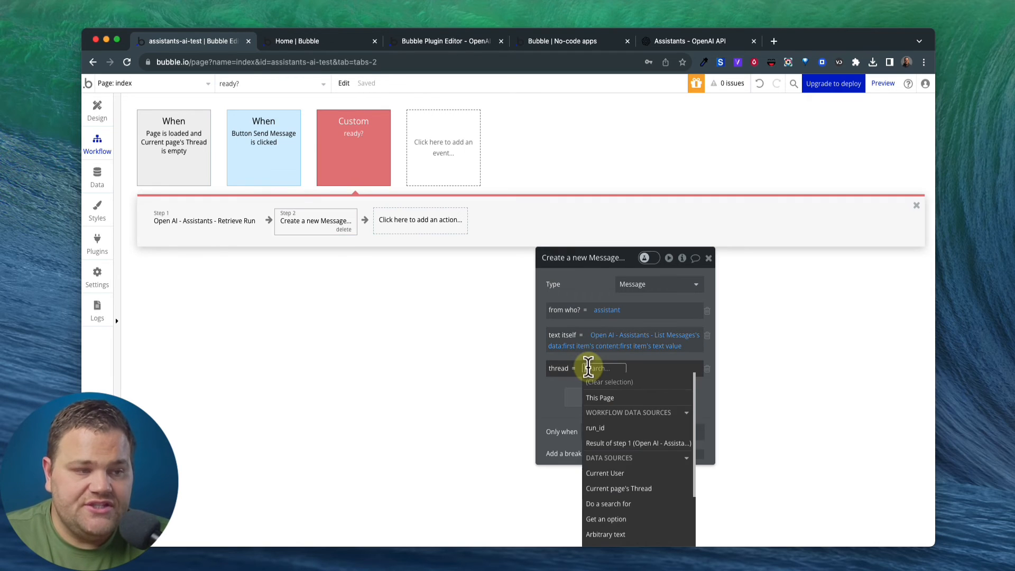
left_click(618, 487)
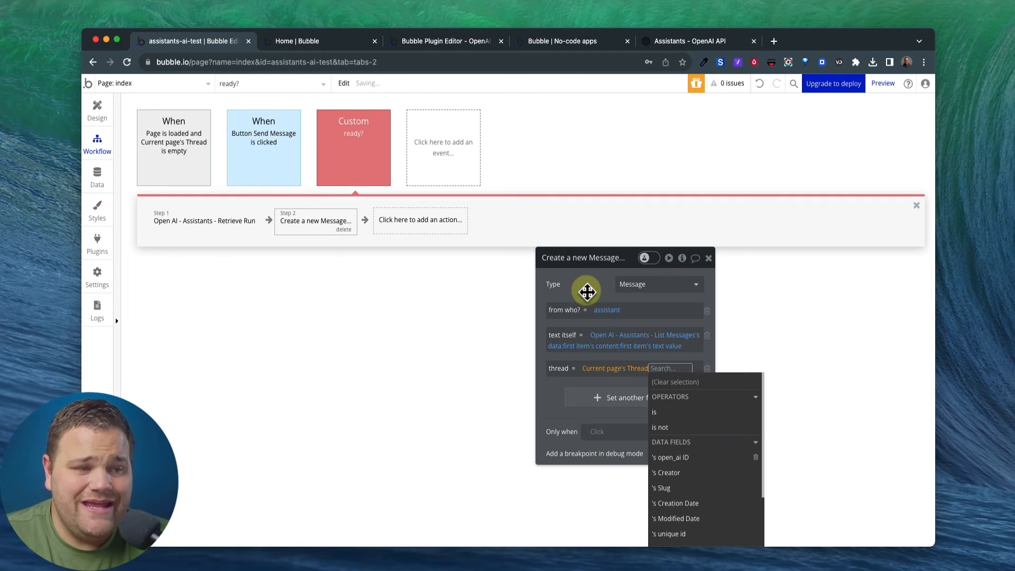
left_click_drag(576, 294, 559, 259)
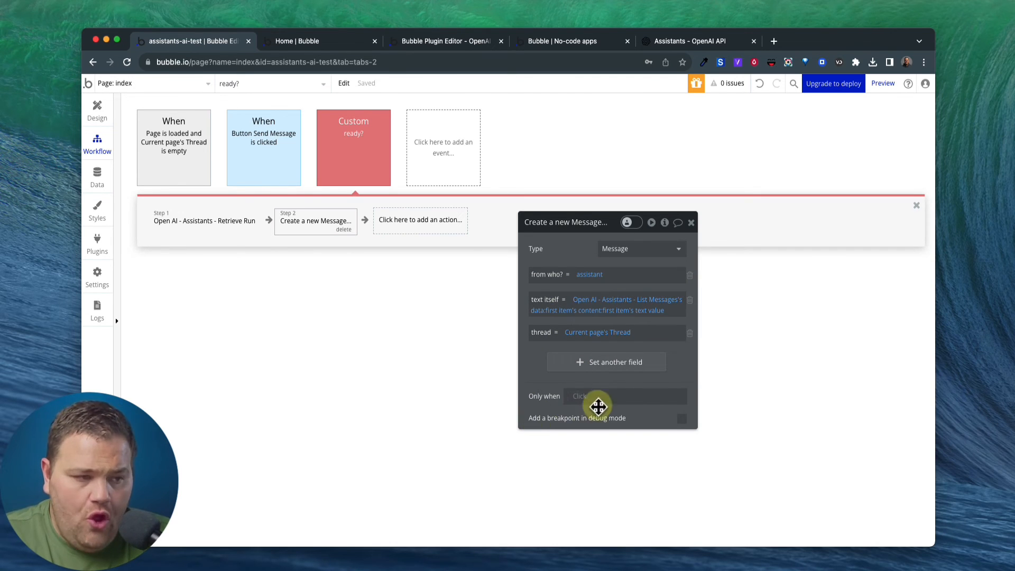
Restrict the Create a new Message action to run only when Result of step 1's status is completed.
left_click(581, 397)
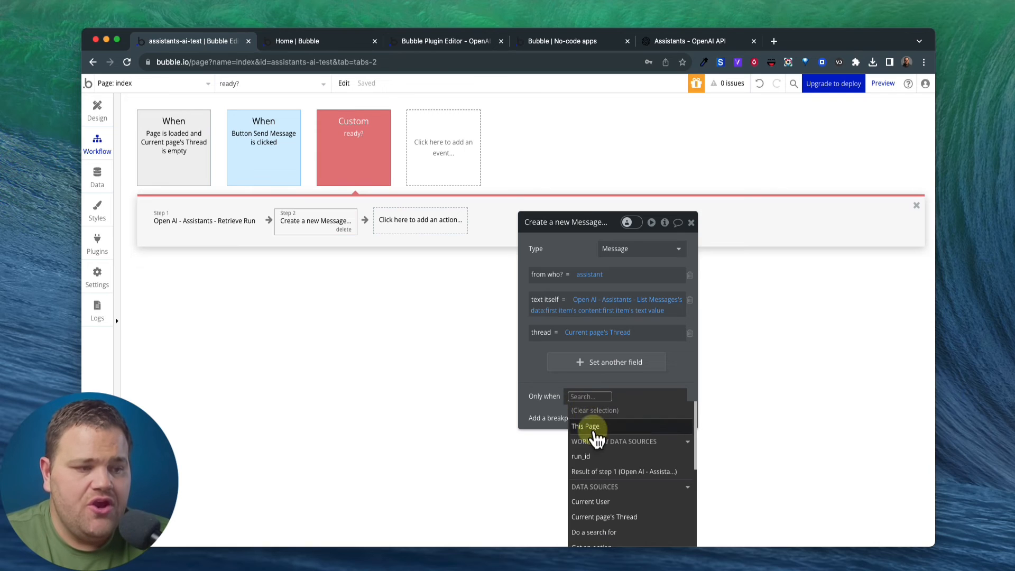
left_click(597, 470)
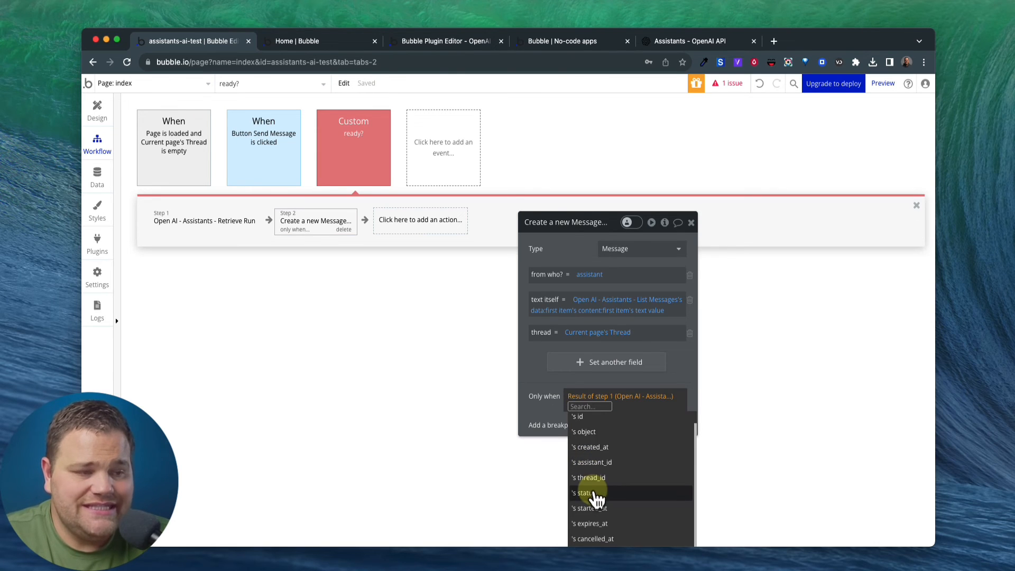
left_click(593, 505)
left_click(602, 436)
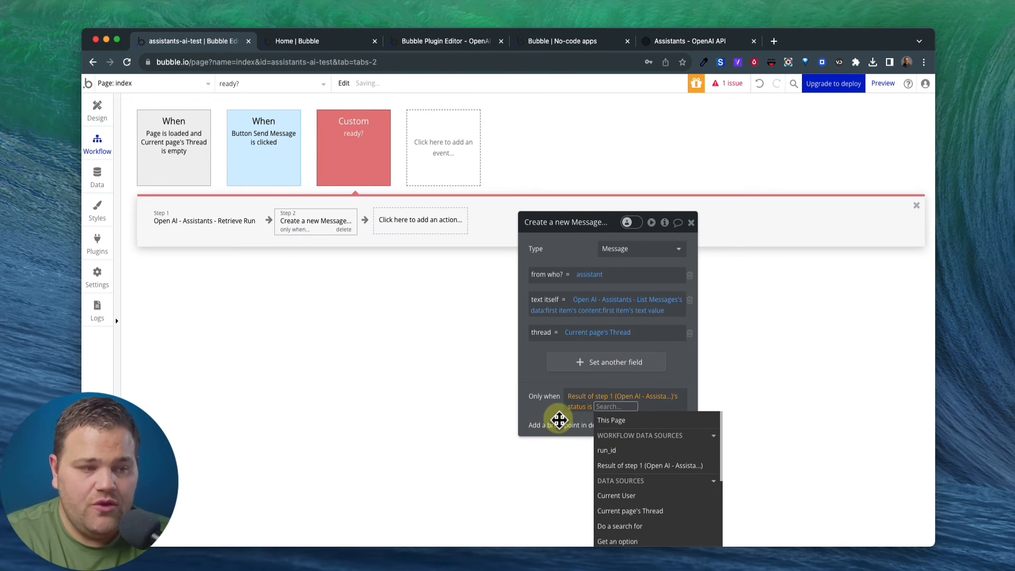
type("completed")
left_click(559, 420)
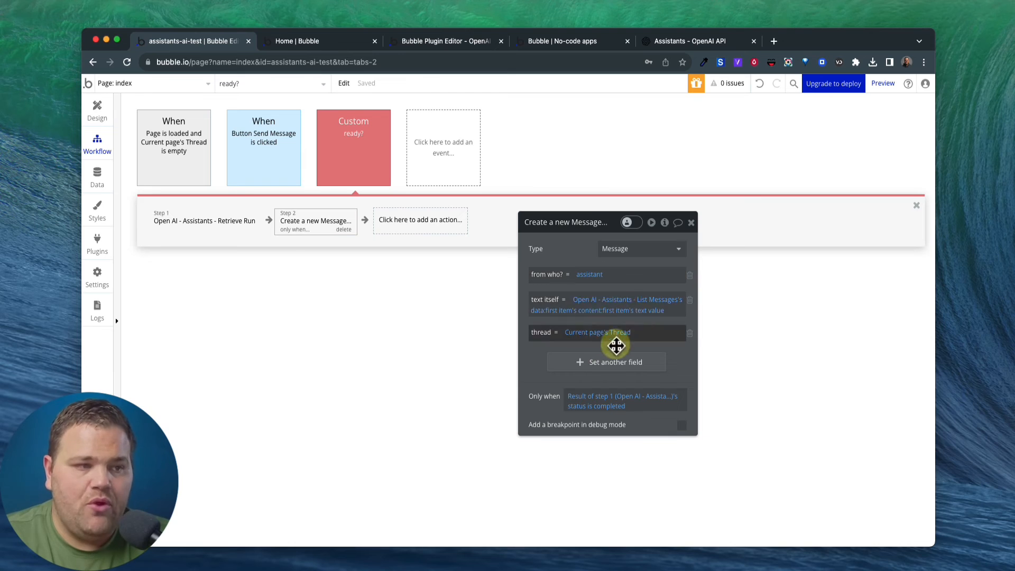
left_click_drag(528, 252, 530, 247)
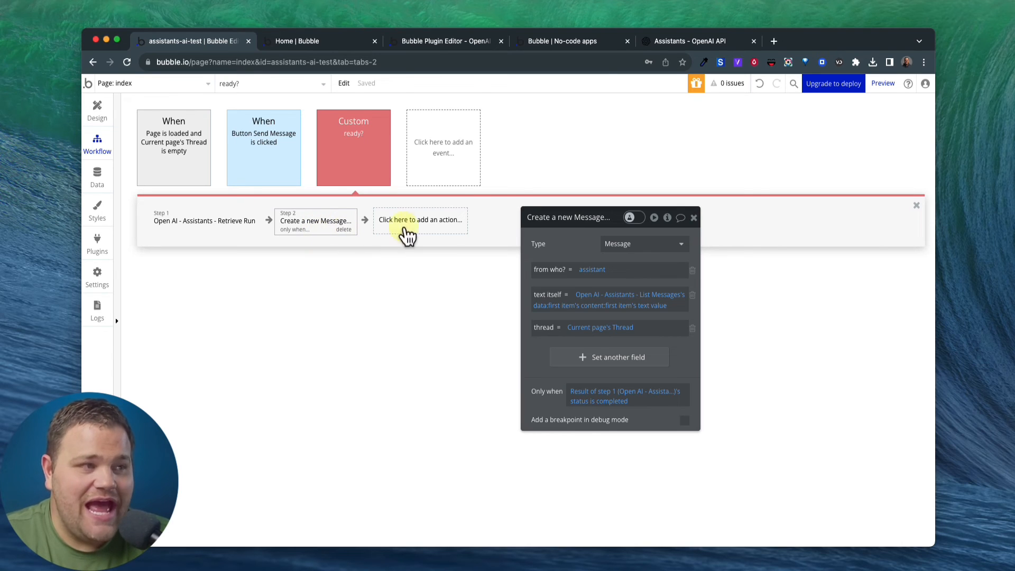
Create a custom event named ready?-2 and set its event color to Red.
left_click(447, 153)
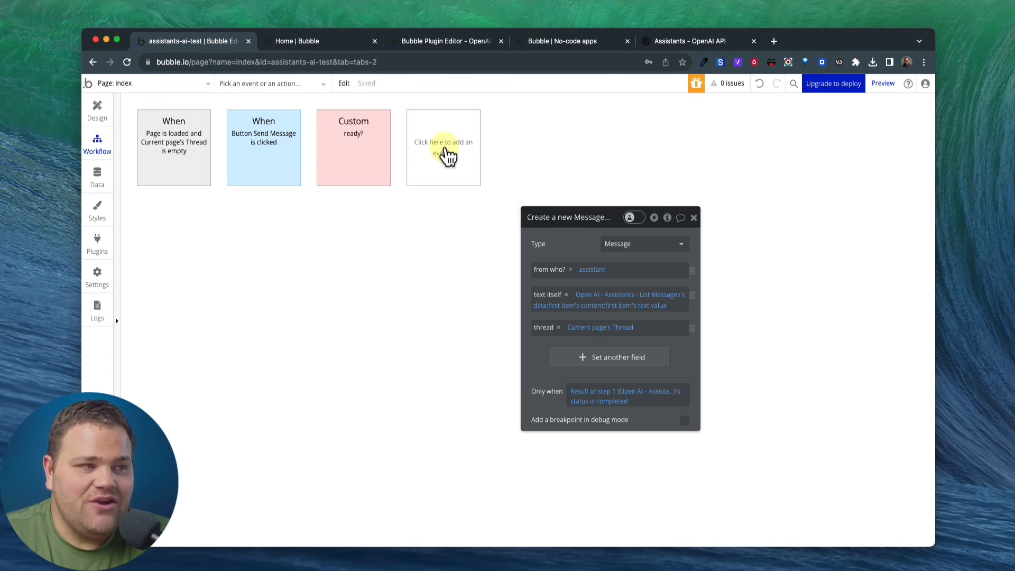
left_click(459, 261)
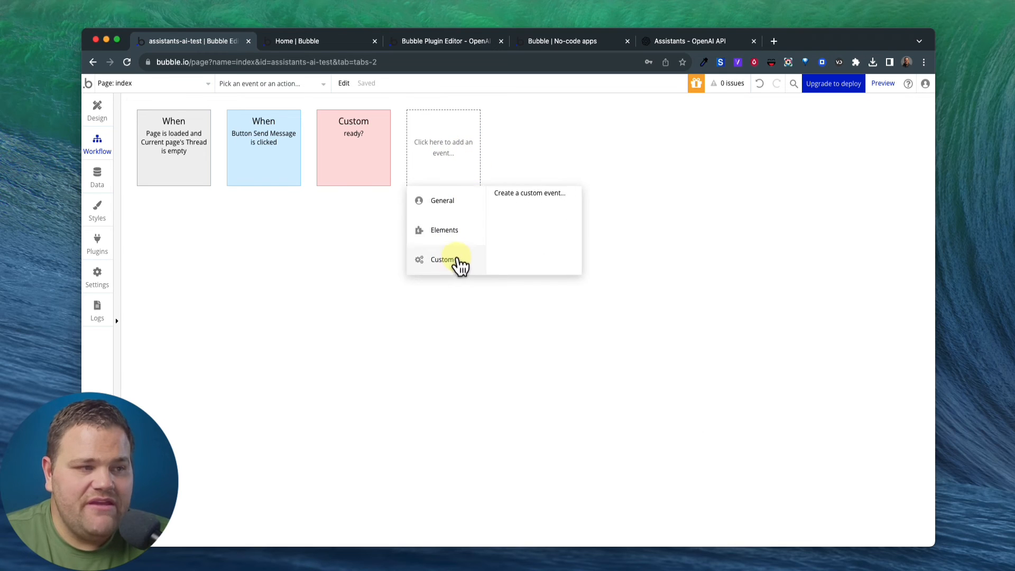
left_click(526, 197)
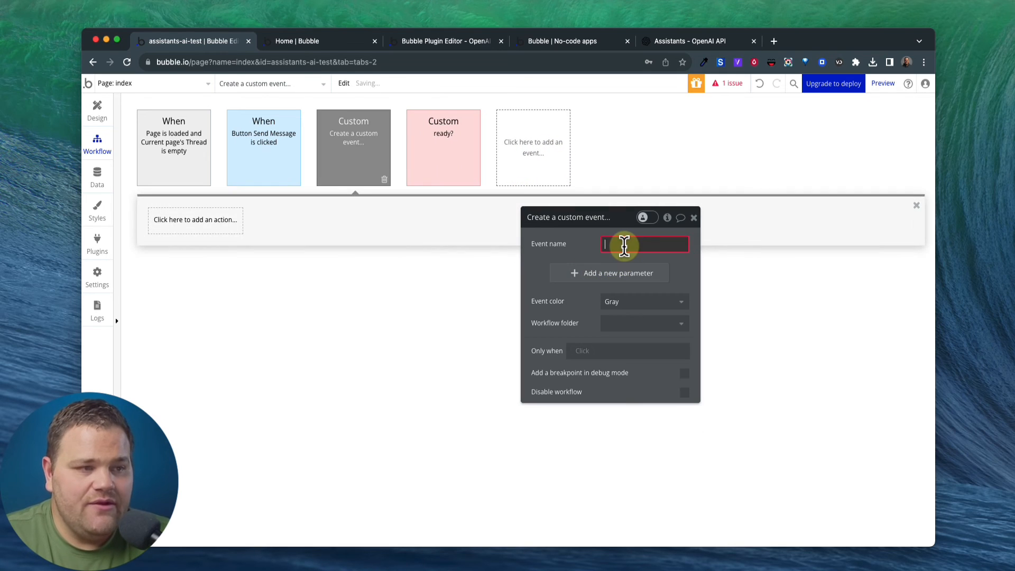
type("ready?-2")
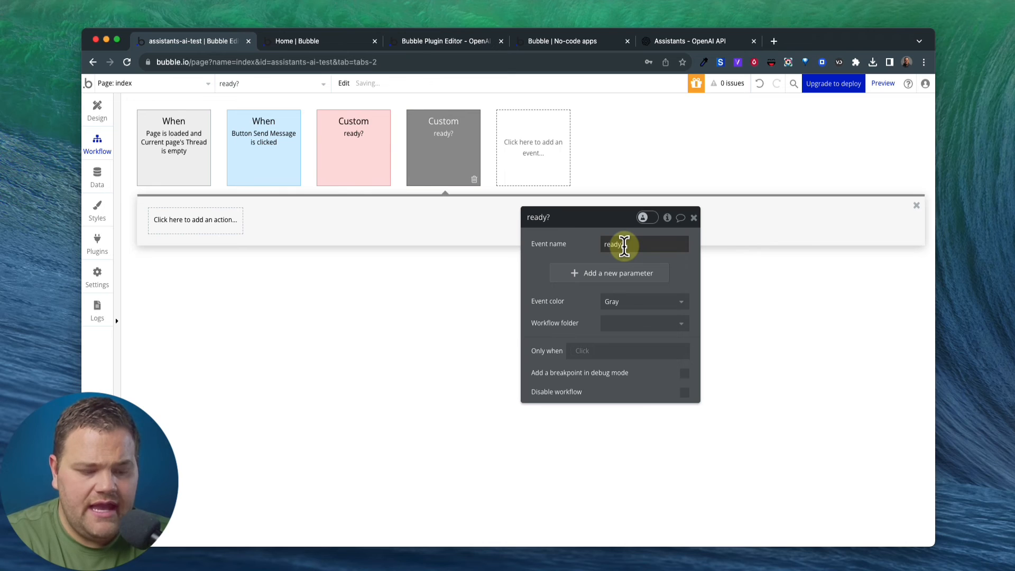
left_click(576, 248)
left_click(624, 302)
type("red")
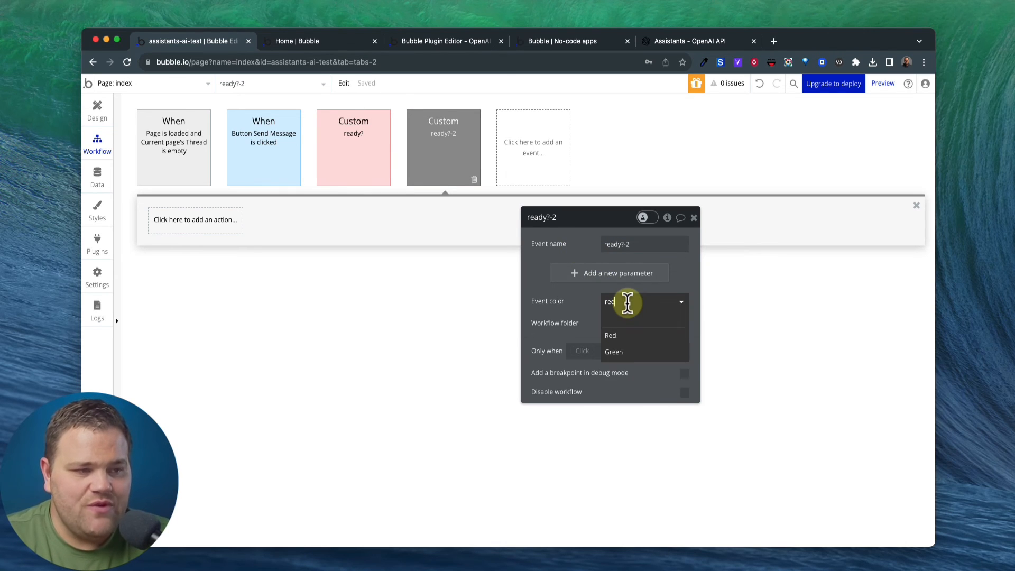
left_click(624, 334)
Add a run_id parameter of type text to the ready?-2 event, reusing the parameter name from the ready? event.
left_click(581, 273)
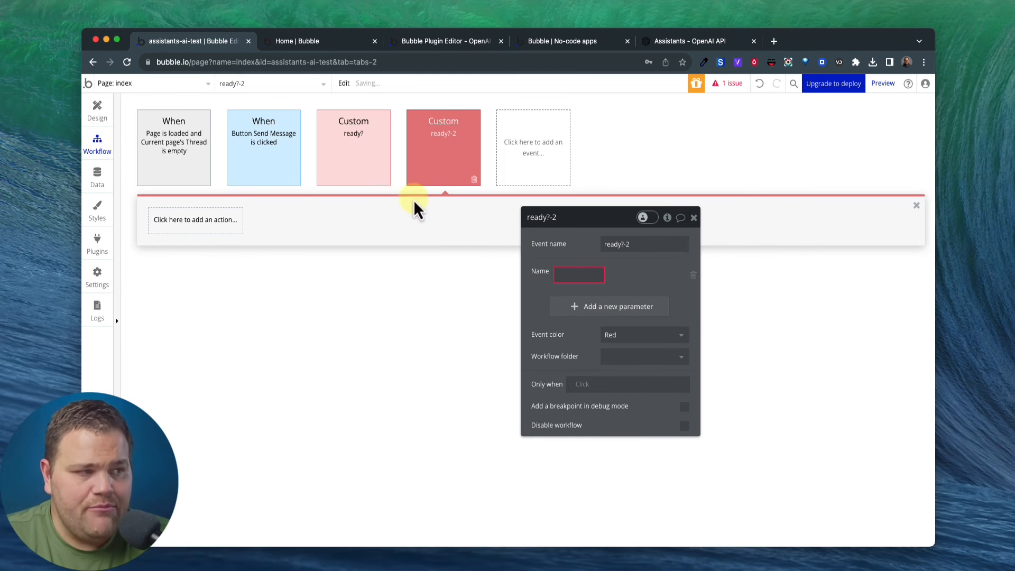
left_click(365, 161)
left_click_drag(583, 275, 559, 272)
key("super+c")
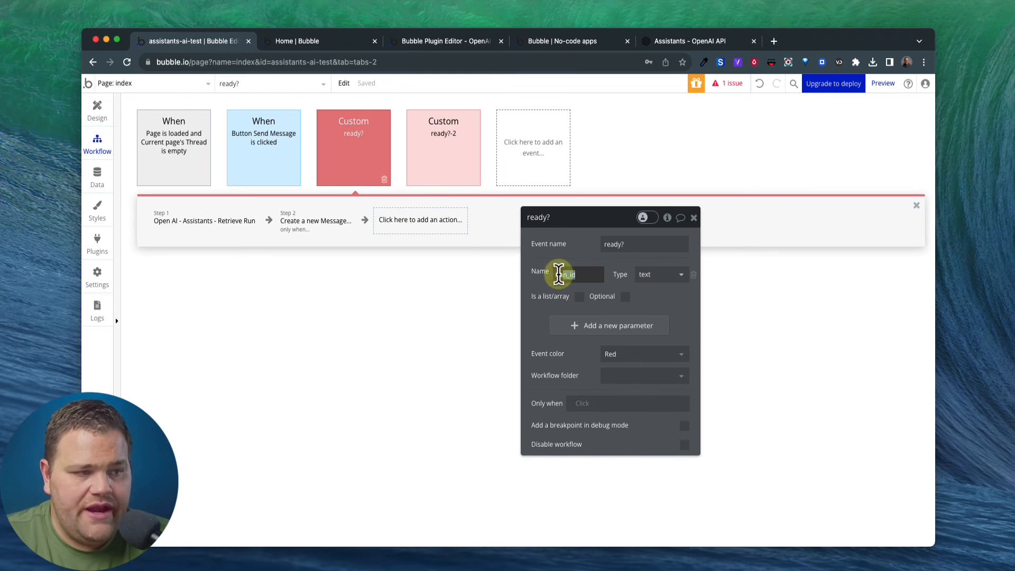
left_click(446, 158)
left_click(556, 269)
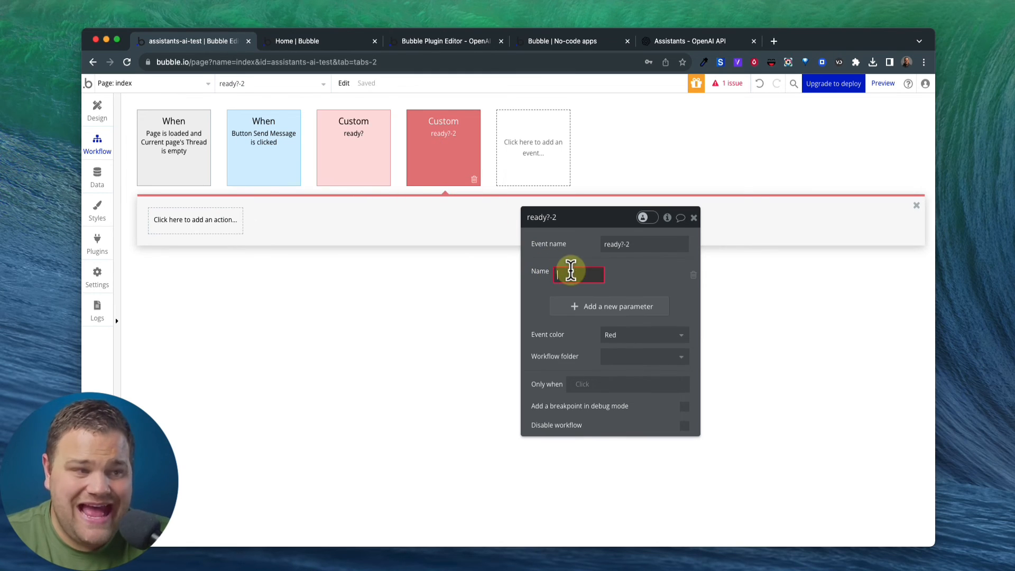
key("super+v")
left_click(648, 274)
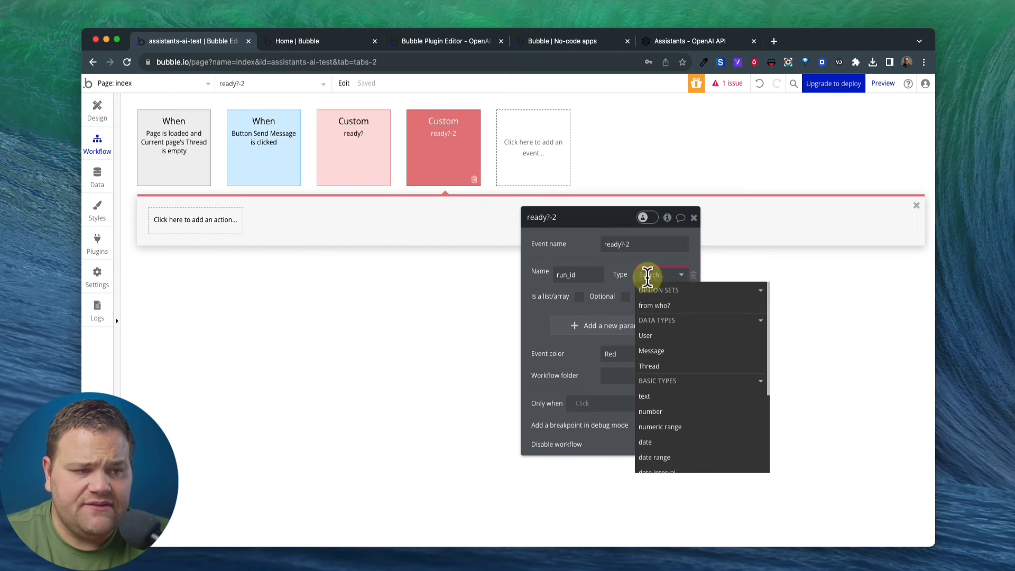
type("text")
left_click(649, 305)
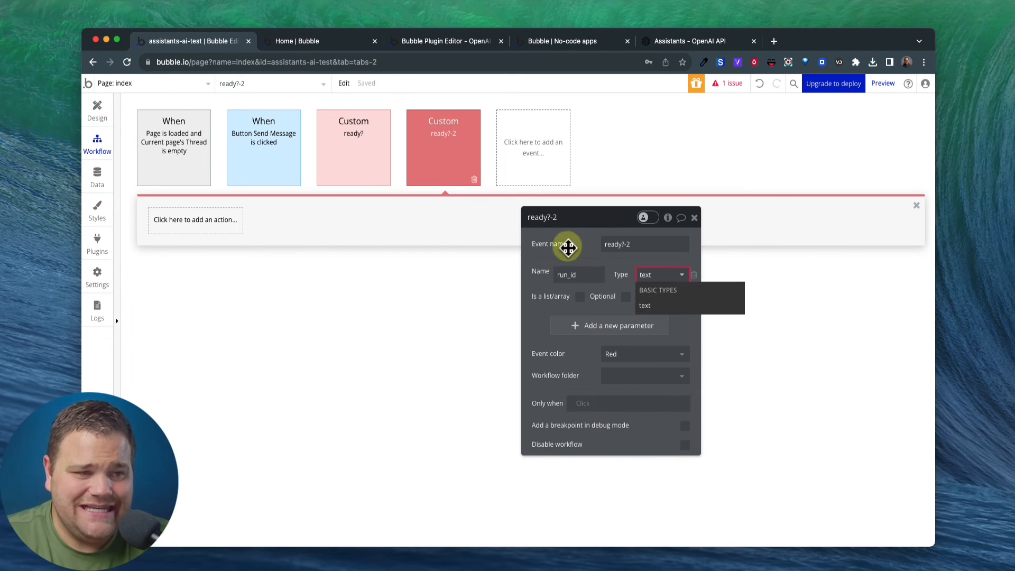
Copy the Retrieve Run action from the ready? event into the ready?-2 event as its first action.
left_click(385, 179)
left_click(207, 223)
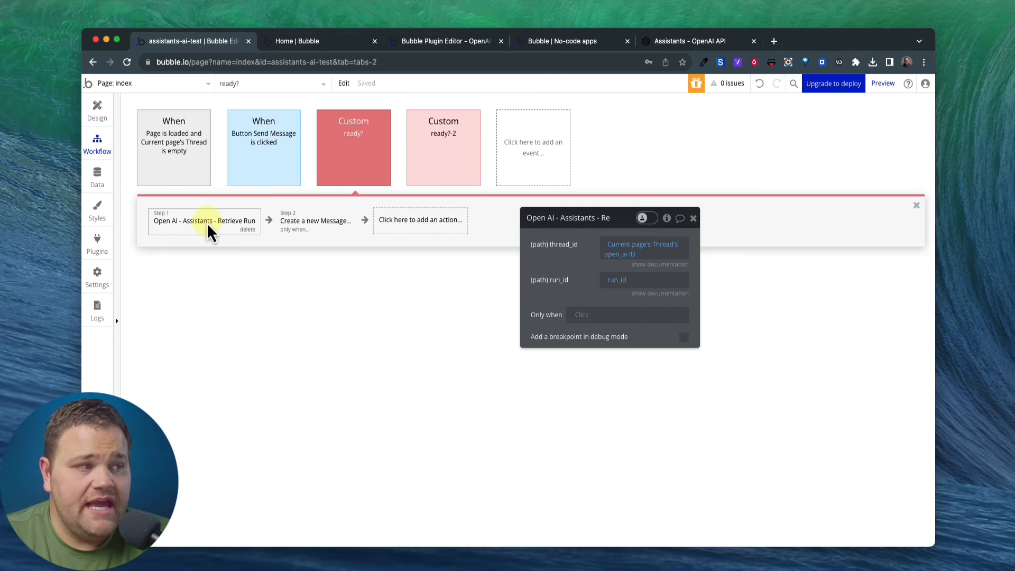
right_click(202, 223)
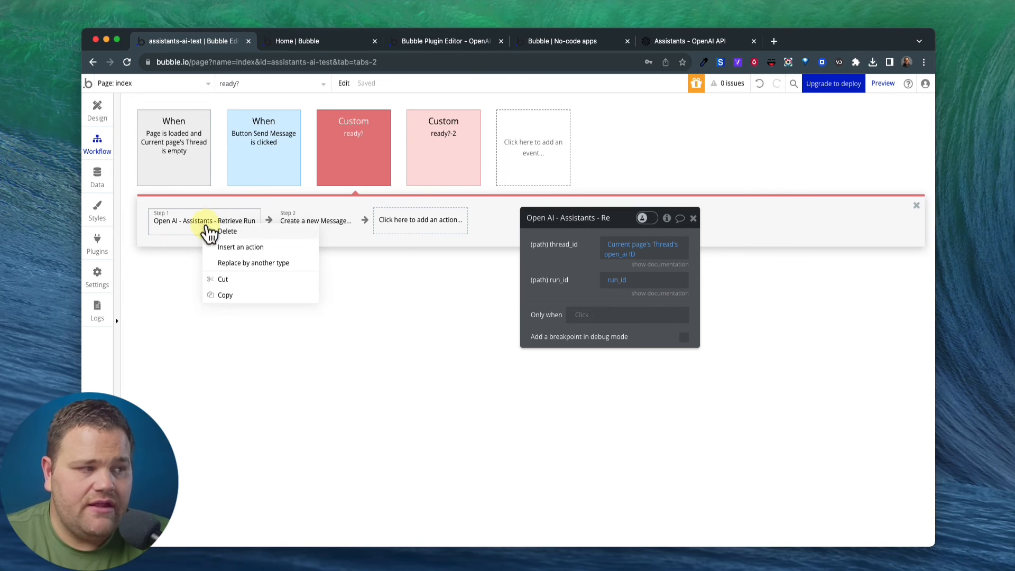
left_click(225, 296)
left_click(438, 160)
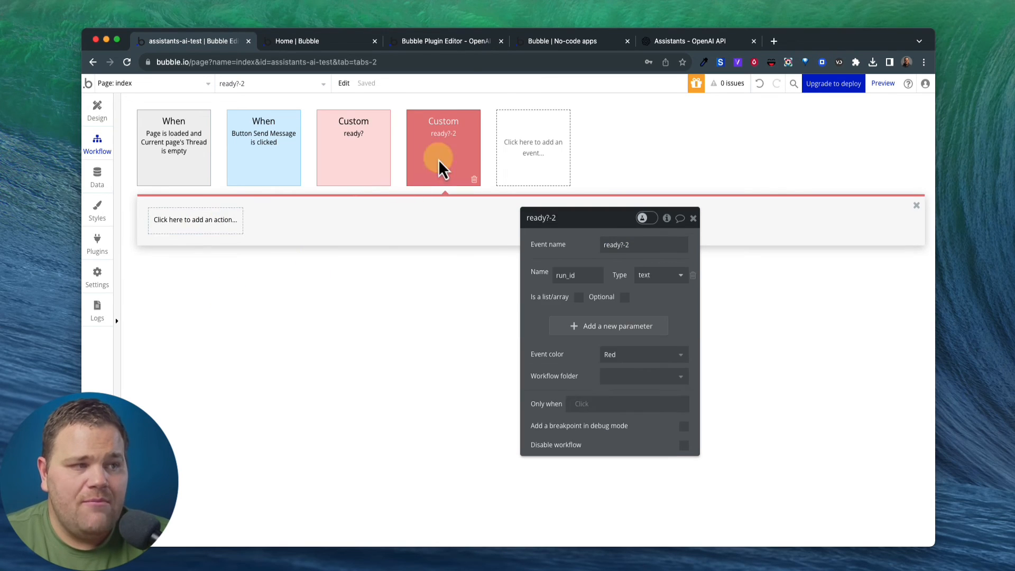
right_click(170, 234)
left_click(181, 236)
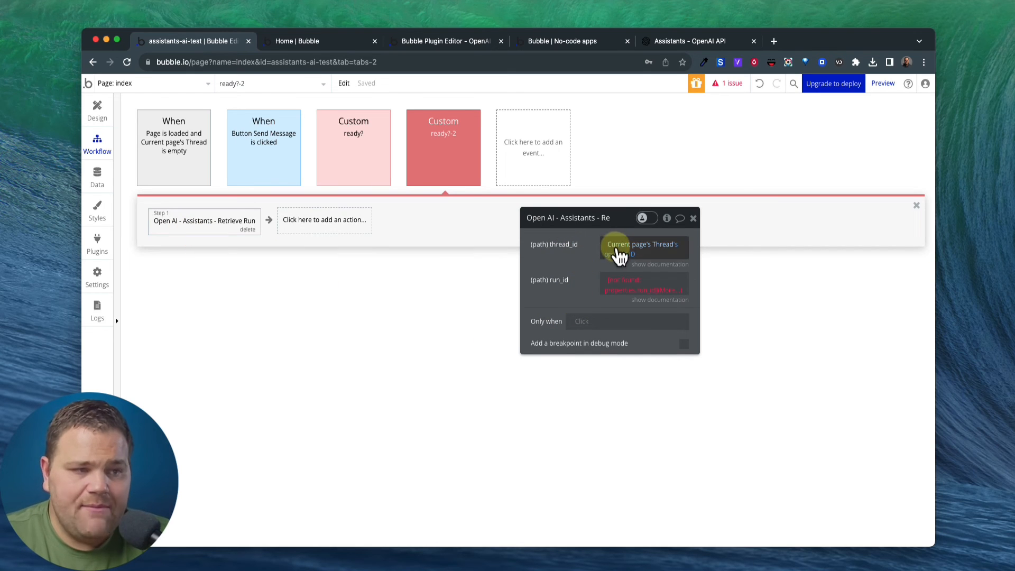
Set the run_id of the copied Retrieve Run action to the ready?-2 event's run_id parameter.
left_click(617, 288)
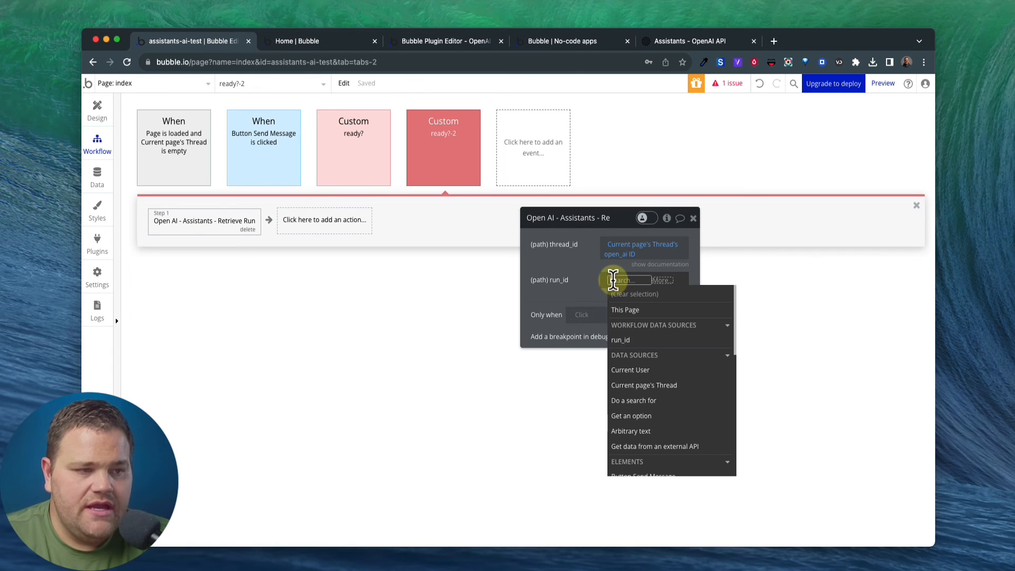
left_click(625, 339)
left_click(594, 290)
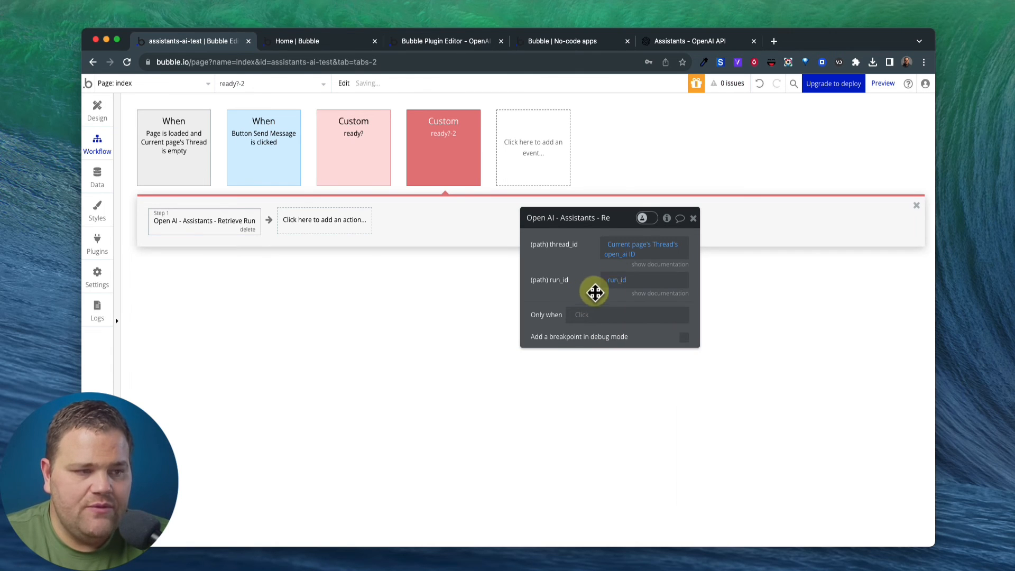
Copy the Create a new Message action from the ready? event into ready?-2 after Retrieve Run.
left_click(454, 183)
left_click(370, 177)
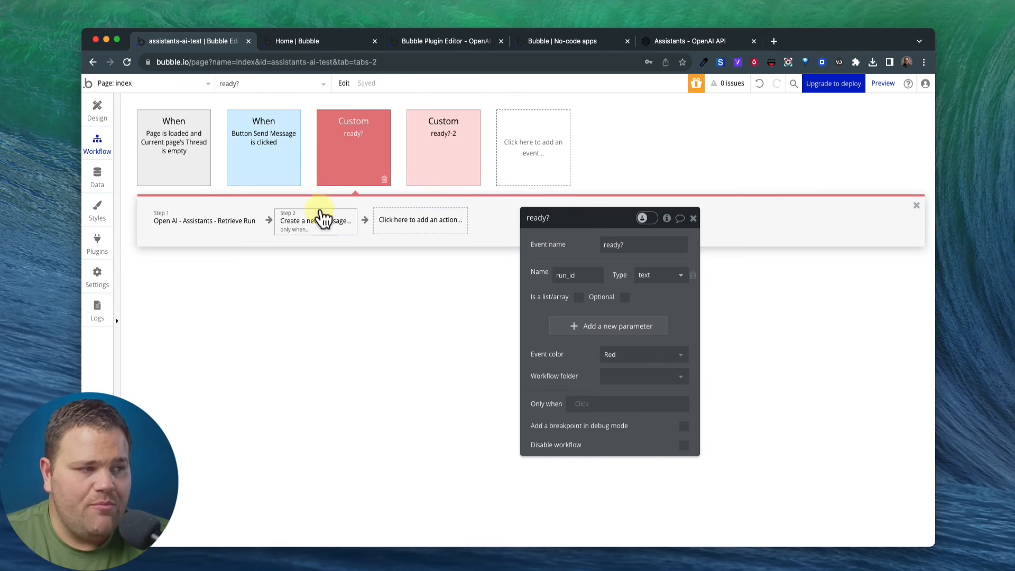
right_click(312, 230)
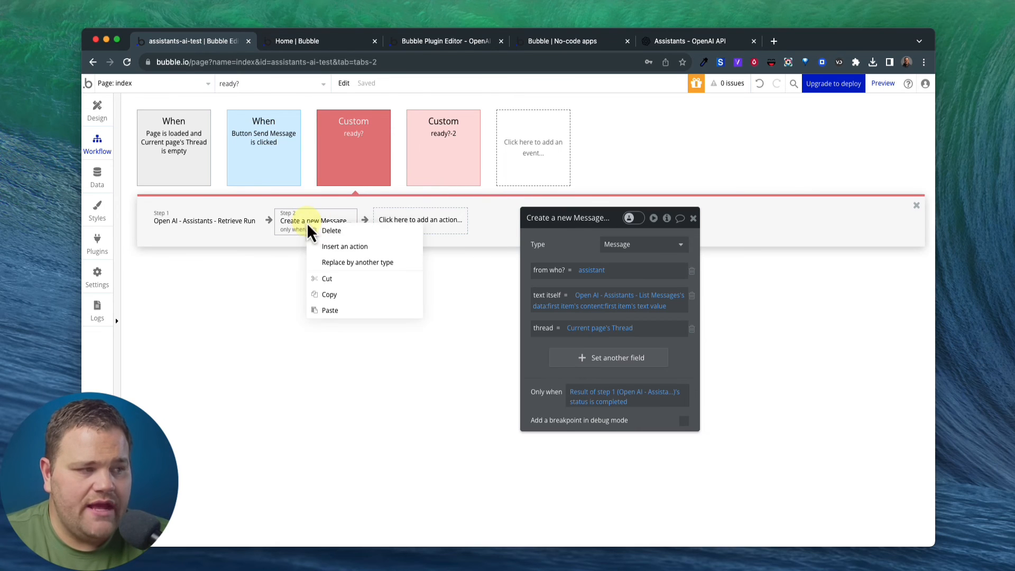
left_click(327, 292)
left_click(443, 174)
right_click(333, 221)
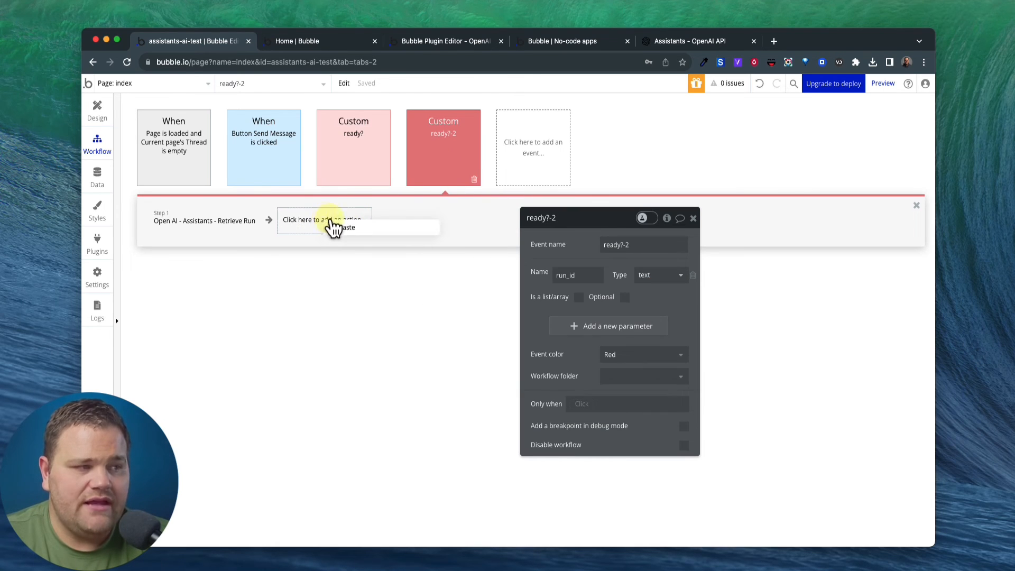
left_click(341, 228)
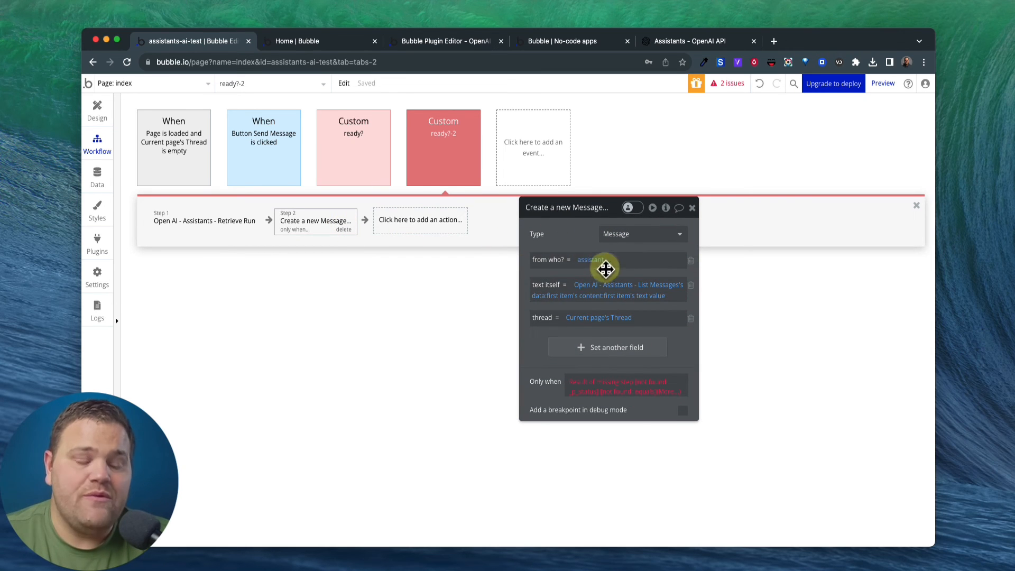
Repoint the copied Create a new Message condition to Result of step 1, keeping the check that status is completed.
left_click(586, 388)
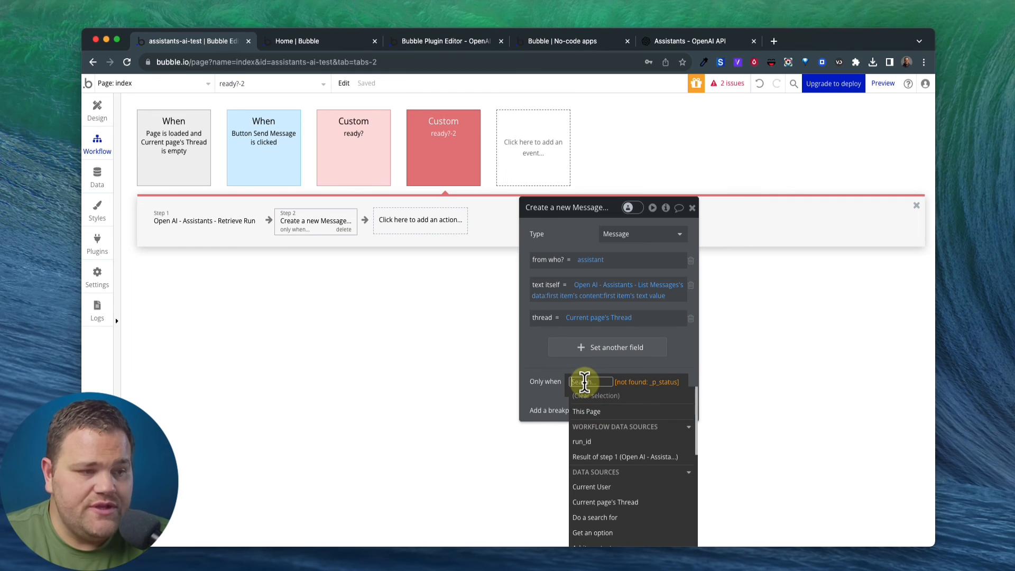
left_click(600, 458)
left_click(550, 392)
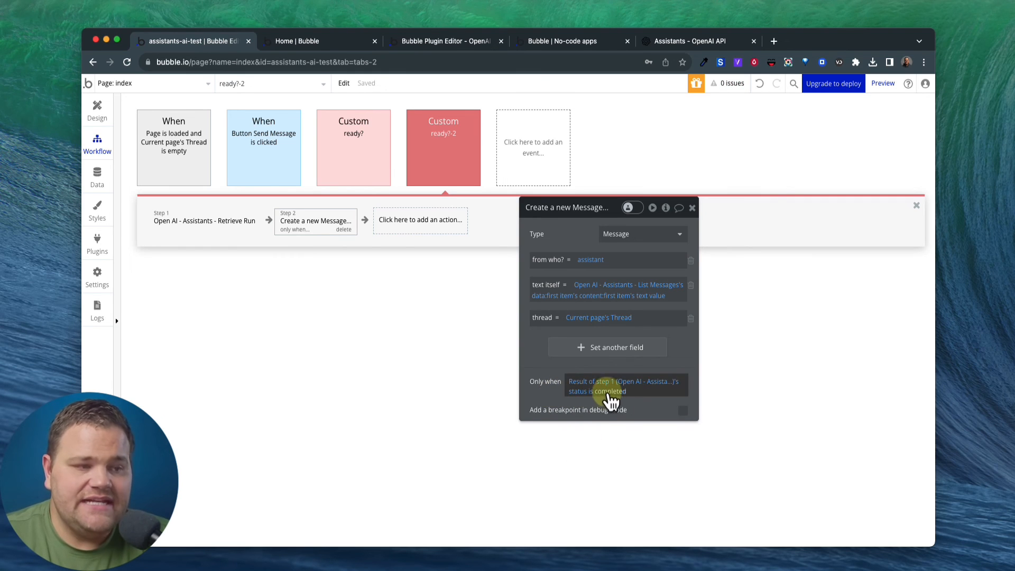
Add a Schedule a custom event action to the ready? event that runs ready?-2 with a delay of 1 second.
left_click(373, 181)
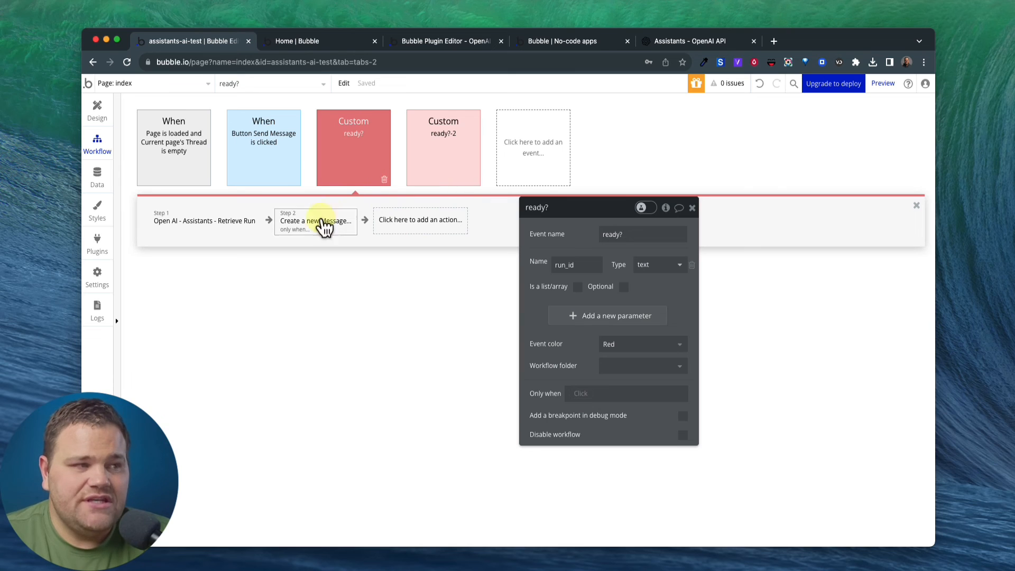
left_click(396, 223)
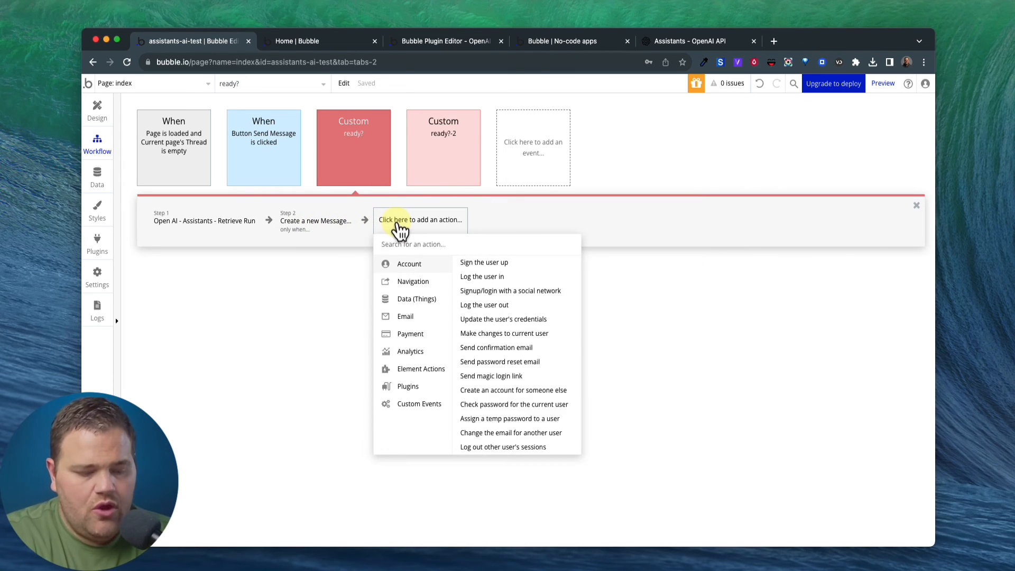
type("custom")
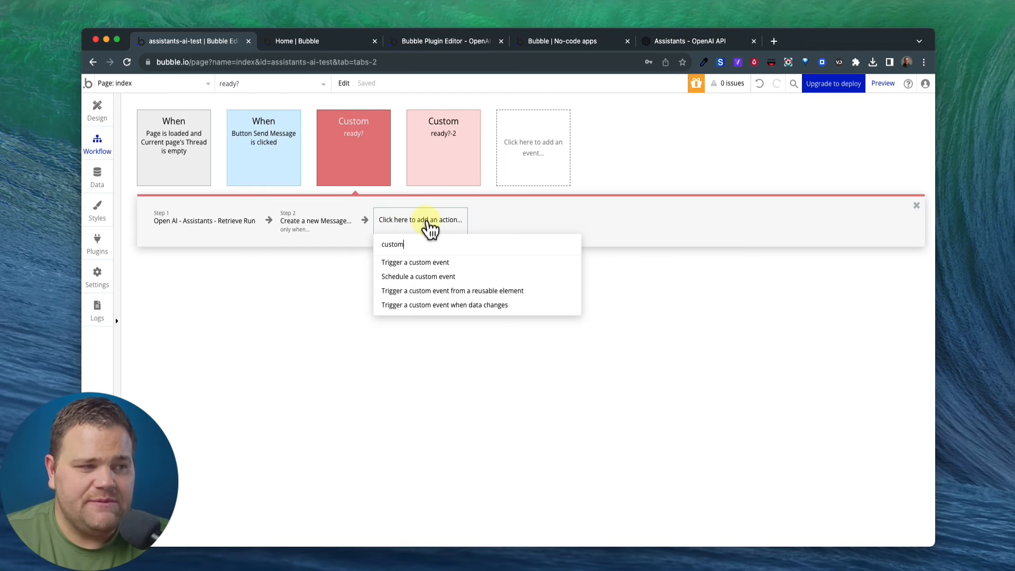
left_click(416, 276)
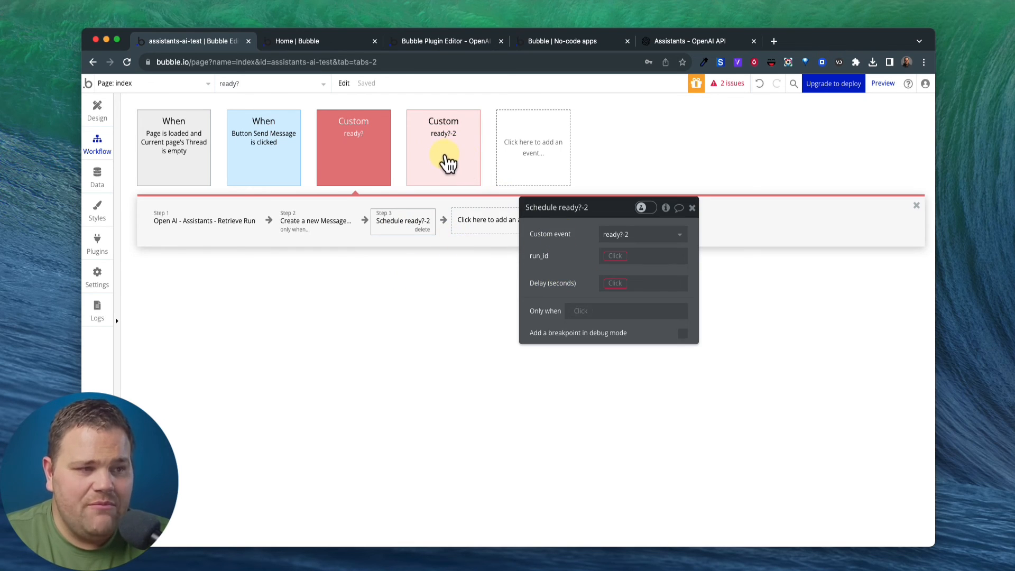
left_click(608, 283)
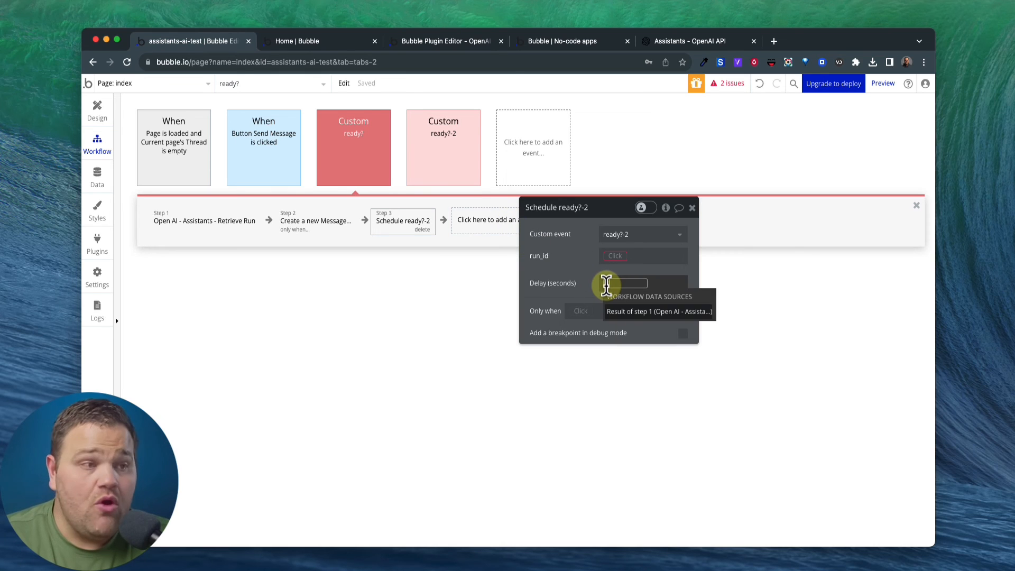
type("1")
left_click(575, 256)
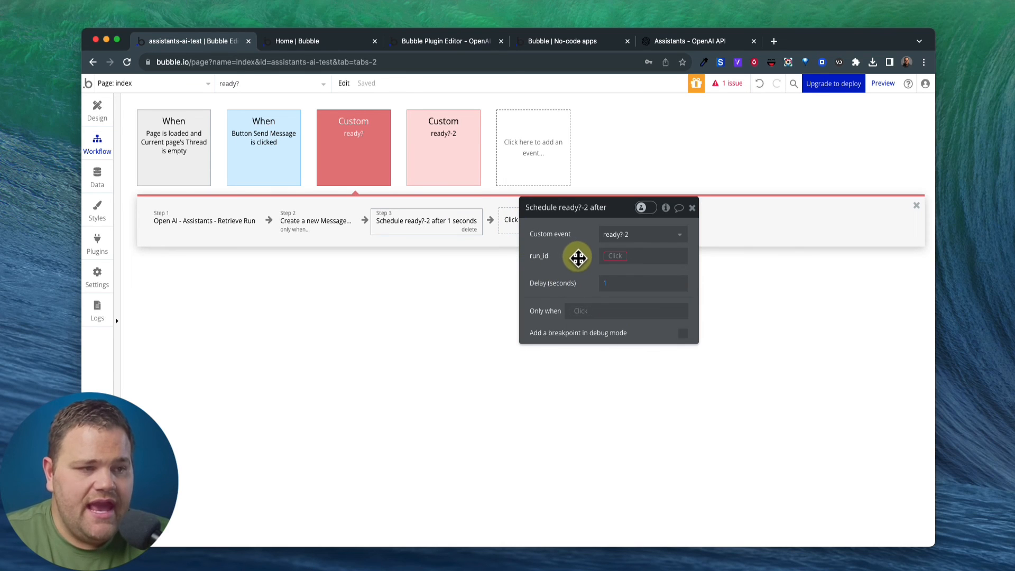
Pass the ready? event's run_id parameter as the run_id of the scheduled ready?-2 action.
left_click(613, 256)
left_click(369, 151)
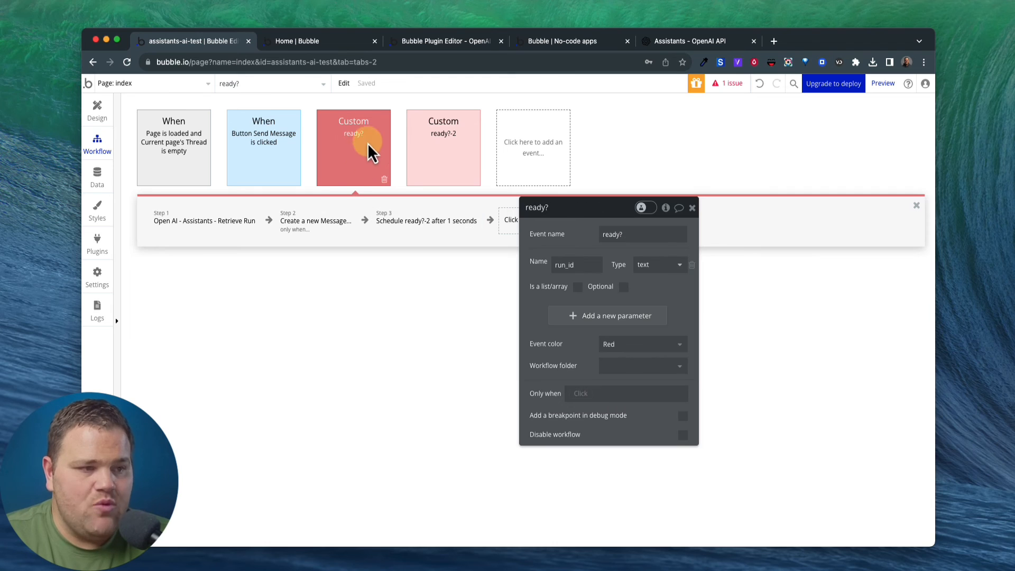
left_click(474, 226)
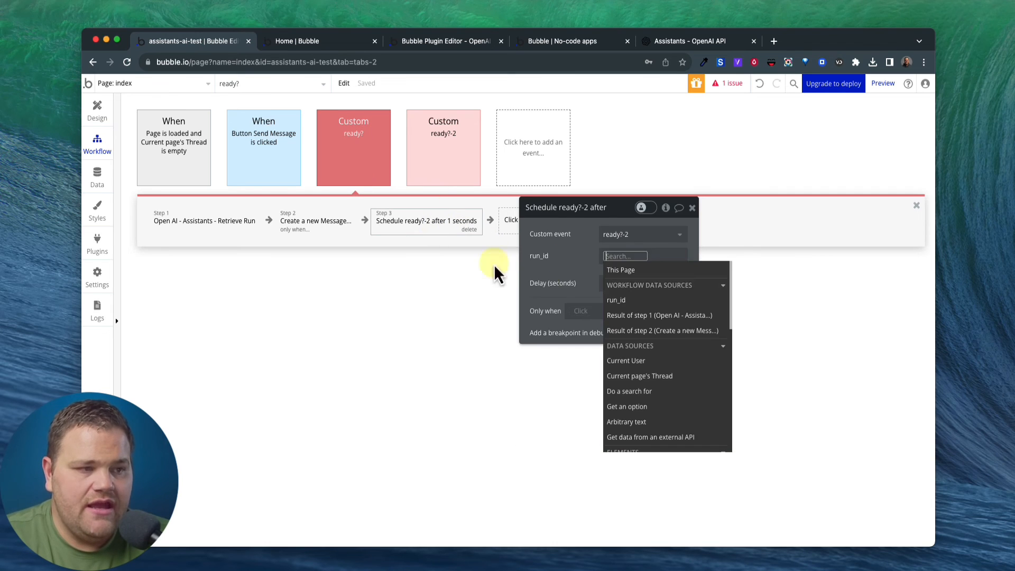
left_click(617, 300)
left_click(575, 265)
left_click_drag(574, 266, 611, 298)
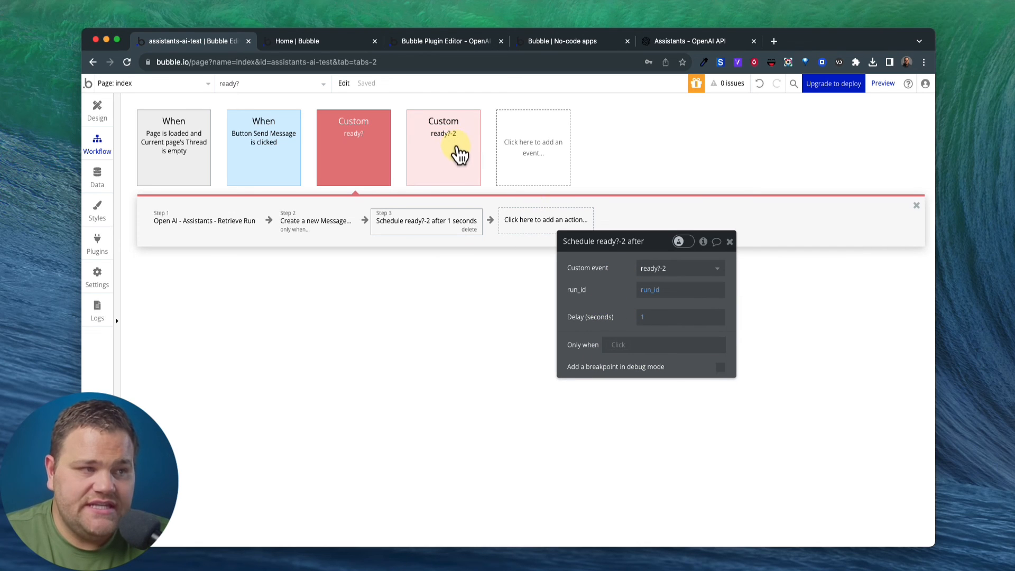
Reuse the Create a new Message condition on the Schedule ready?-2 action, changed to Result of step 1's status is not completed.
left_click(321, 228)
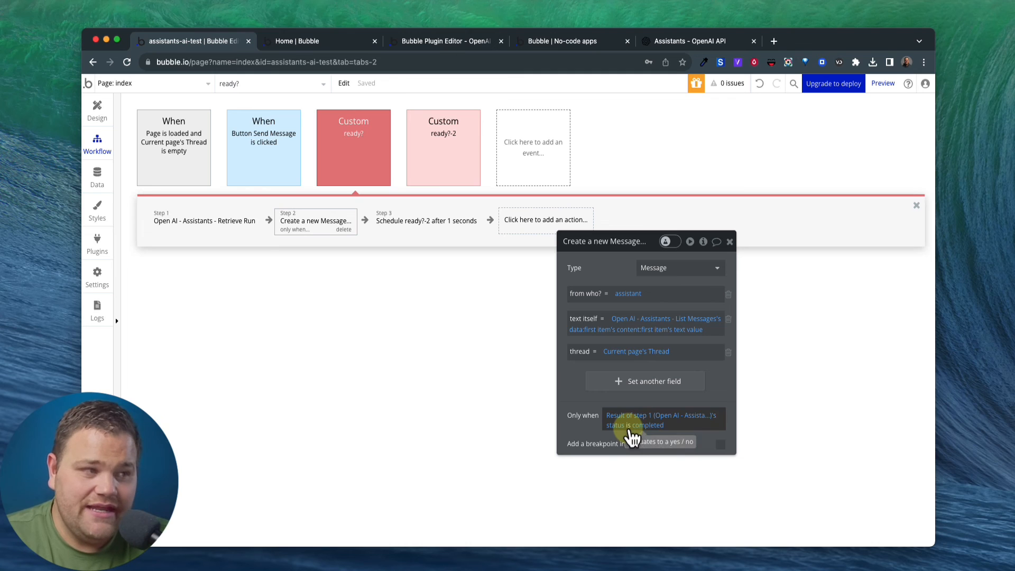
right_click(646, 423)
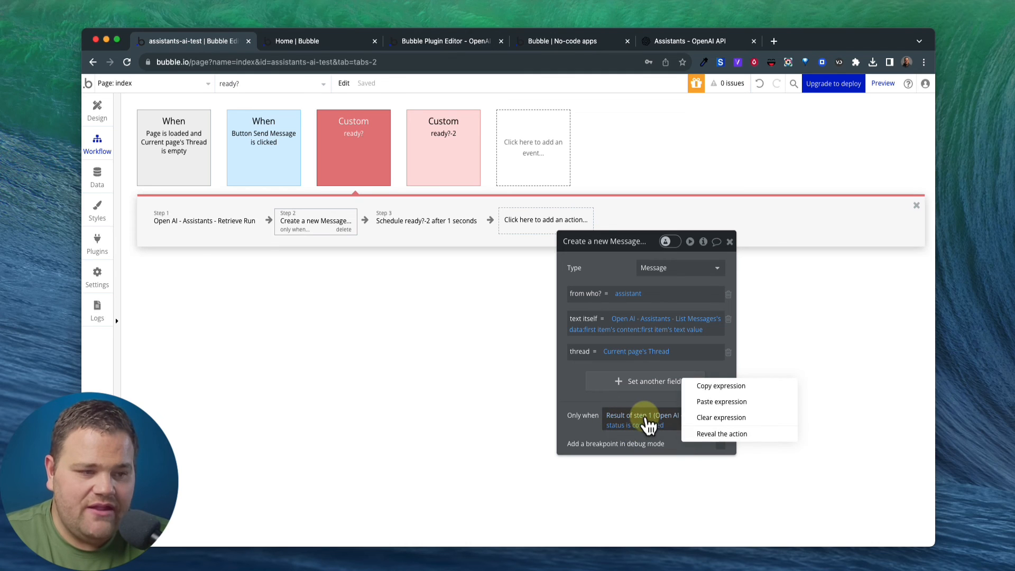
left_click(707, 387)
left_click(423, 233)
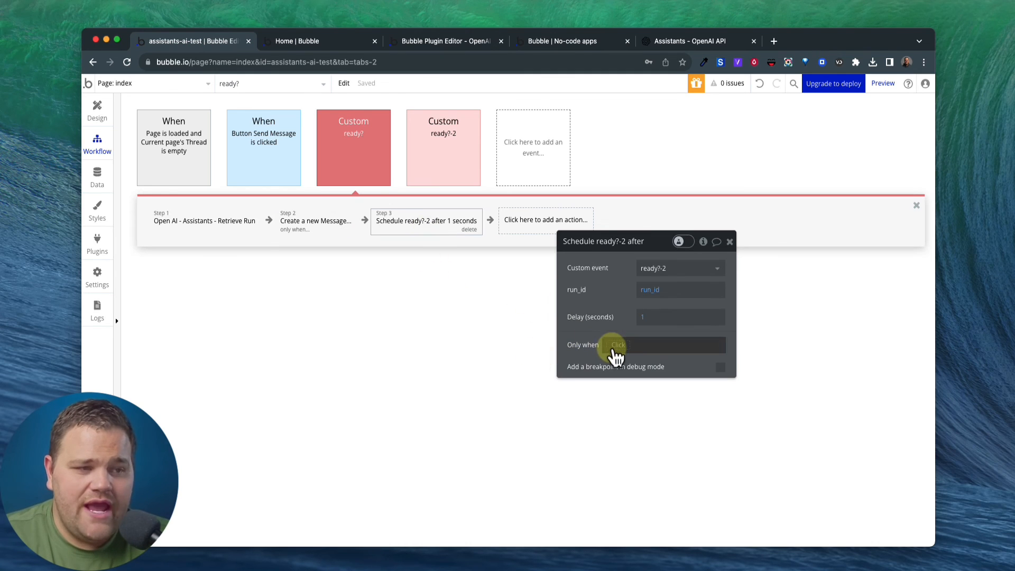
right_click(655, 346)
left_click(663, 333)
left_click(629, 355)
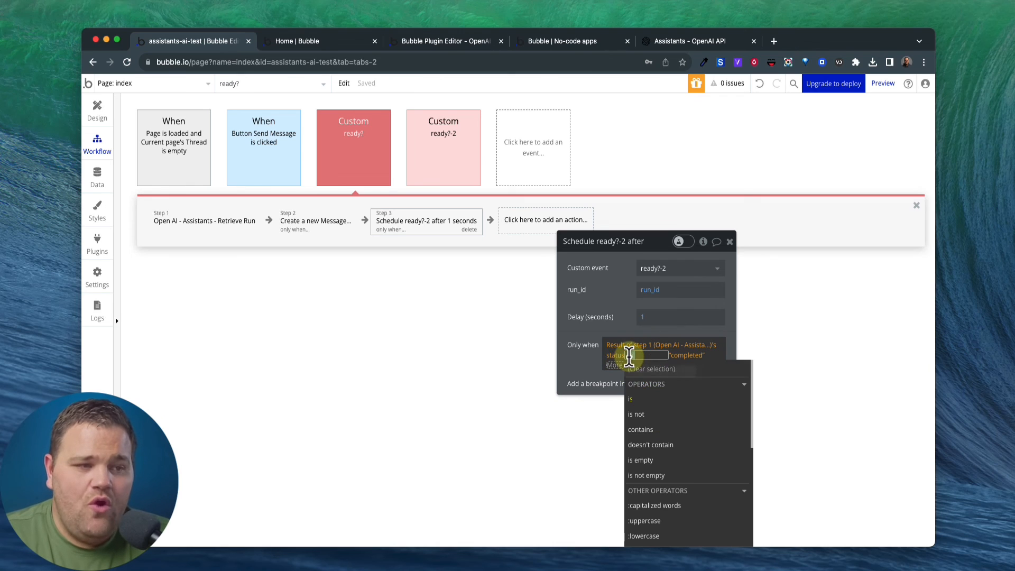
left_click(637, 415)
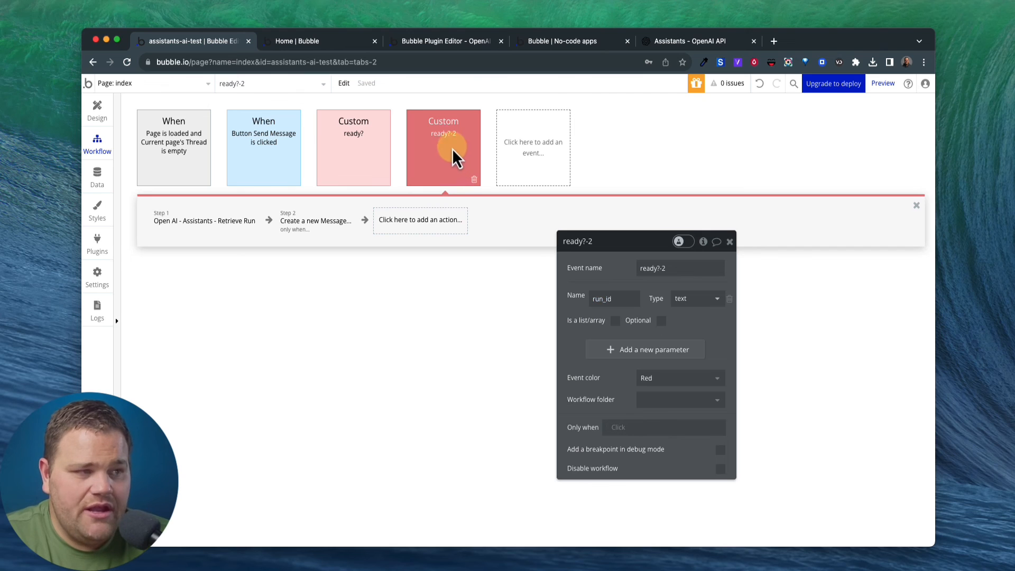
Add a Schedule a custom event action to ready?-2 that runs the ready? event with a delay of 1 second.
left_click(218, 235)
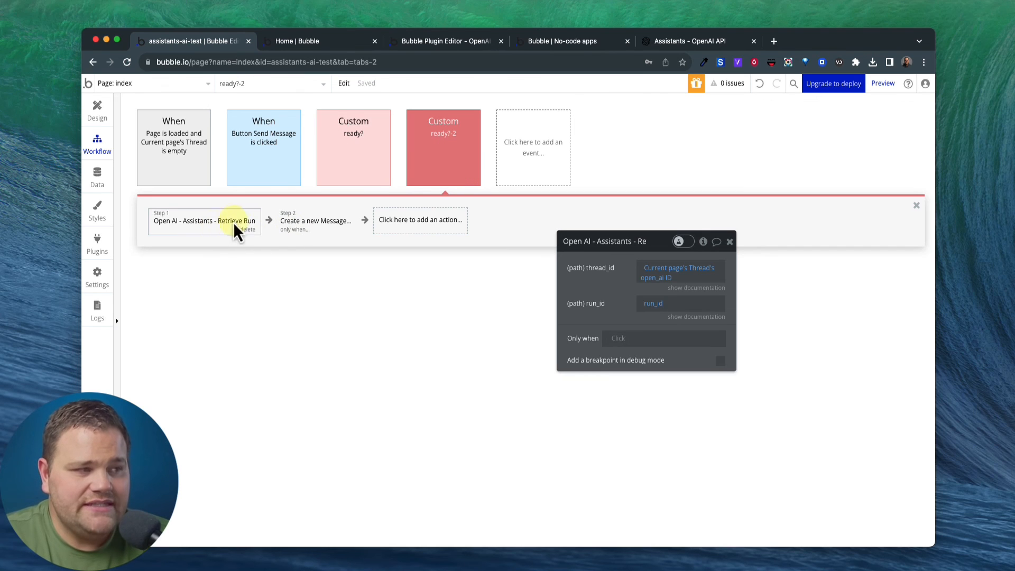
left_click(311, 231)
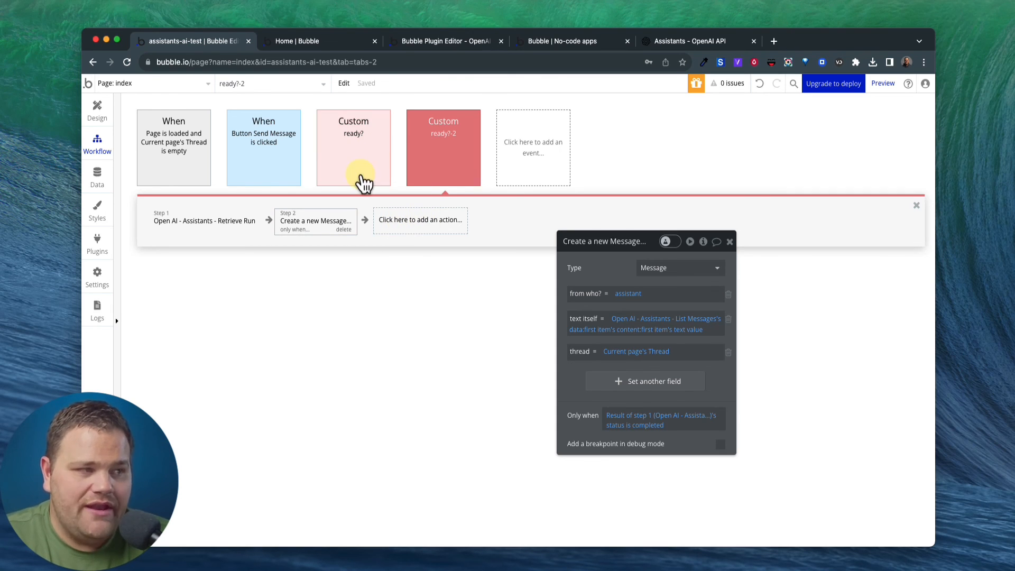
left_click(396, 227)
type("cust")
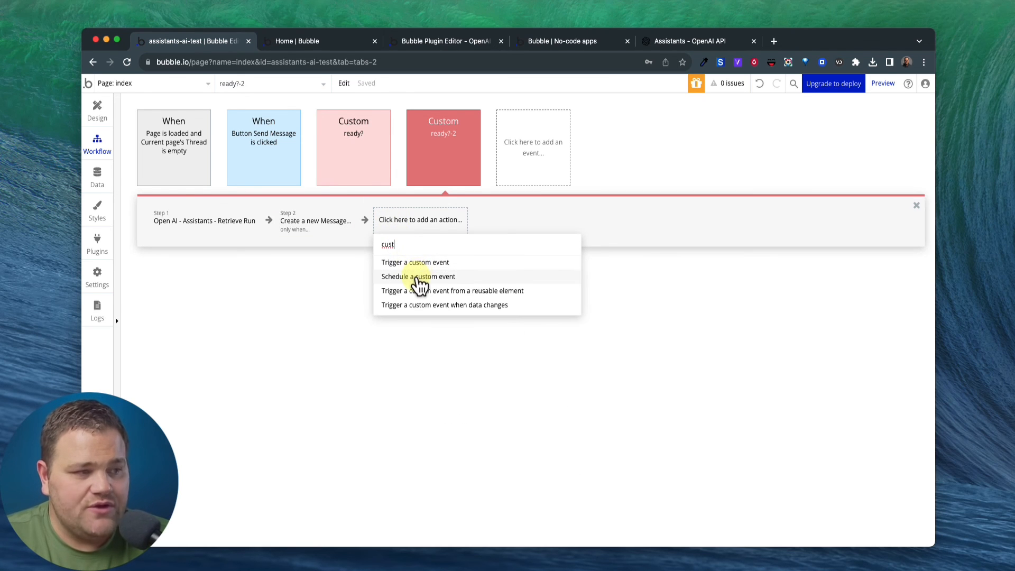
left_click(418, 278)
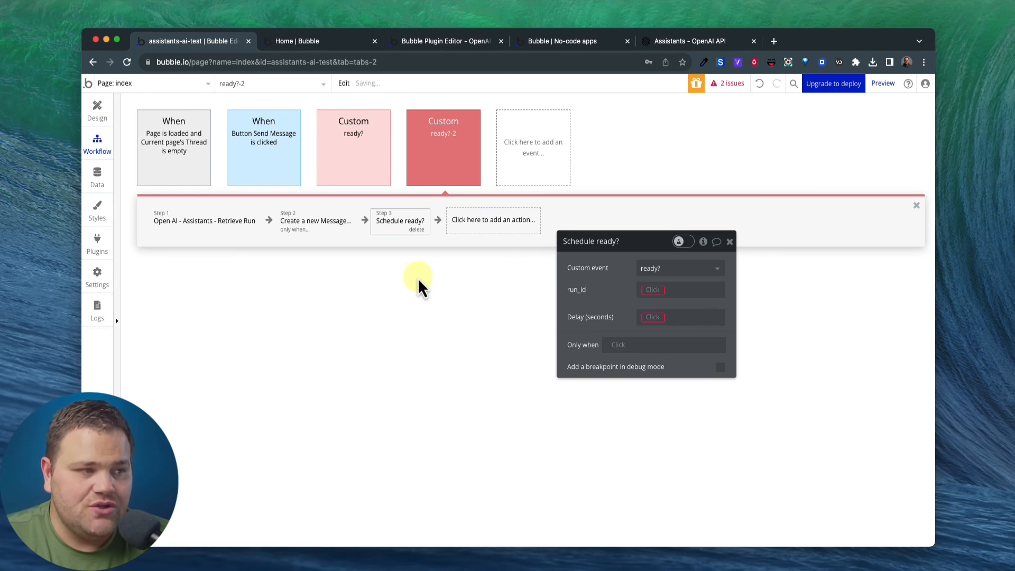
left_click(652, 317)
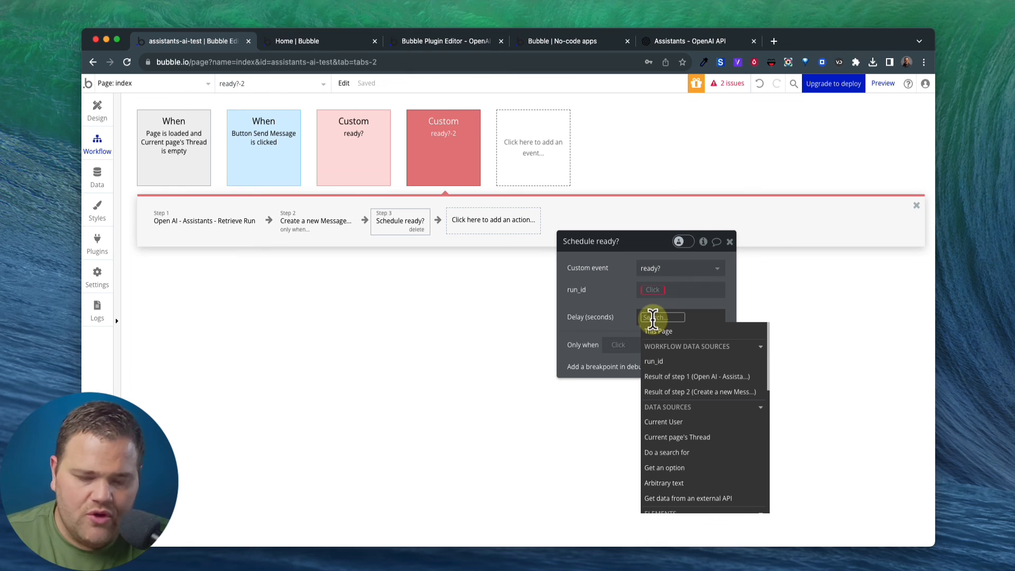
type("1")
Pass the ready?-2 event's run_id parameter as the run_id of the scheduled ready? action.
left_click(650, 290)
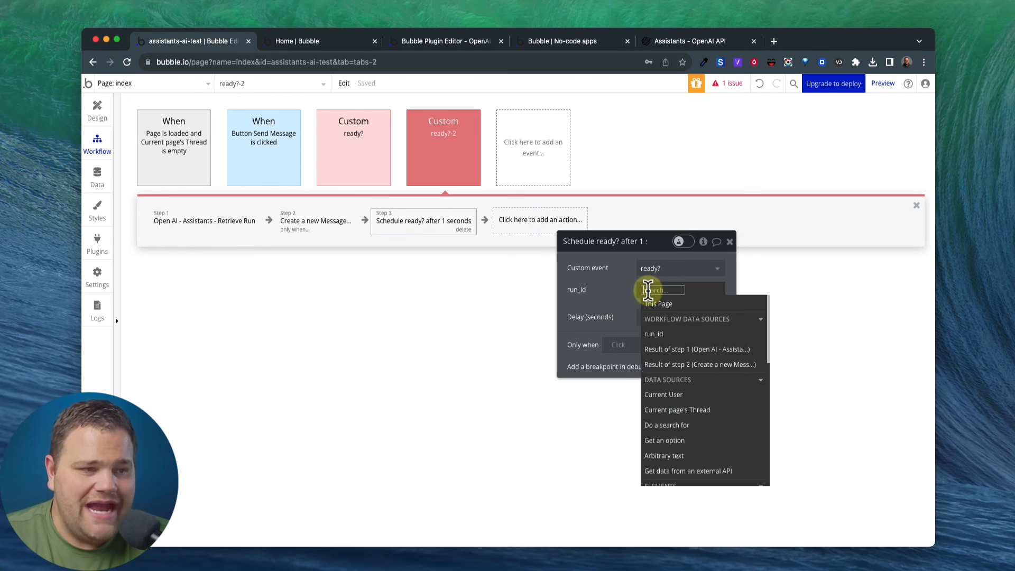
left_click(653, 333)
left_click(605, 309)
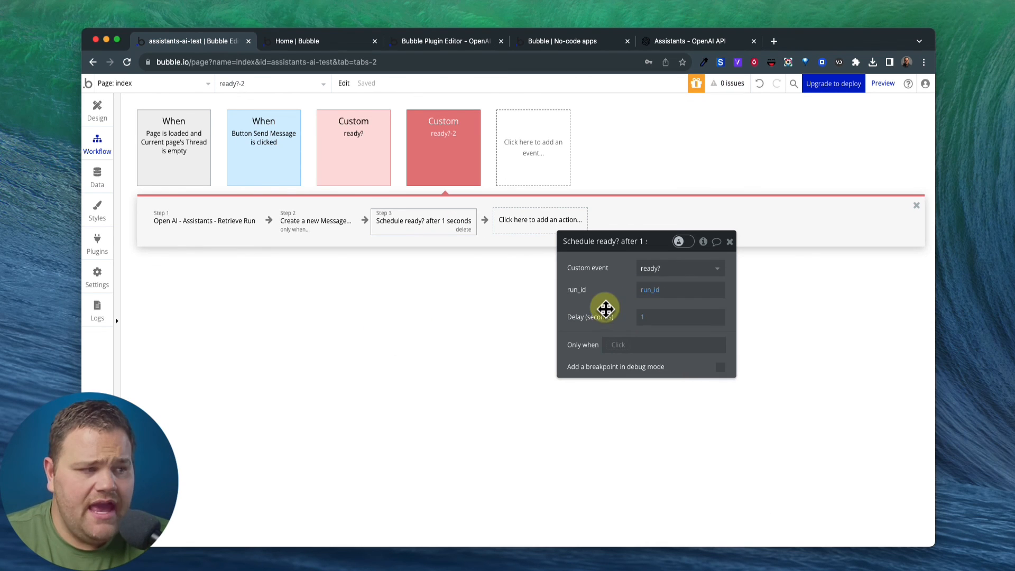
Reuse the Create a new Message condition on ready?-2's Schedule ready? action, changed to Result of step 1's status is not completed.
left_click(300, 228)
right_click(650, 433)
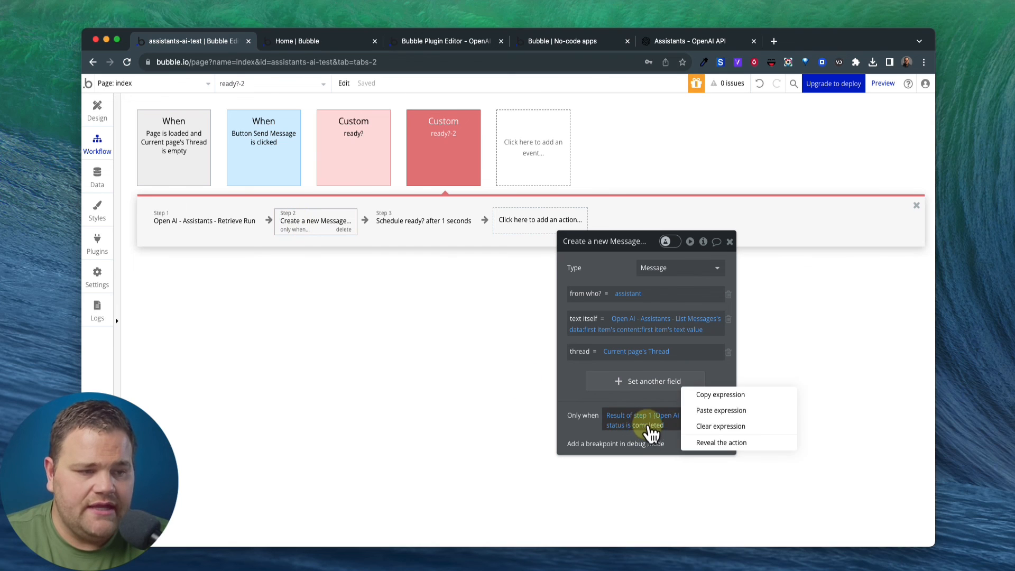
left_click(708, 395)
left_click(425, 230)
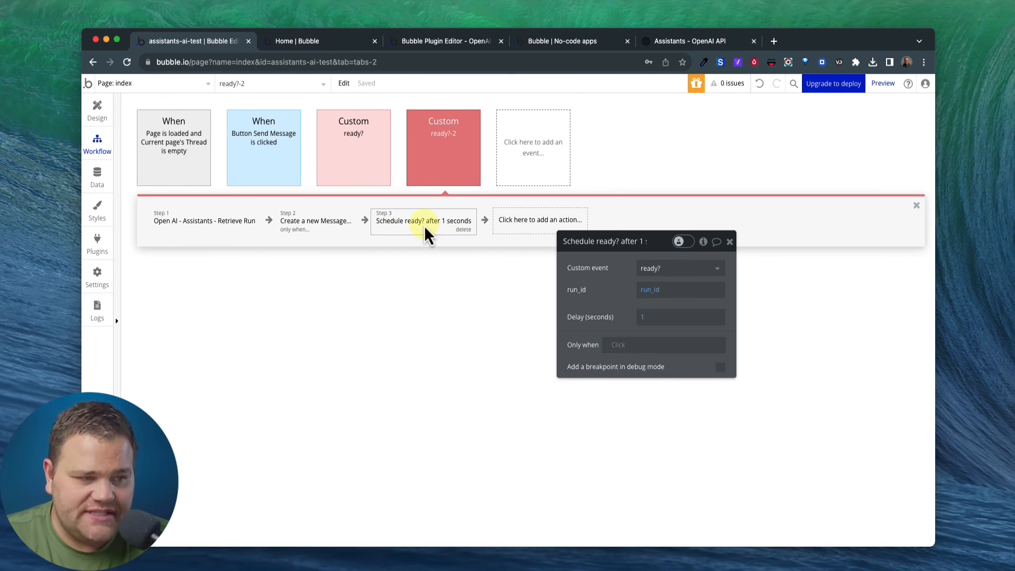
right_click(634, 348)
left_click(681, 335)
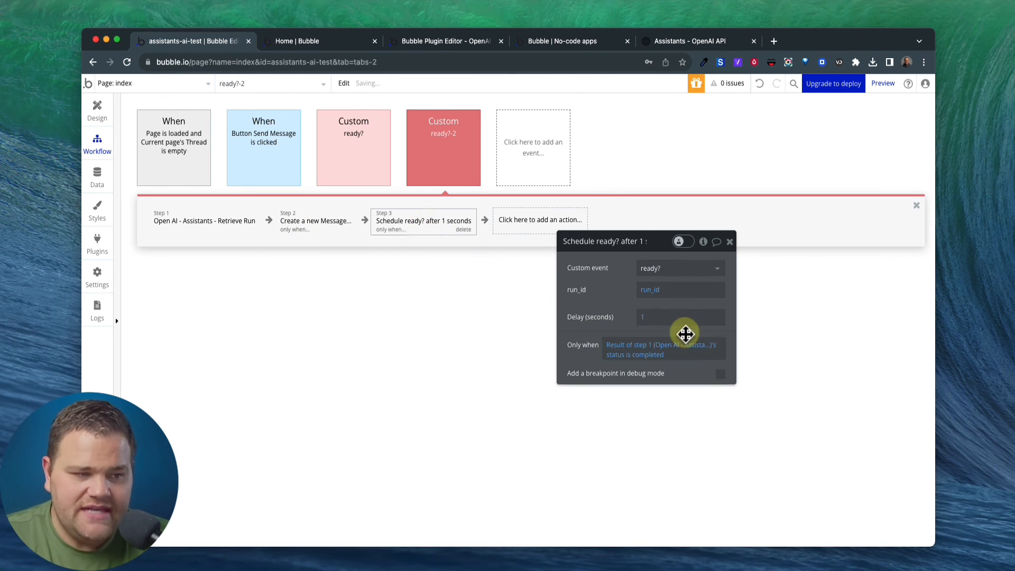
left_click(657, 350)
left_click(631, 354)
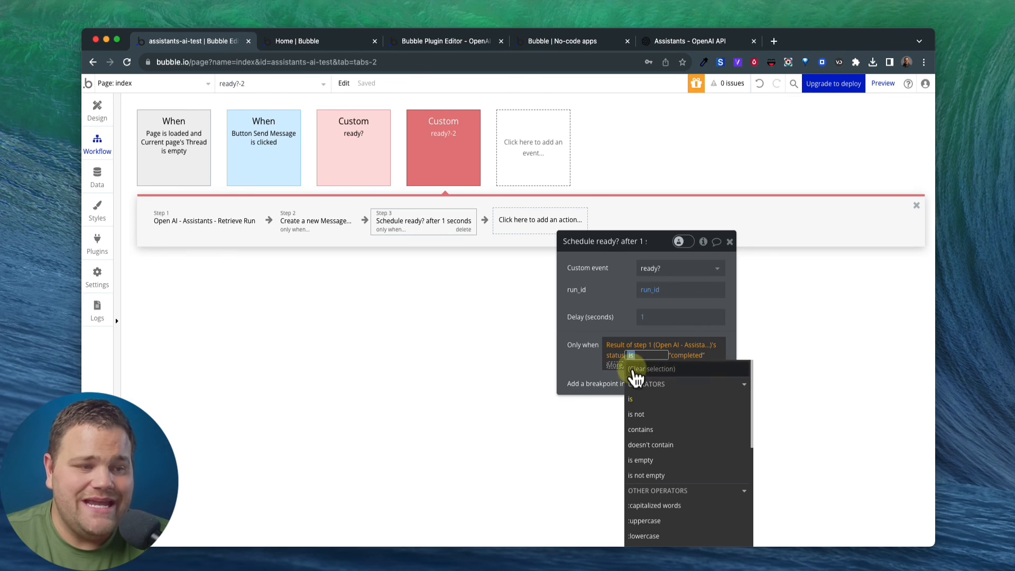
left_click(636, 414)
left_click(587, 305)
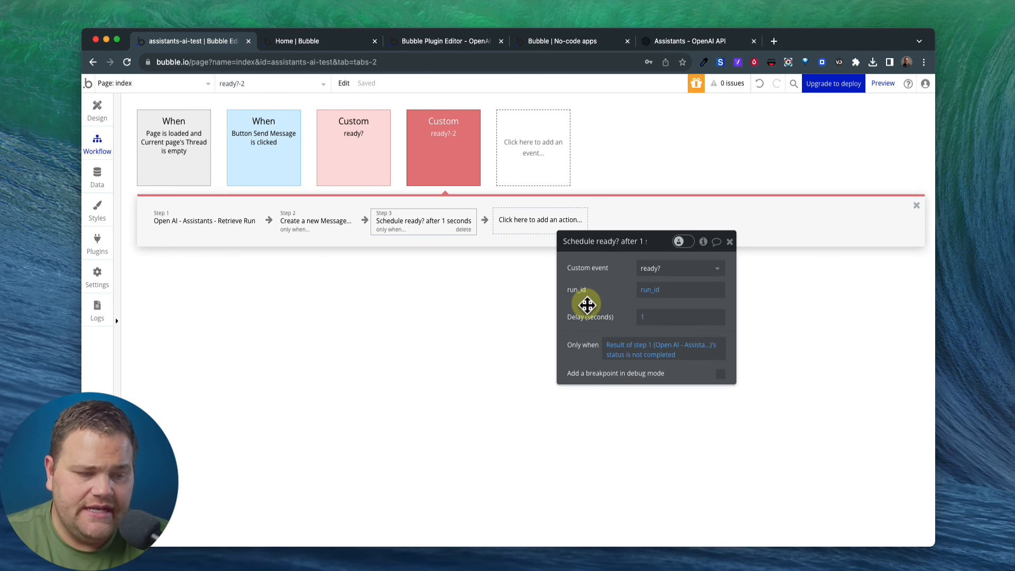
left_click(634, 321)
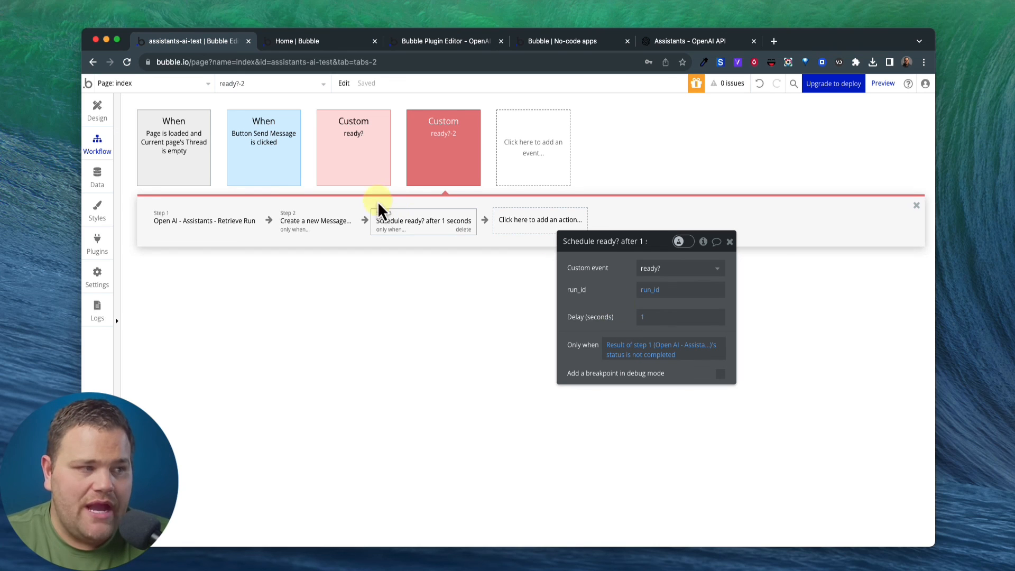
Review how the ready? and ready?-2 events alternate, including ready?-2's message creation and scheduling actions, and close the workflow details.
left_click(359, 161)
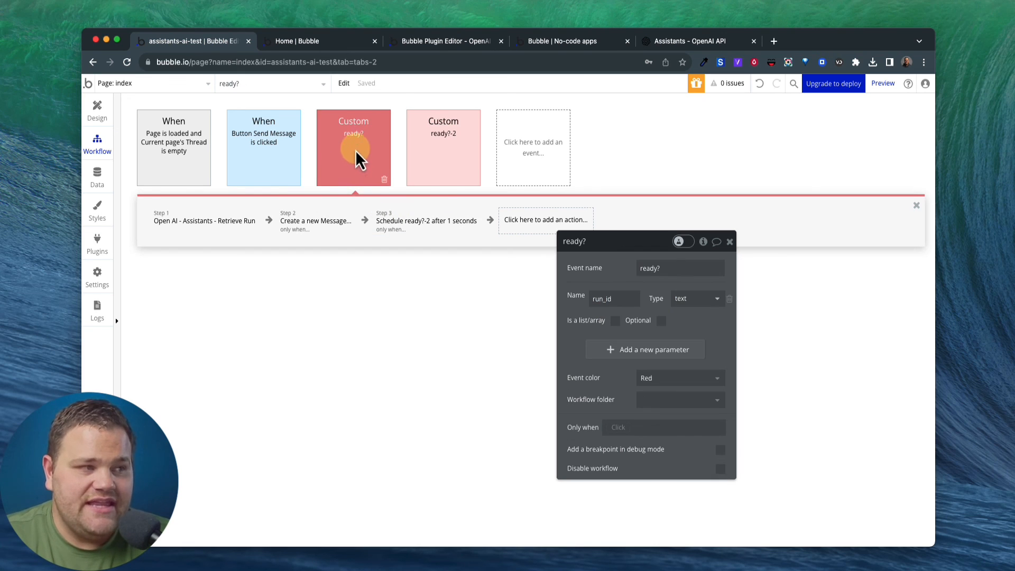
left_click(447, 170)
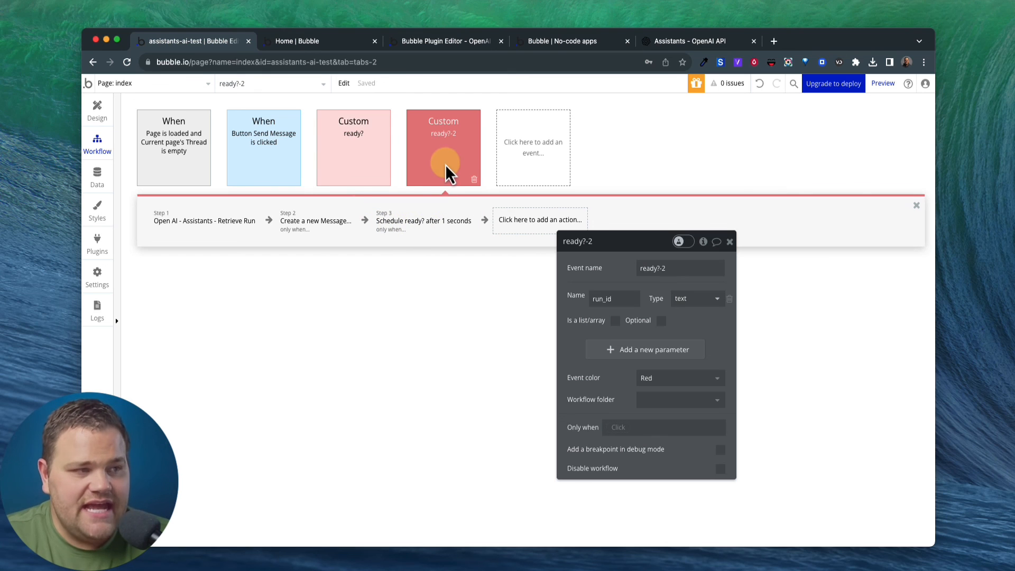
left_click(373, 174)
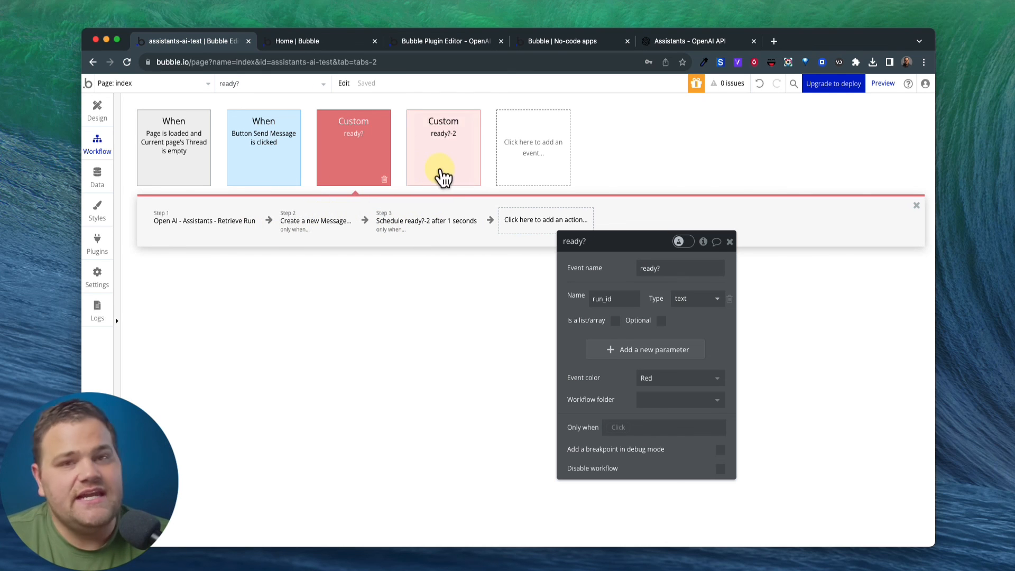
left_click(425, 168)
left_click(374, 157)
left_click(416, 160)
left_click(385, 155)
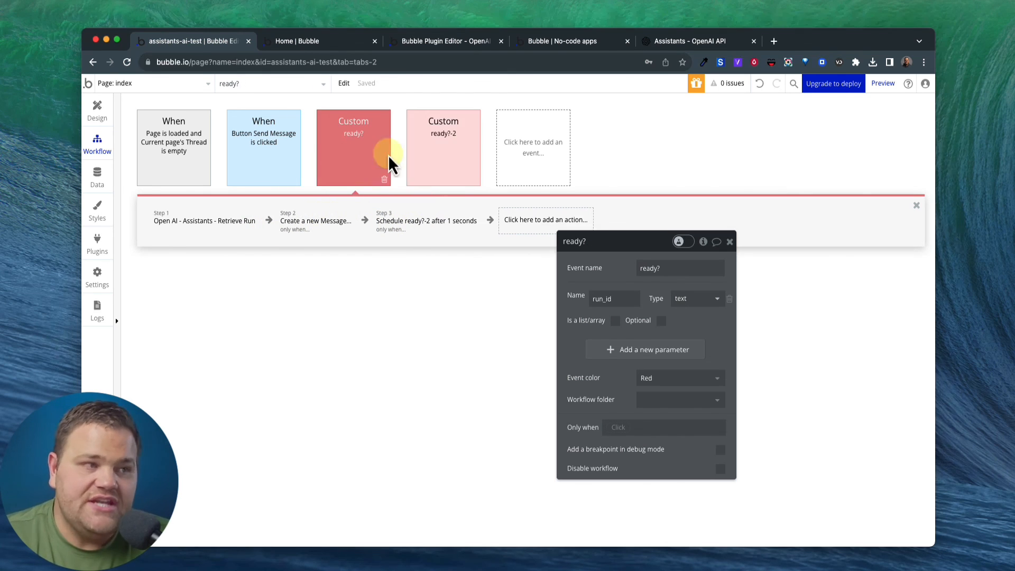
left_click(417, 158)
left_click(385, 159)
left_click(427, 157)
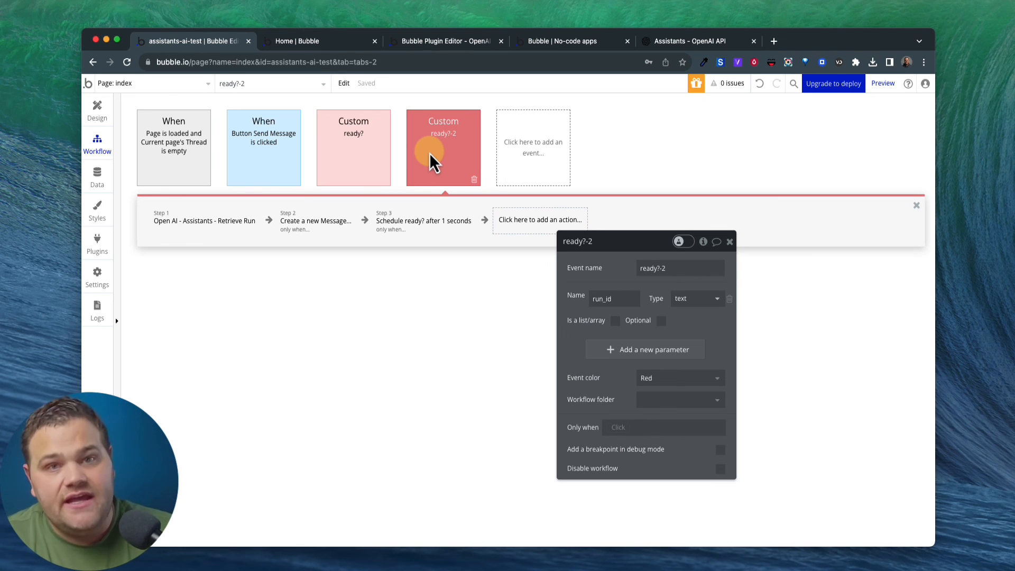
left_click(326, 221)
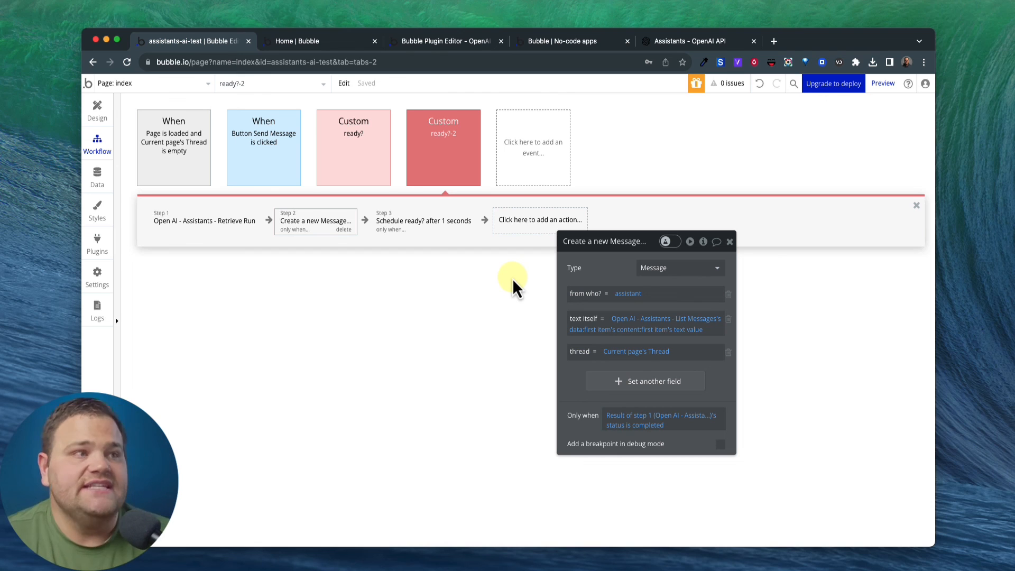
left_click(432, 222)
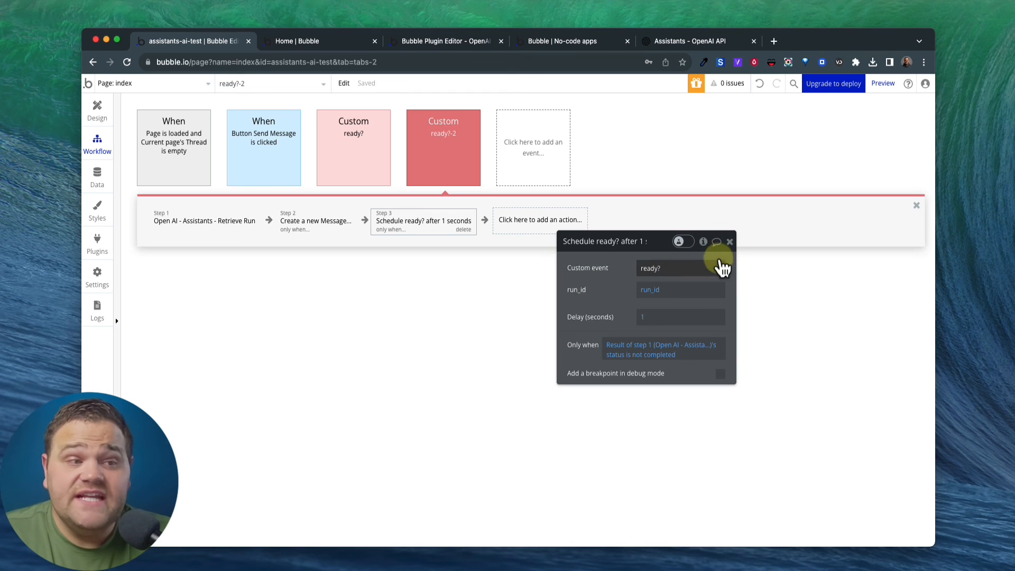
left_click(729, 242)
left_click(915, 206)
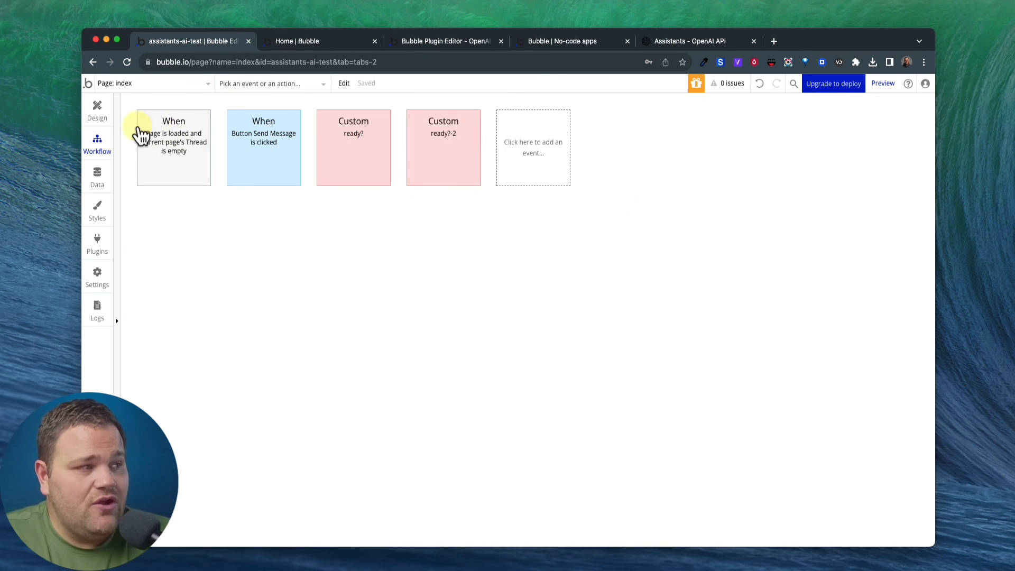
Switch to the running chat app and send the test message "Hi" to the assistant.
left_click(98, 109)
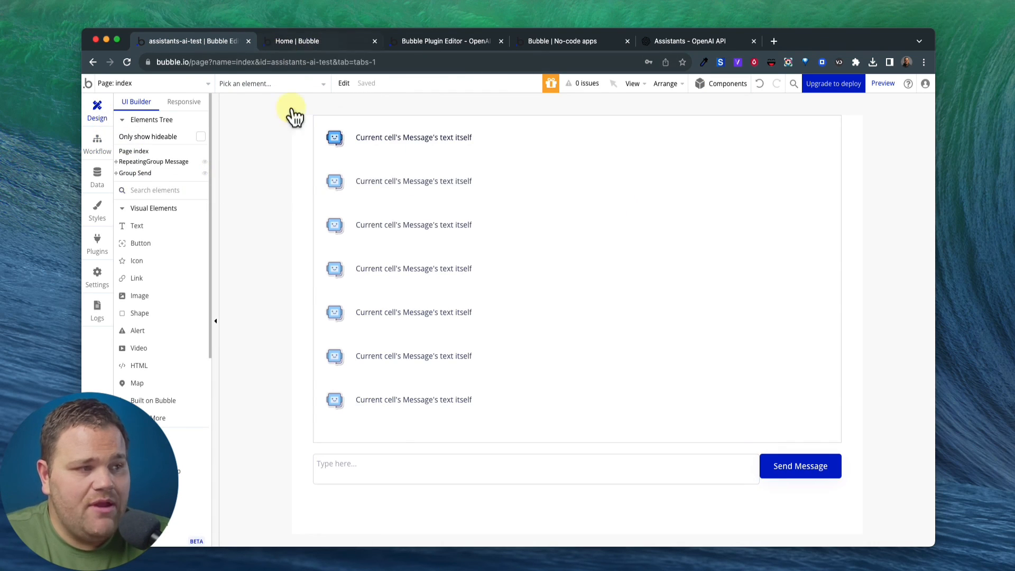
left_click(464, 274)
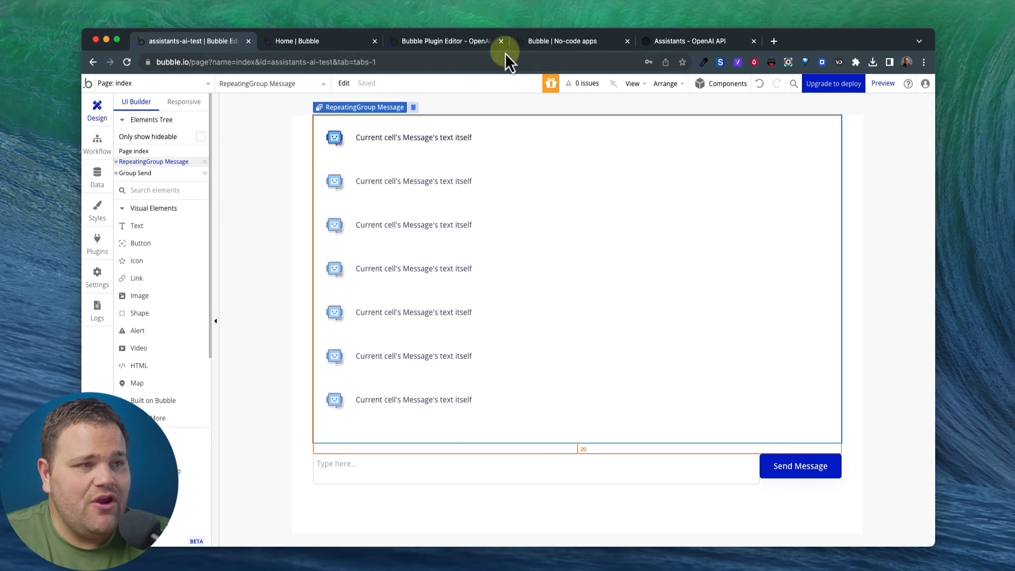
left_click(537, 43)
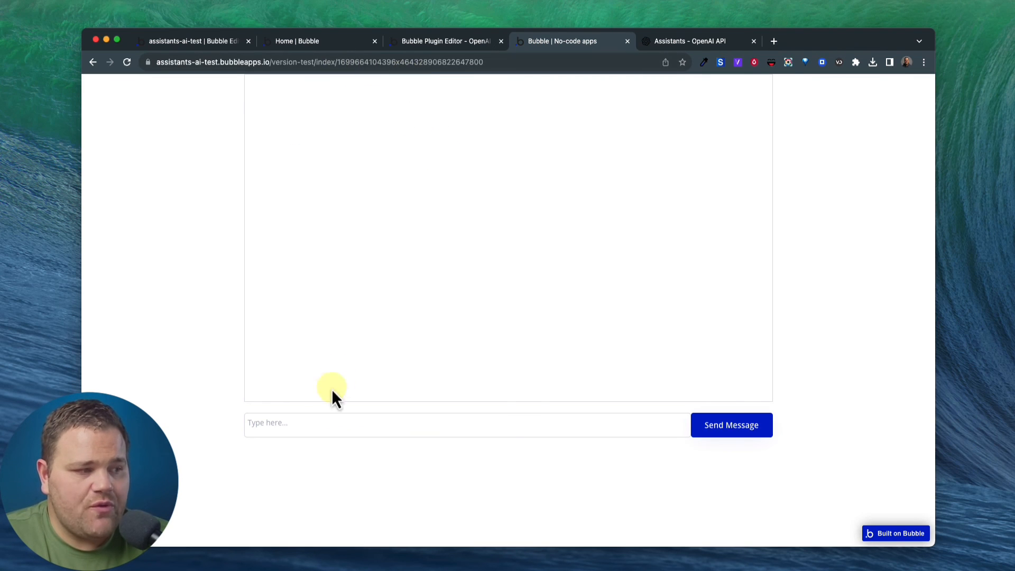
left_click(310, 431)
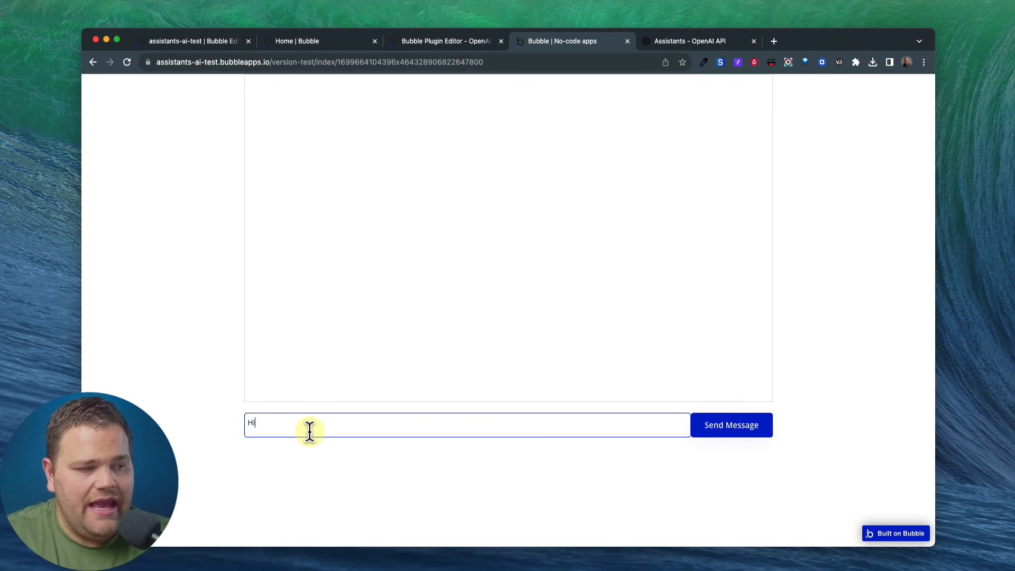
type("Hi")
left_click(734, 437)
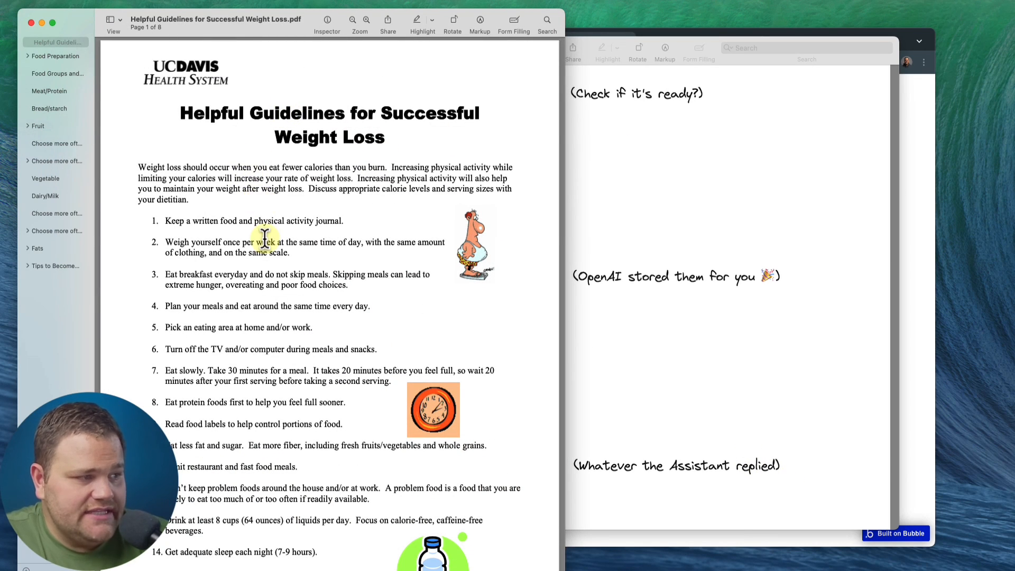
Consult item 6 of the weight loss guidelines PDF and send the question "What does step 6 say?" in the chat app.
scroll(264, 238, "down", 3)
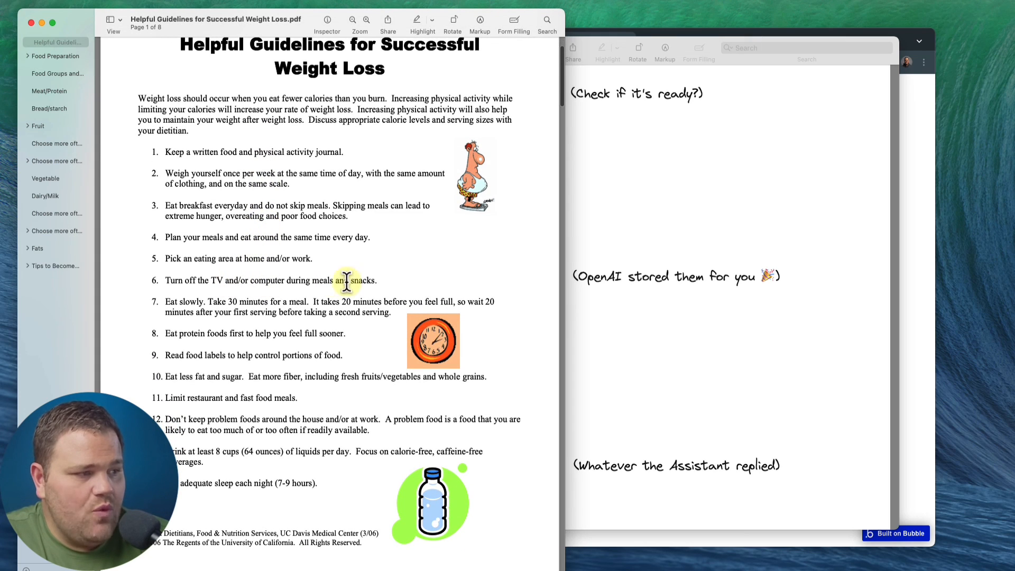
left_click_drag(386, 282, 278, 282)
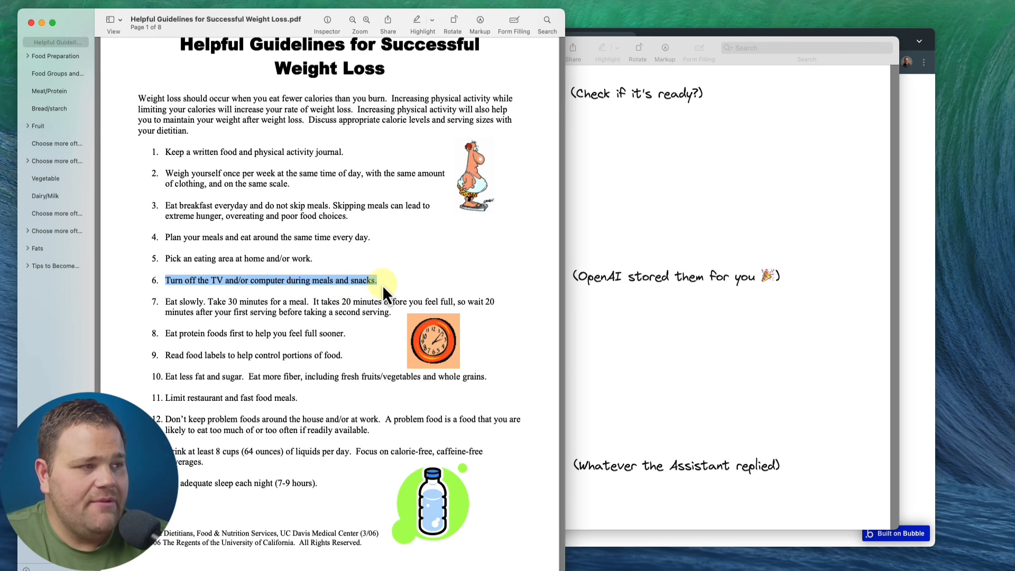
key("ctrl+Up")
left_click(728, 368)
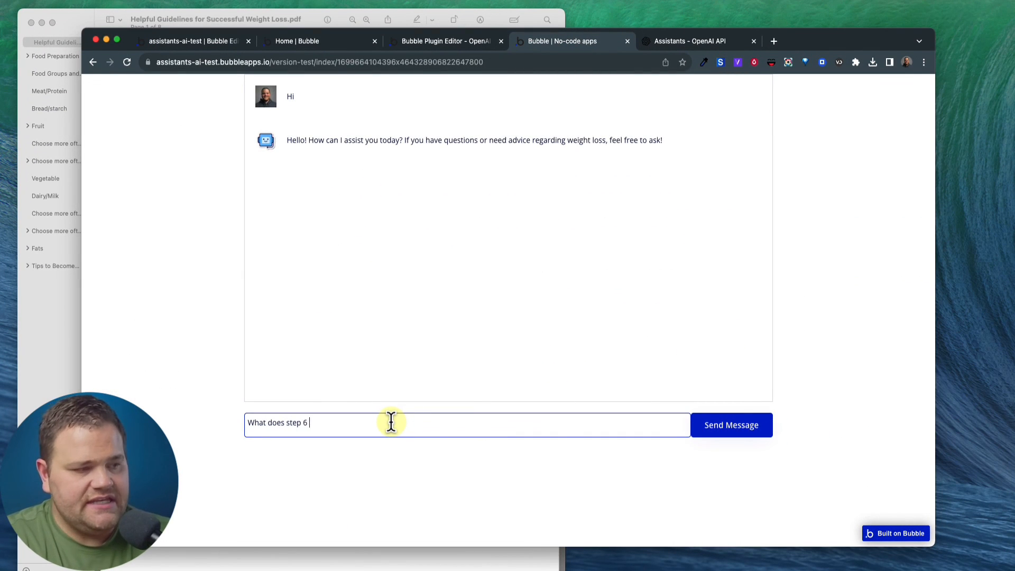
left_click(727, 432)
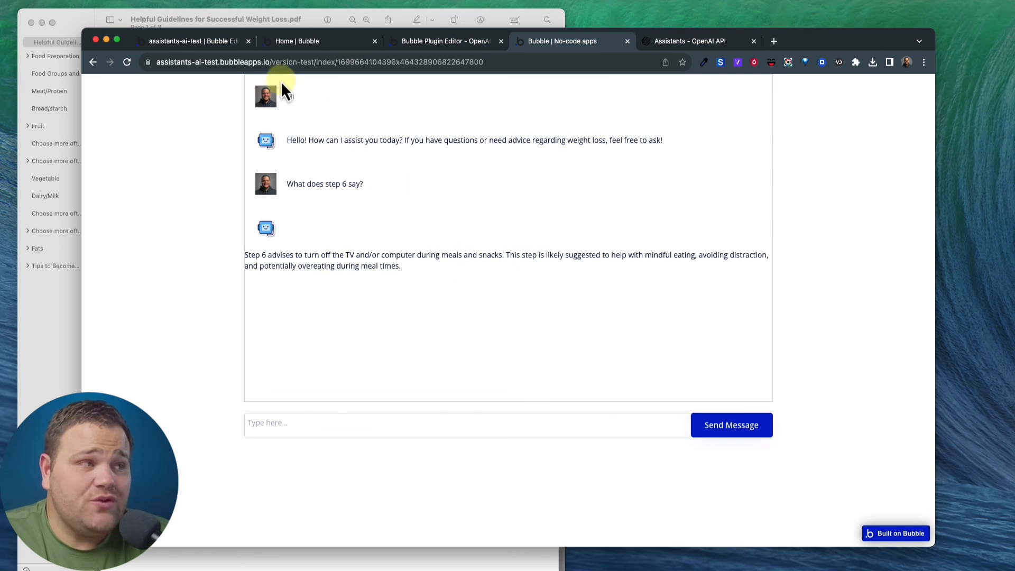
In the Bubble editor, disable Fit width to content and set a 15 px right margin on the message text, returning to the running app.
left_click(209, 41)
left_click(383, 138)
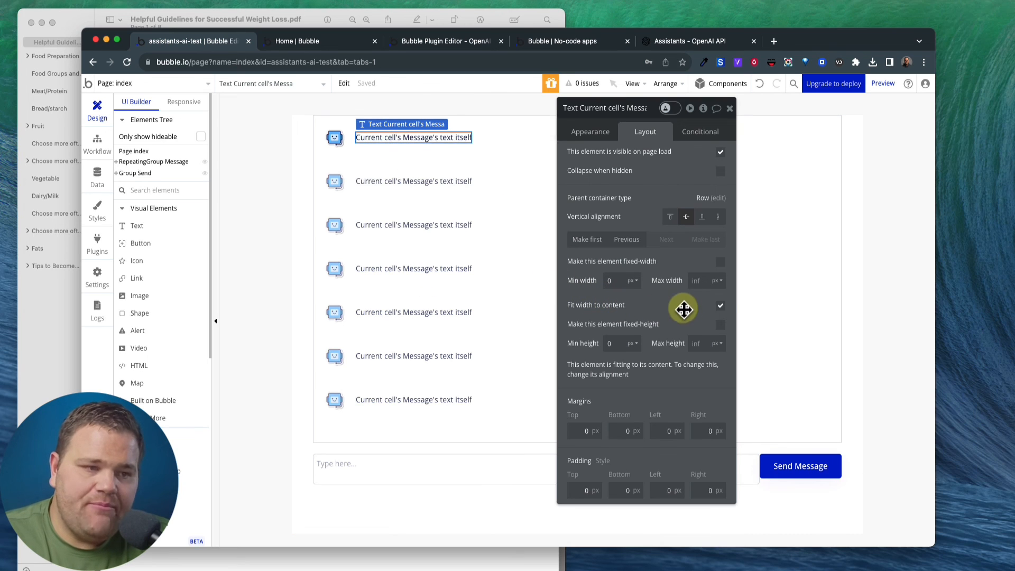
left_click(720, 307)
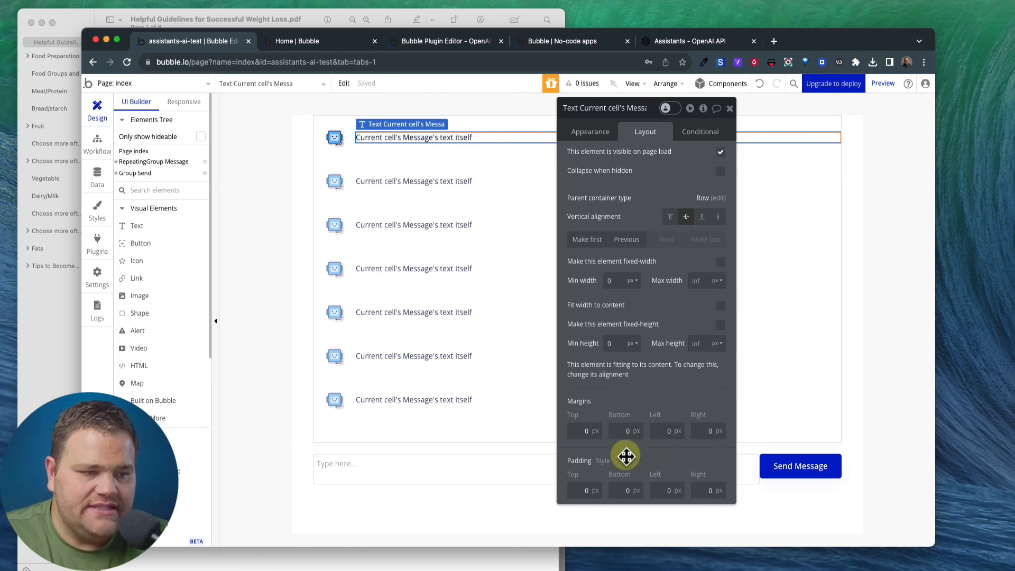
left_click(698, 431)
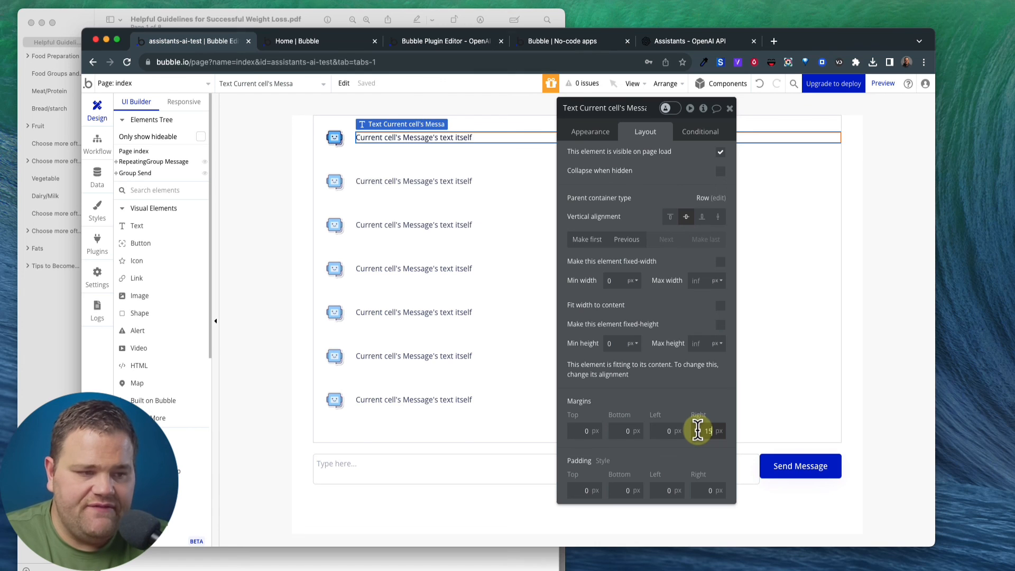
left_click(568, 42)
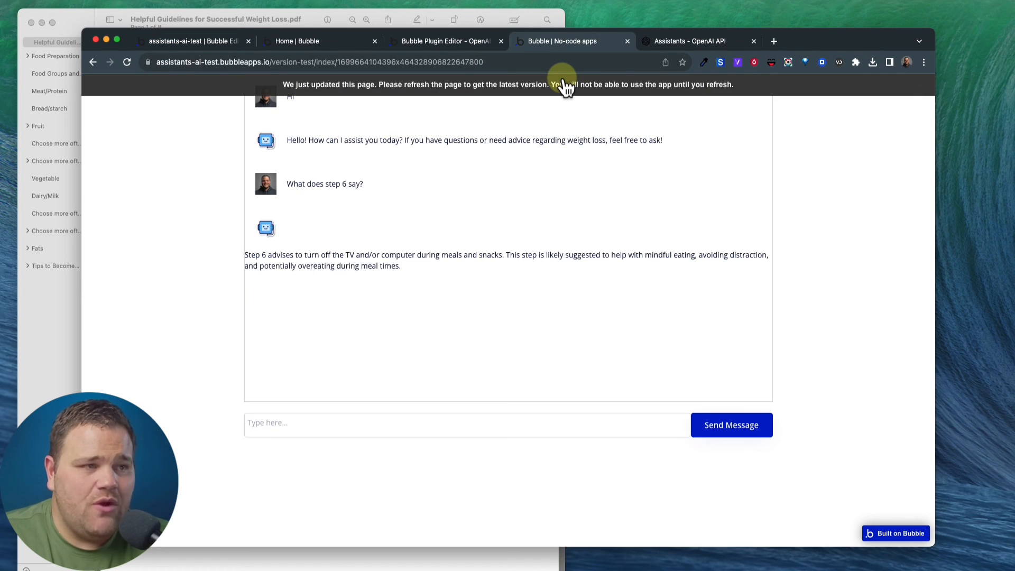